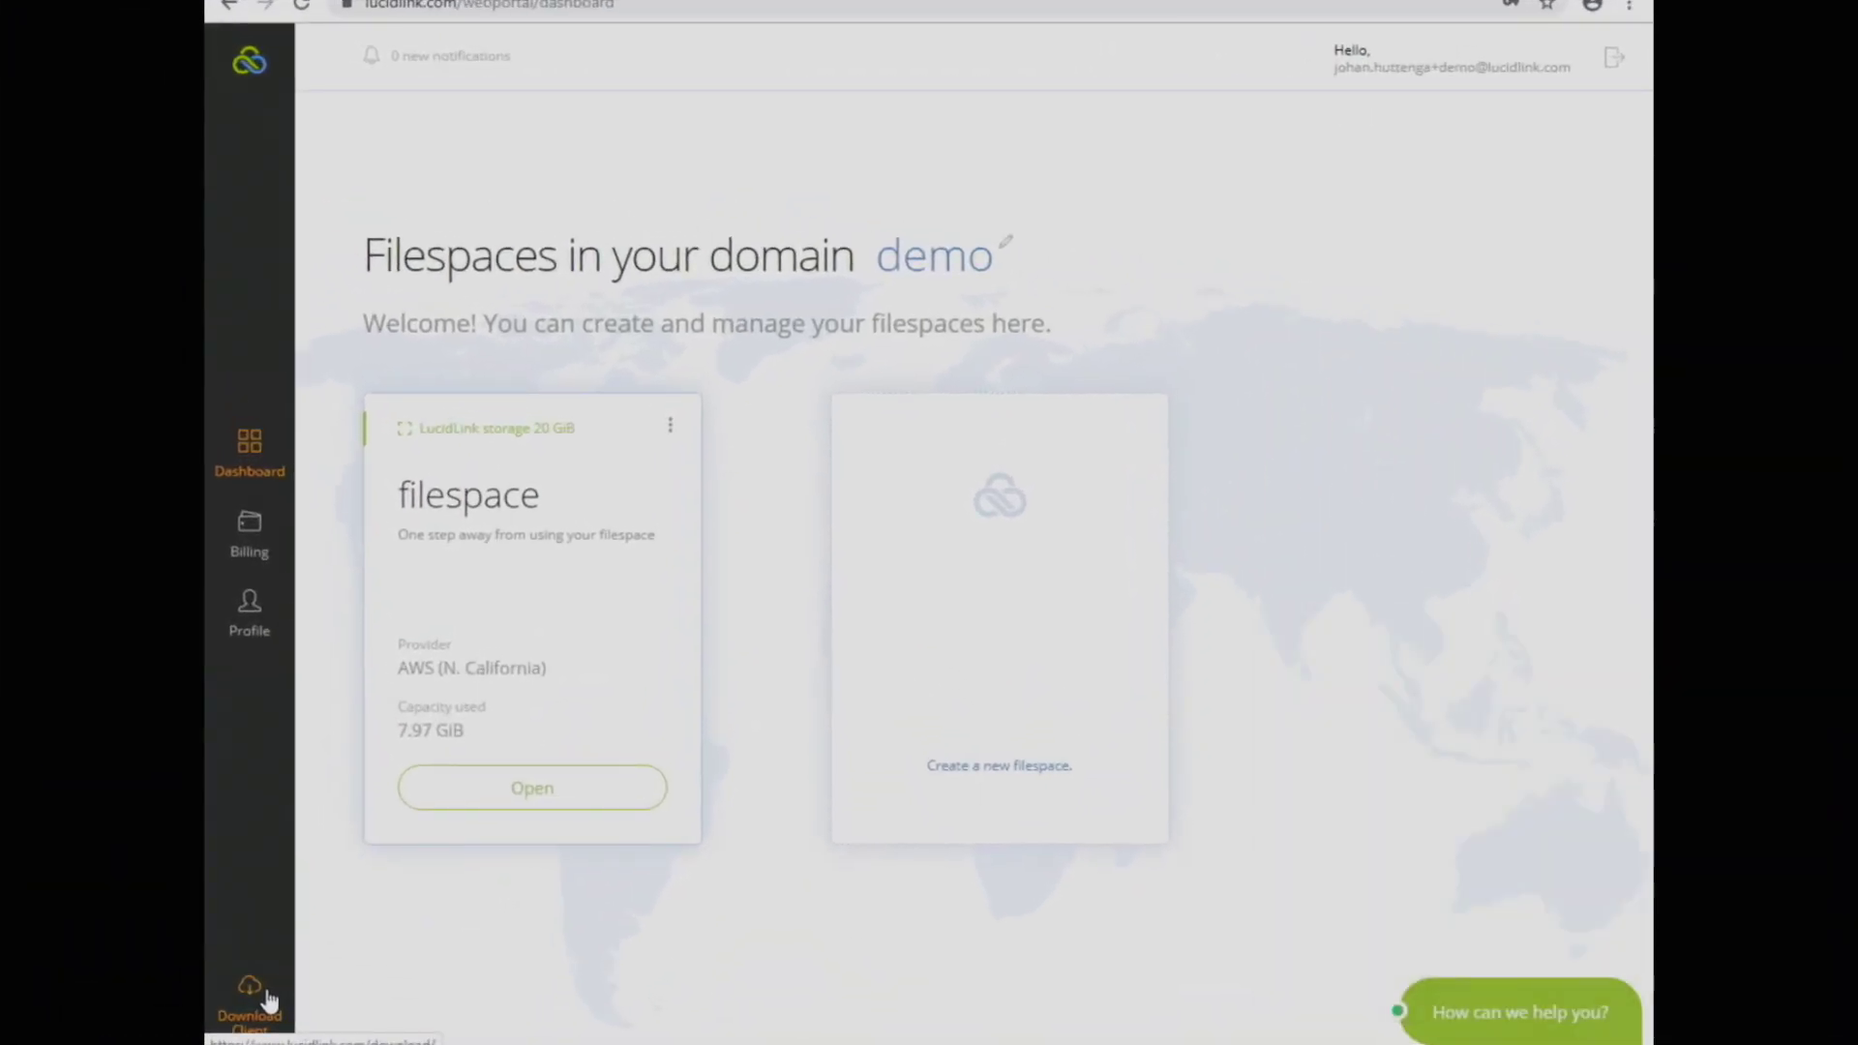
Step: Start a new bring-your-own-storage filespace and name it 'cloudfielday'
click(1072, 684)
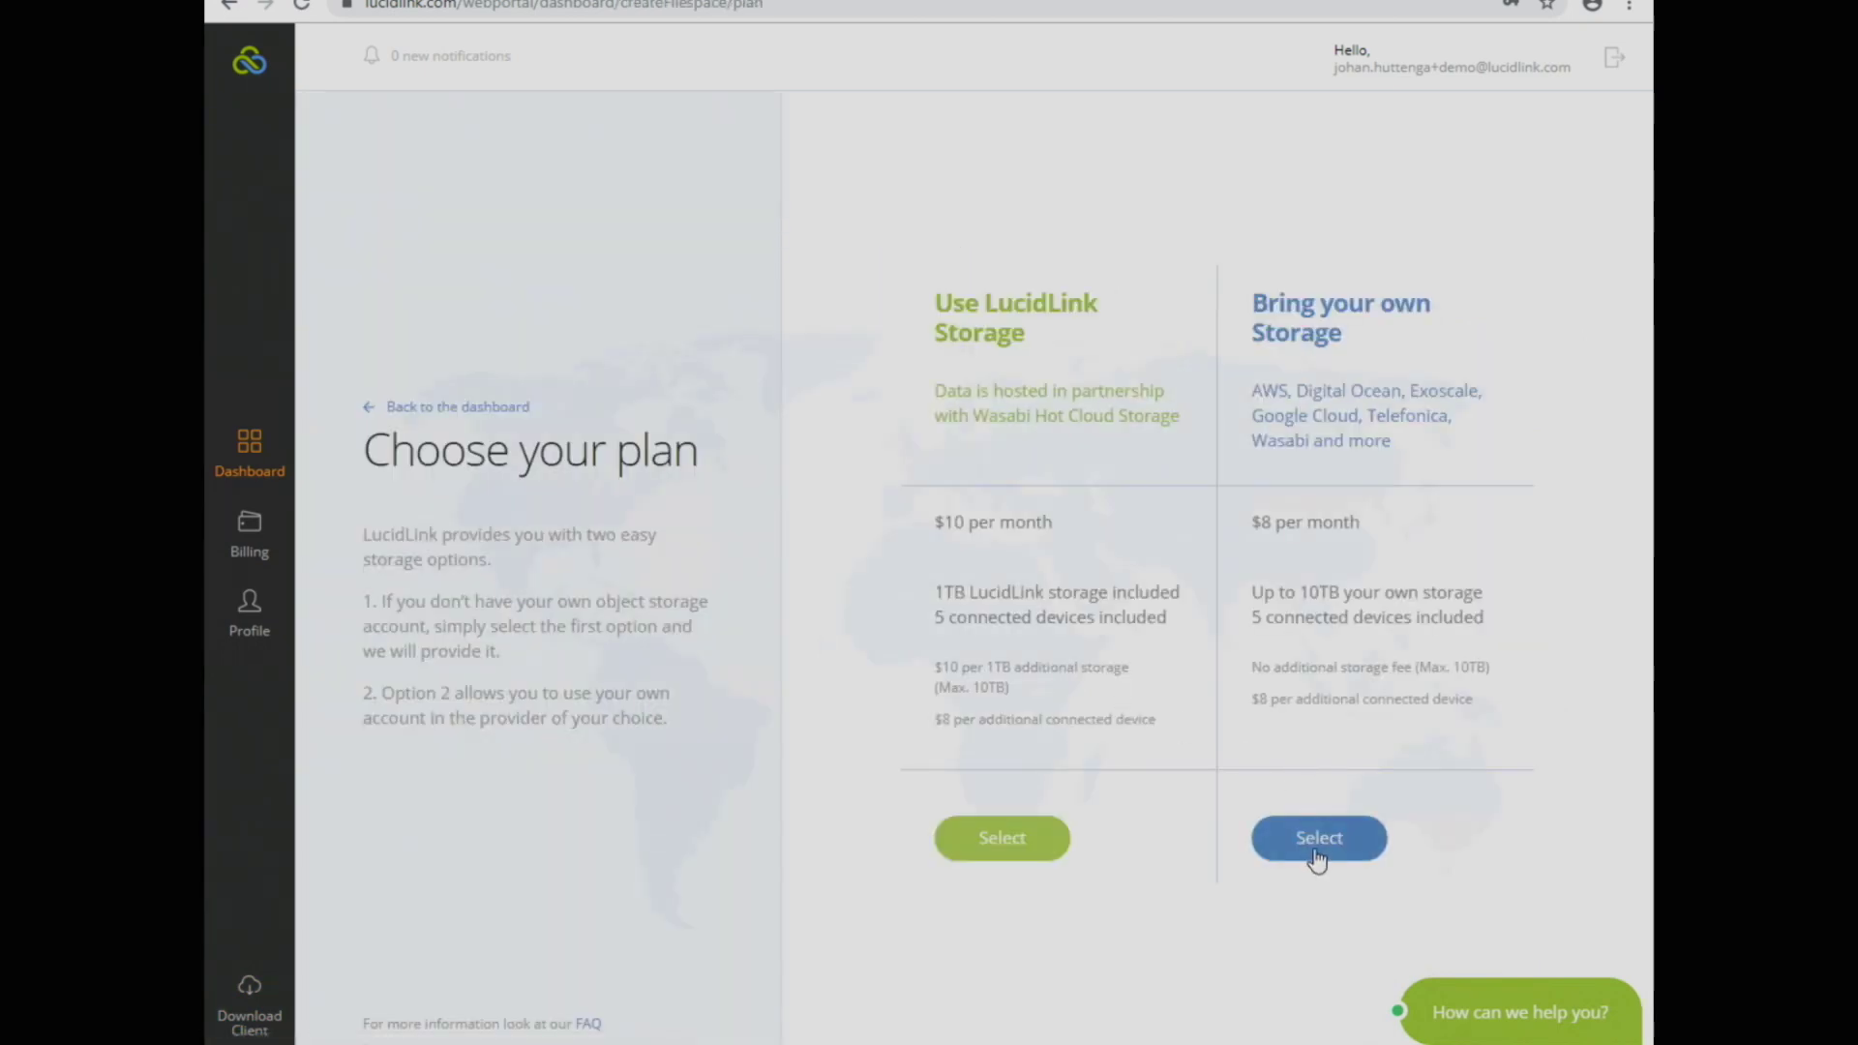
click(1316, 858)
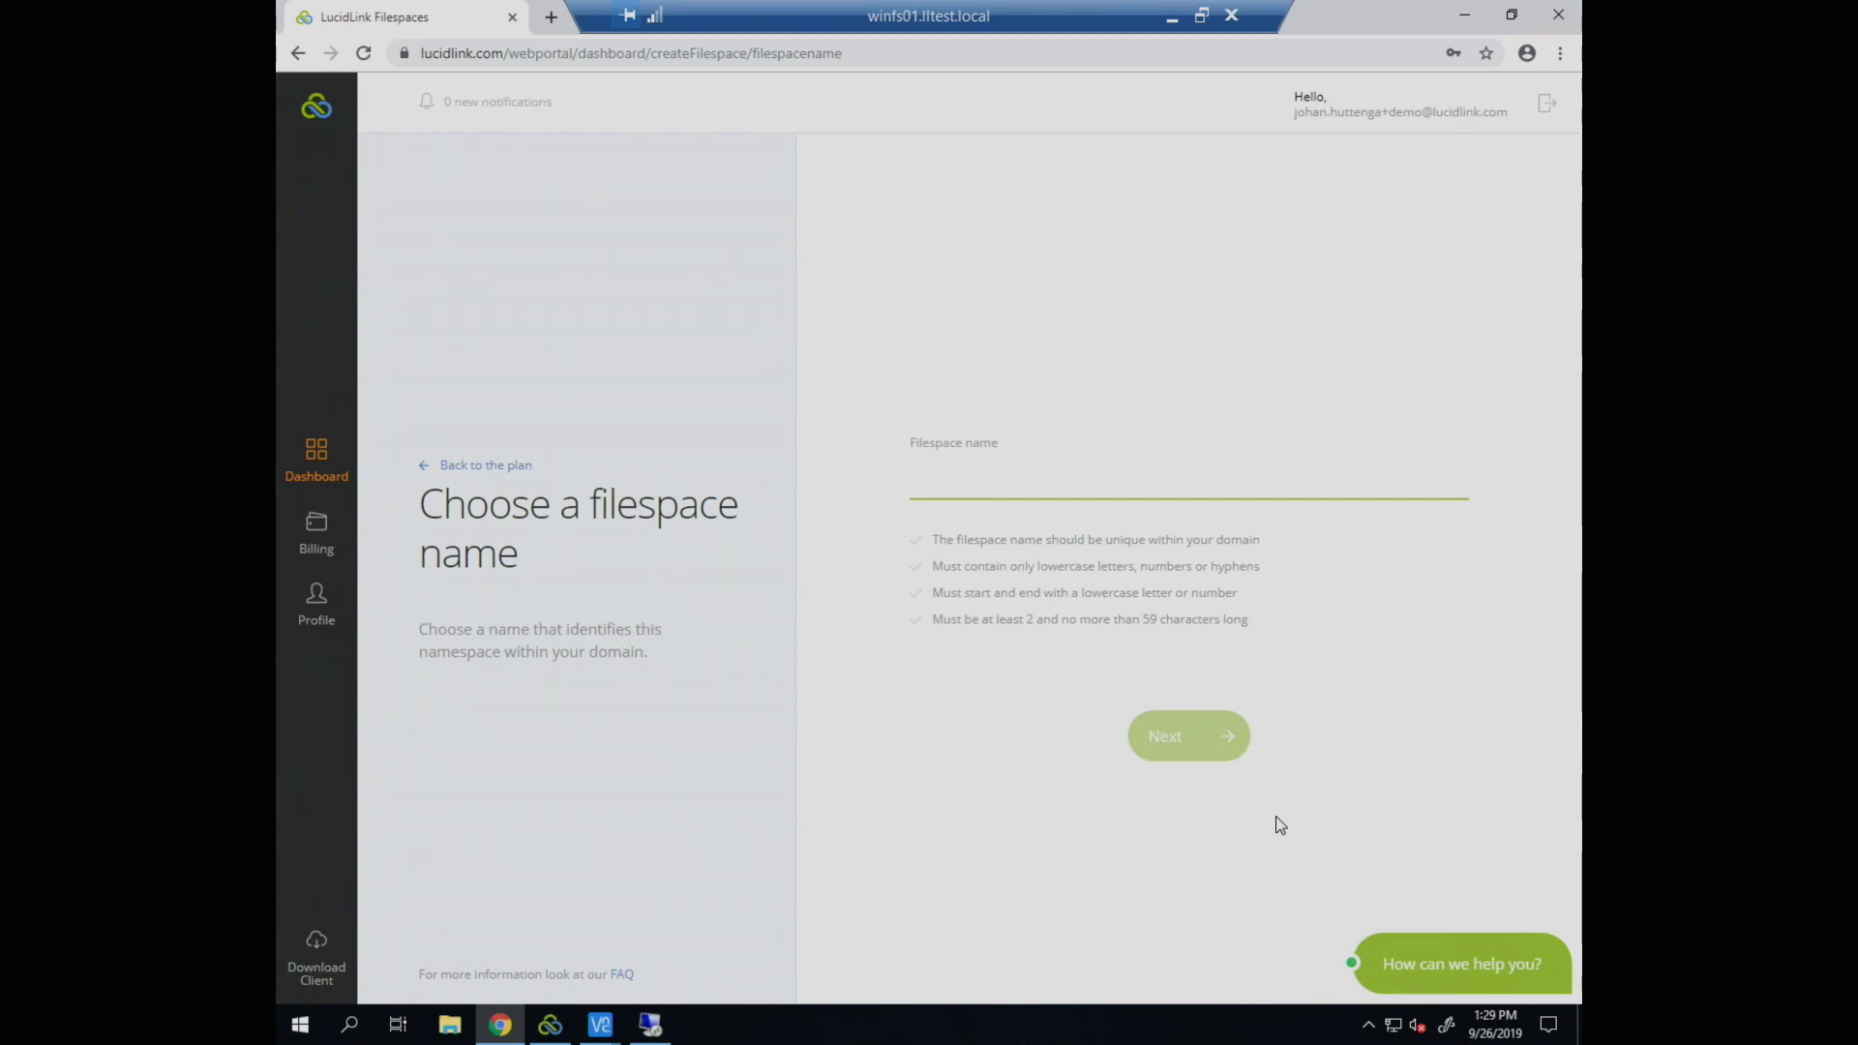
text(cloudf)
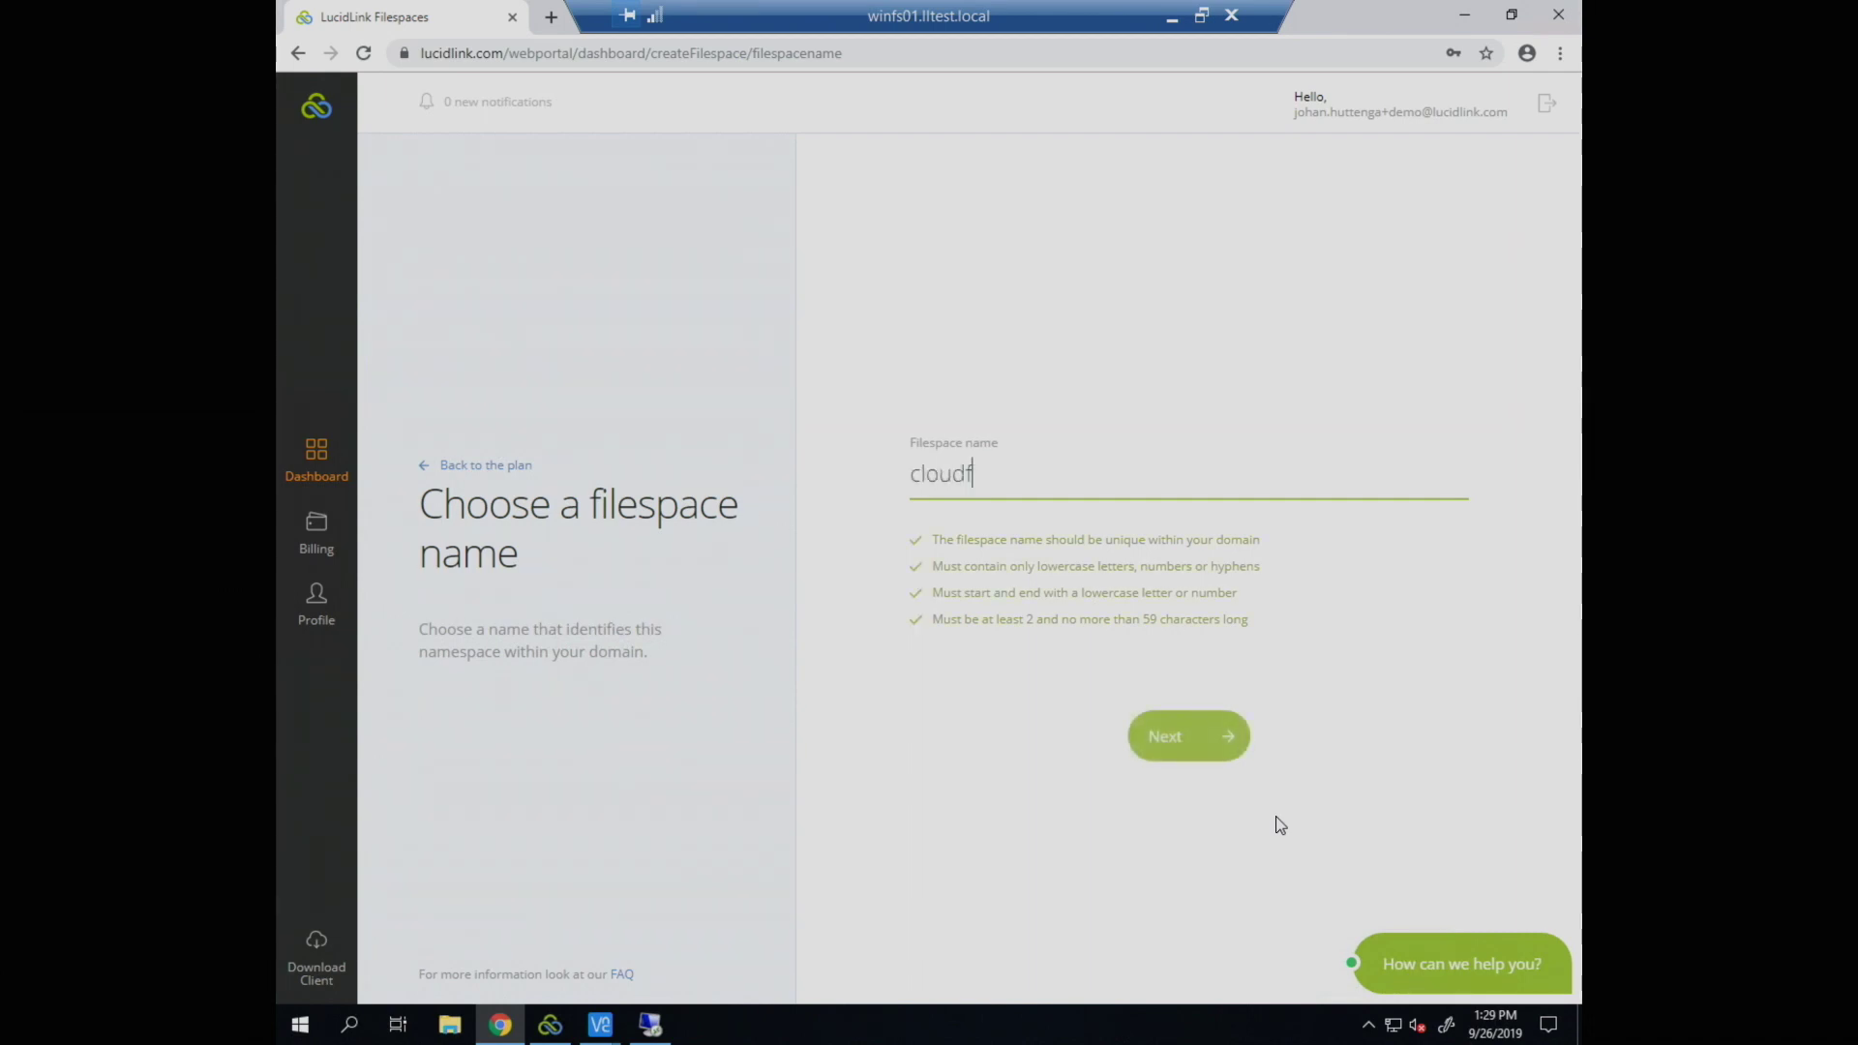
text(ielday)
key(Return)
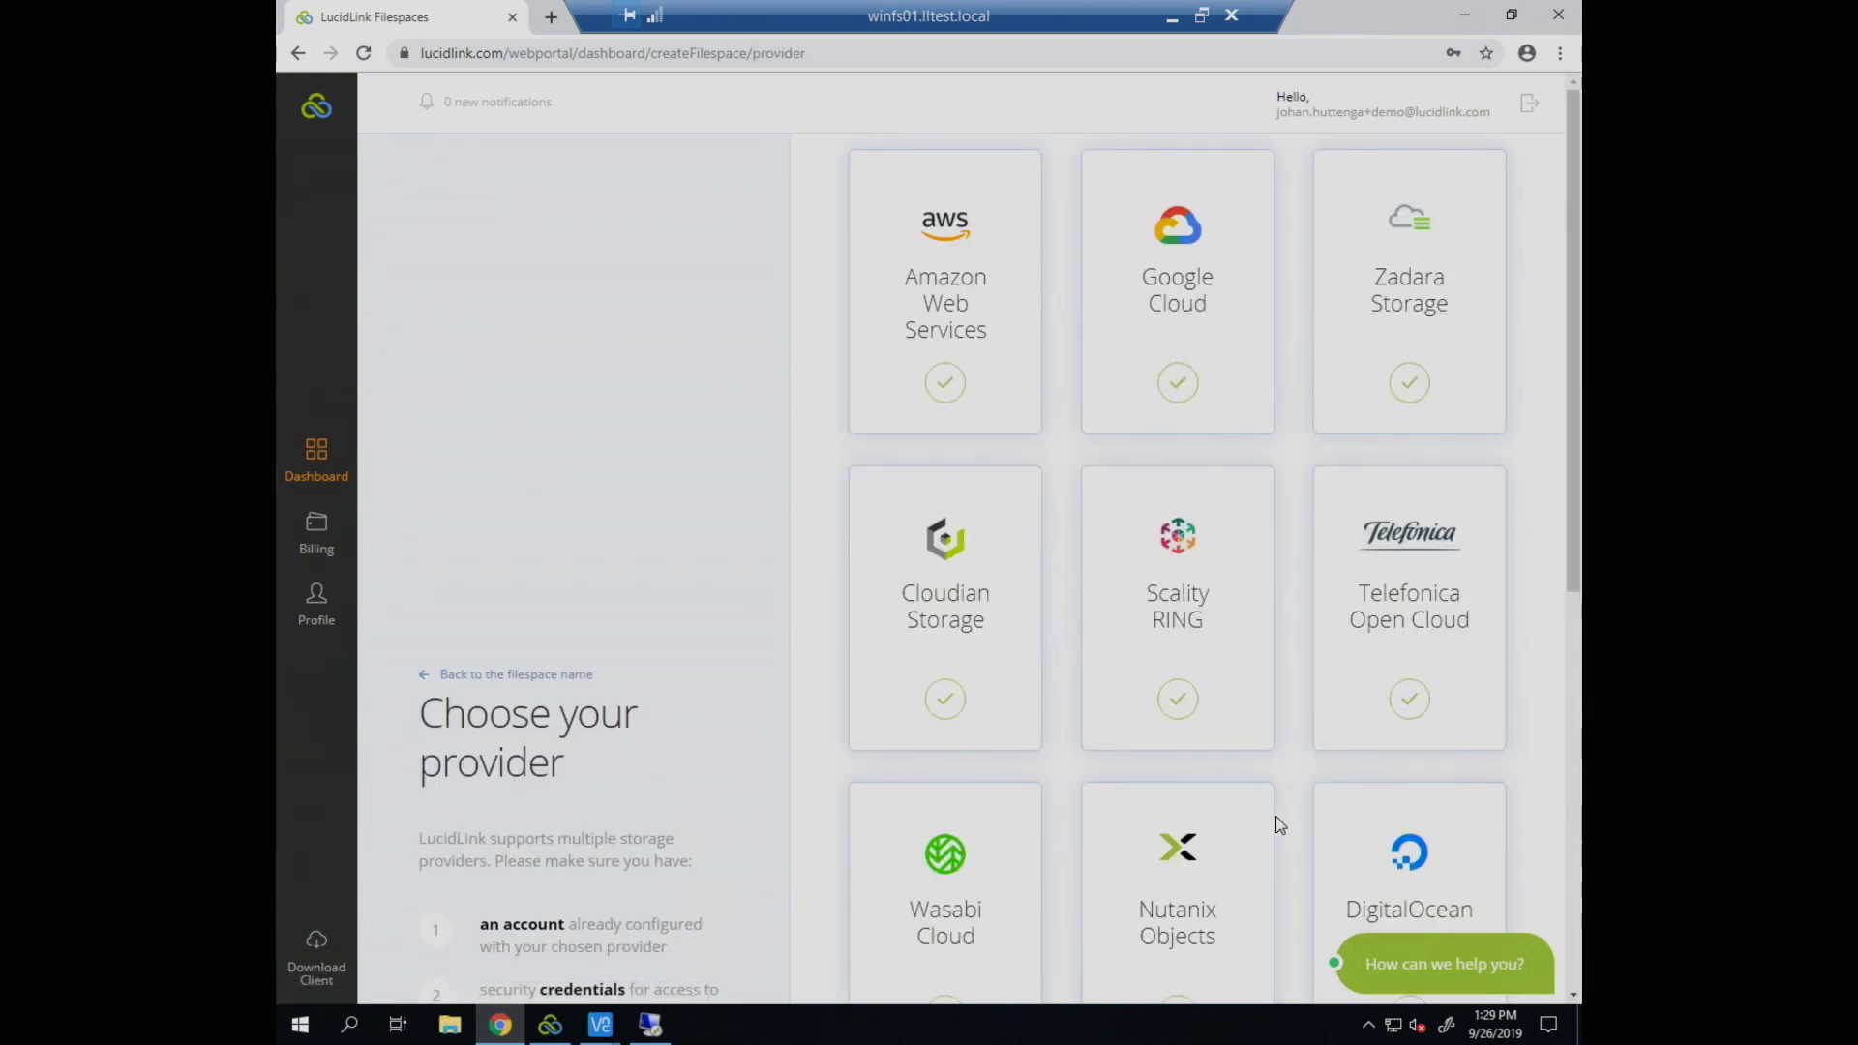
Step: Choose Amazon Web Services with the N. California region and proceed to the review page
scroll(1280, 823, down, 4)
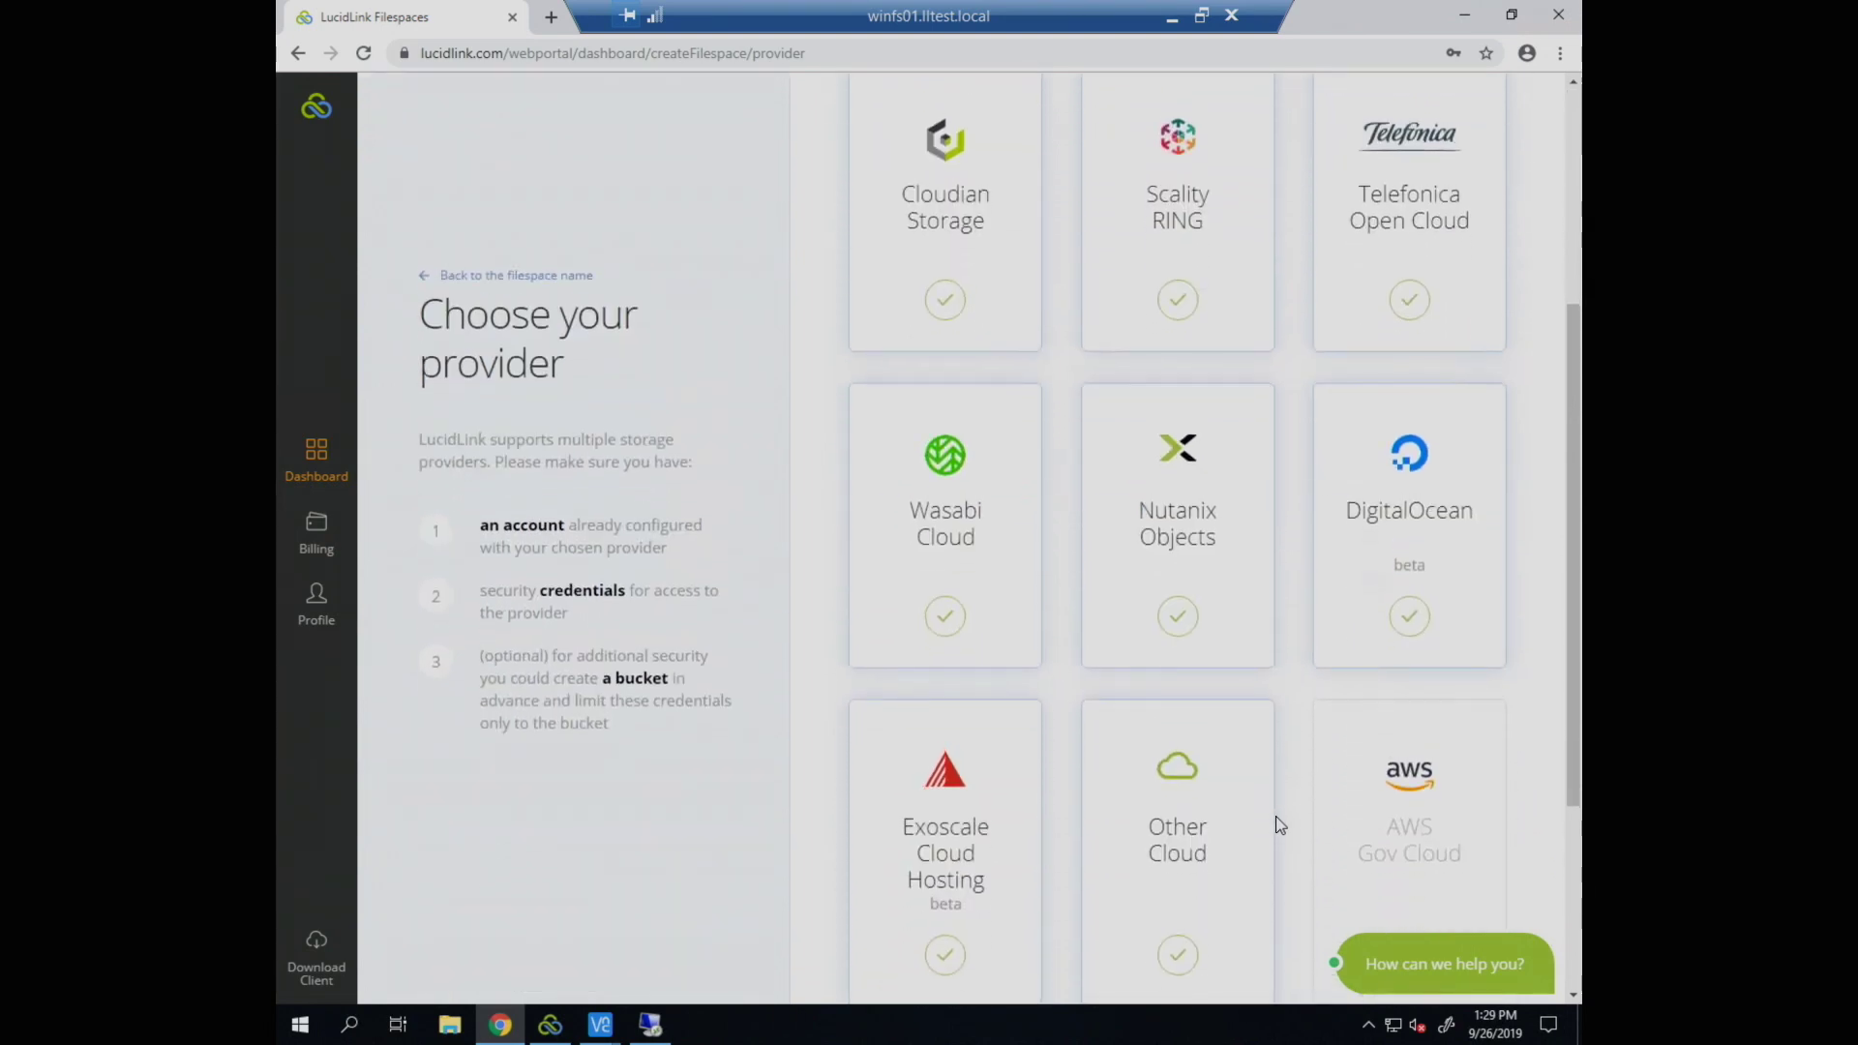
scroll(1279, 824, up, 4)
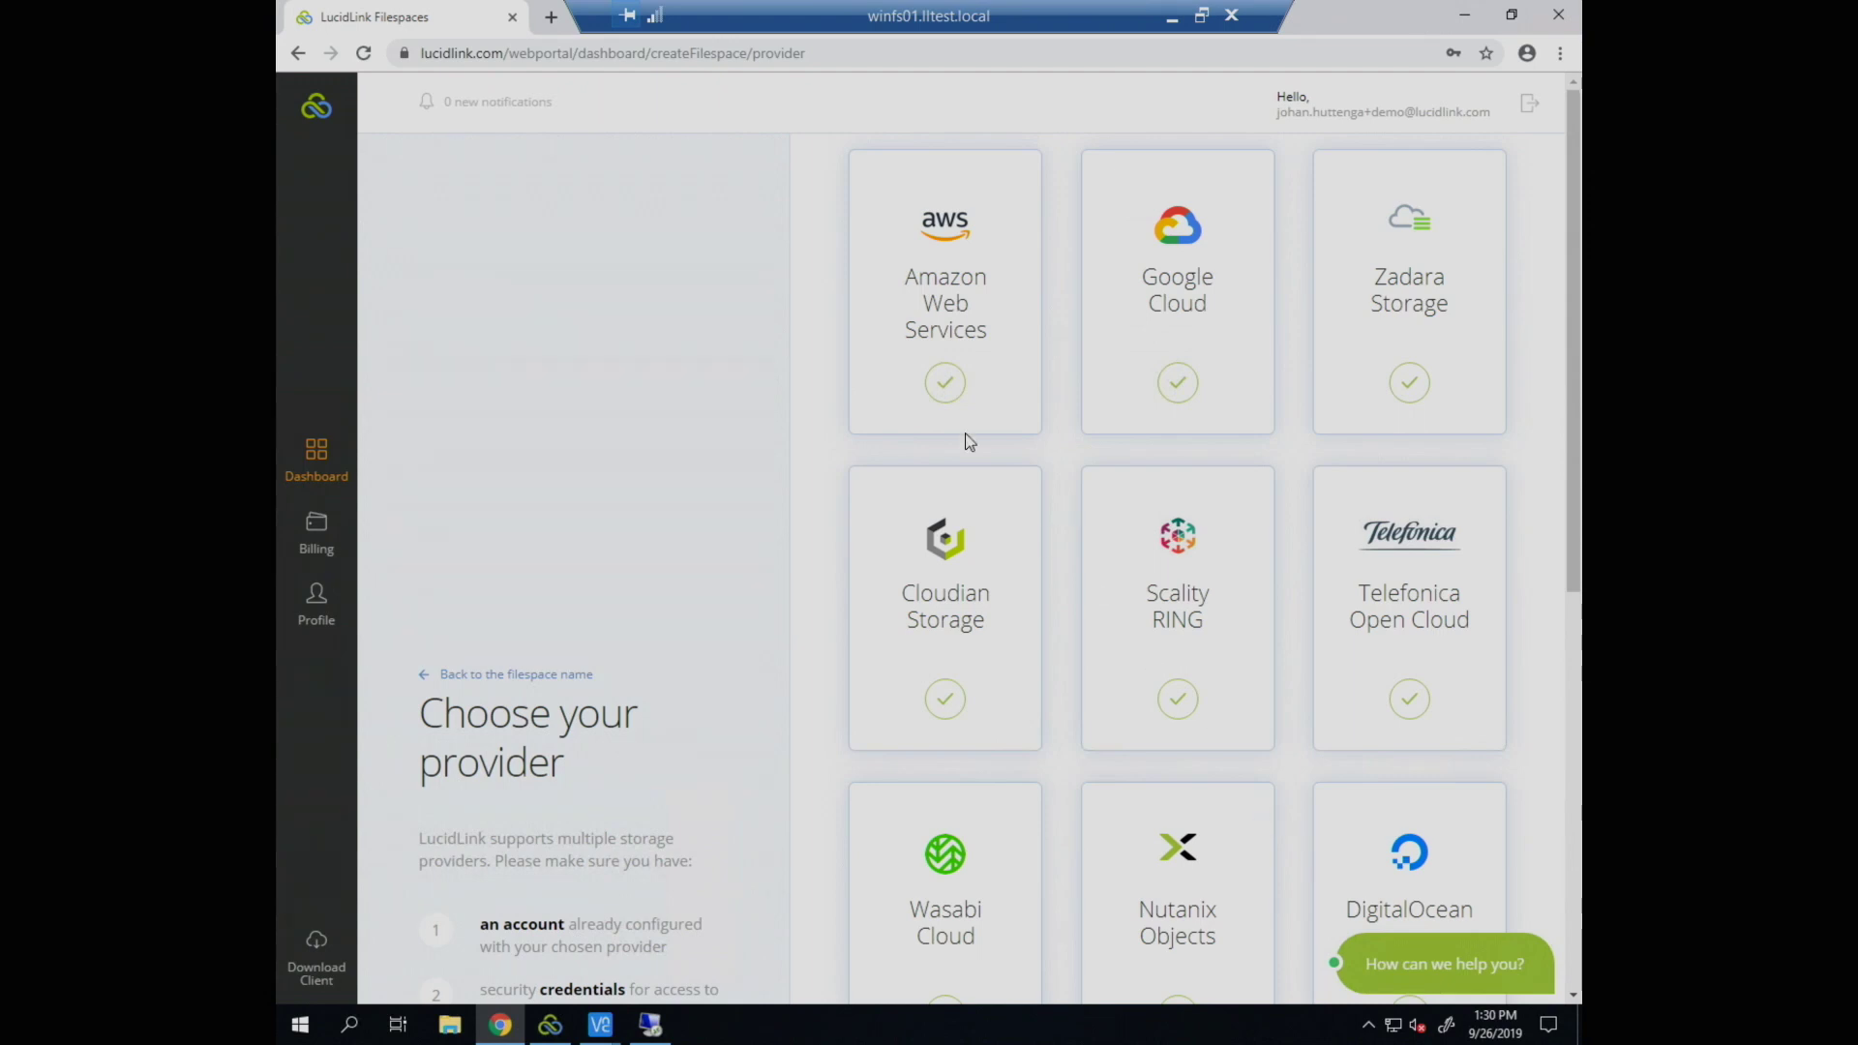
click(958, 407)
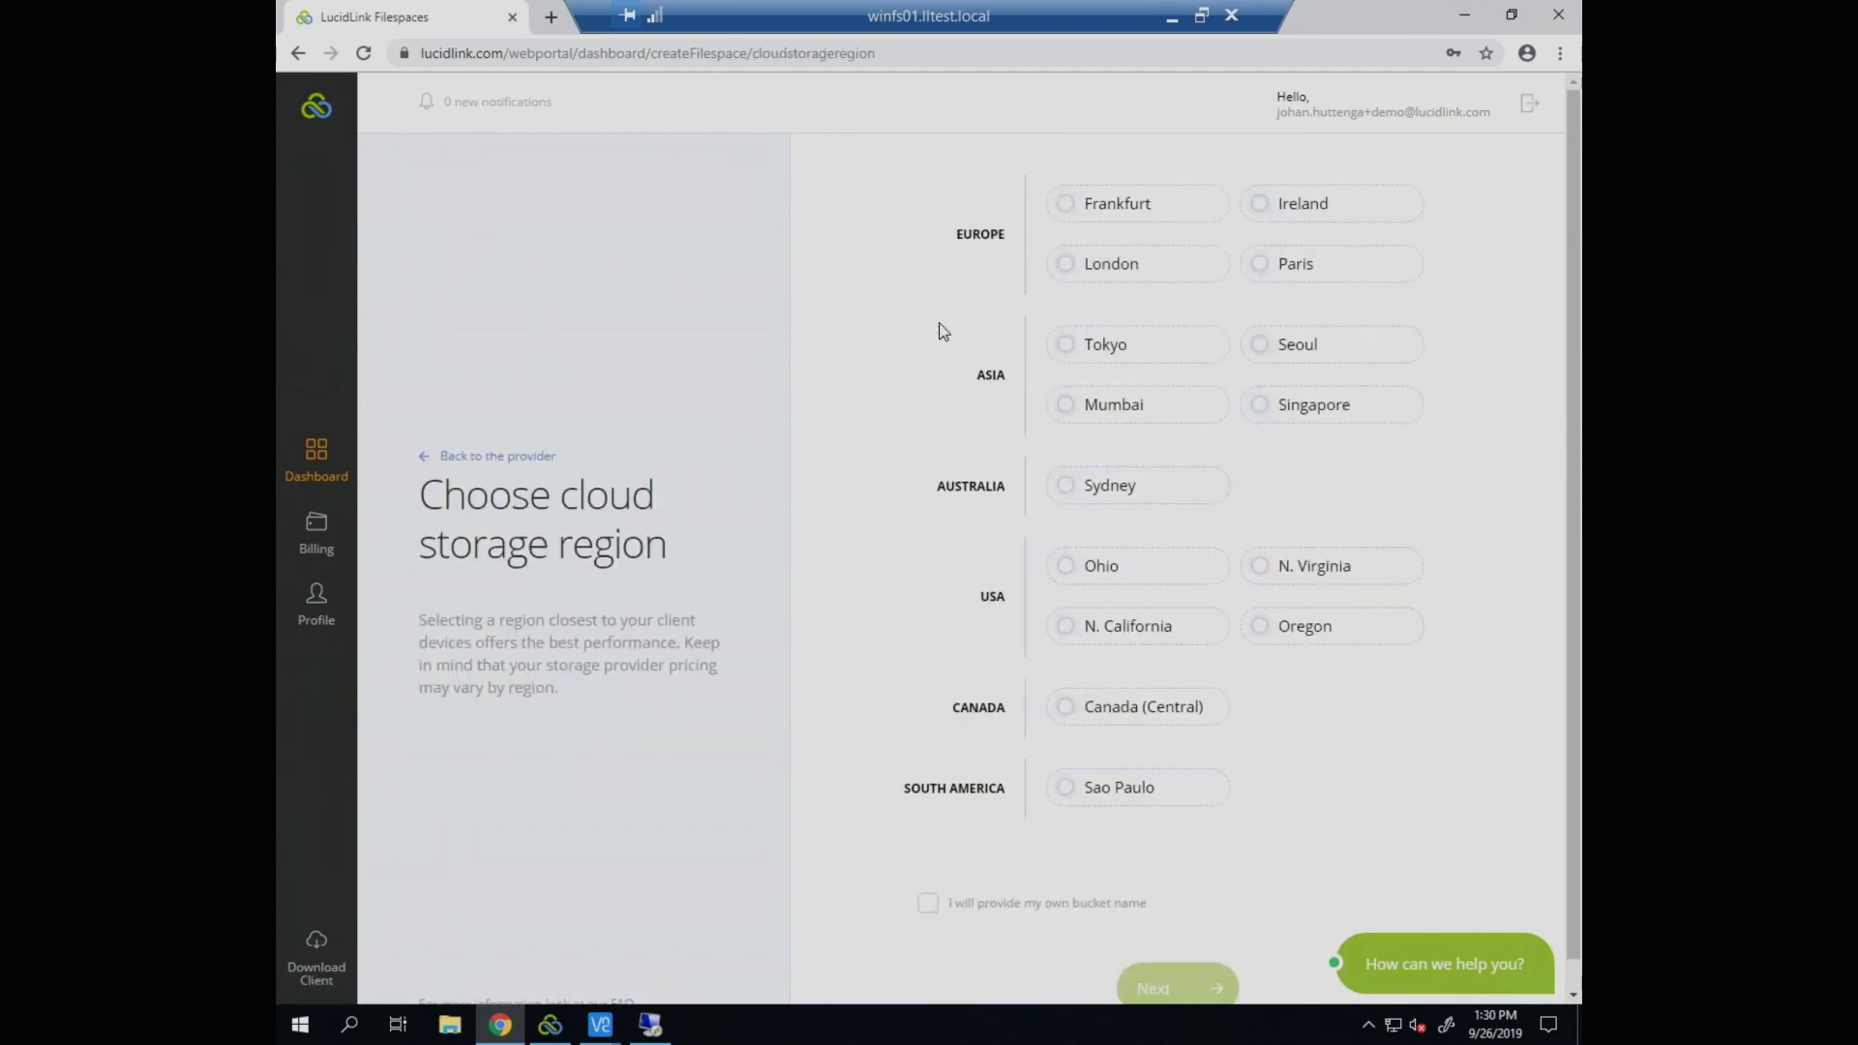
click(1096, 640)
scroll(1151, 783, down, 1)
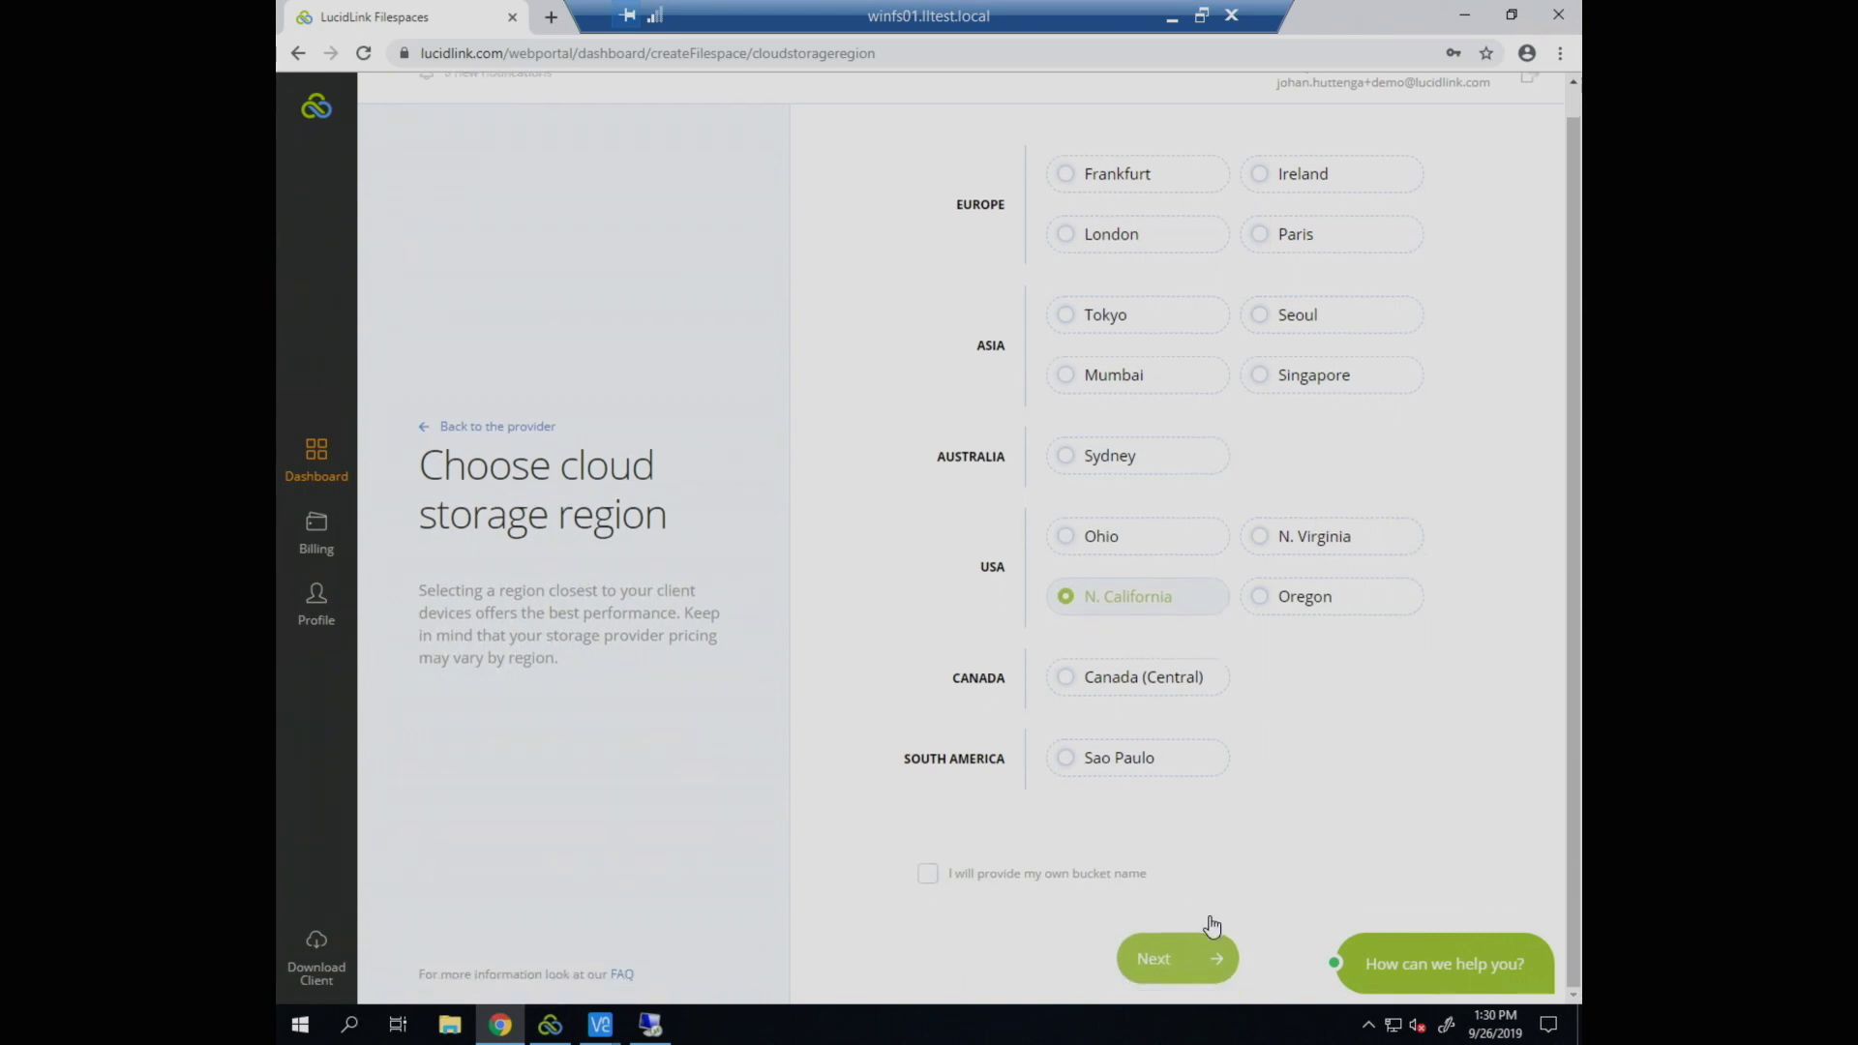
click(1154, 961)
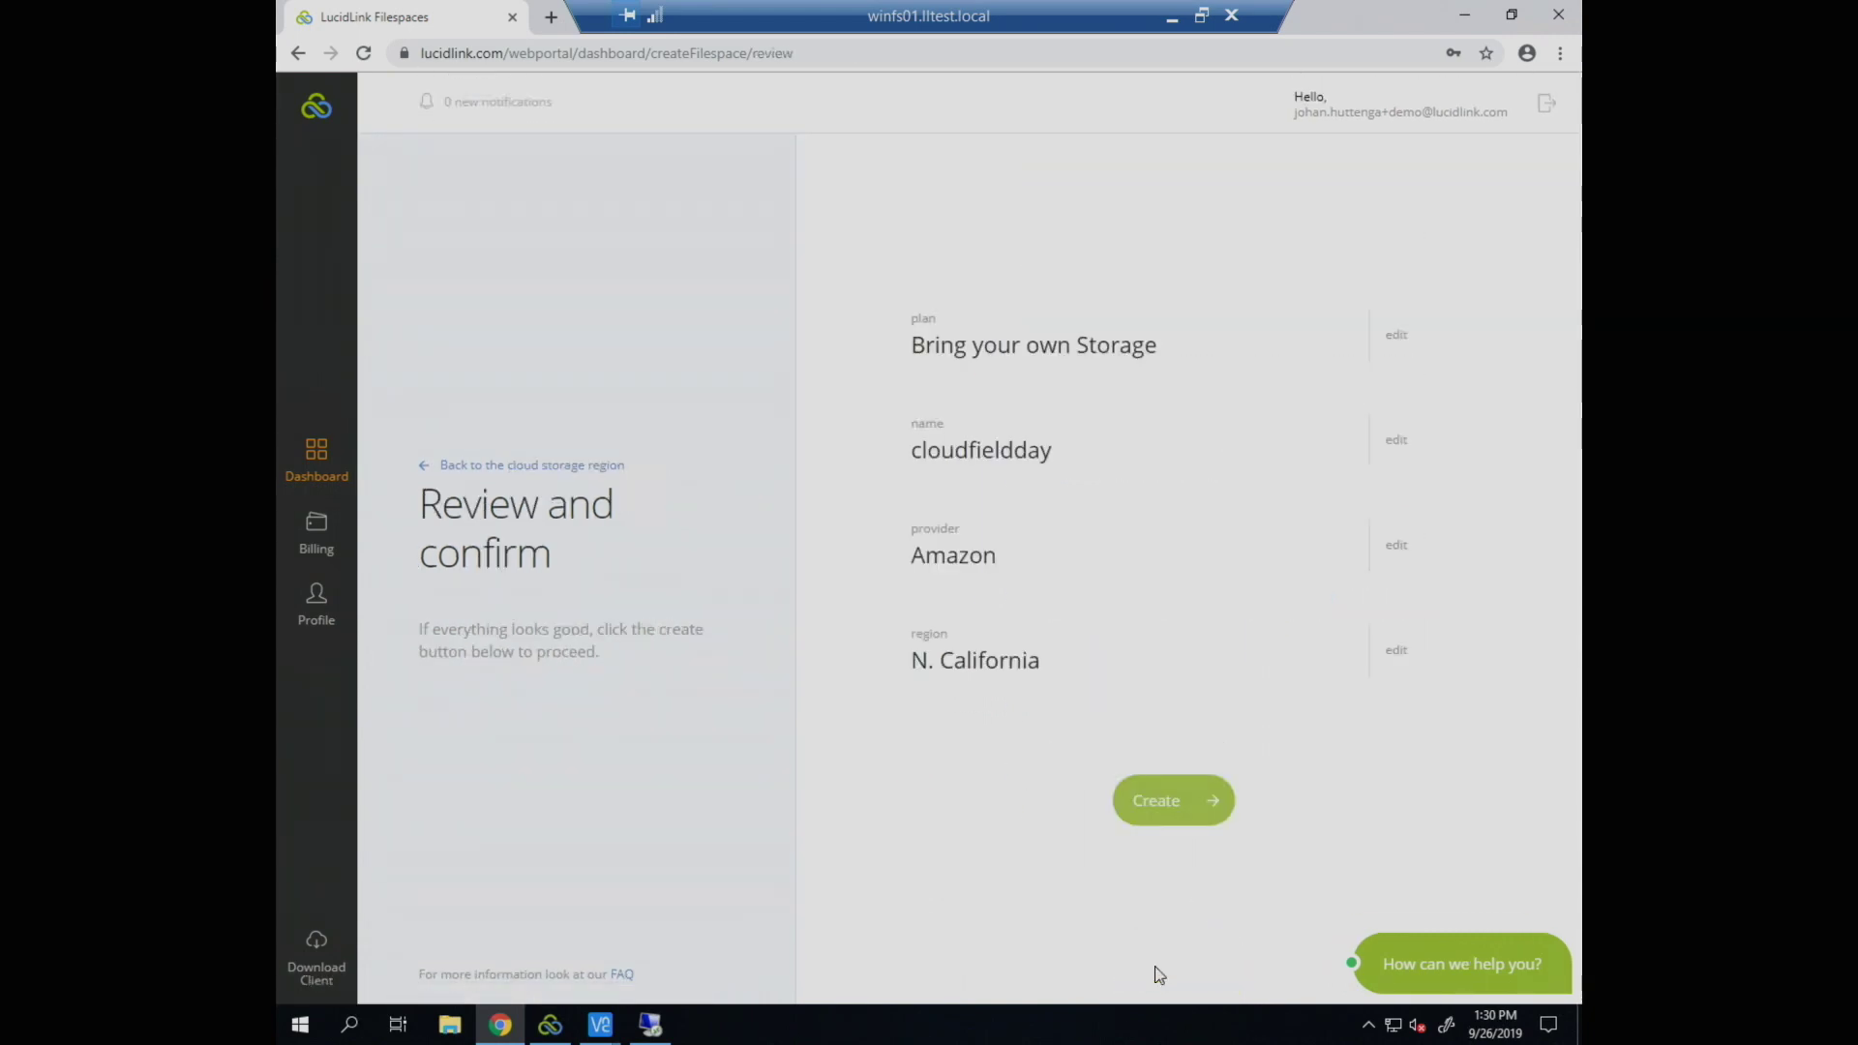
Step: Confirm creation of the cloudfieldday filespace, then minimize the browser to reveal the client connect window
click(1177, 802)
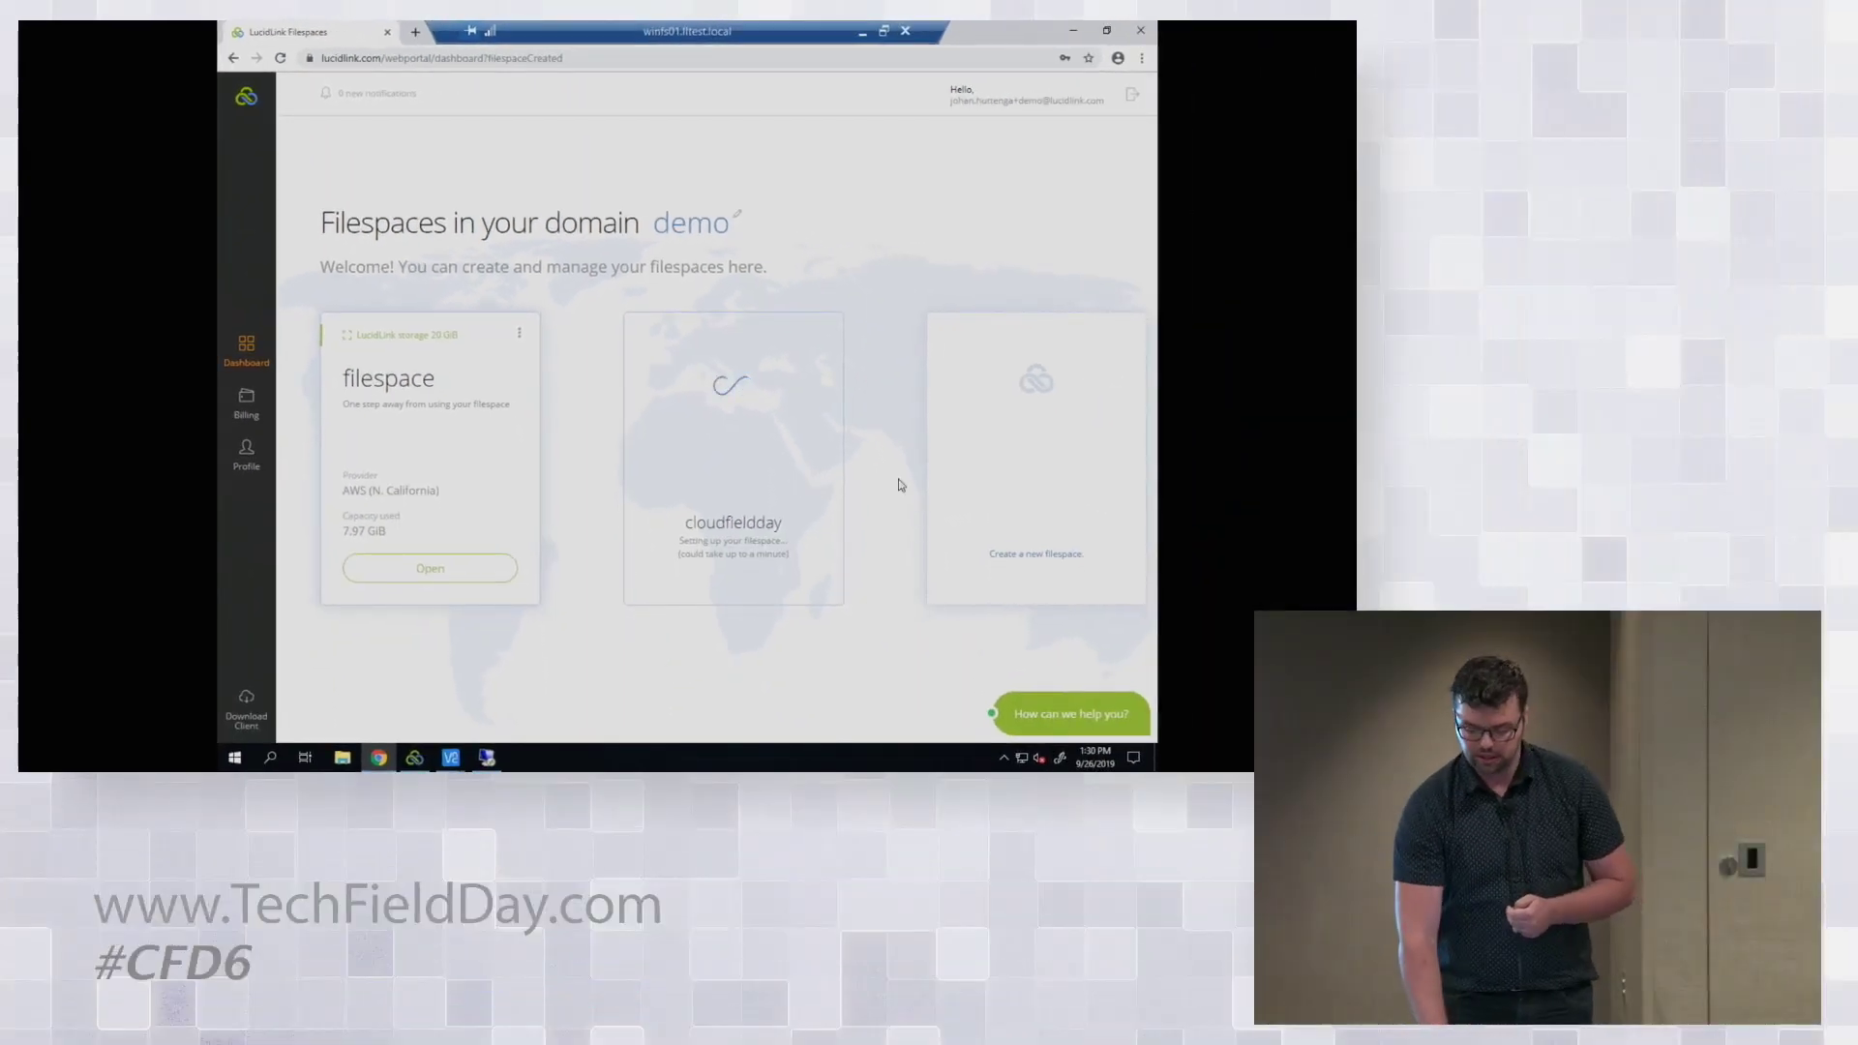
click(1071, 31)
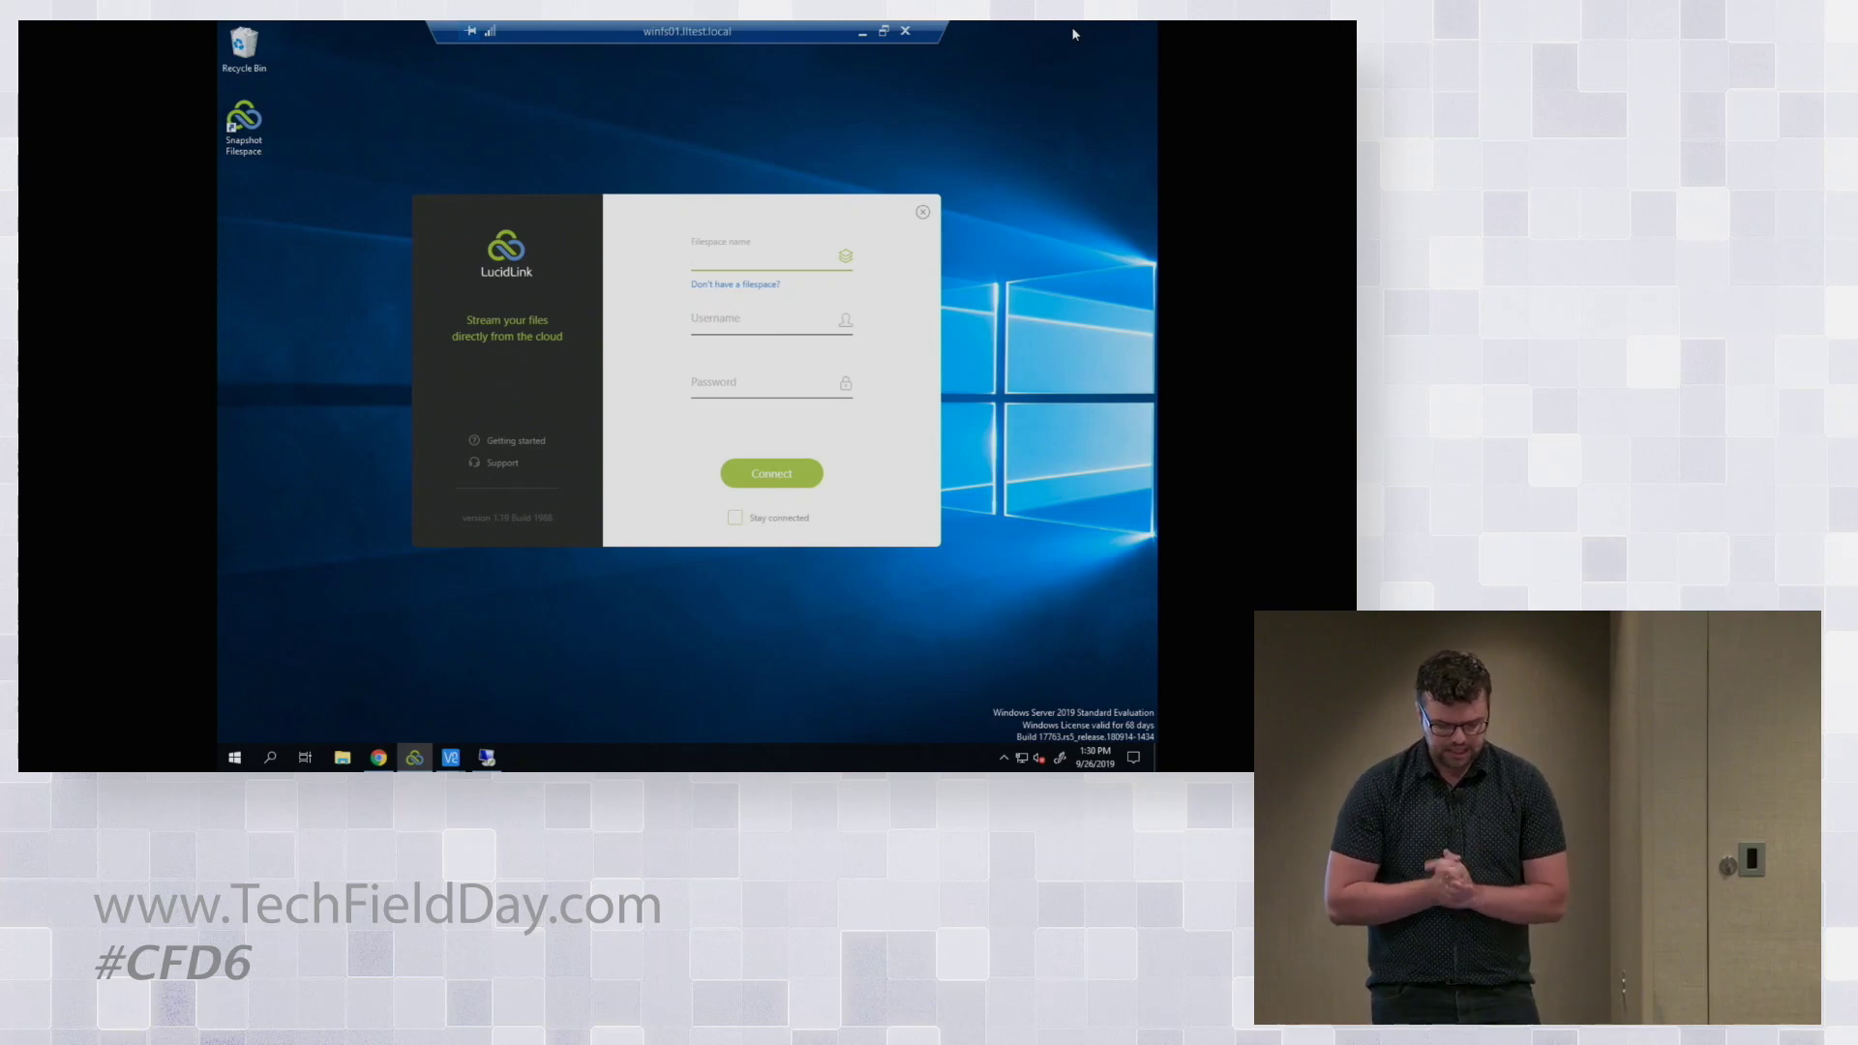
Step: Enter filespace.demo as the filespace name in the client connect window, then switch back to the browser
text(filespa)
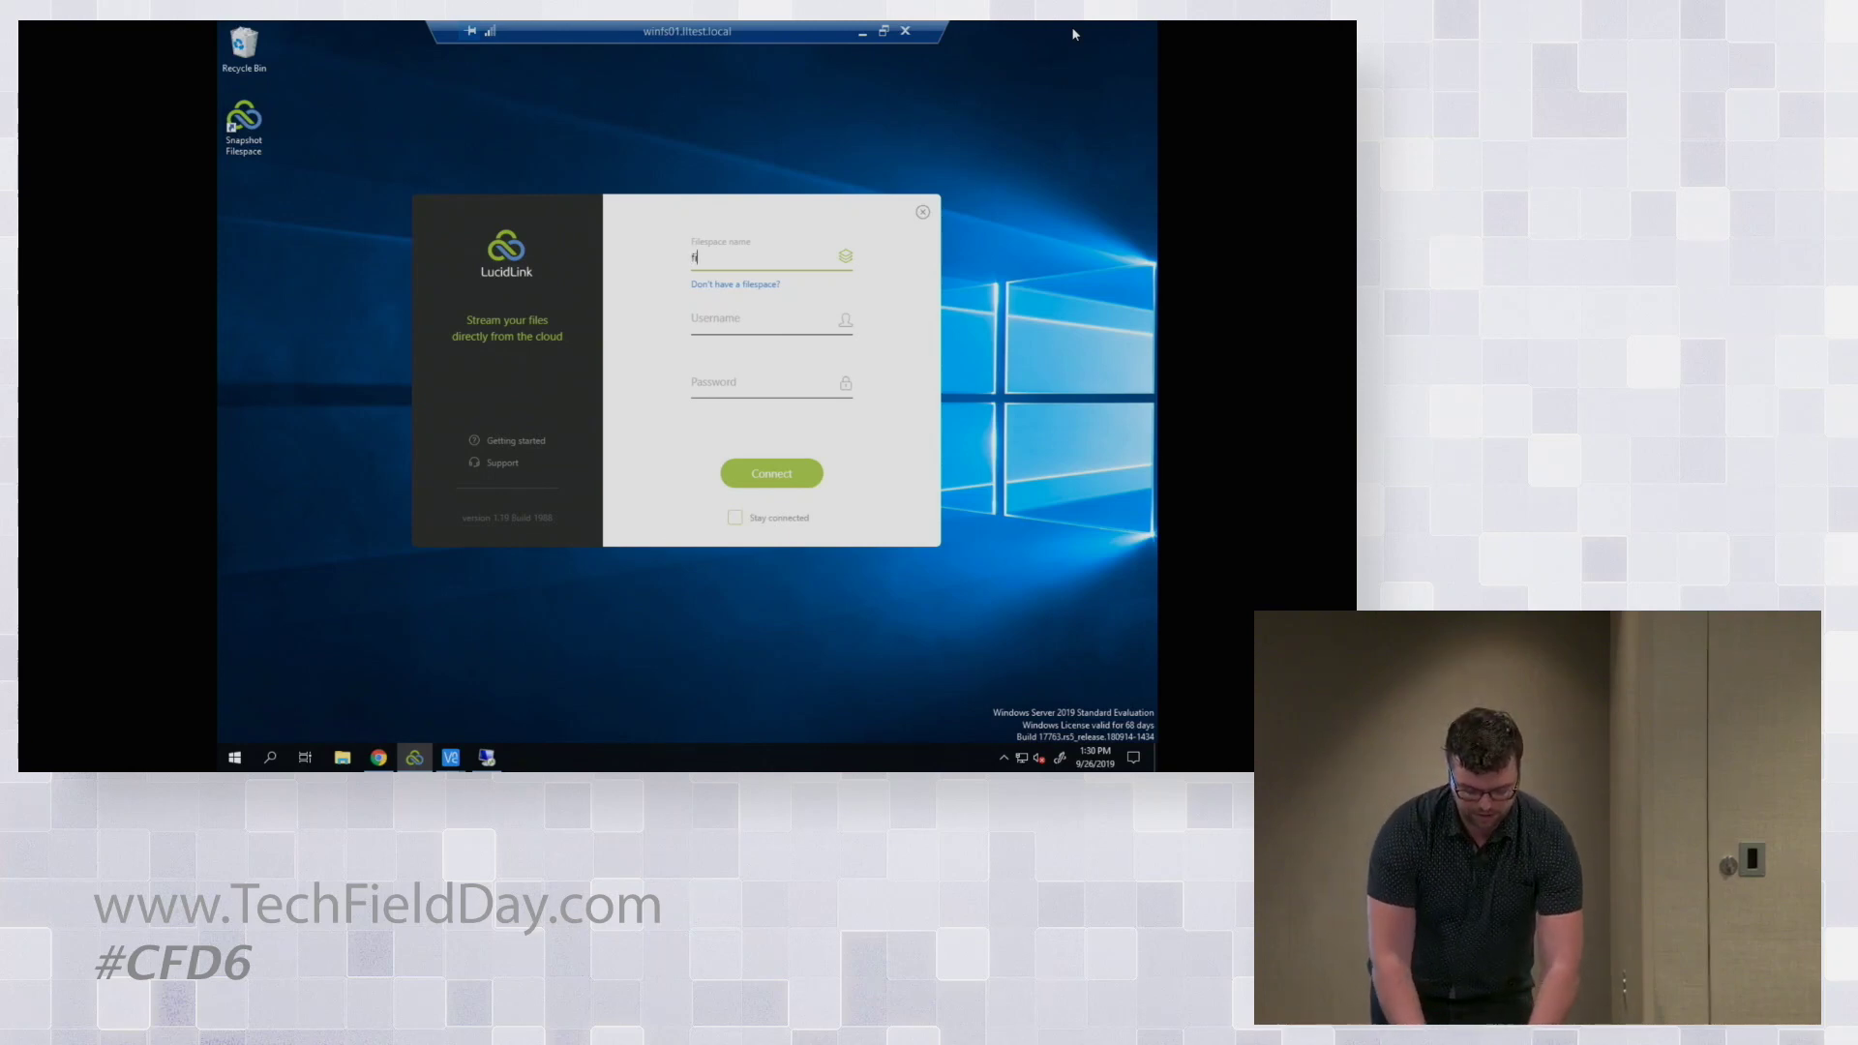
text(ce.demo)
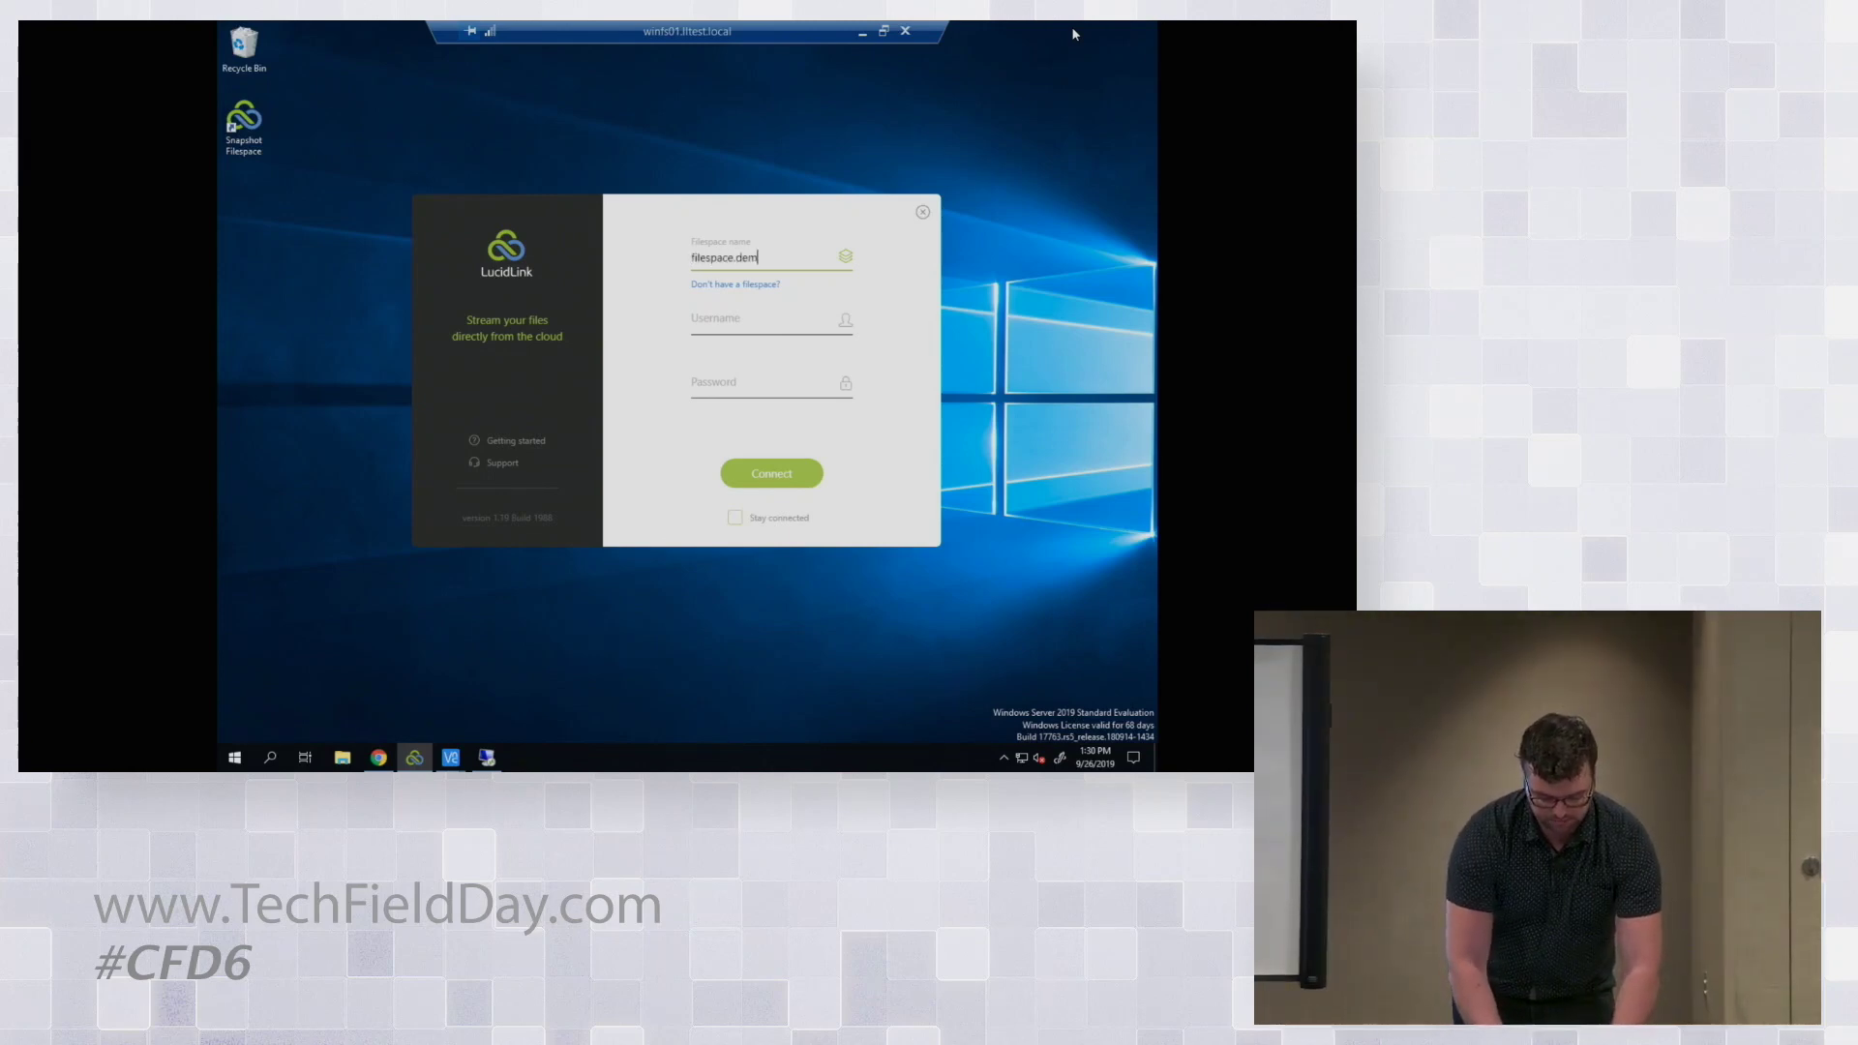
key(Tab)
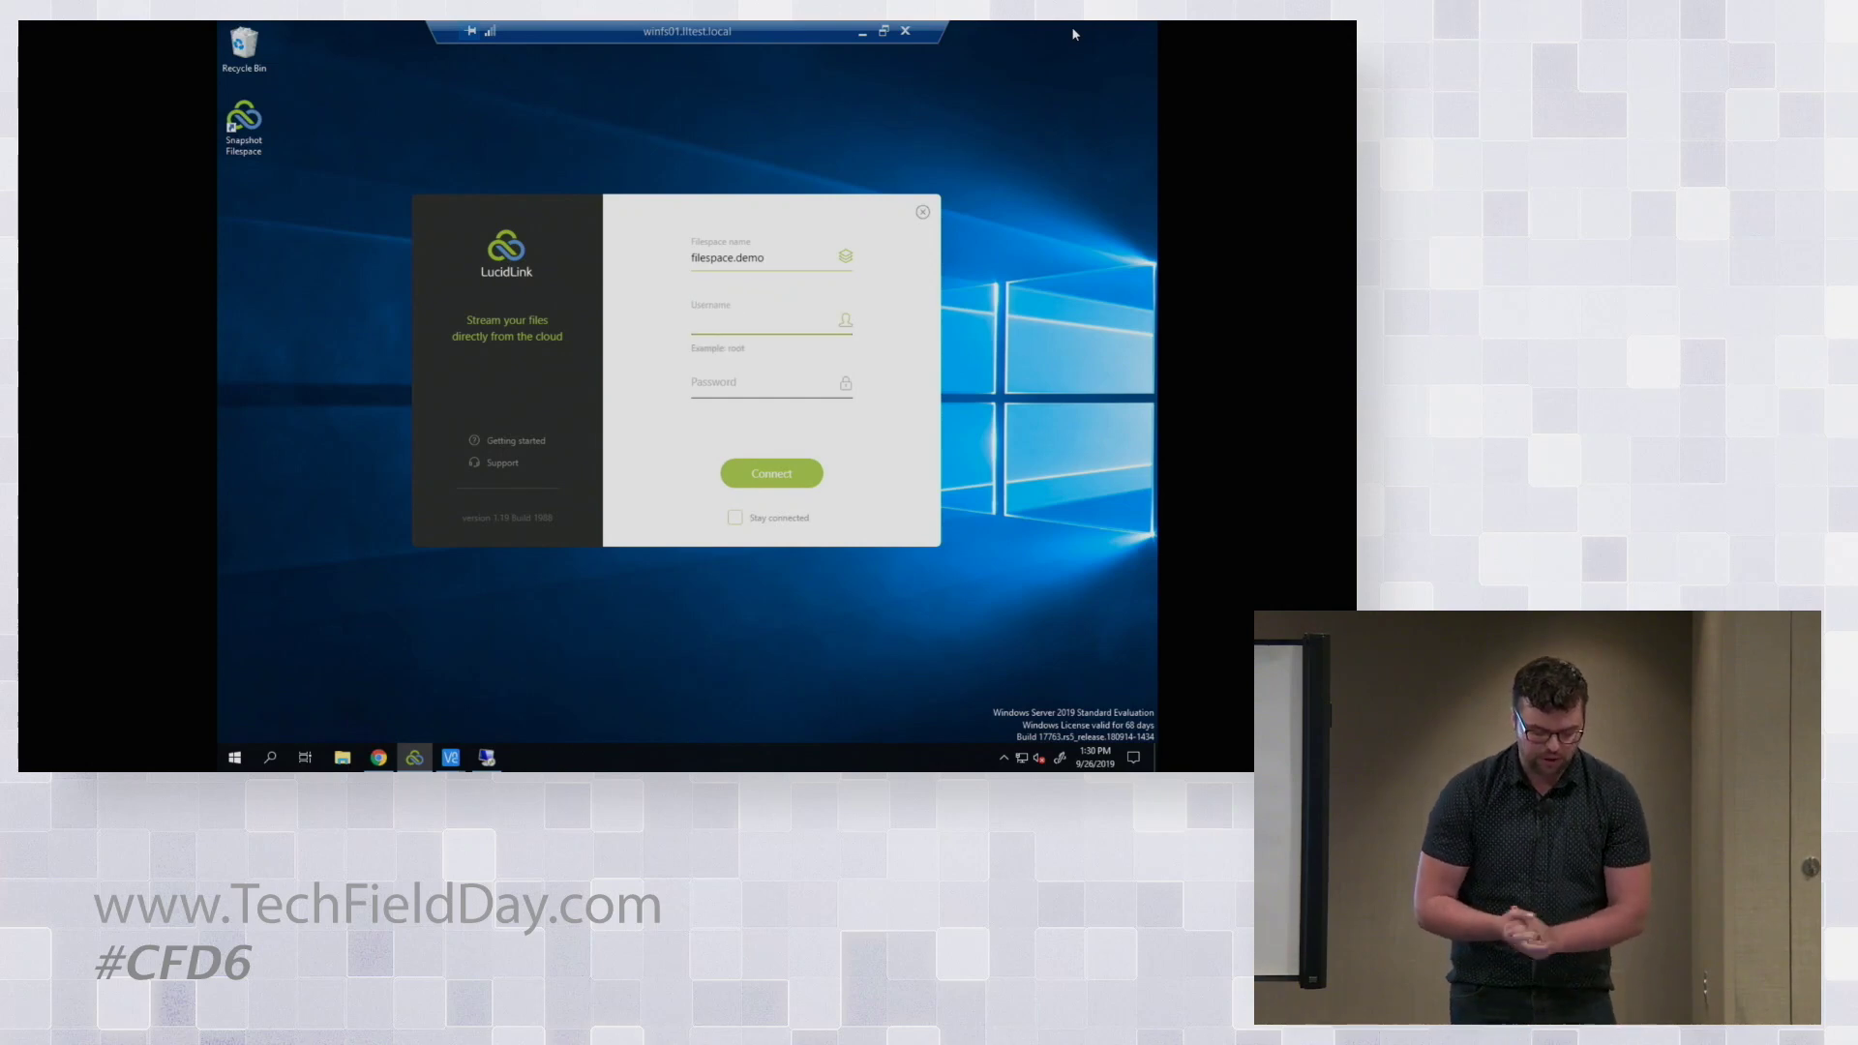
key(alt+Tab)
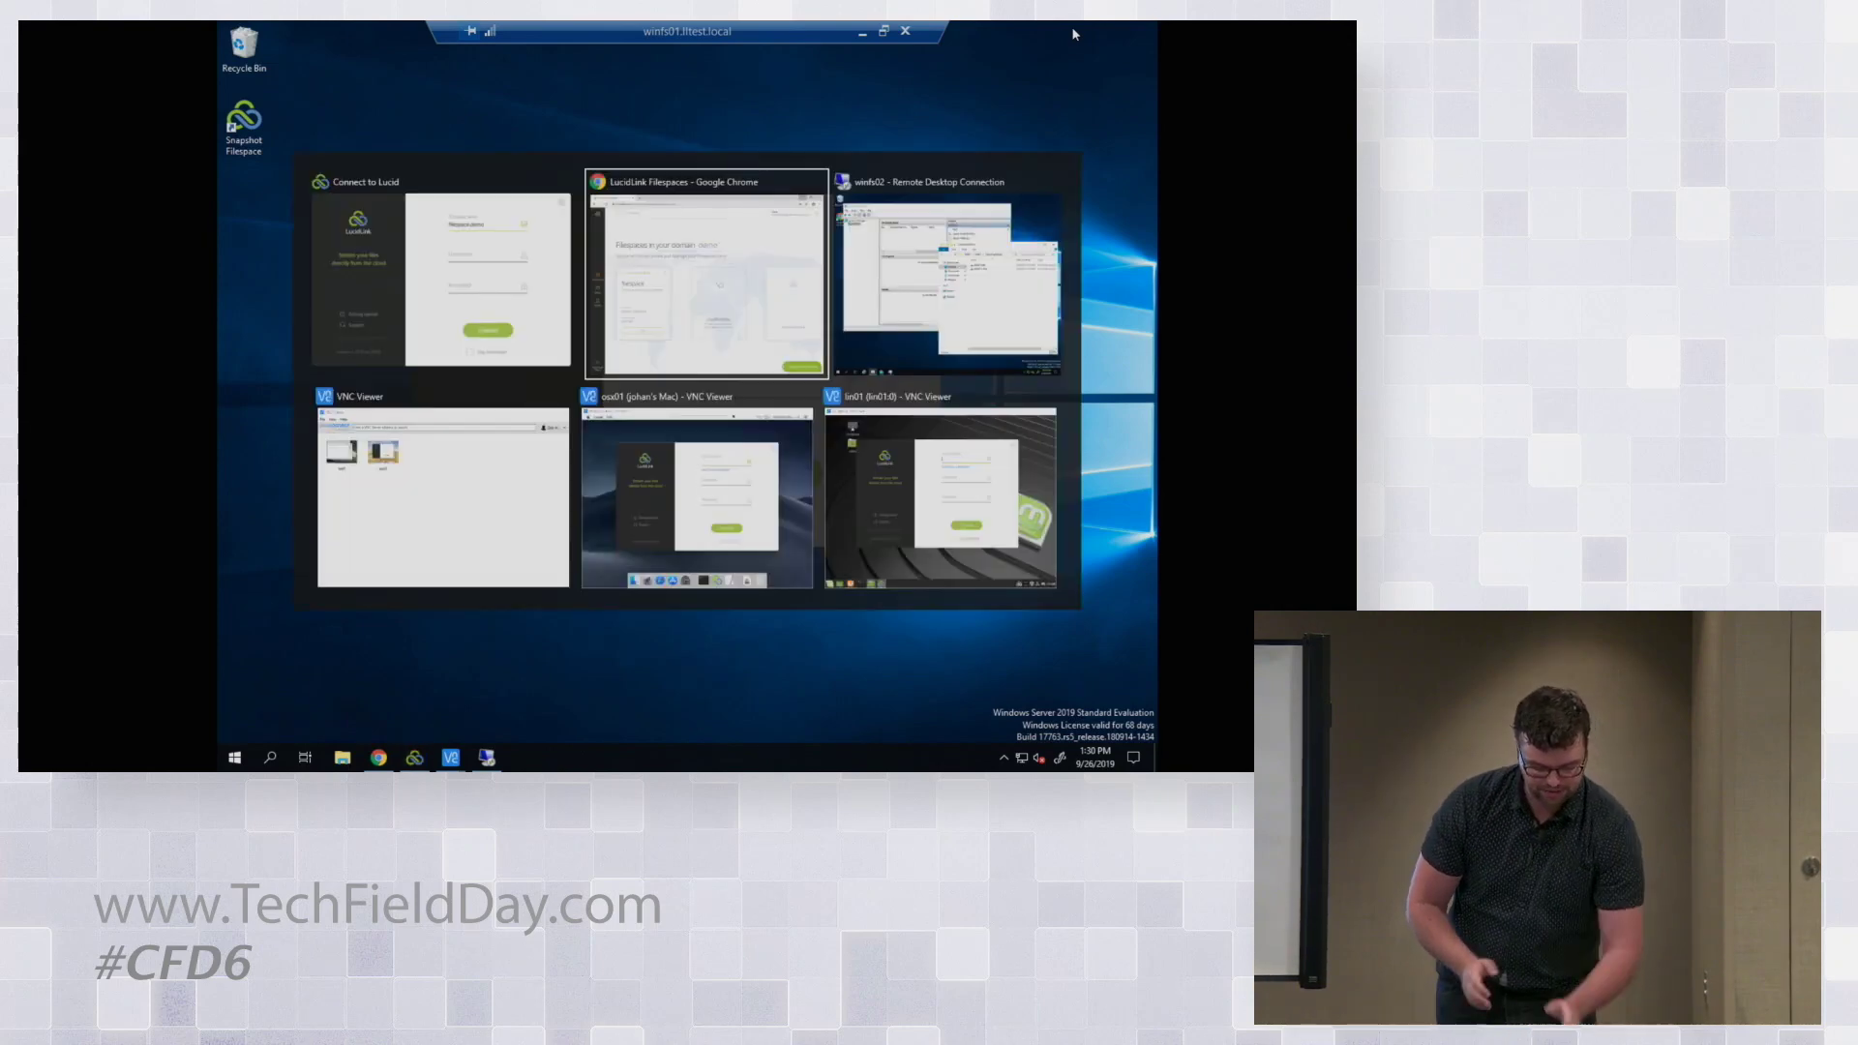
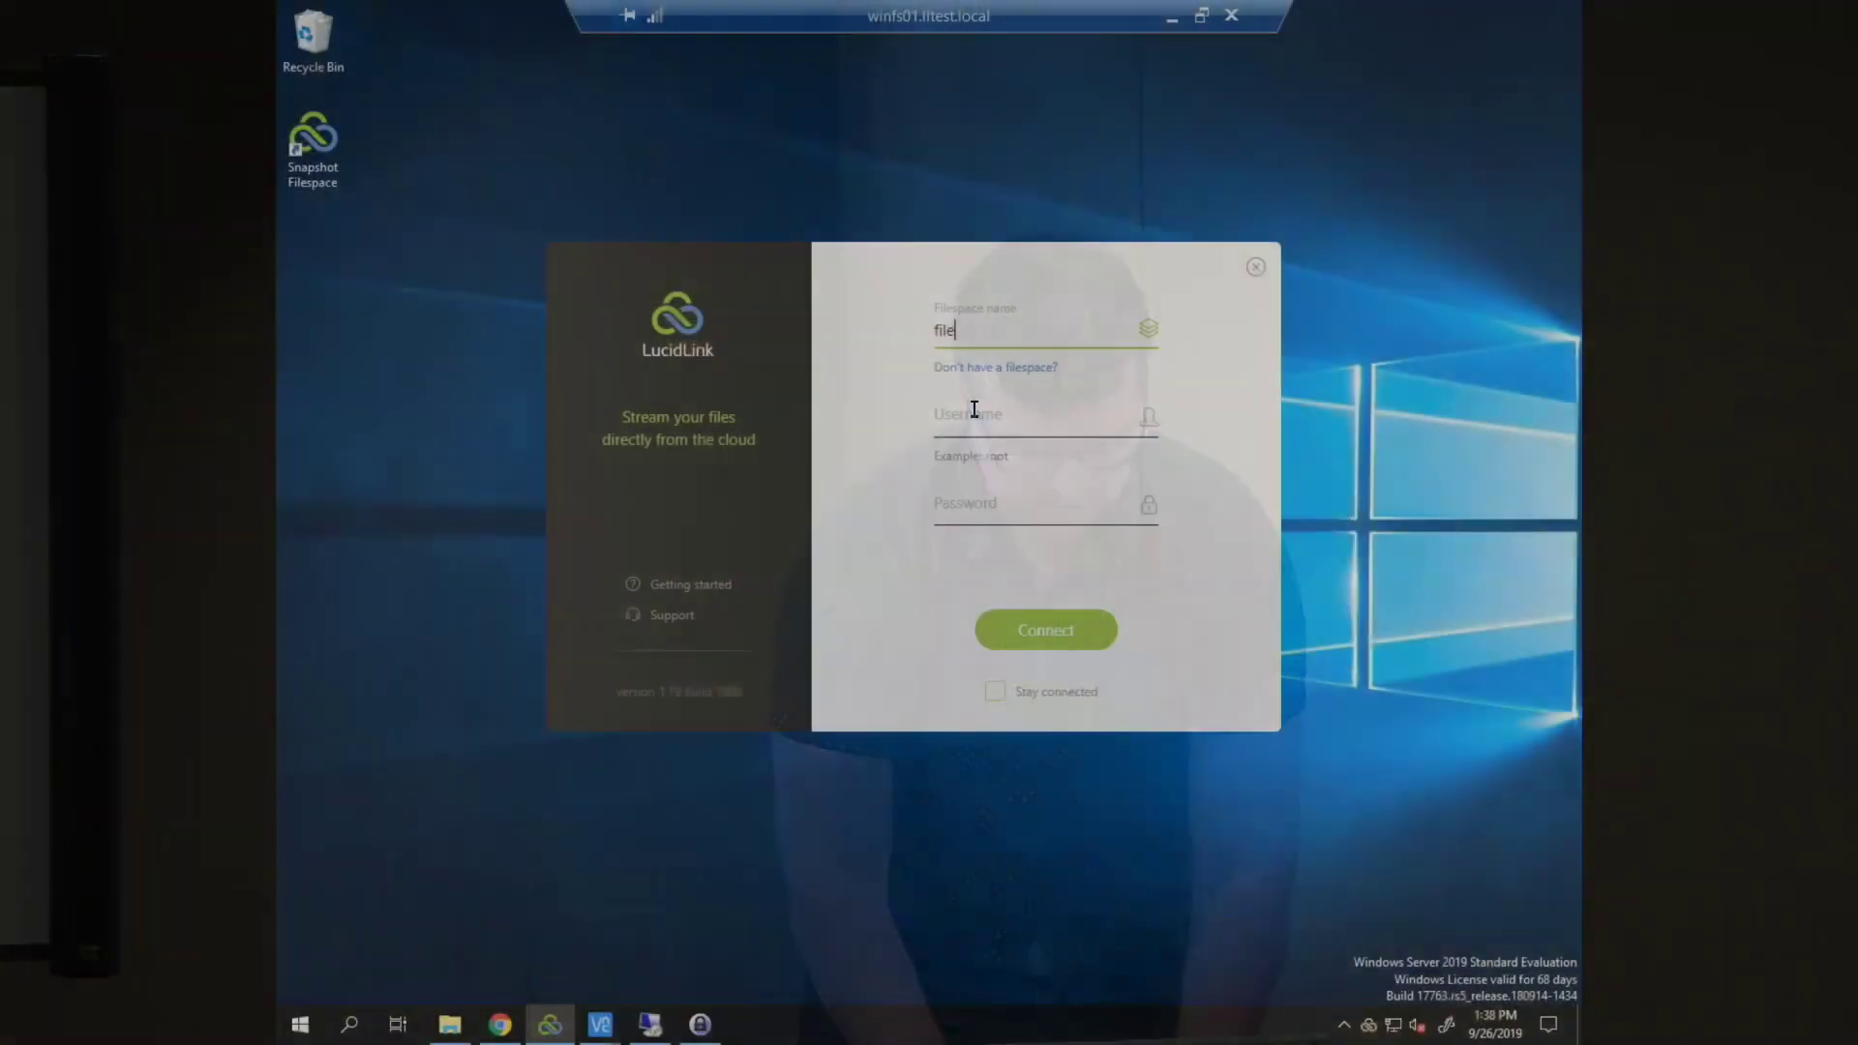
Step: Connect to filespace.demo as root and open its mounted folder
text(space.demo)
click(975, 408)
text(root)
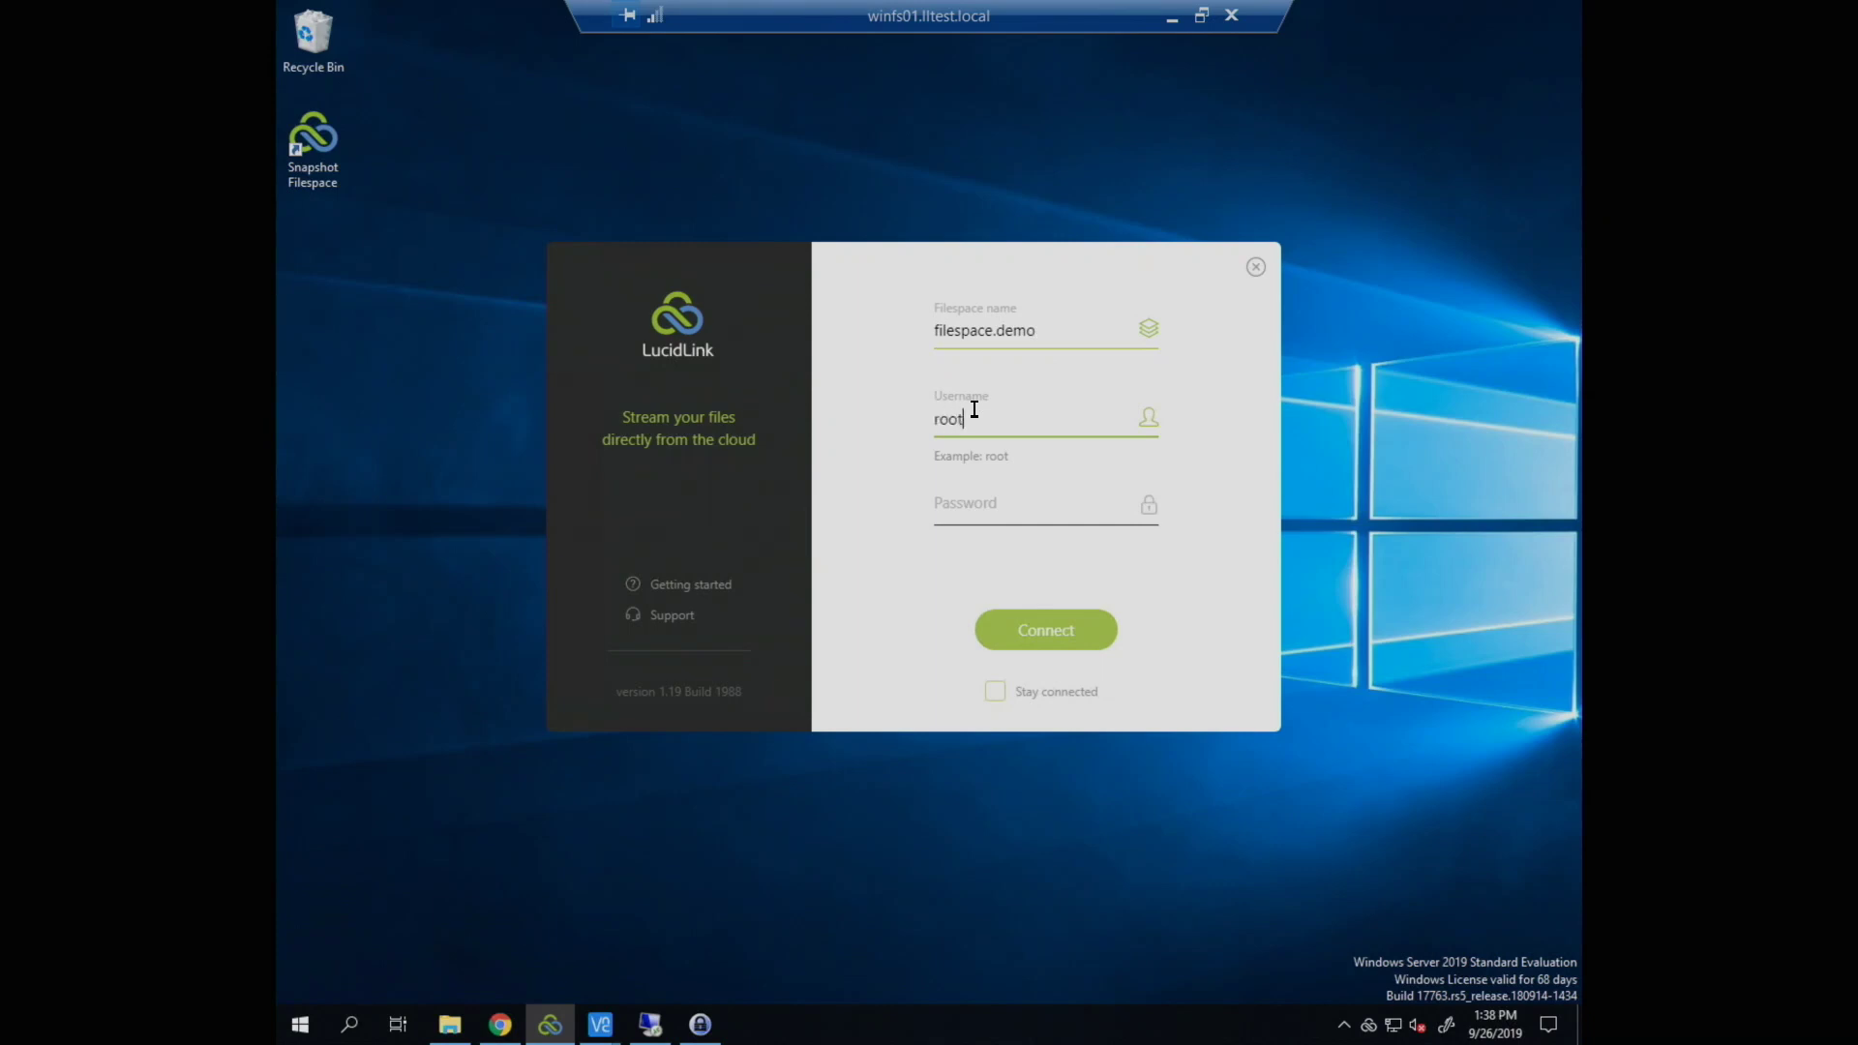
key(Tab)
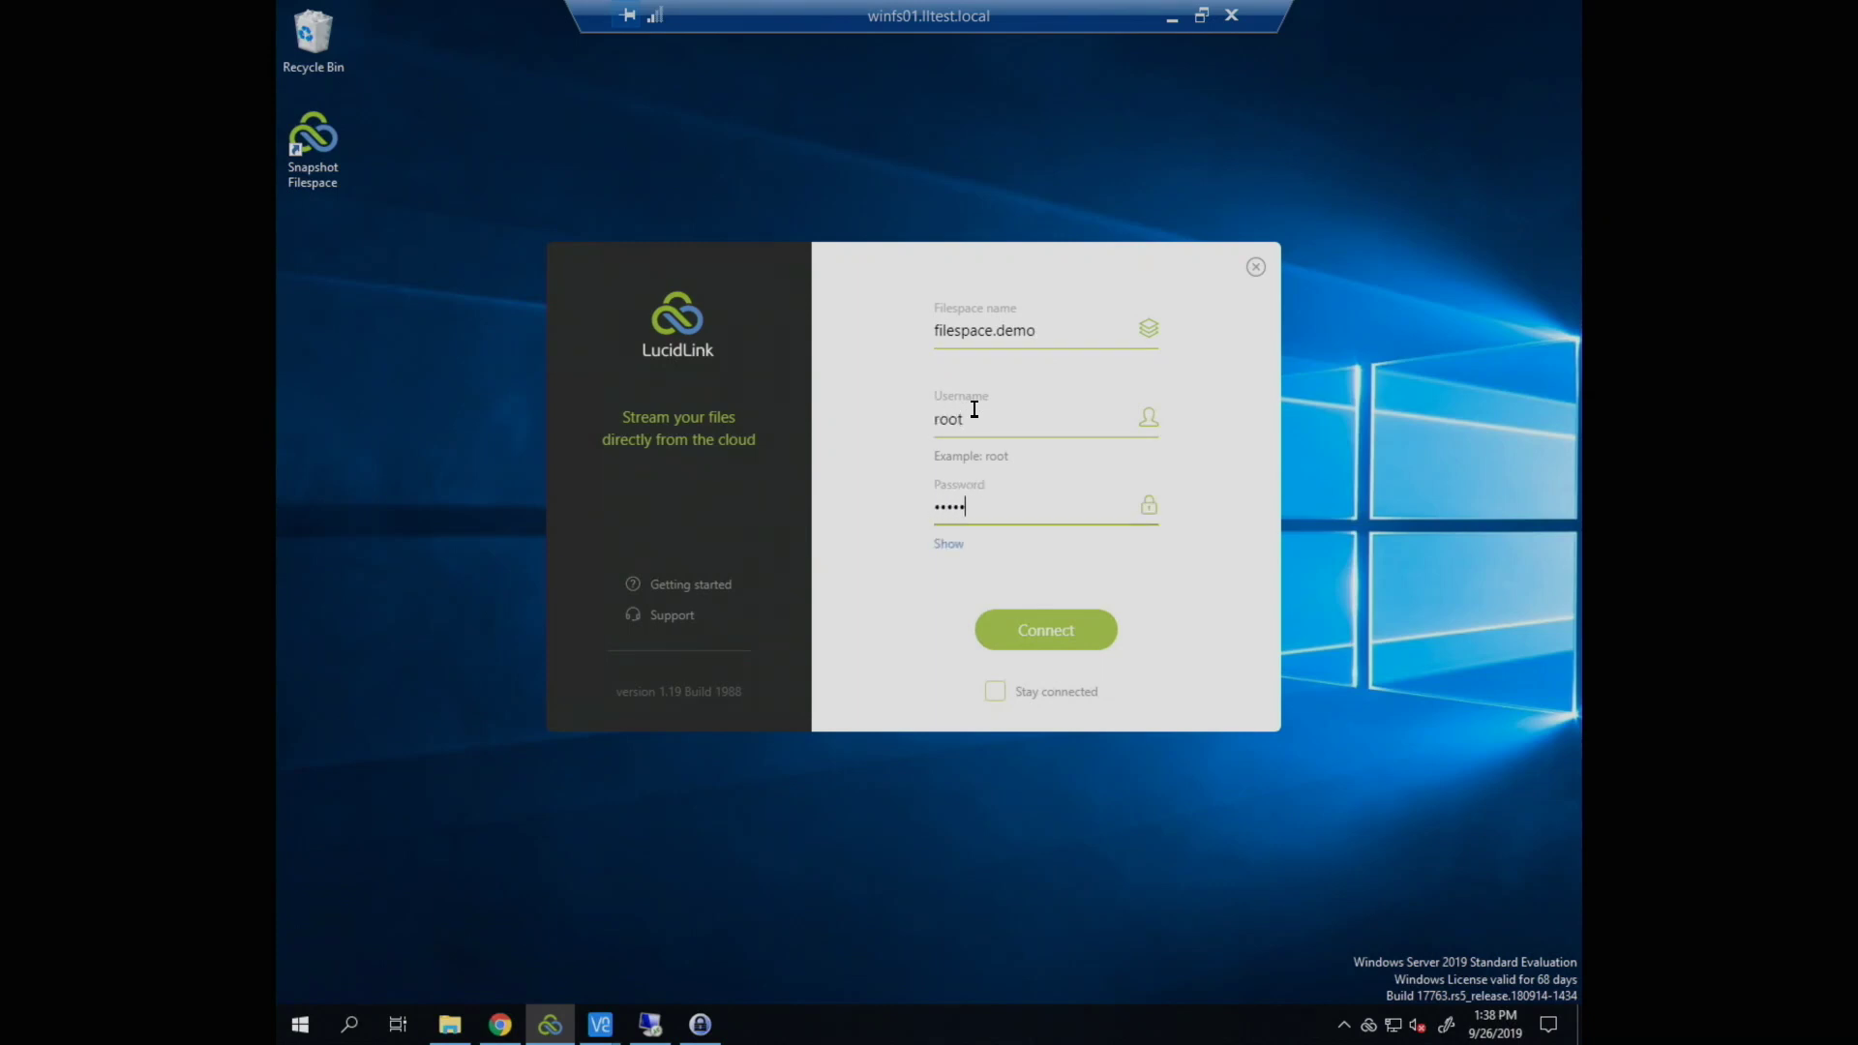
key(Return)
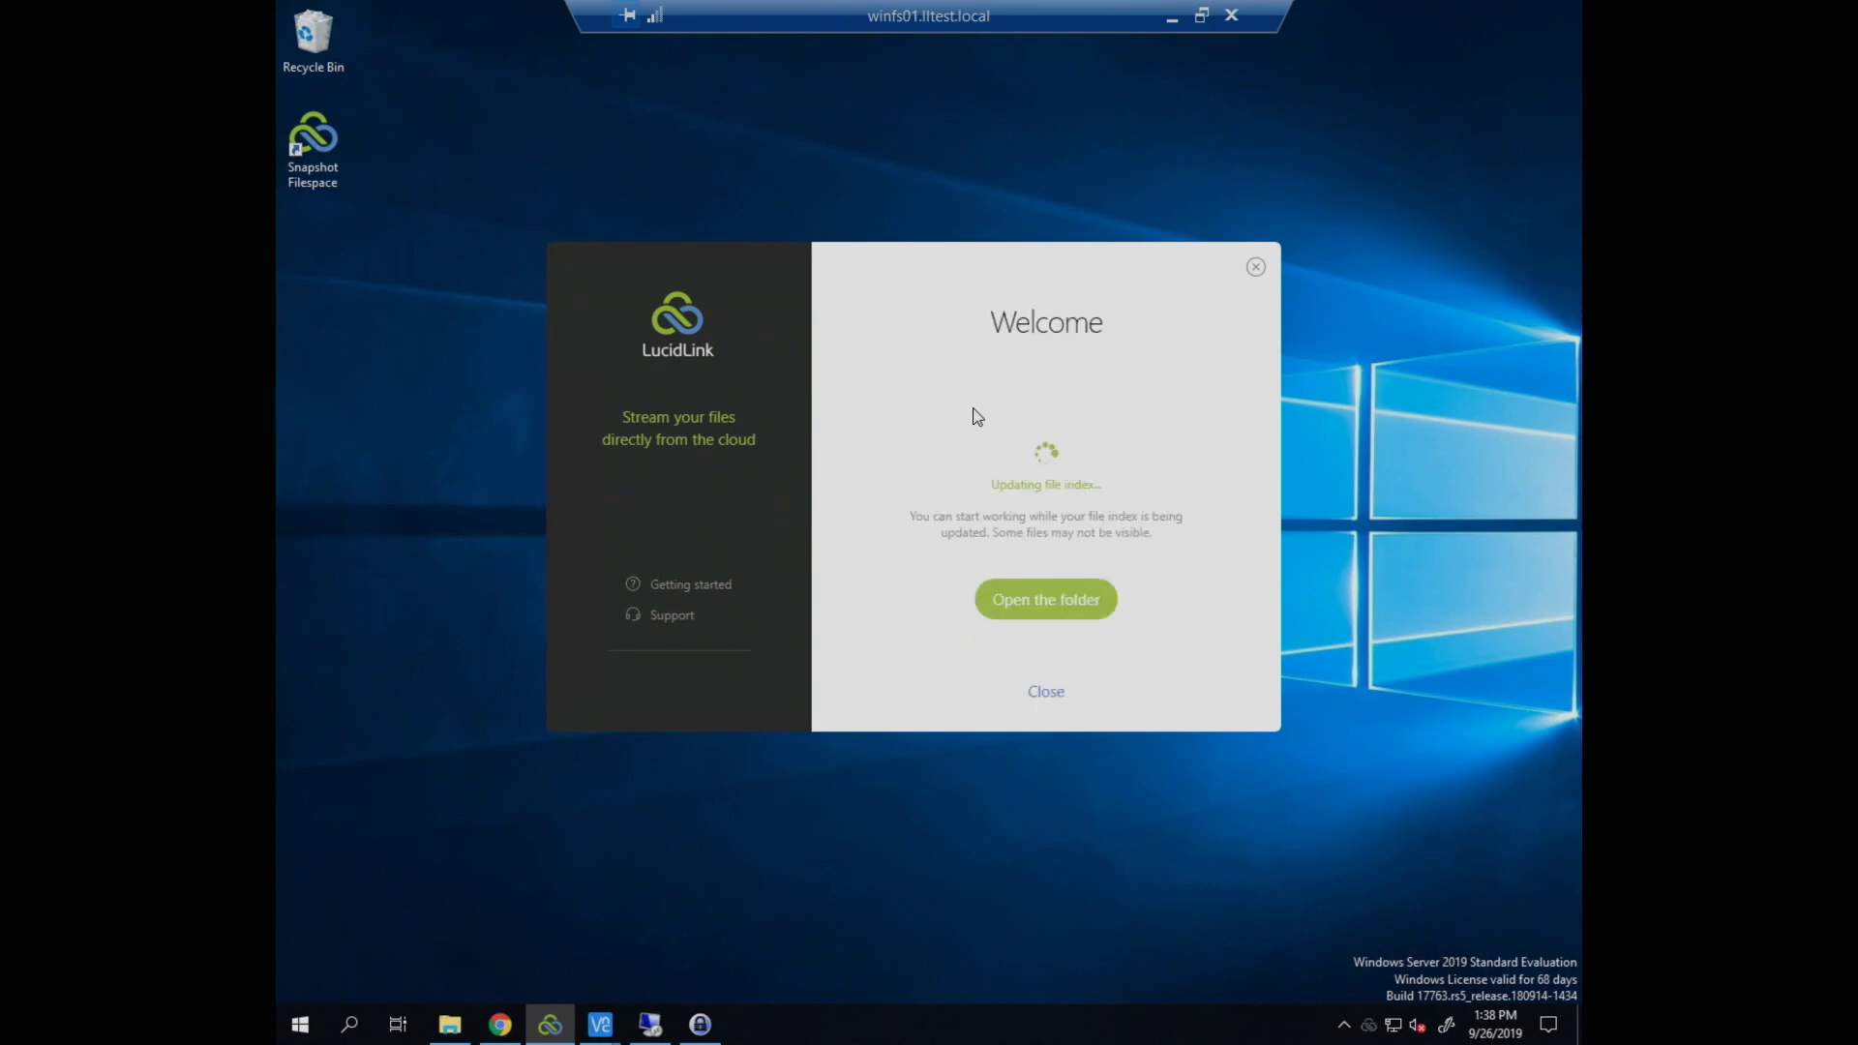
click(1045, 600)
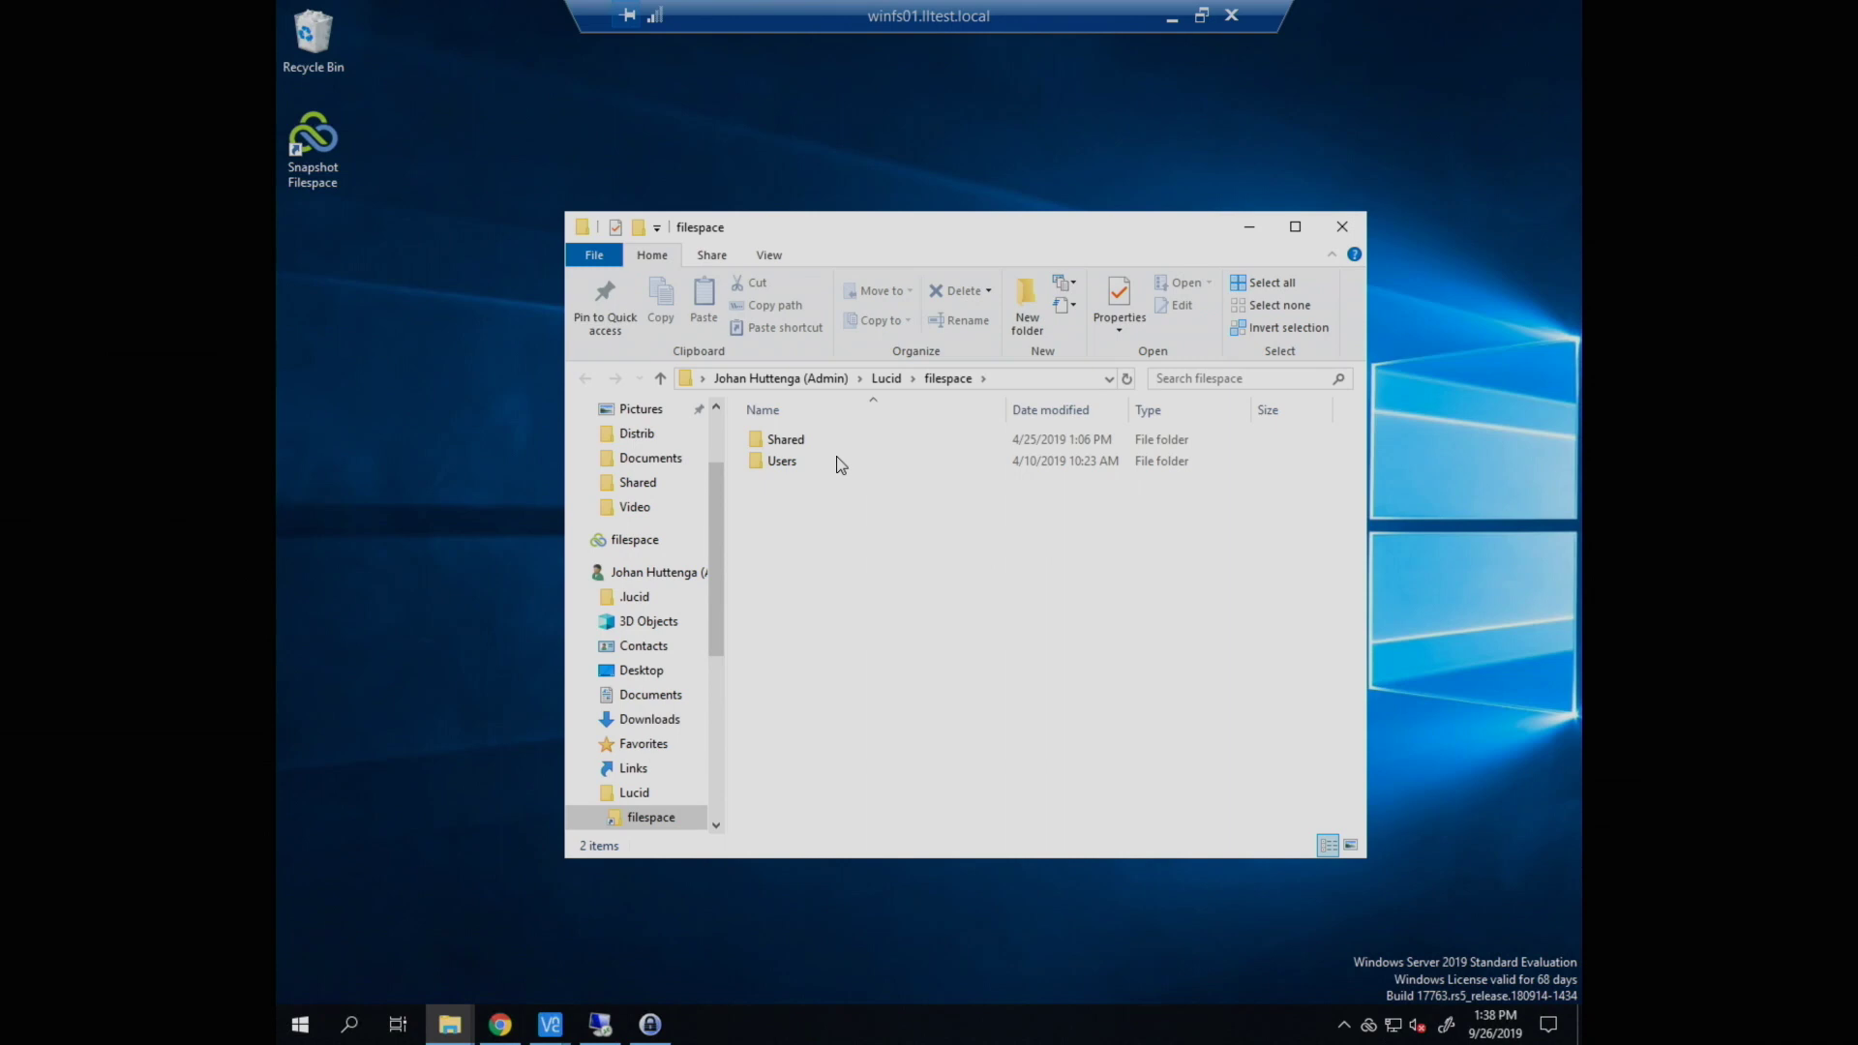
Step: Browse into the filespace's Shared\Documents folder
double_click(830, 461)
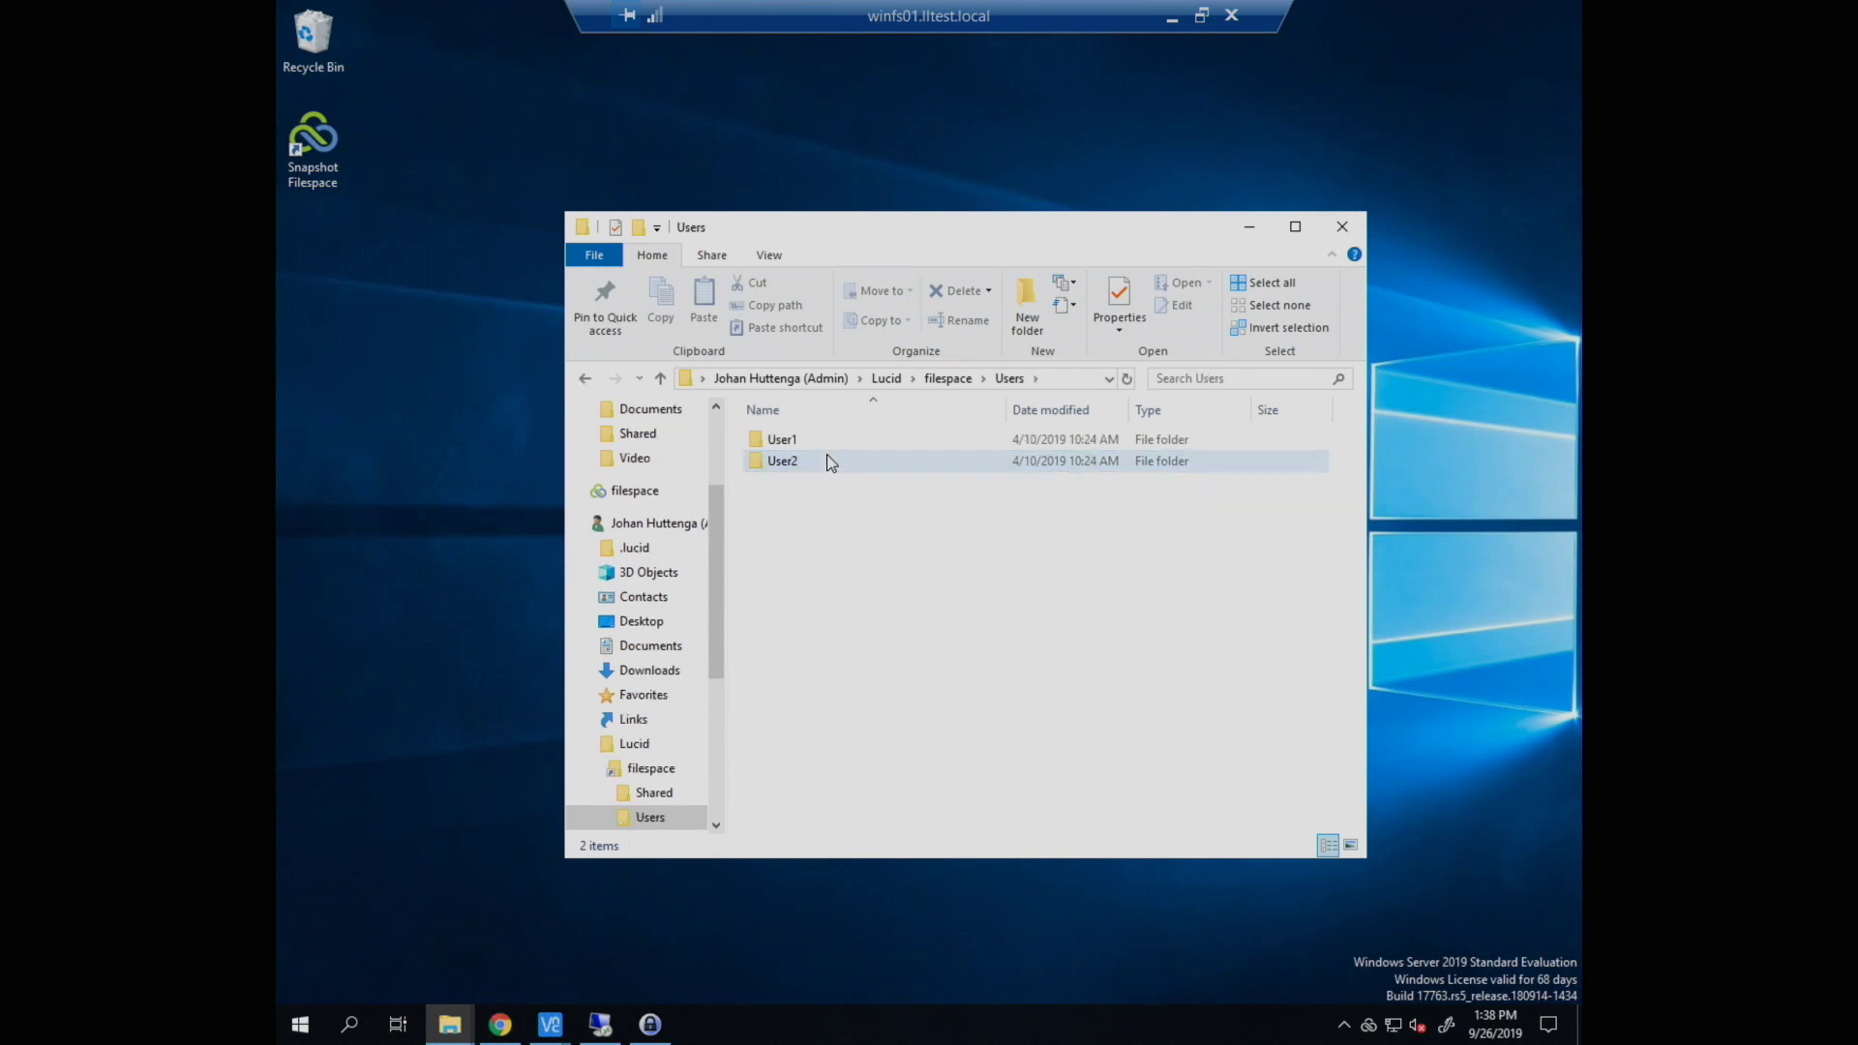
key(alt+Left)
key(Up)
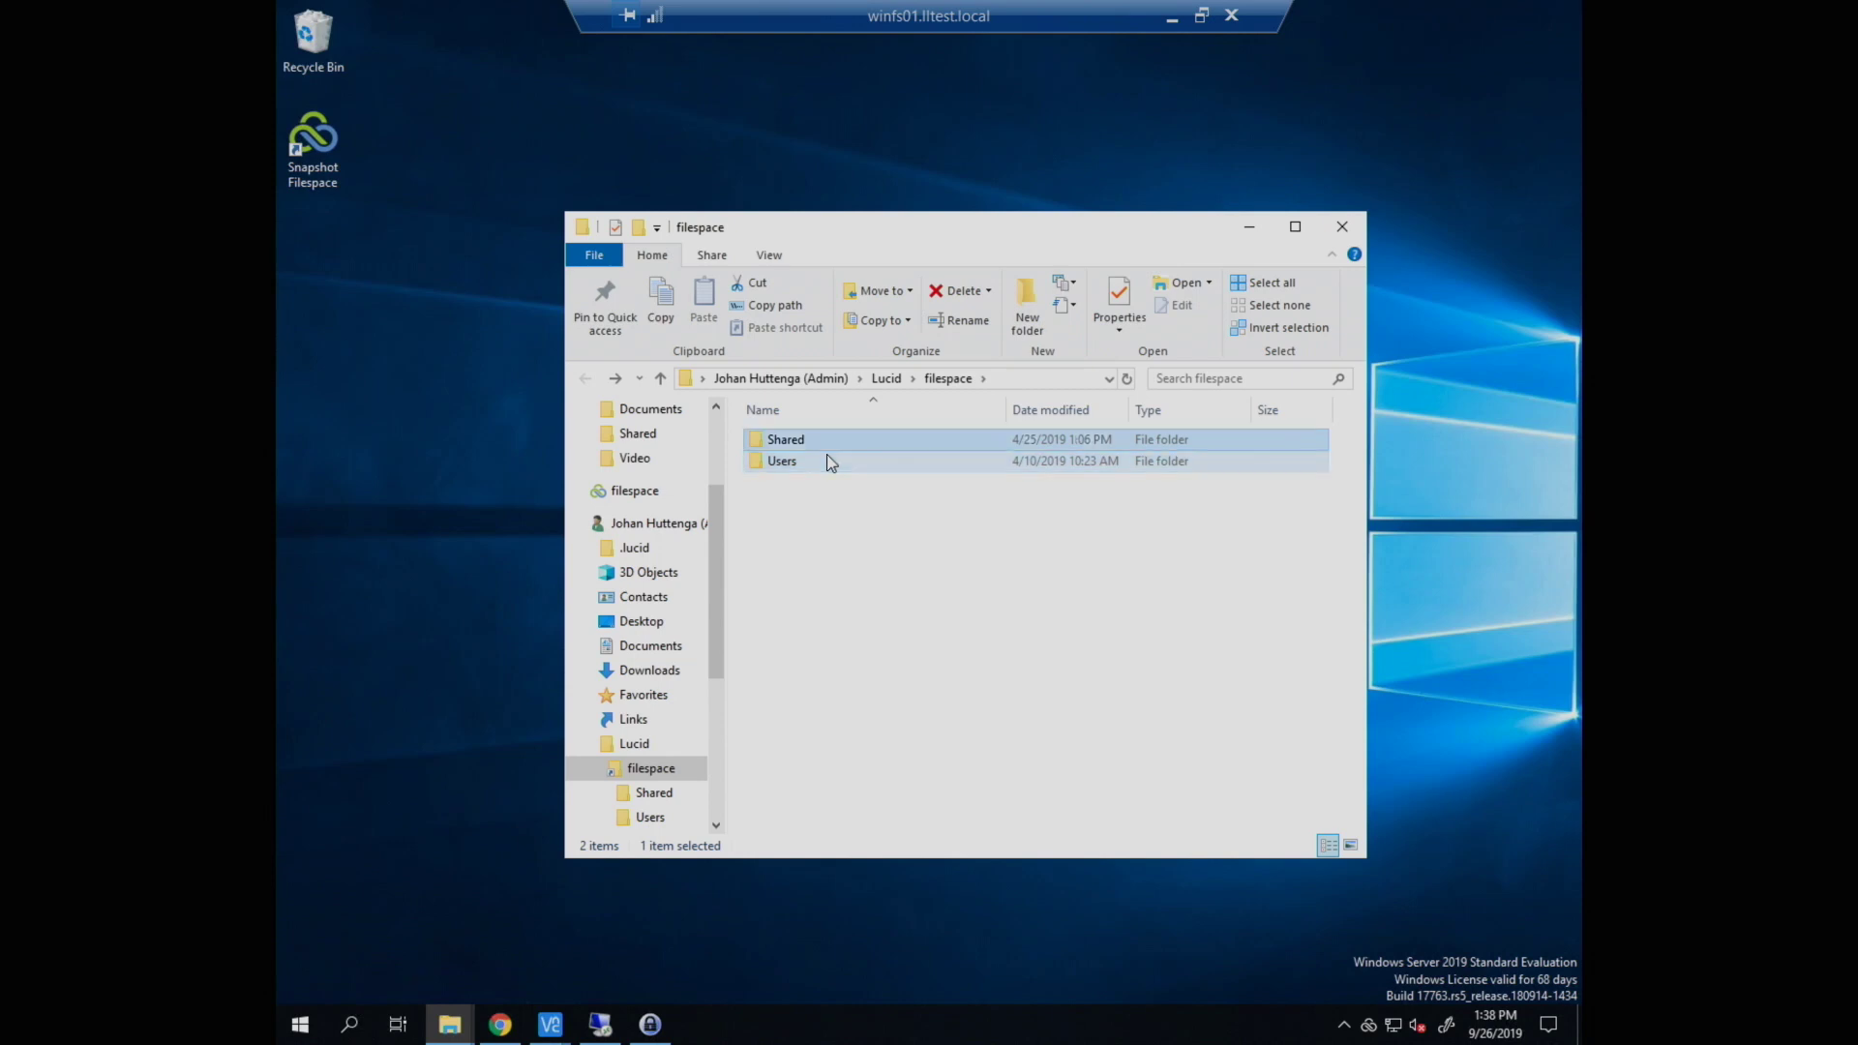
key(Return)
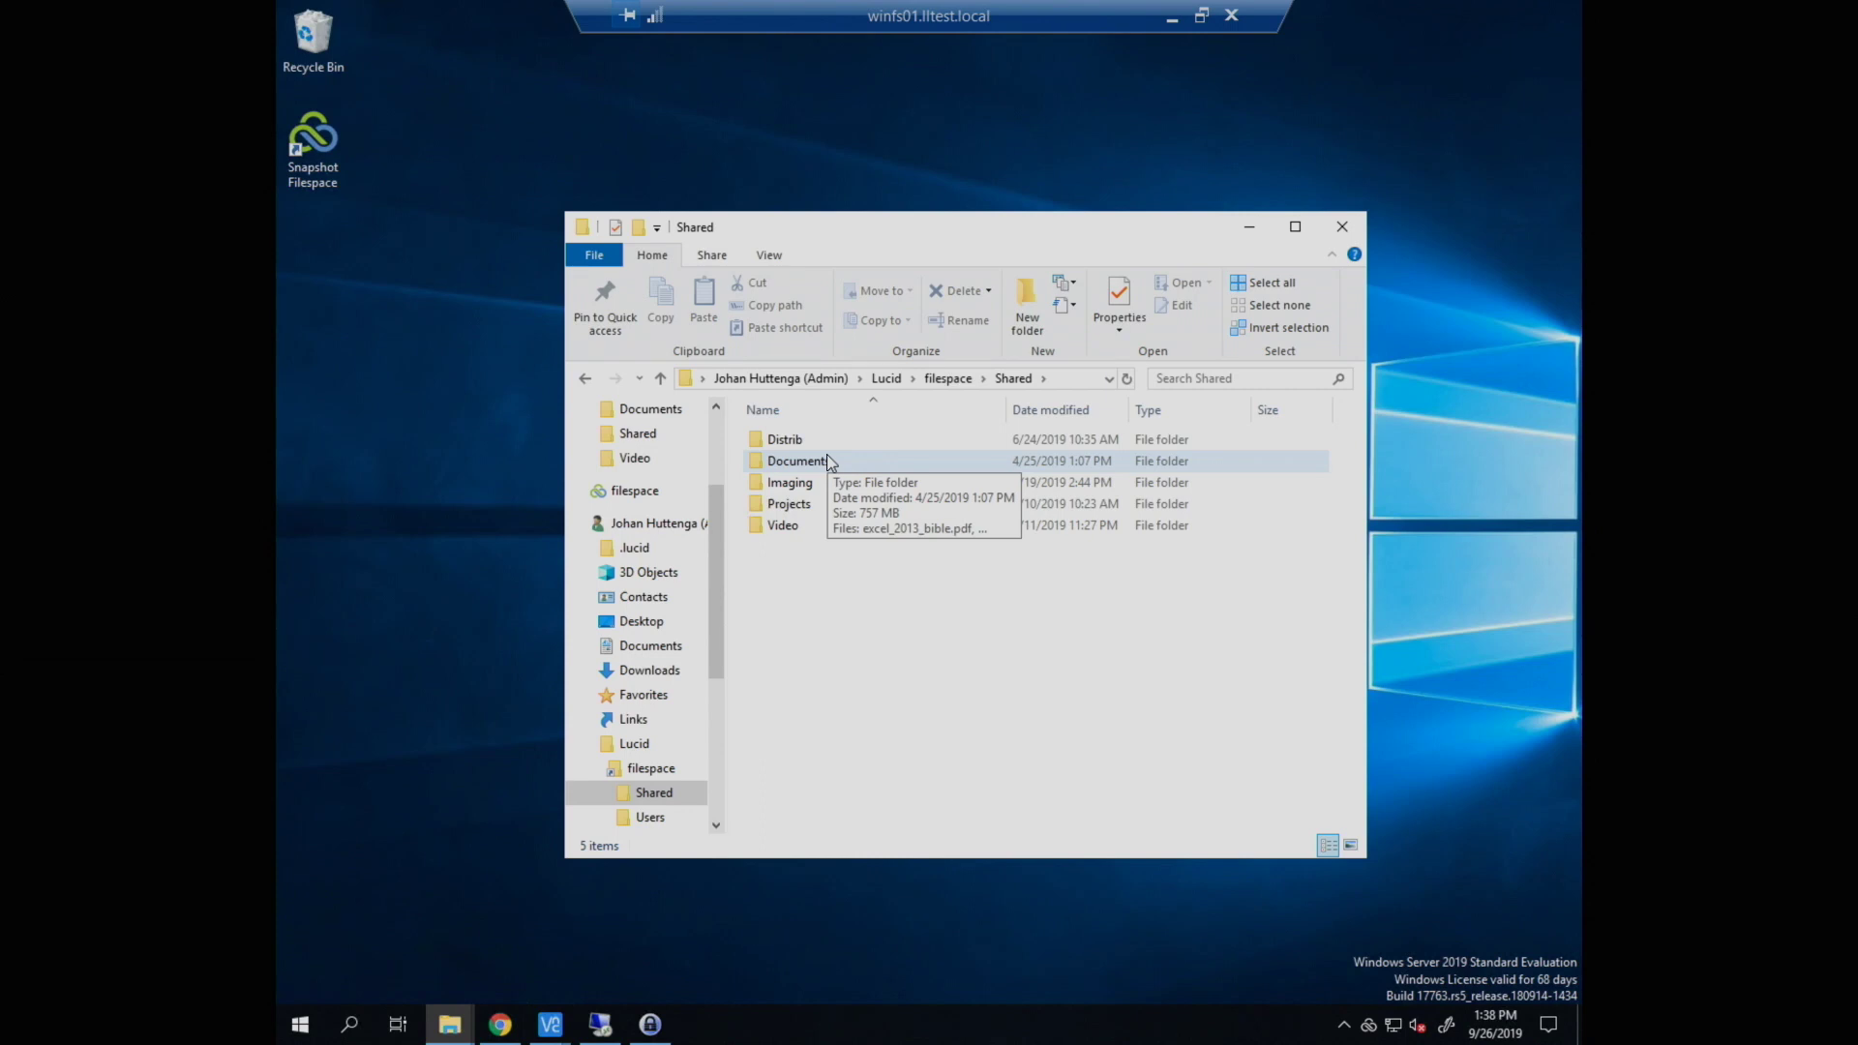
key(Down)
key(Down)
key(Down)
key(Down)
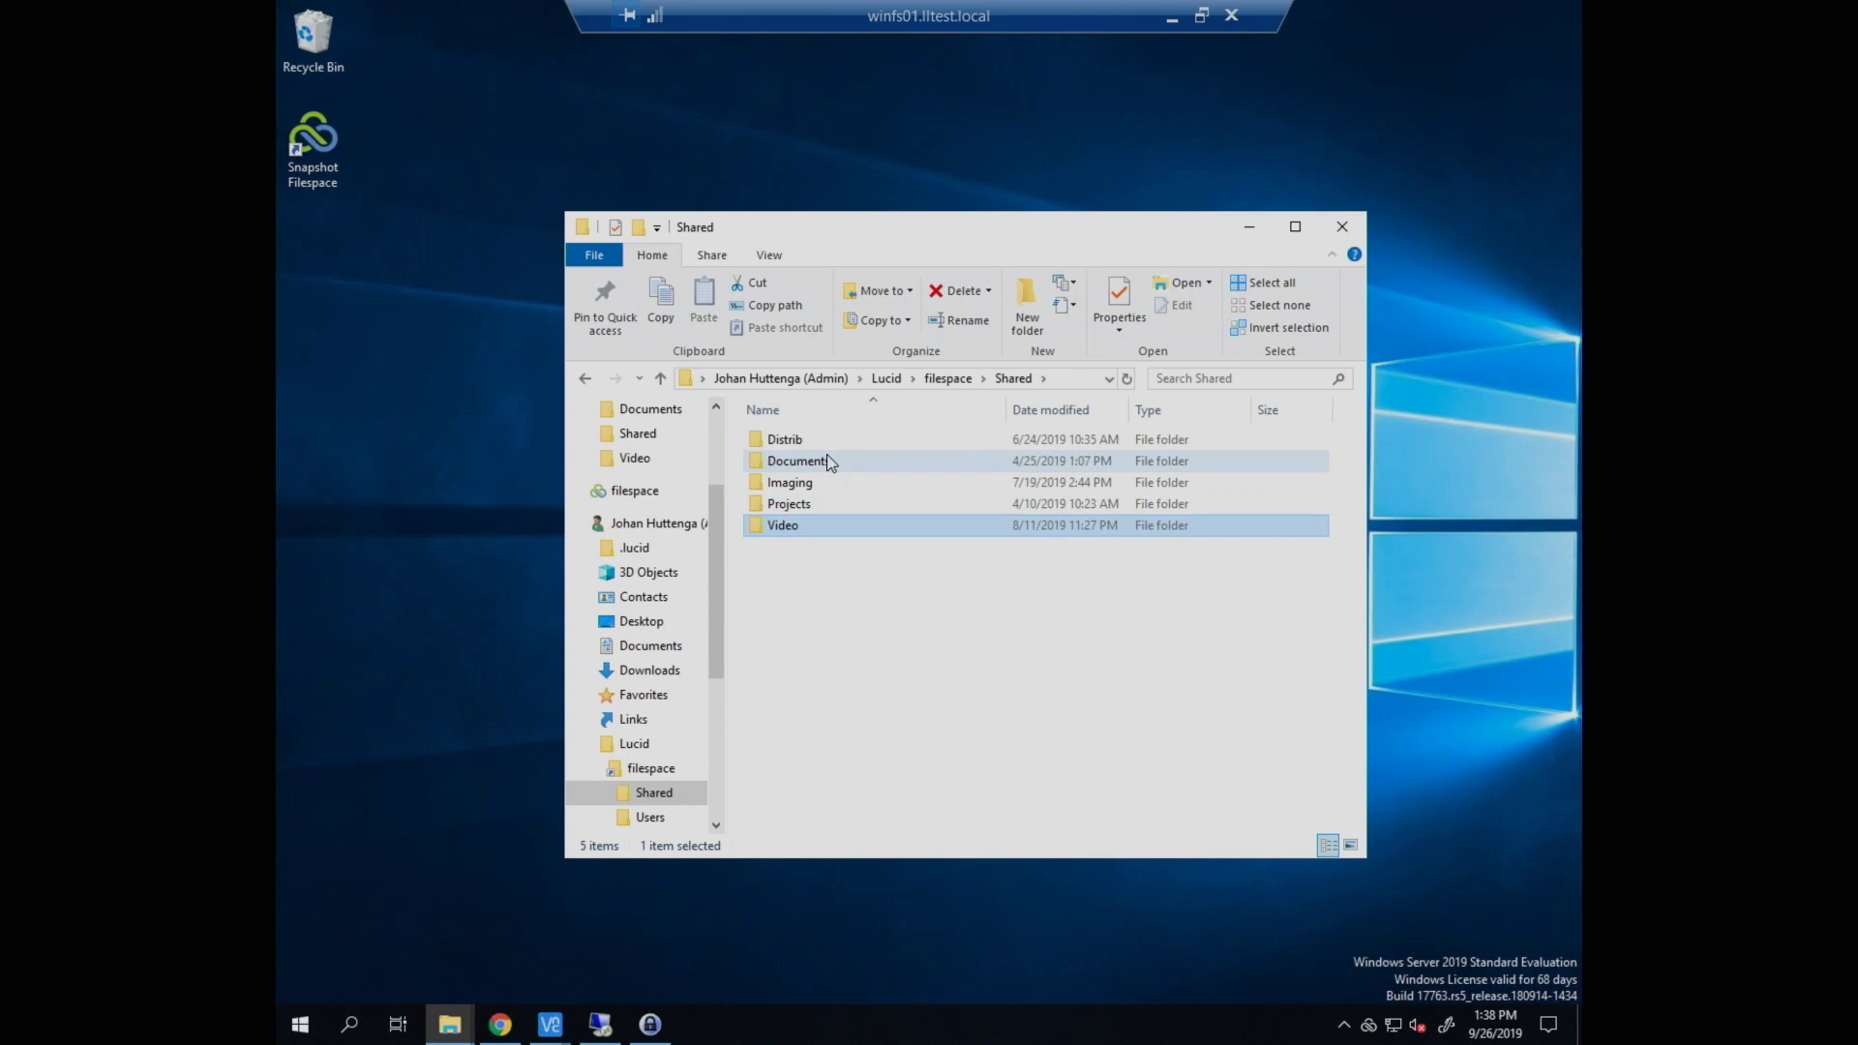
key(Up)
key(Up)
key(Up)
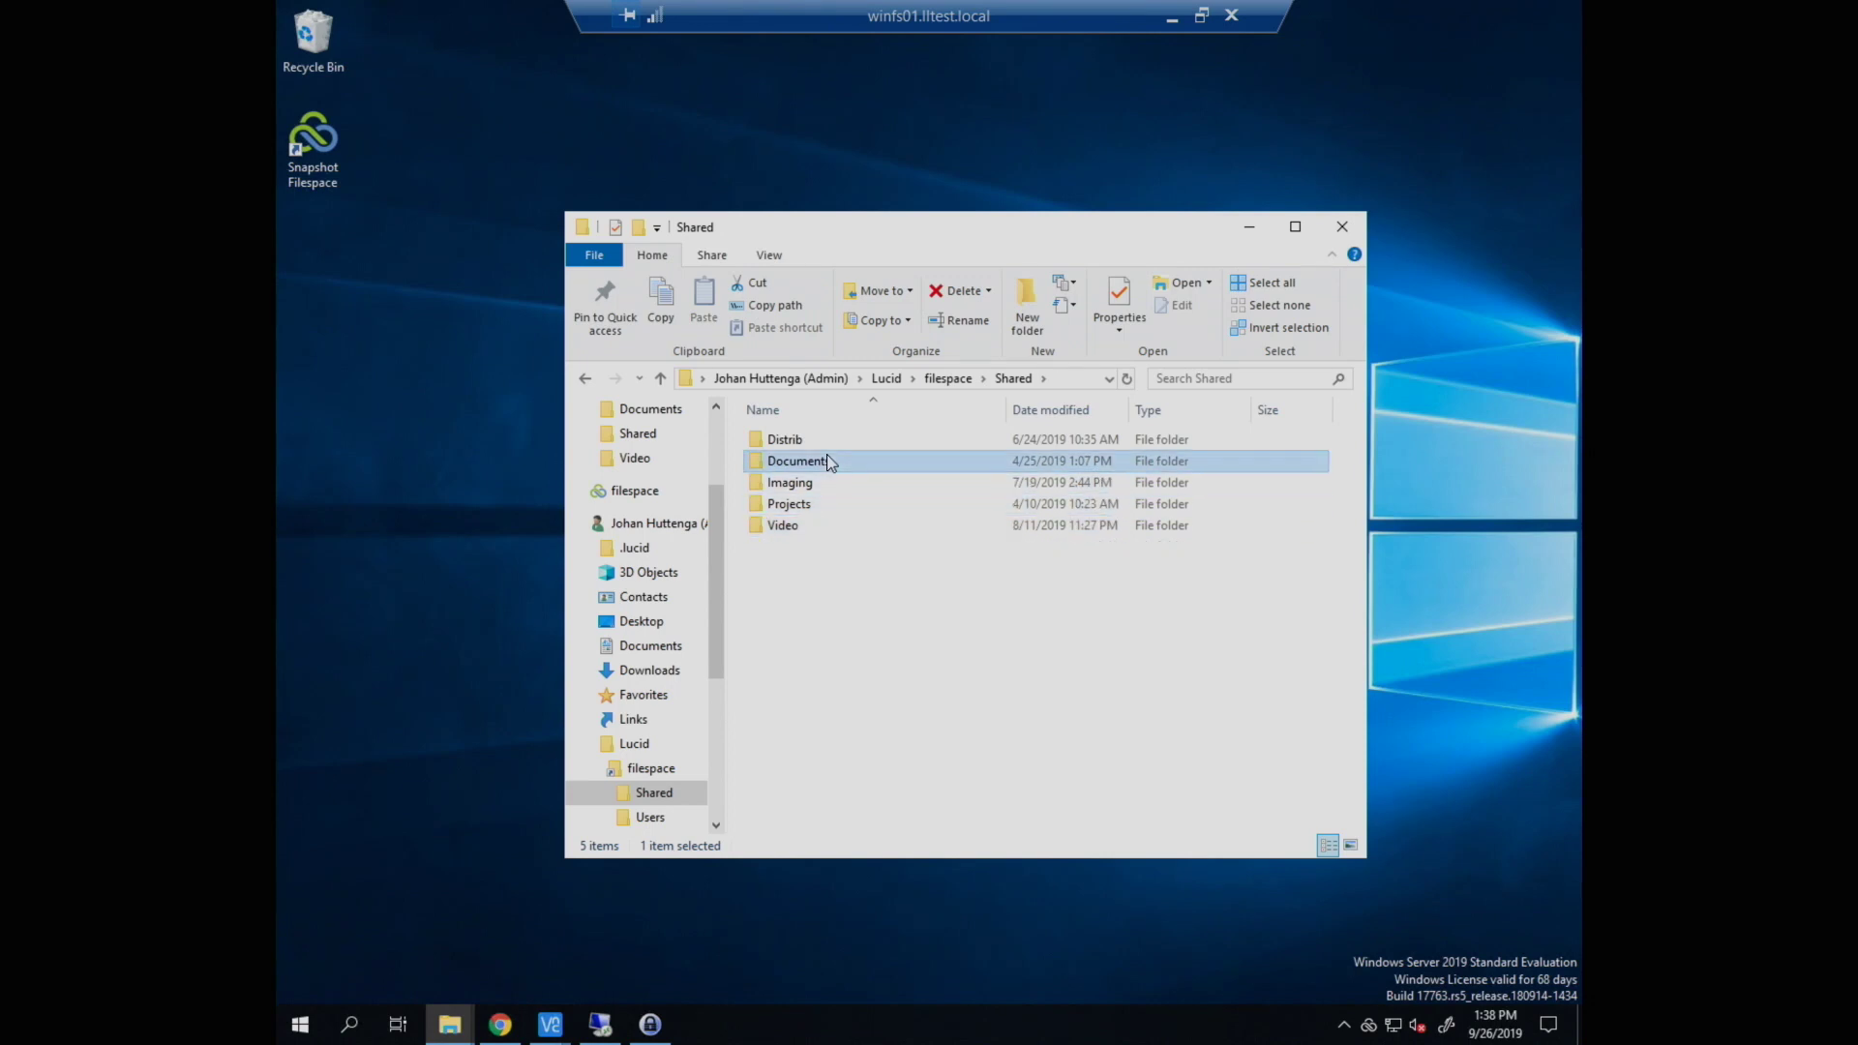
key(Return)
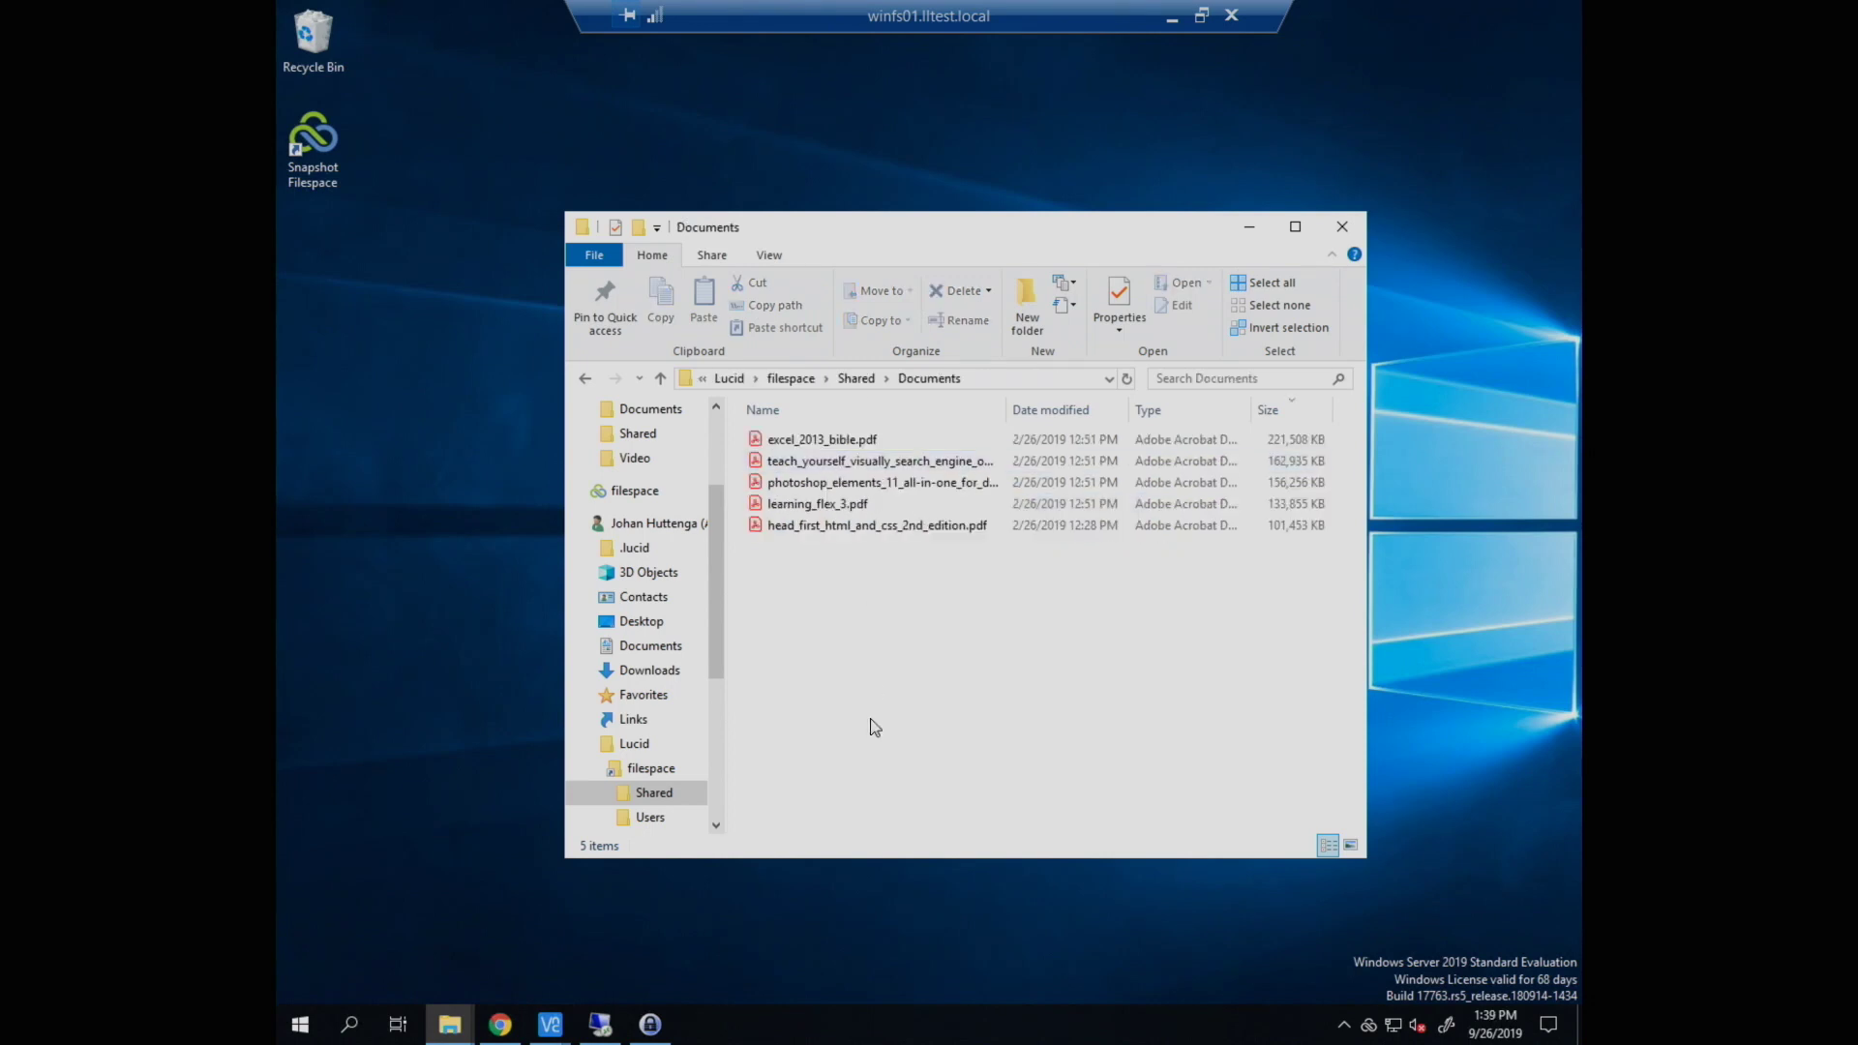
Step: Create a new Rich Text document named somenewdocument.rtf and open it in WordPad
right_click(873, 724)
mouse_move(966, 672)
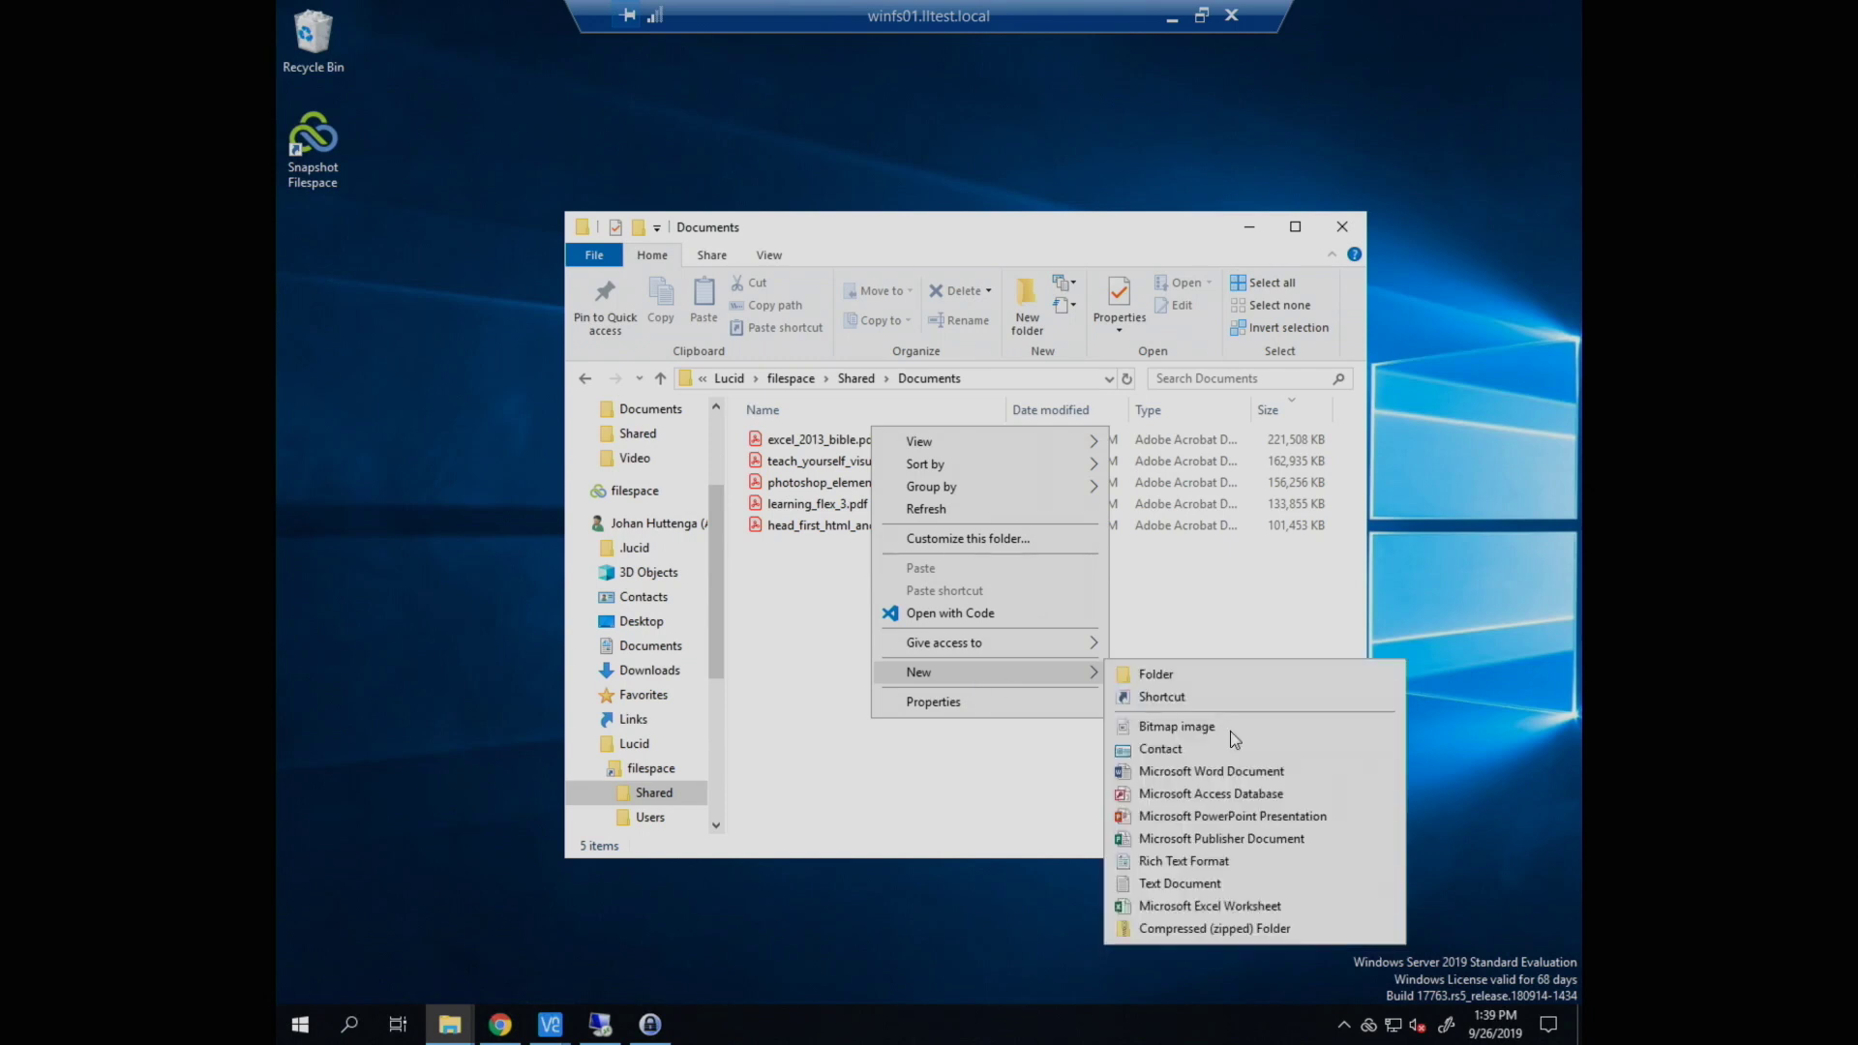
click(1254, 858)
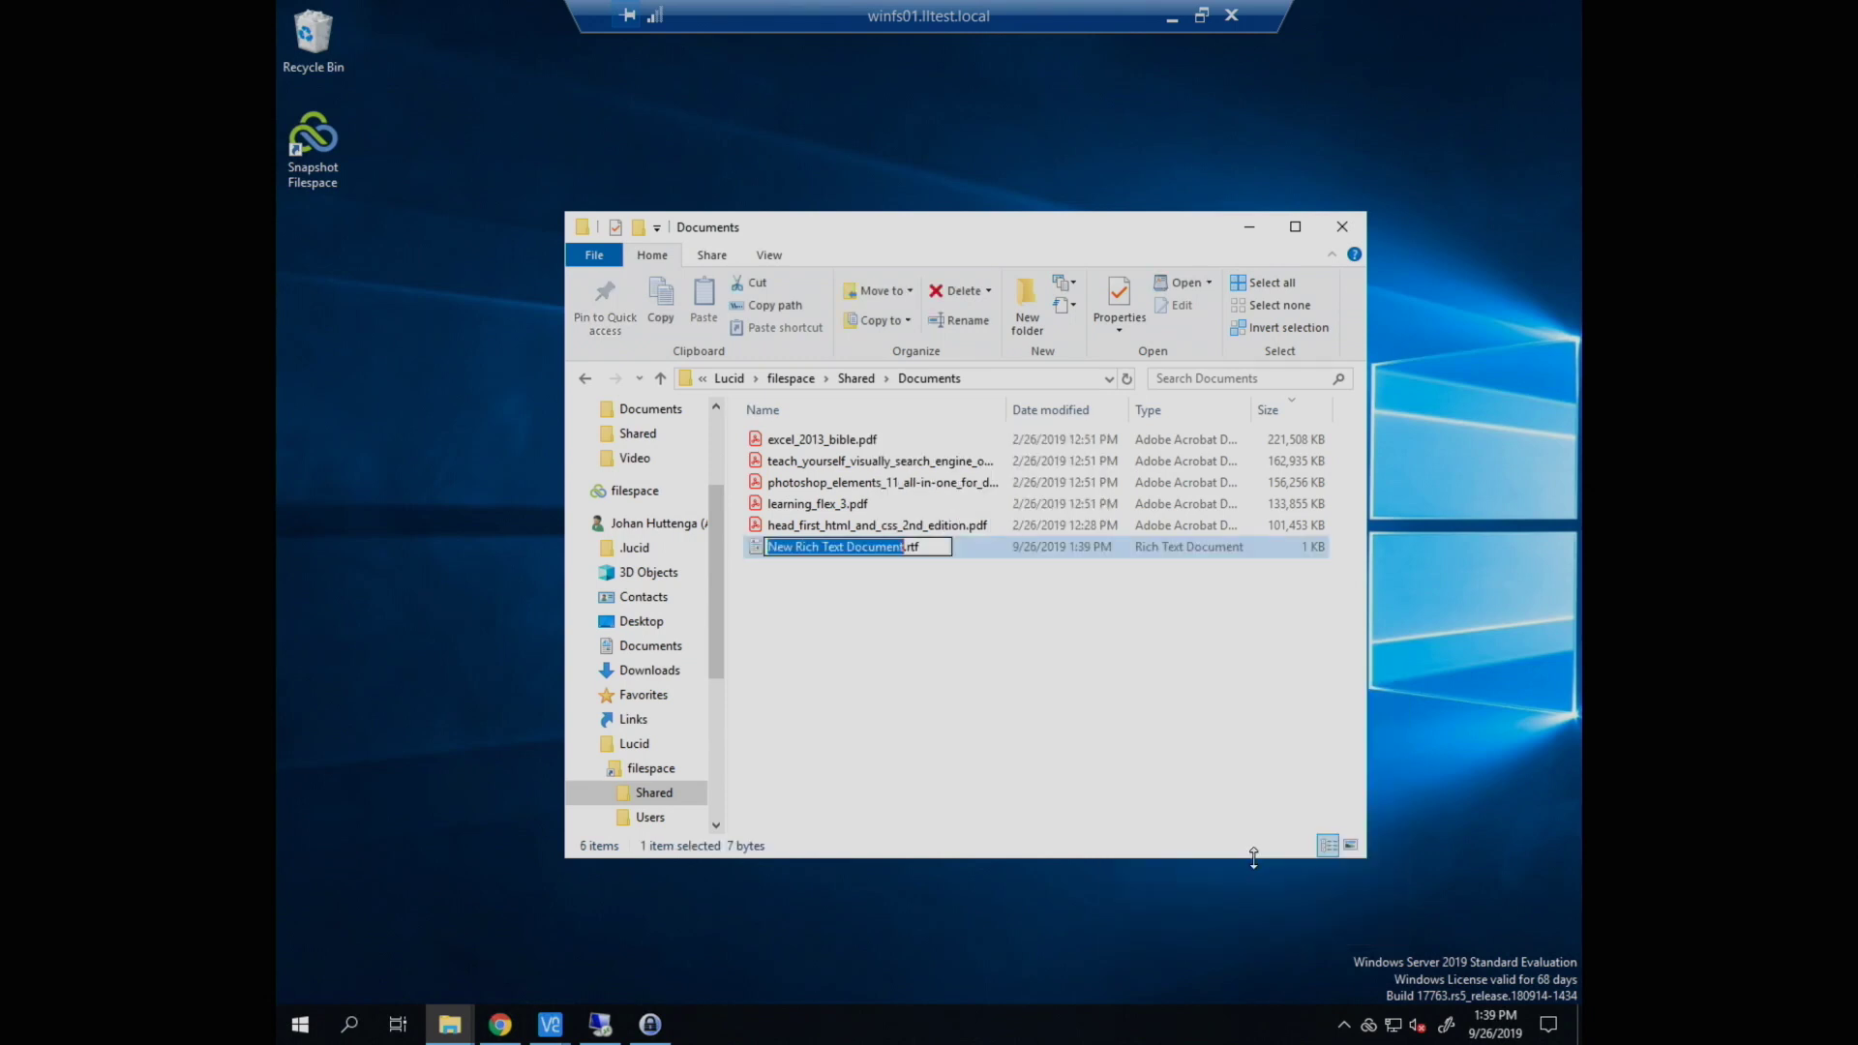
text(somenewdoc)
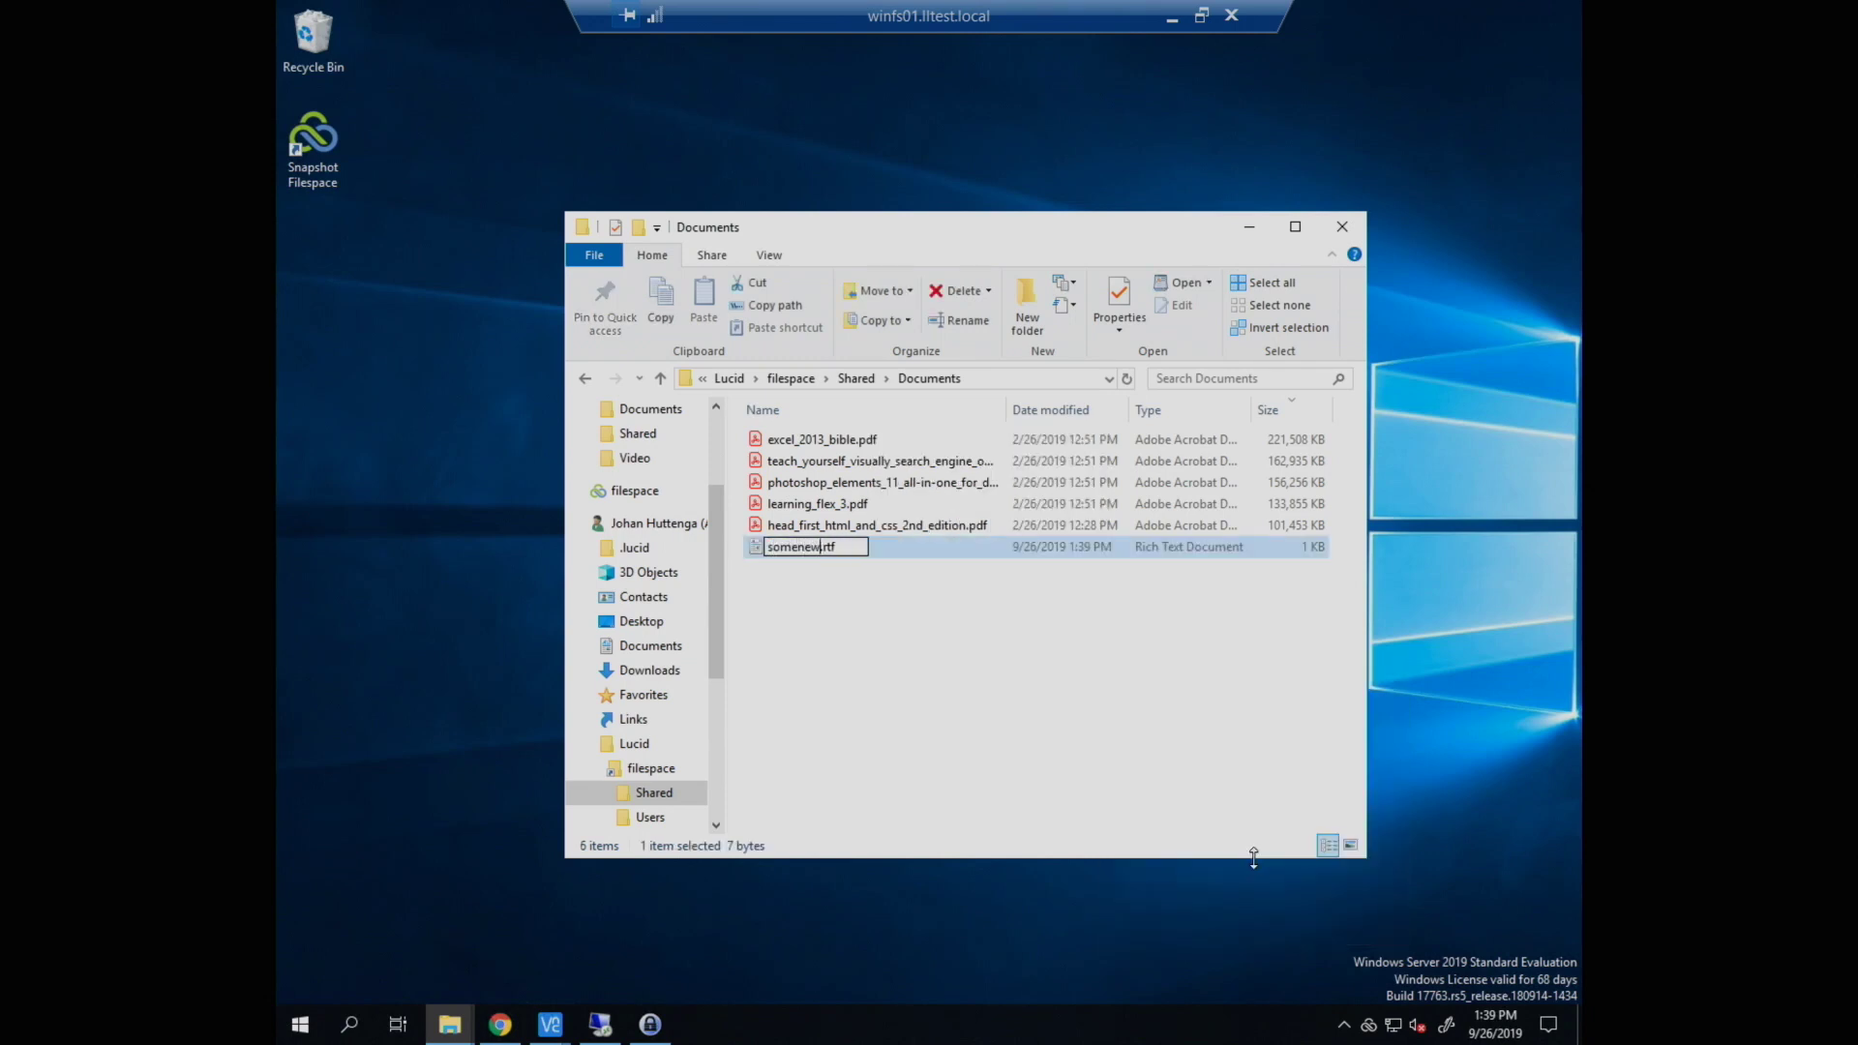
text(ument)
key(Return)
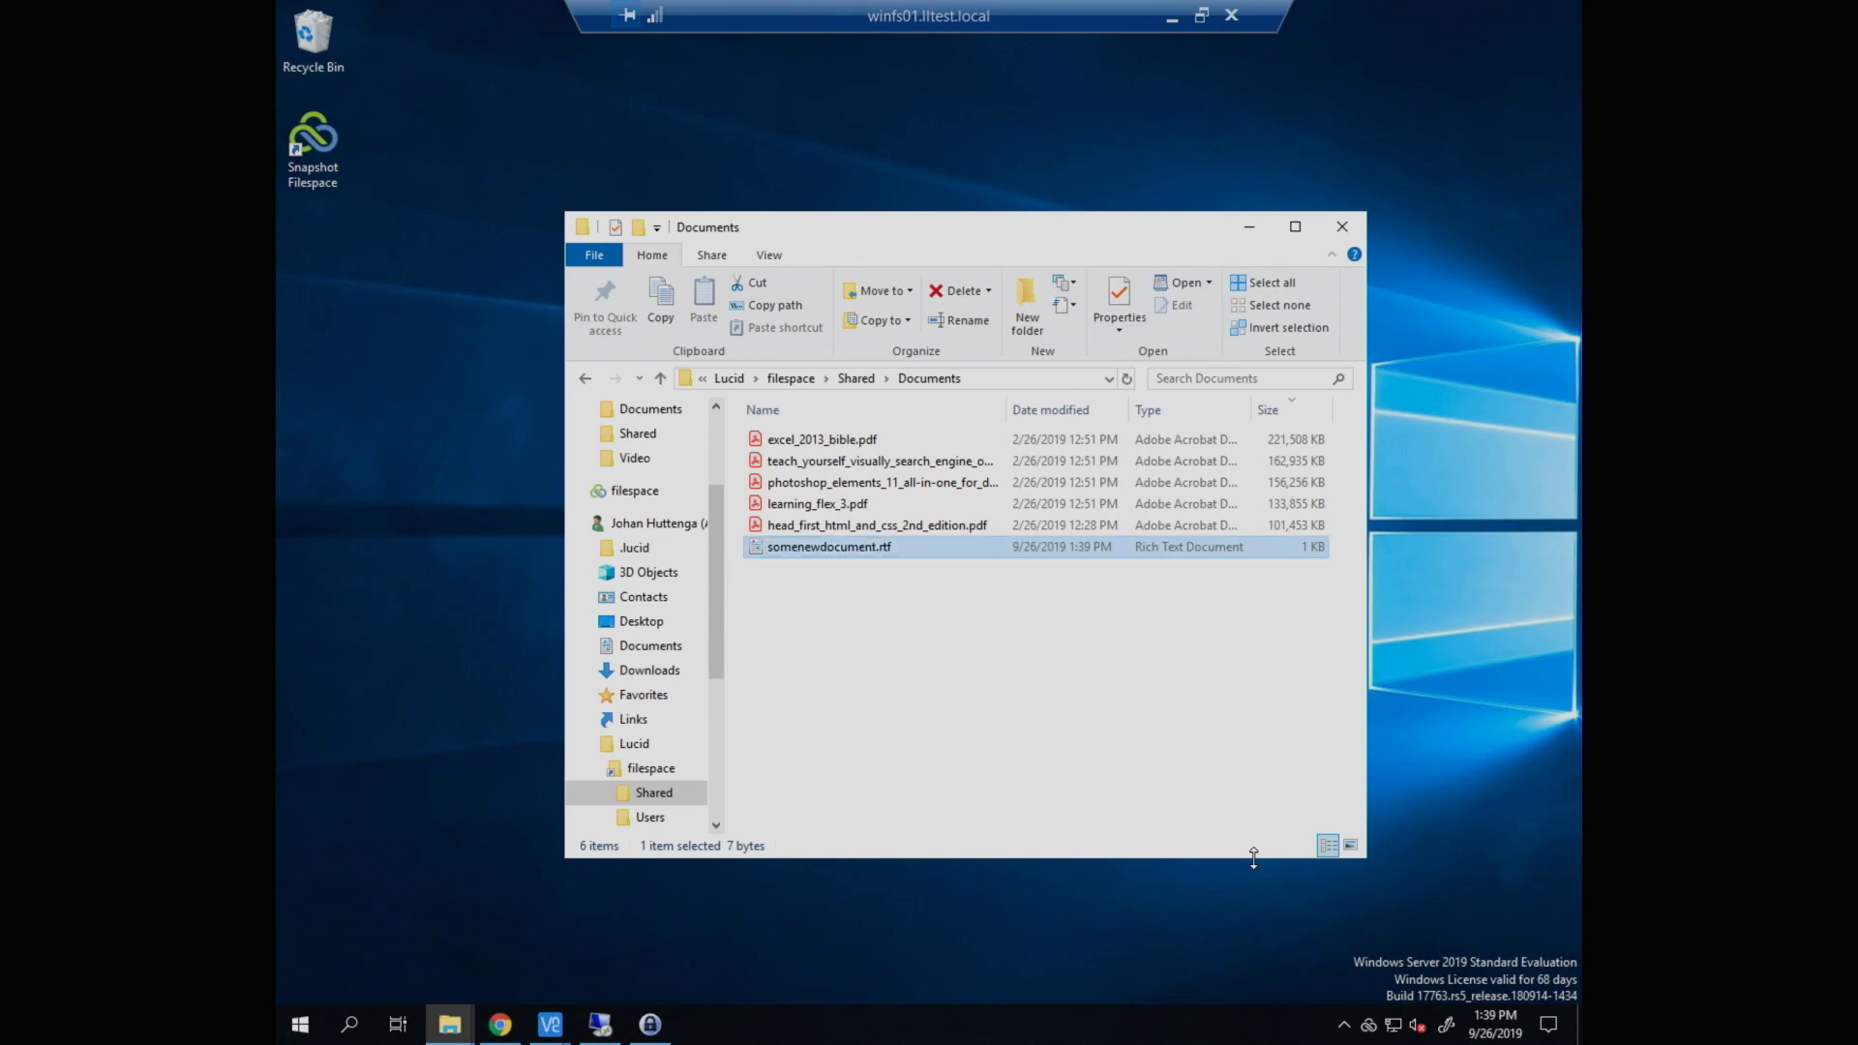
key(Return)
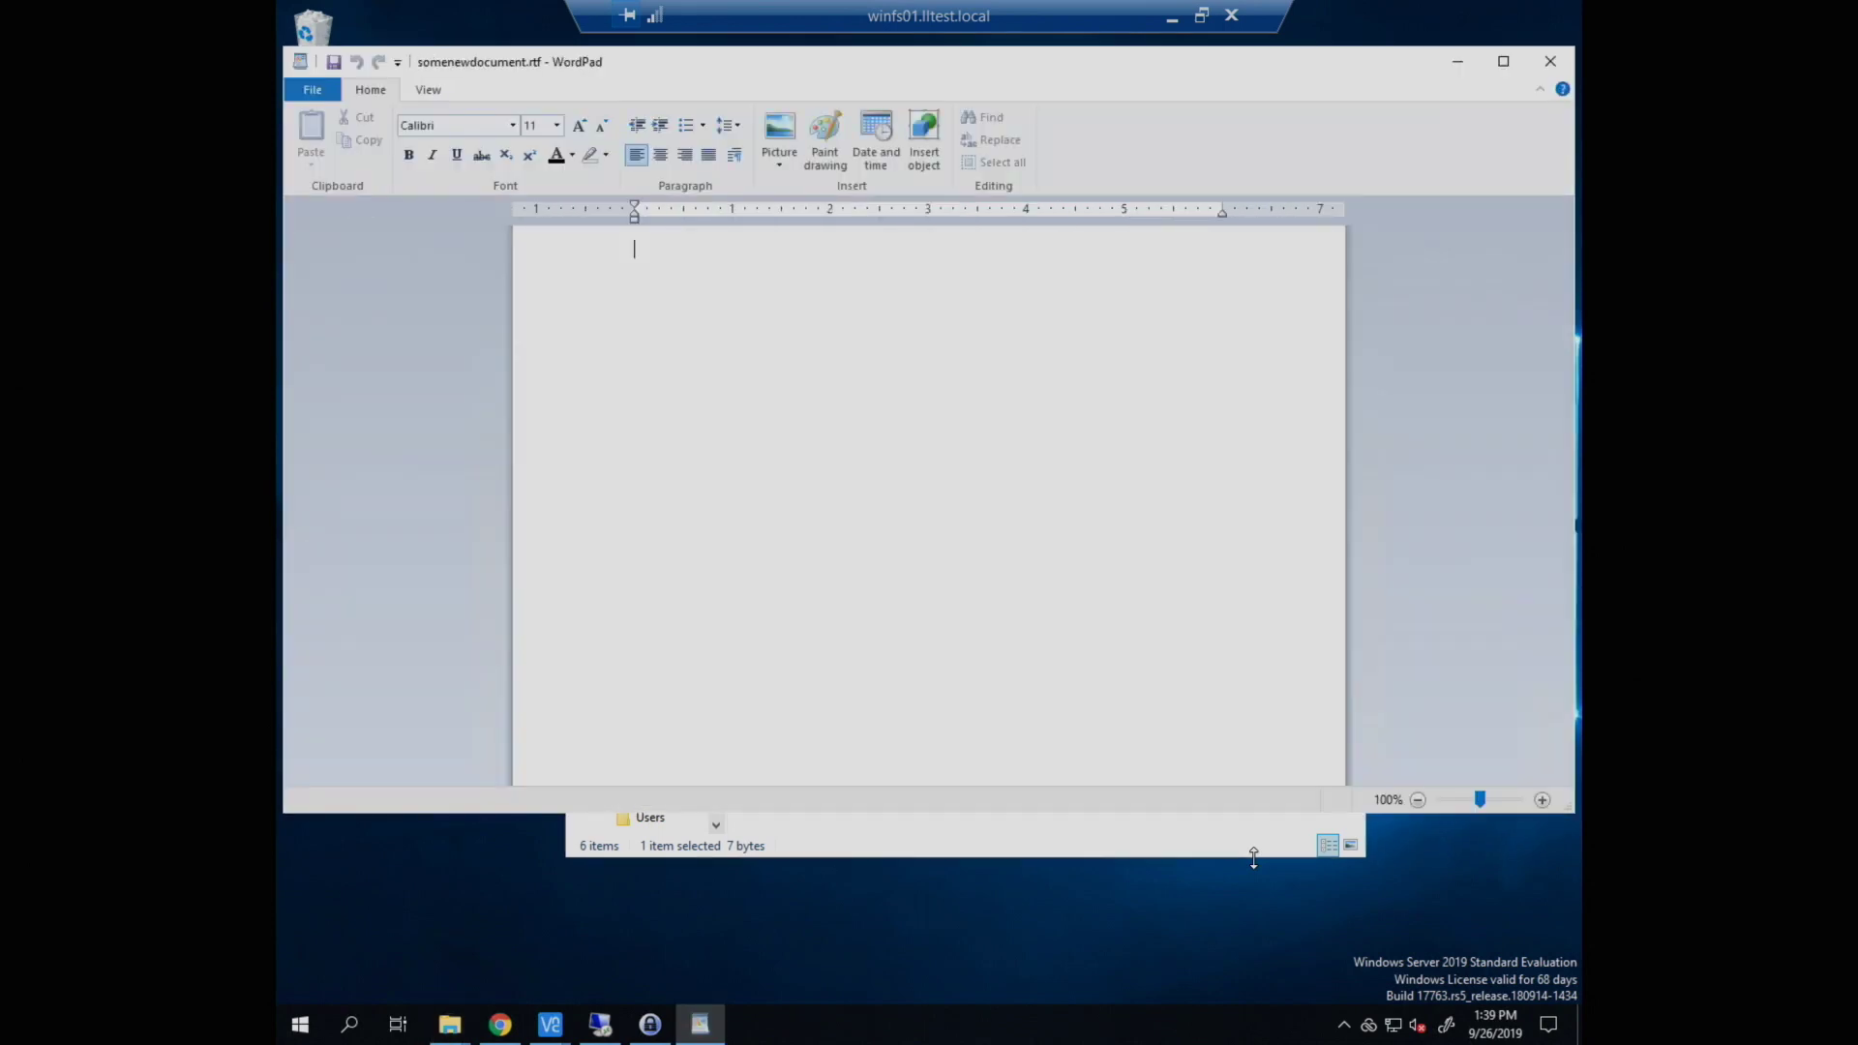
Step: Write 'Put something in this document (Windows)' in the document and save it
text(Put something in ht)
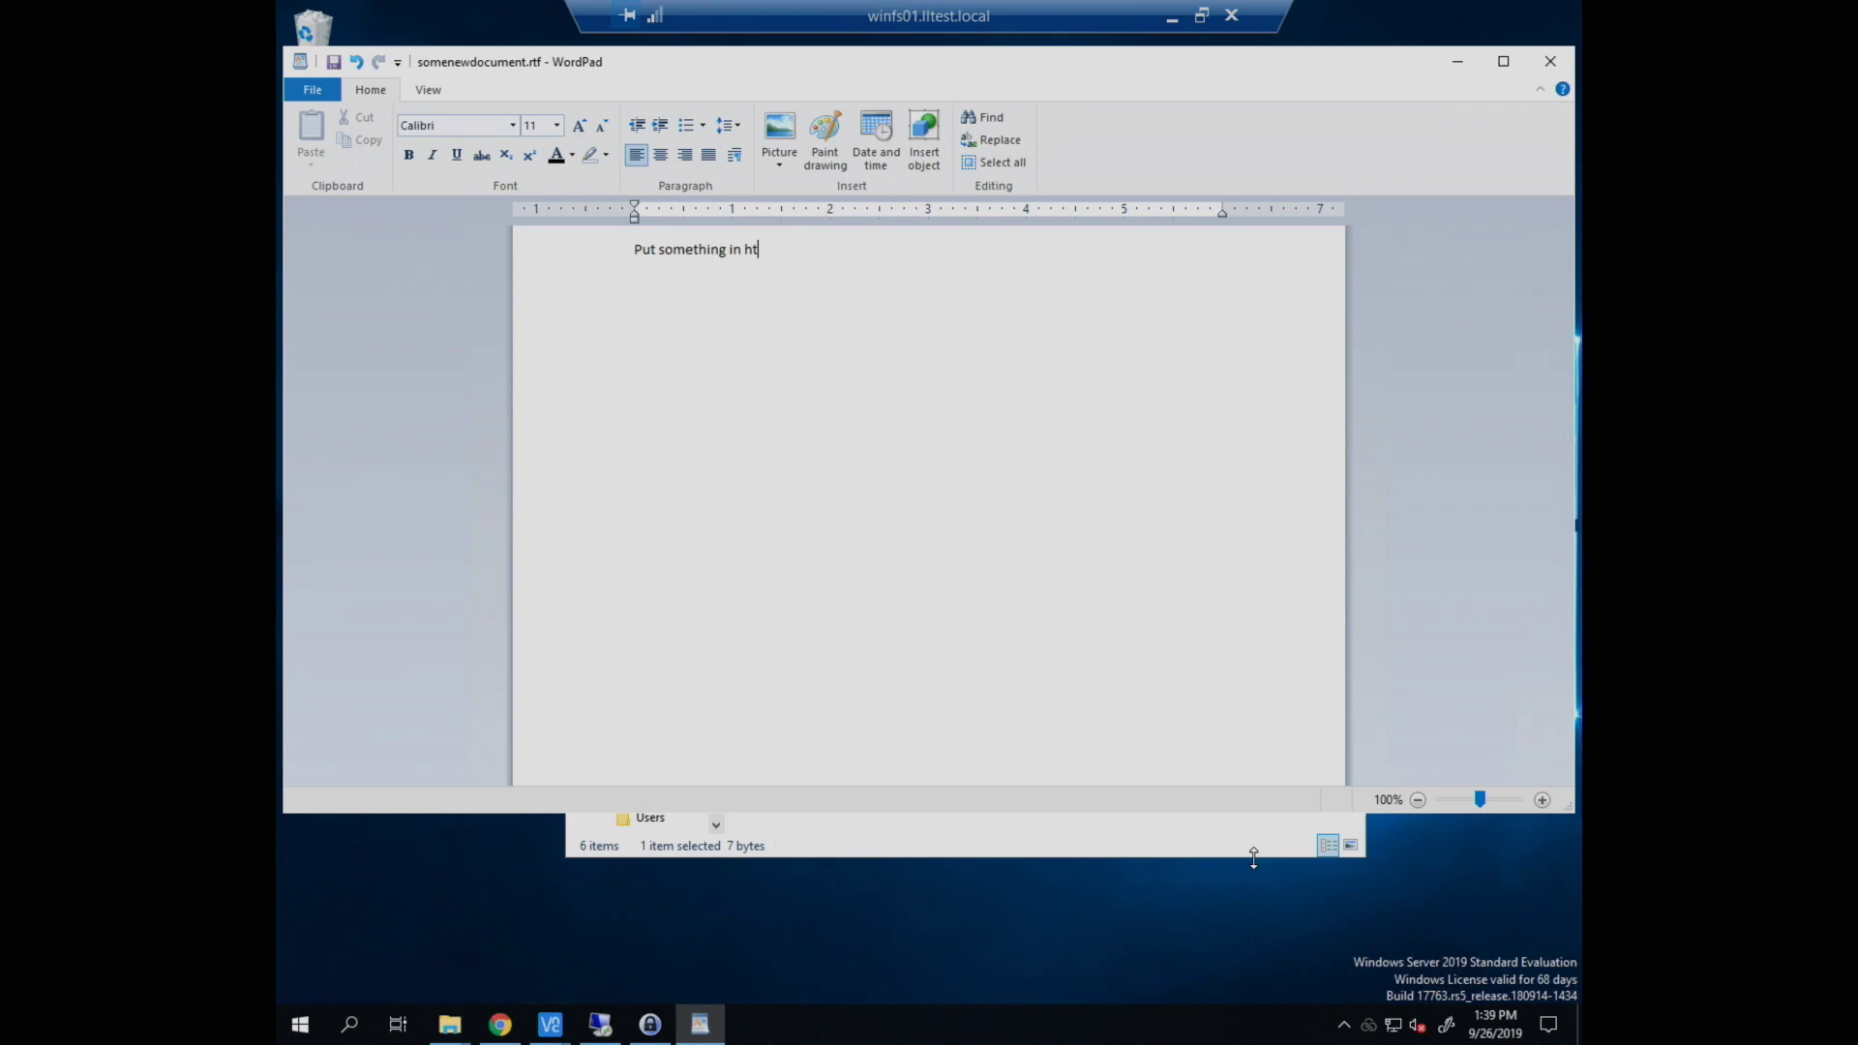
text(is docu)
key(BackSpace)
key(BackSpace)
key(BackSpace)
key(BackSpace)
key(BackSpace)
text(this docume)
key(BackSpace)
key(BackSpace)
key(BackSpace)
key(BackSpace)
key(BackSpace)
key(BackSpace)
key(BackSpace)
key(BackSpace)
text(s document (Windows)
click(332, 64)
click(1550, 61)
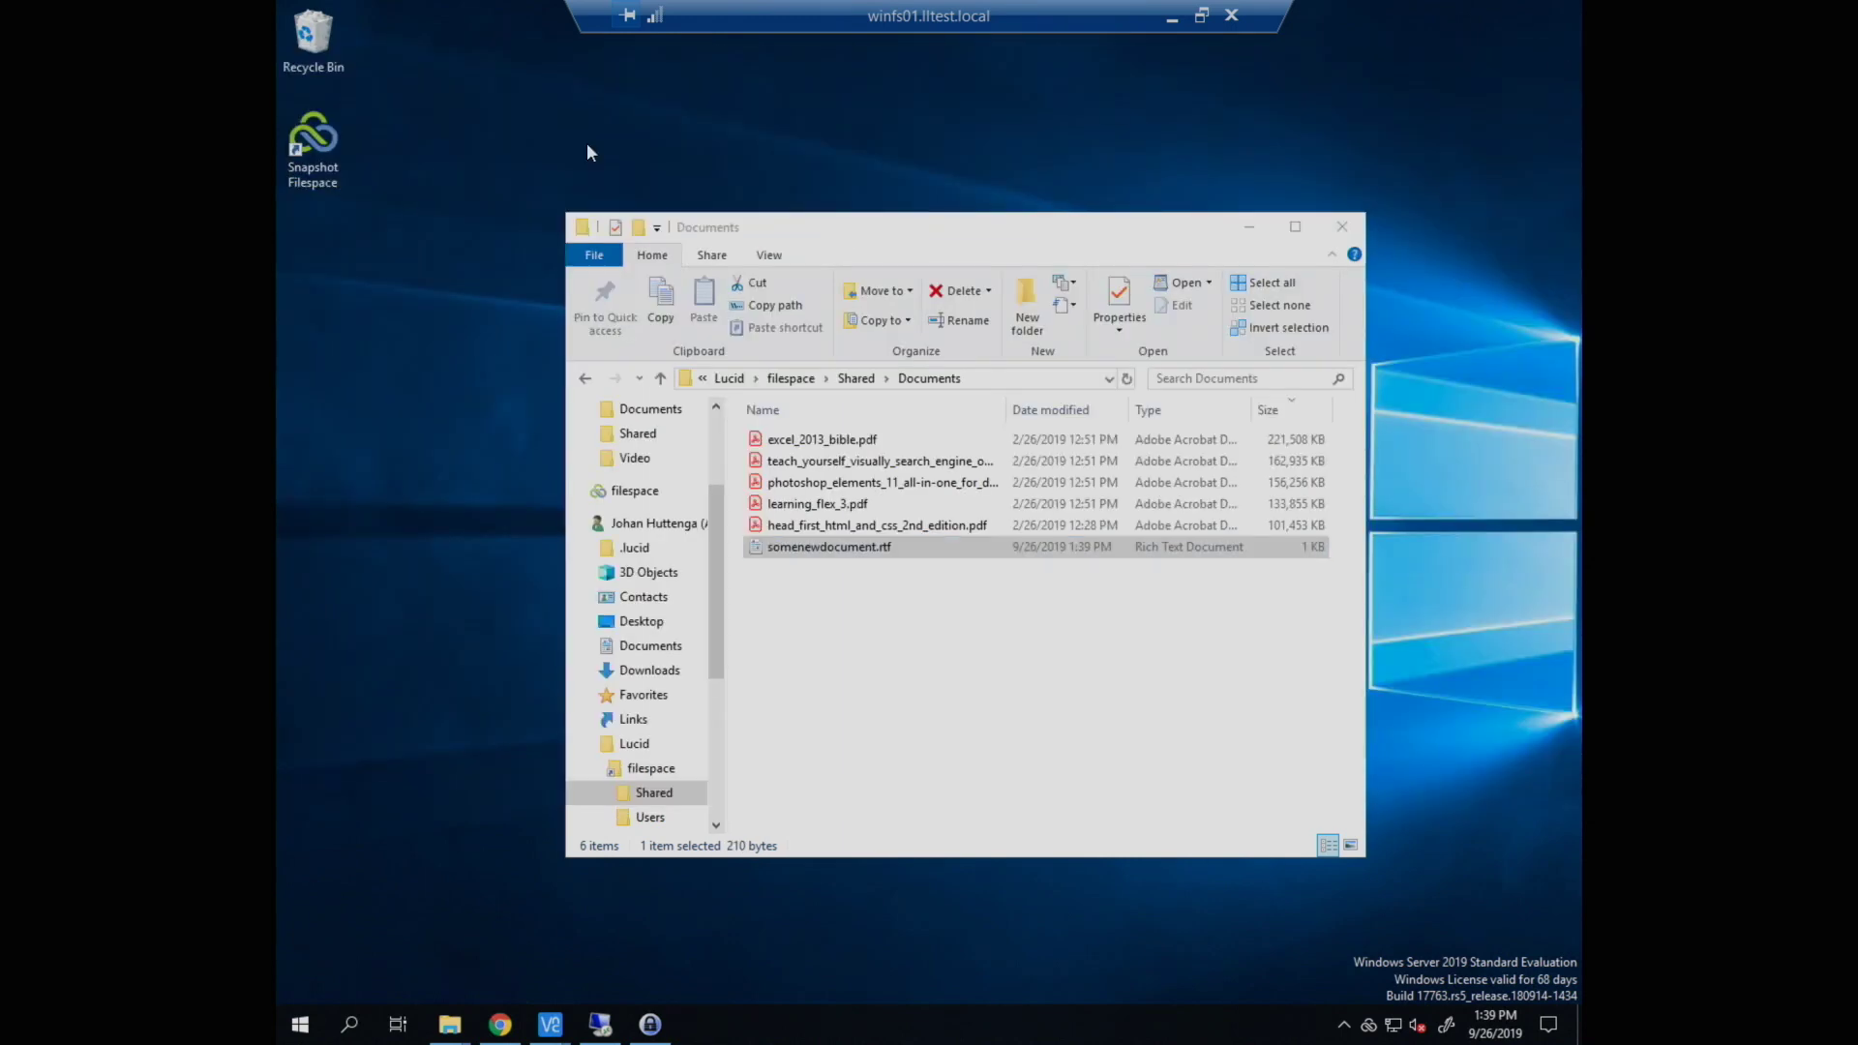
double_click(315, 141)
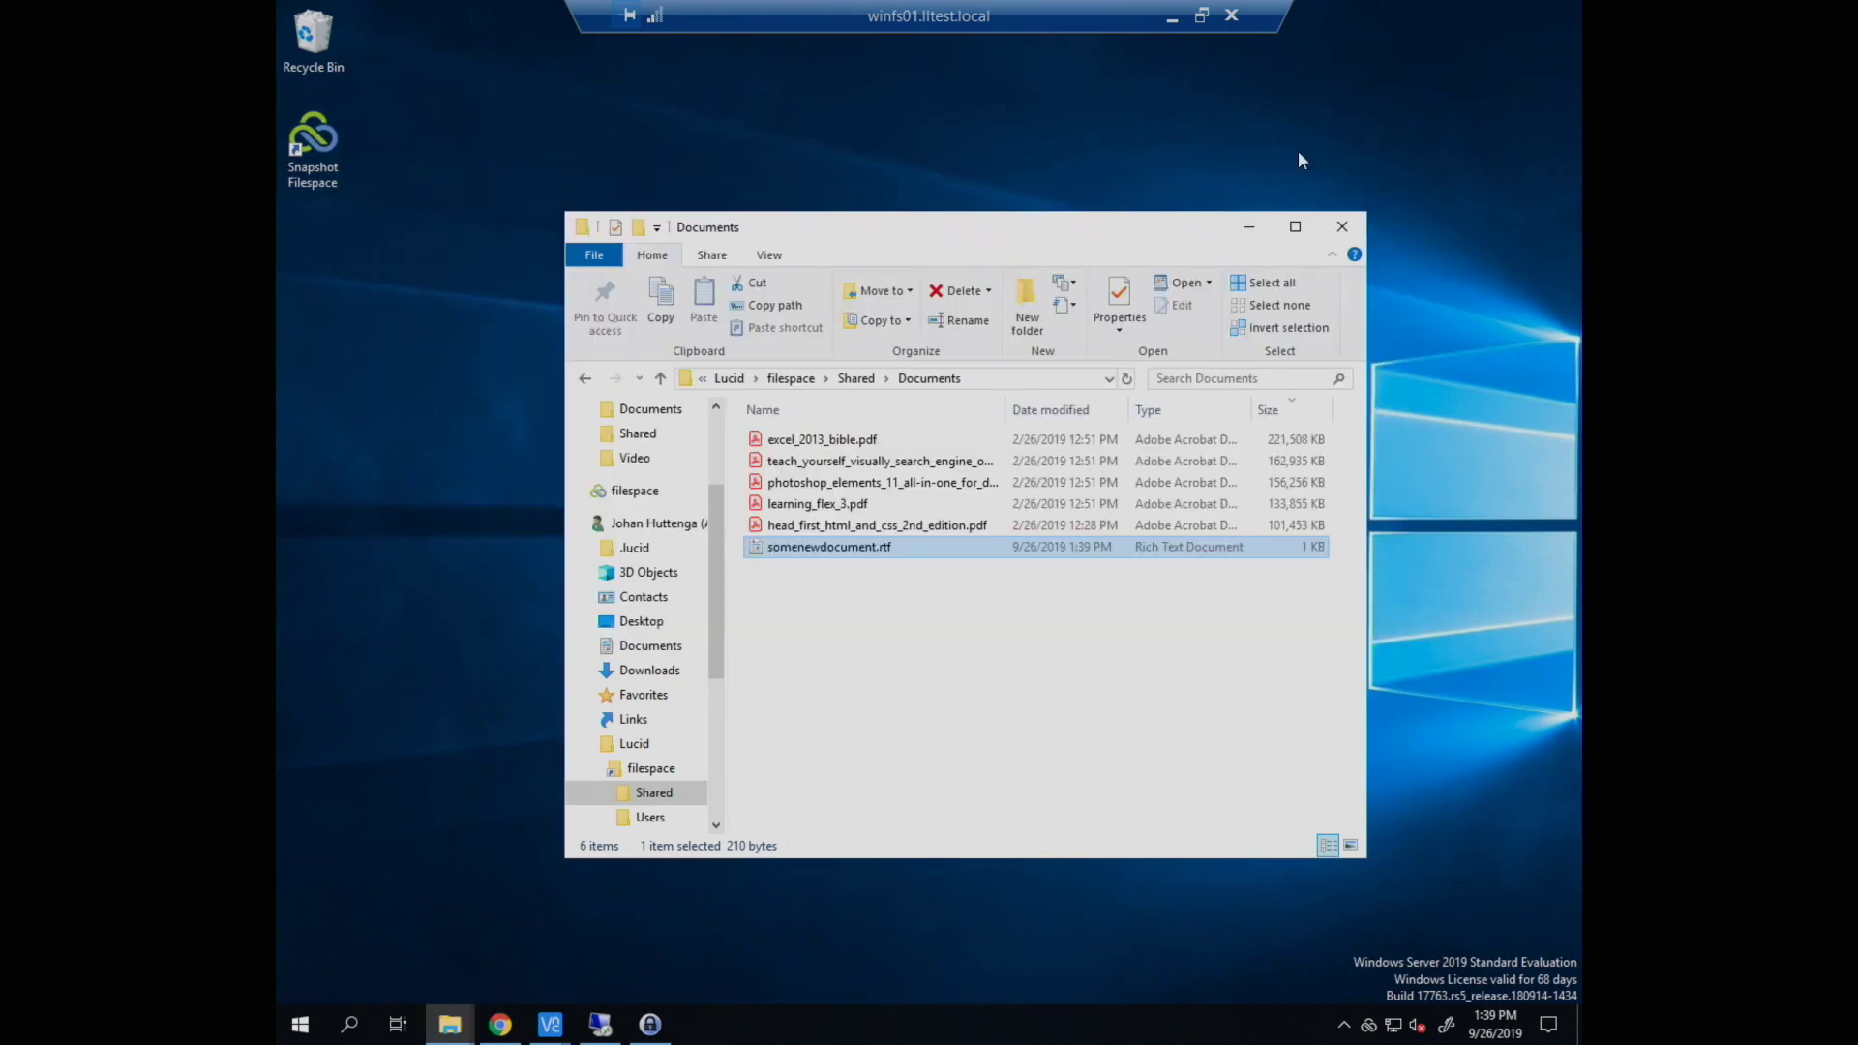
mouse_move(570, 1025)
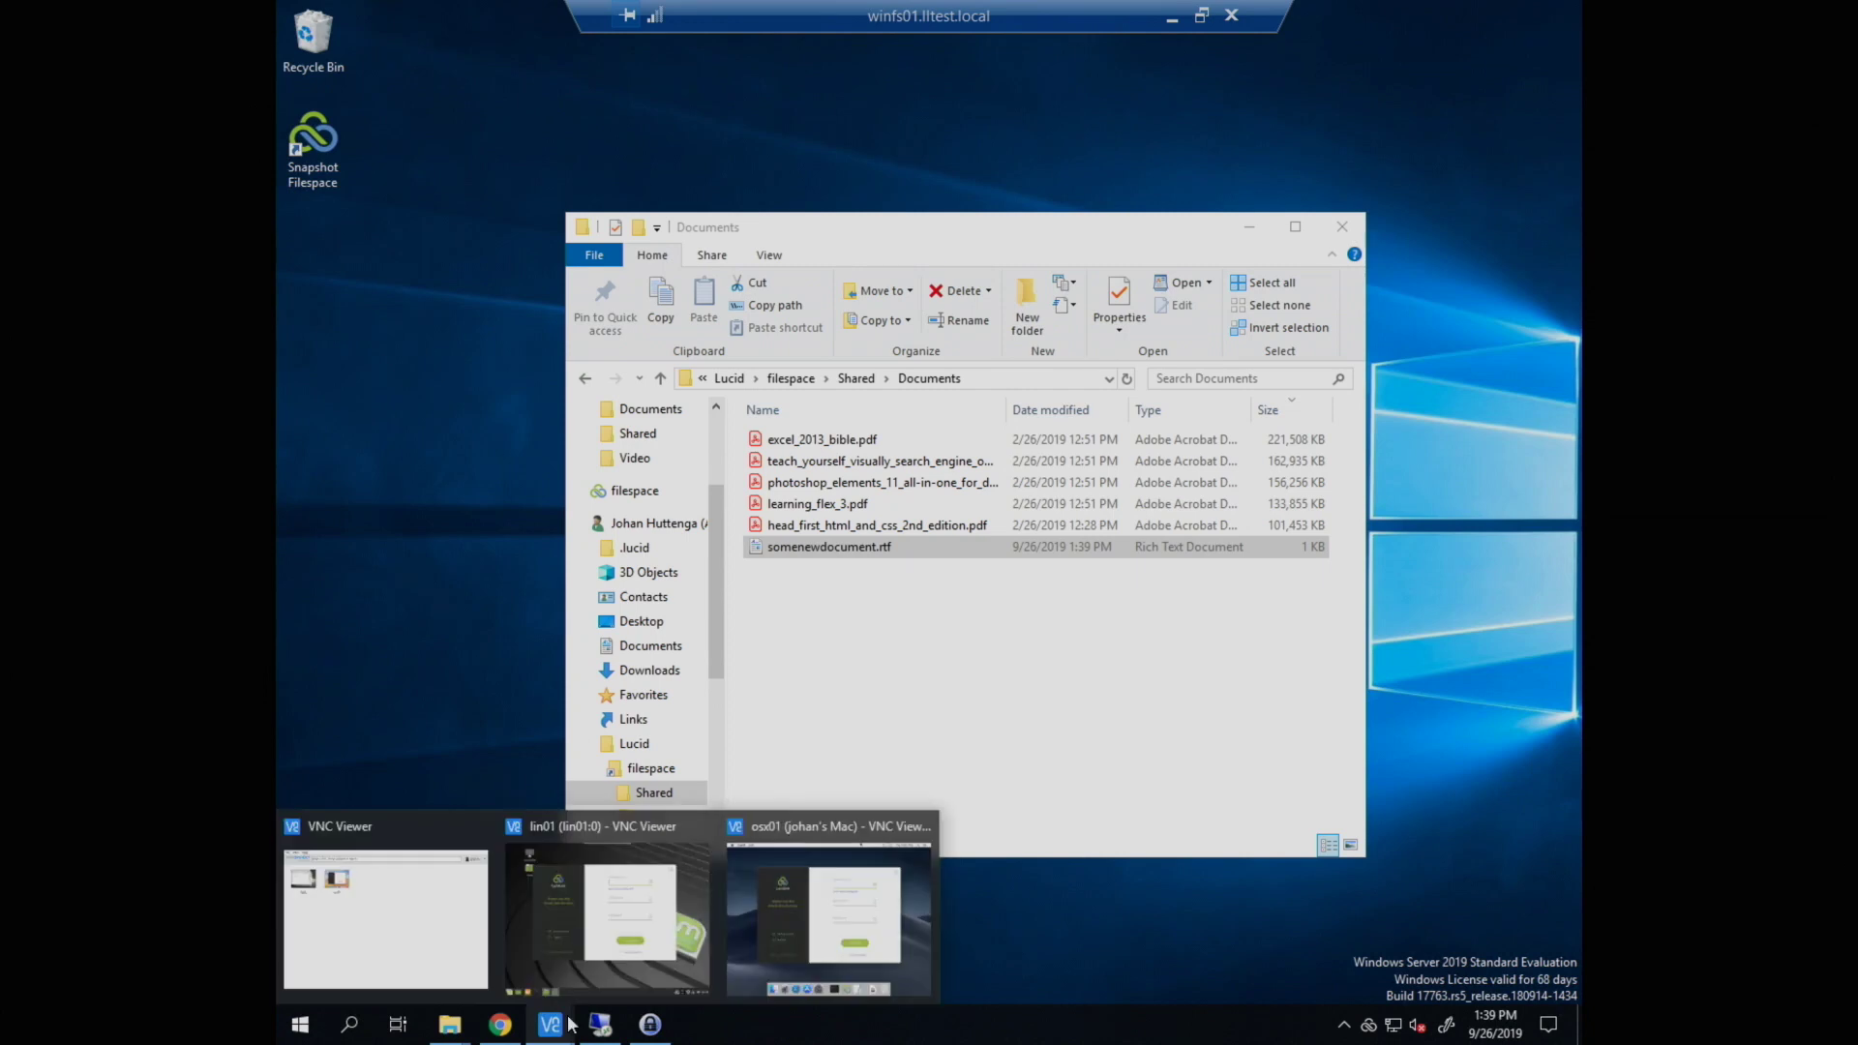
Step: Switch to the Linux remote session and unlock its desktop
click(585, 929)
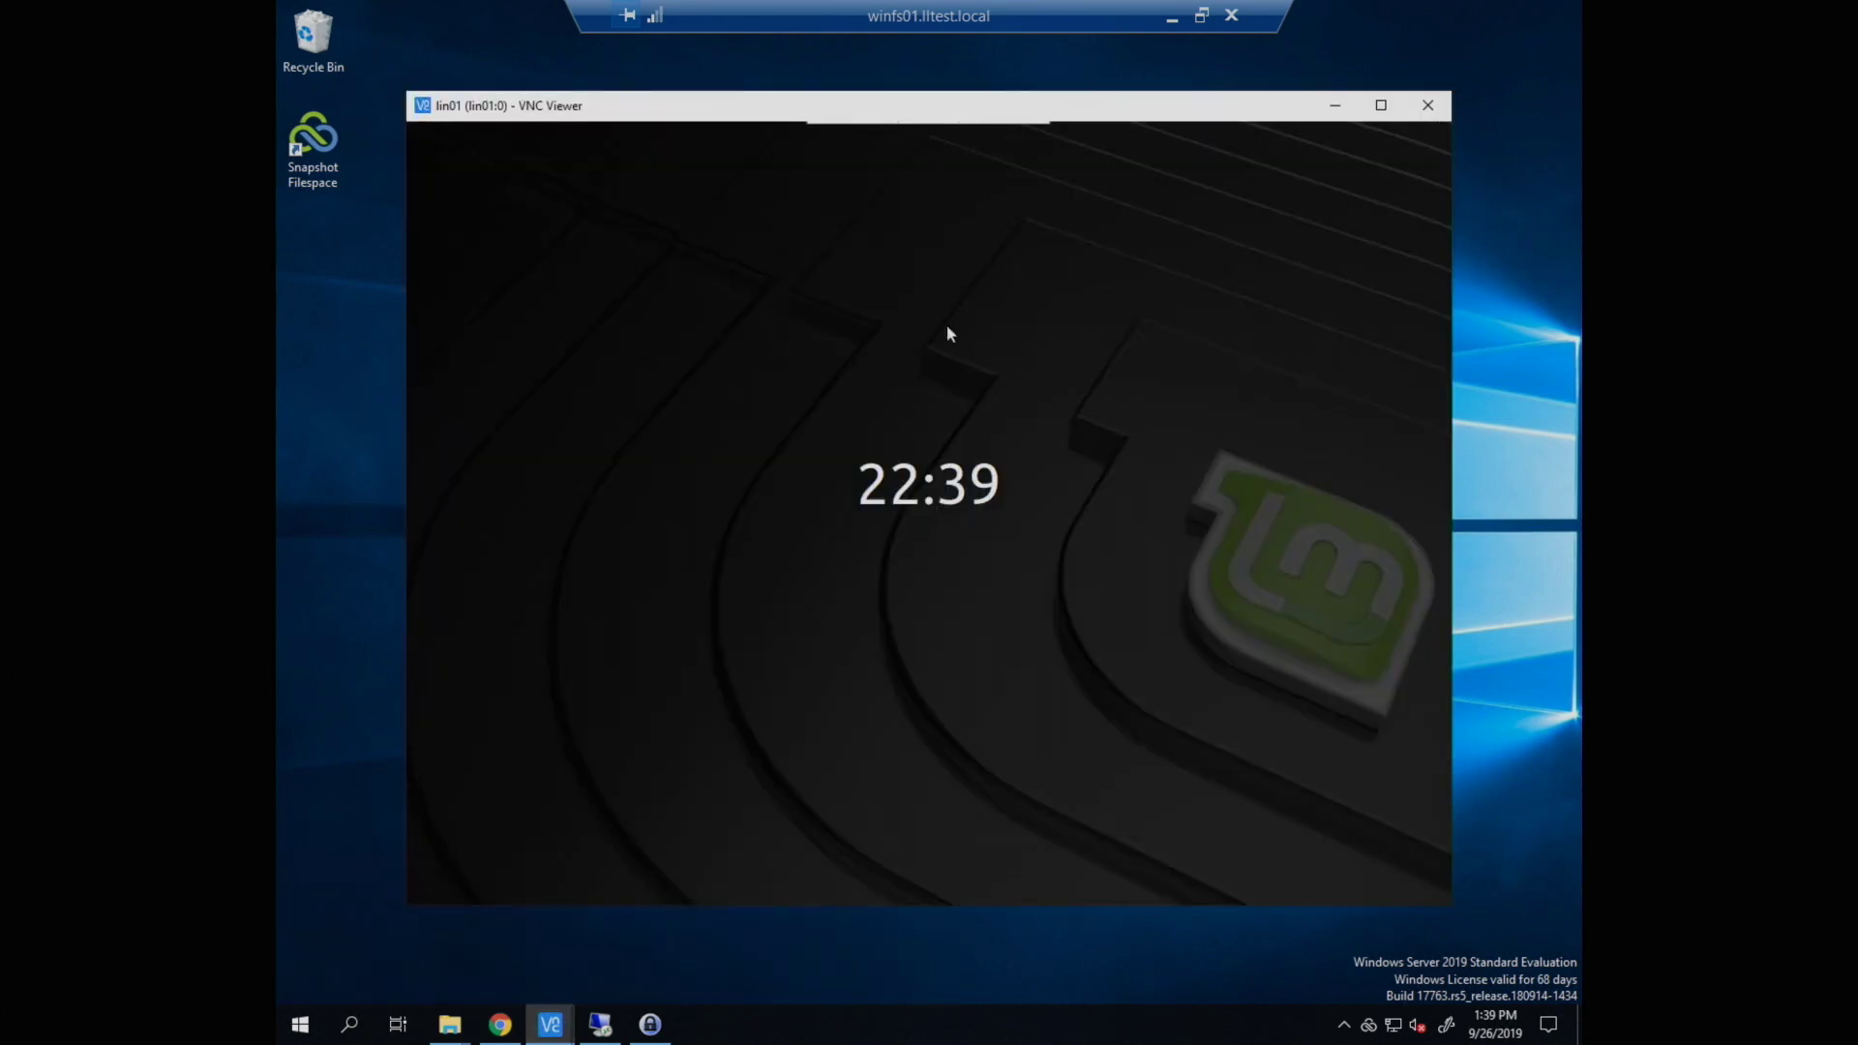
click(946, 323)
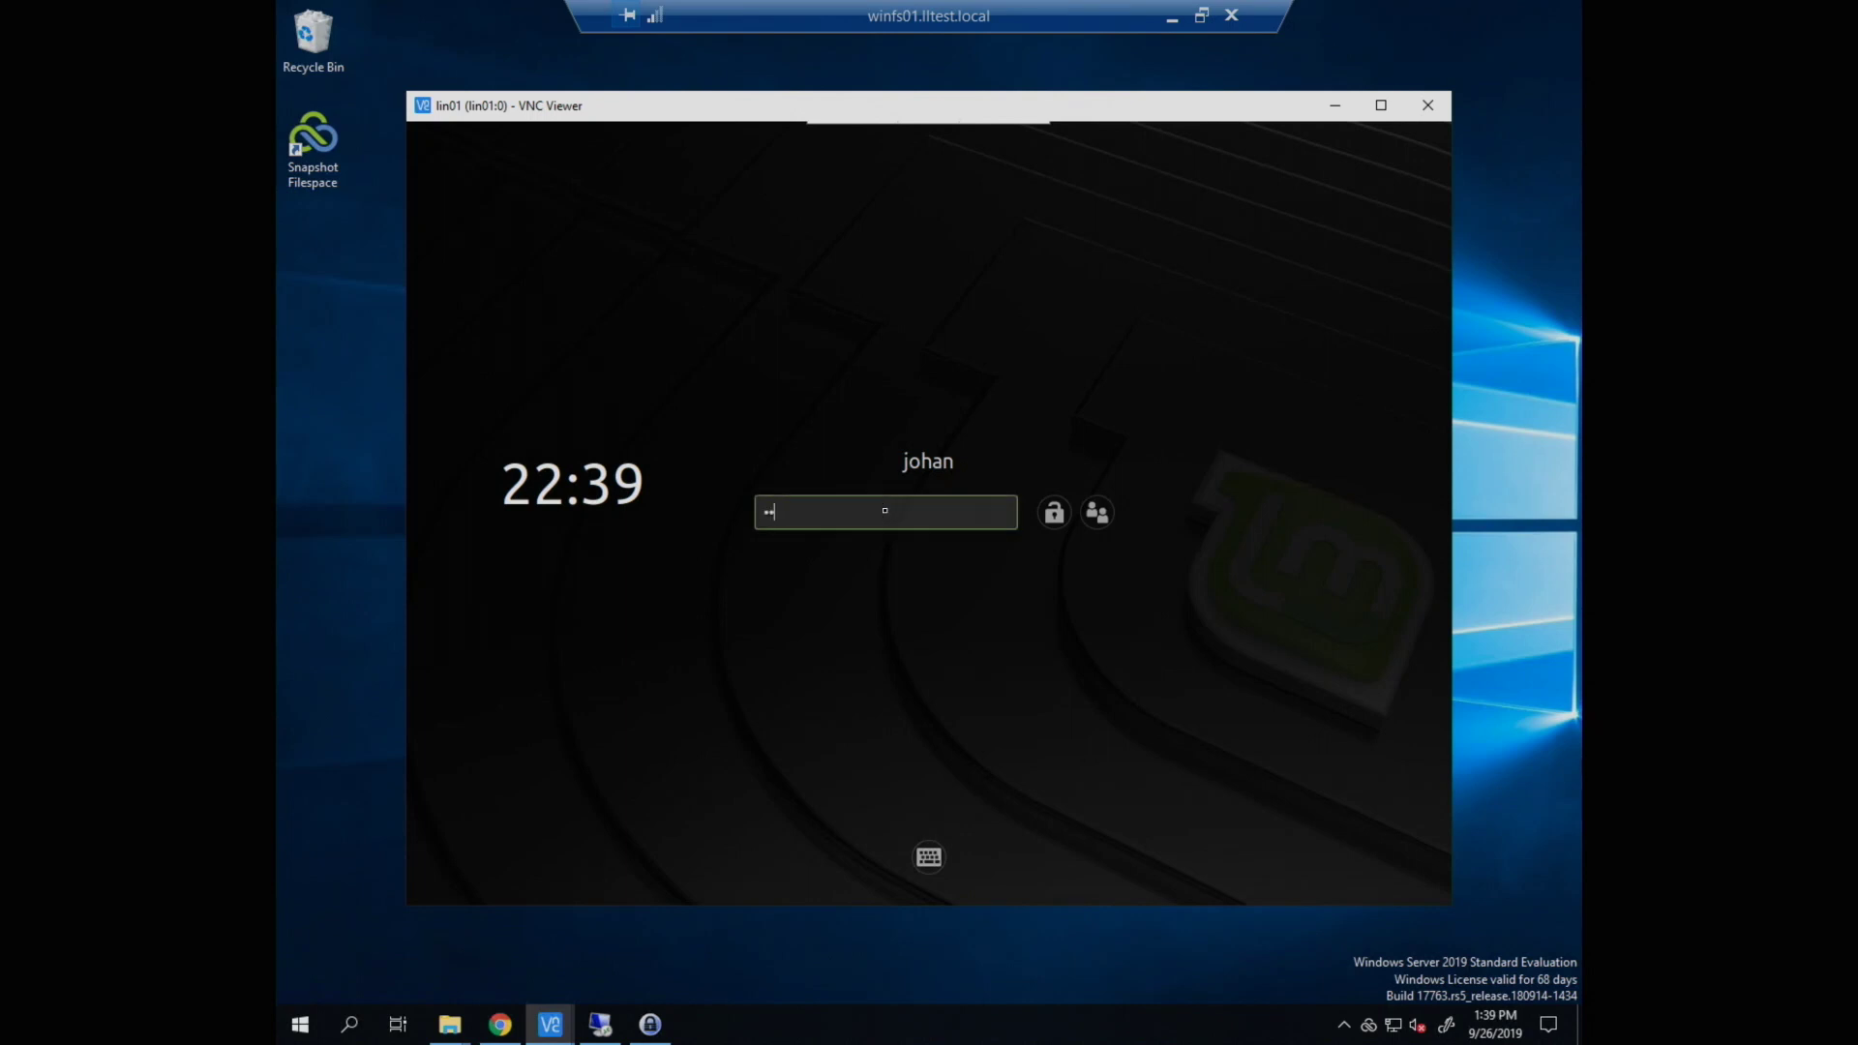
key(Return)
Step: Connect LucidLink on Linux to filespace.demo as root and open the filespace folder
text(filespace.de)
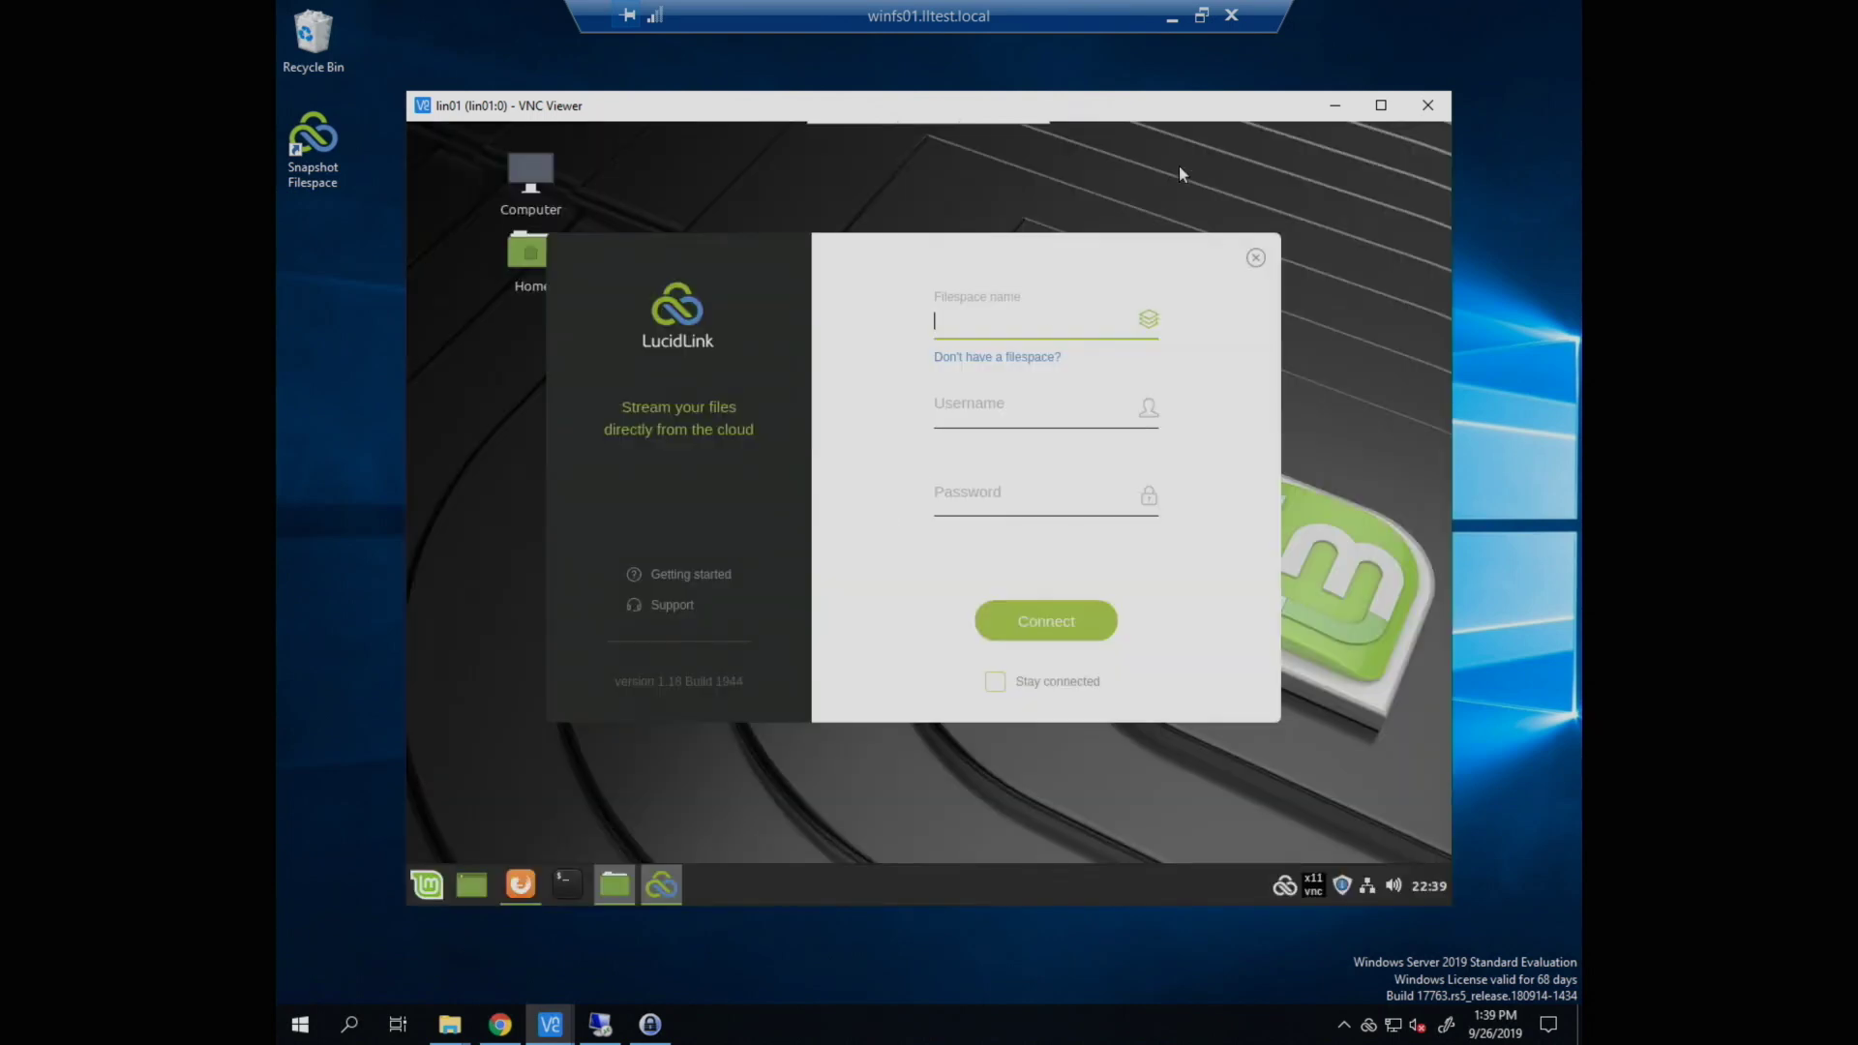
text(mo)
key(Tab)
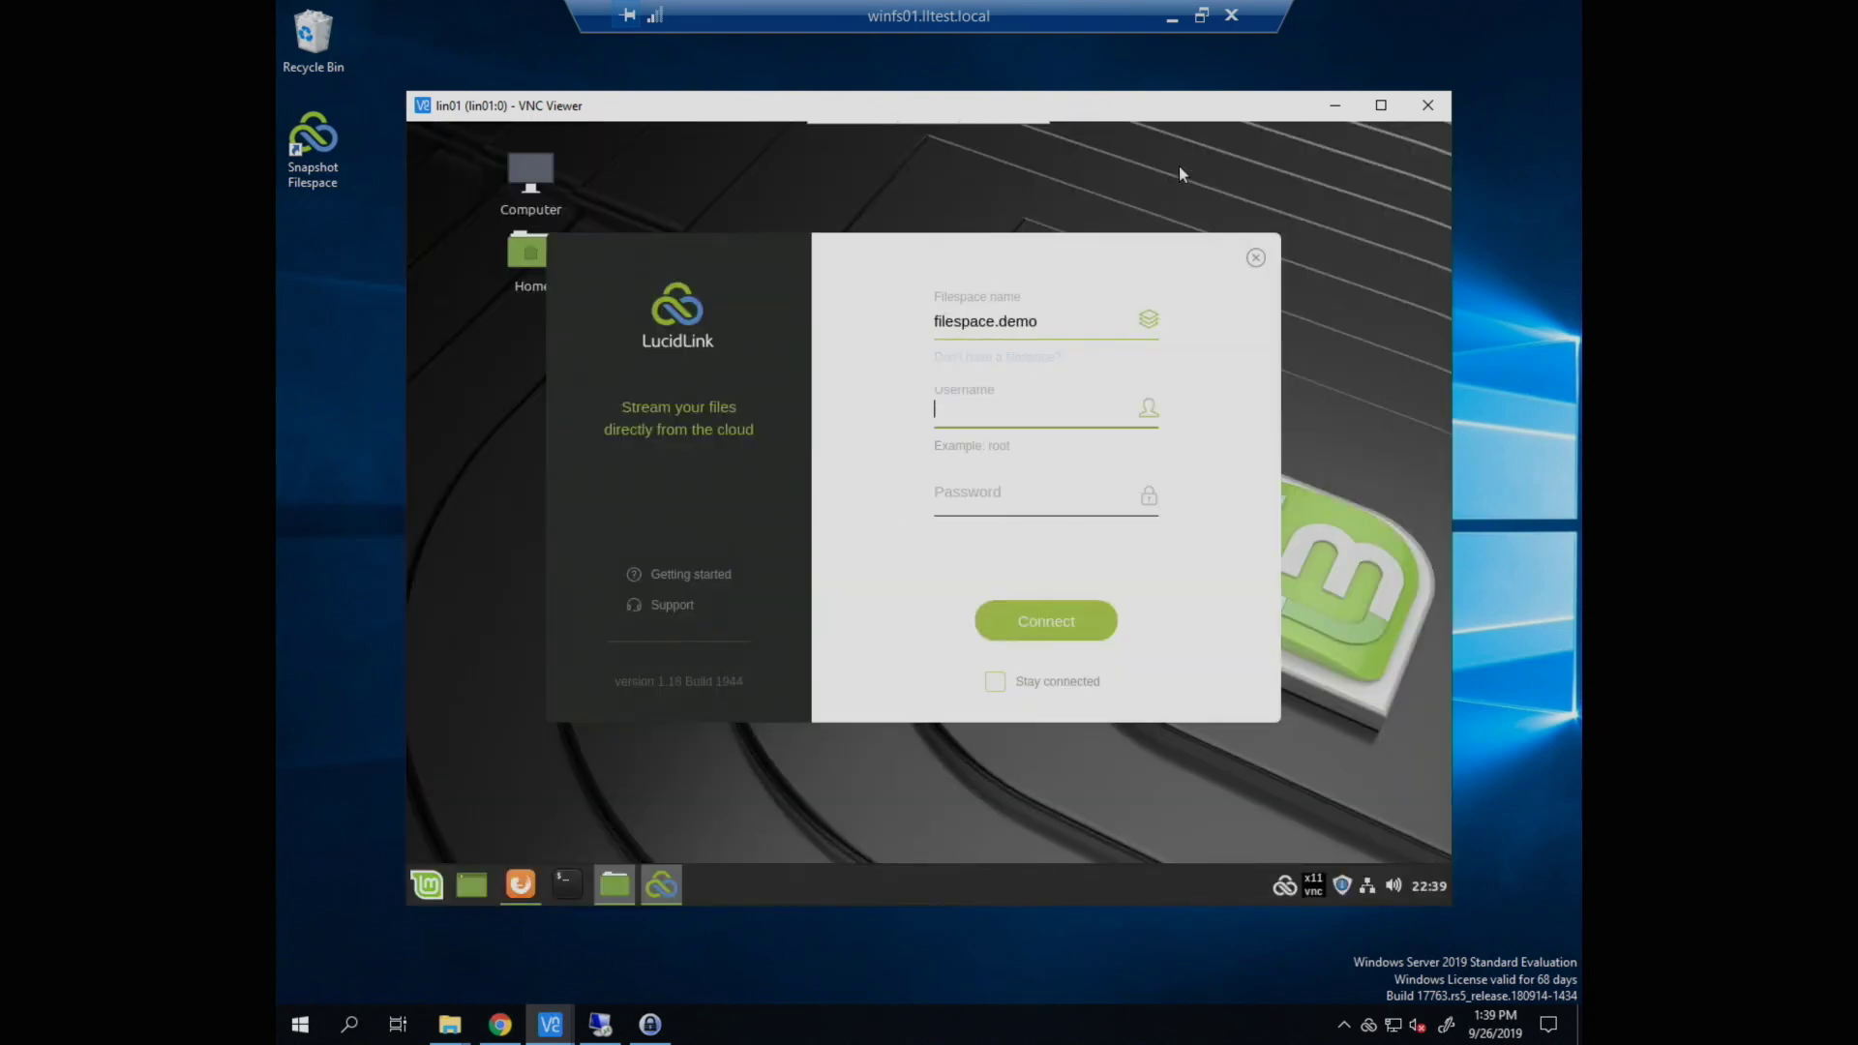
text(root)
key(Tab)
text(admin)
key(Return)
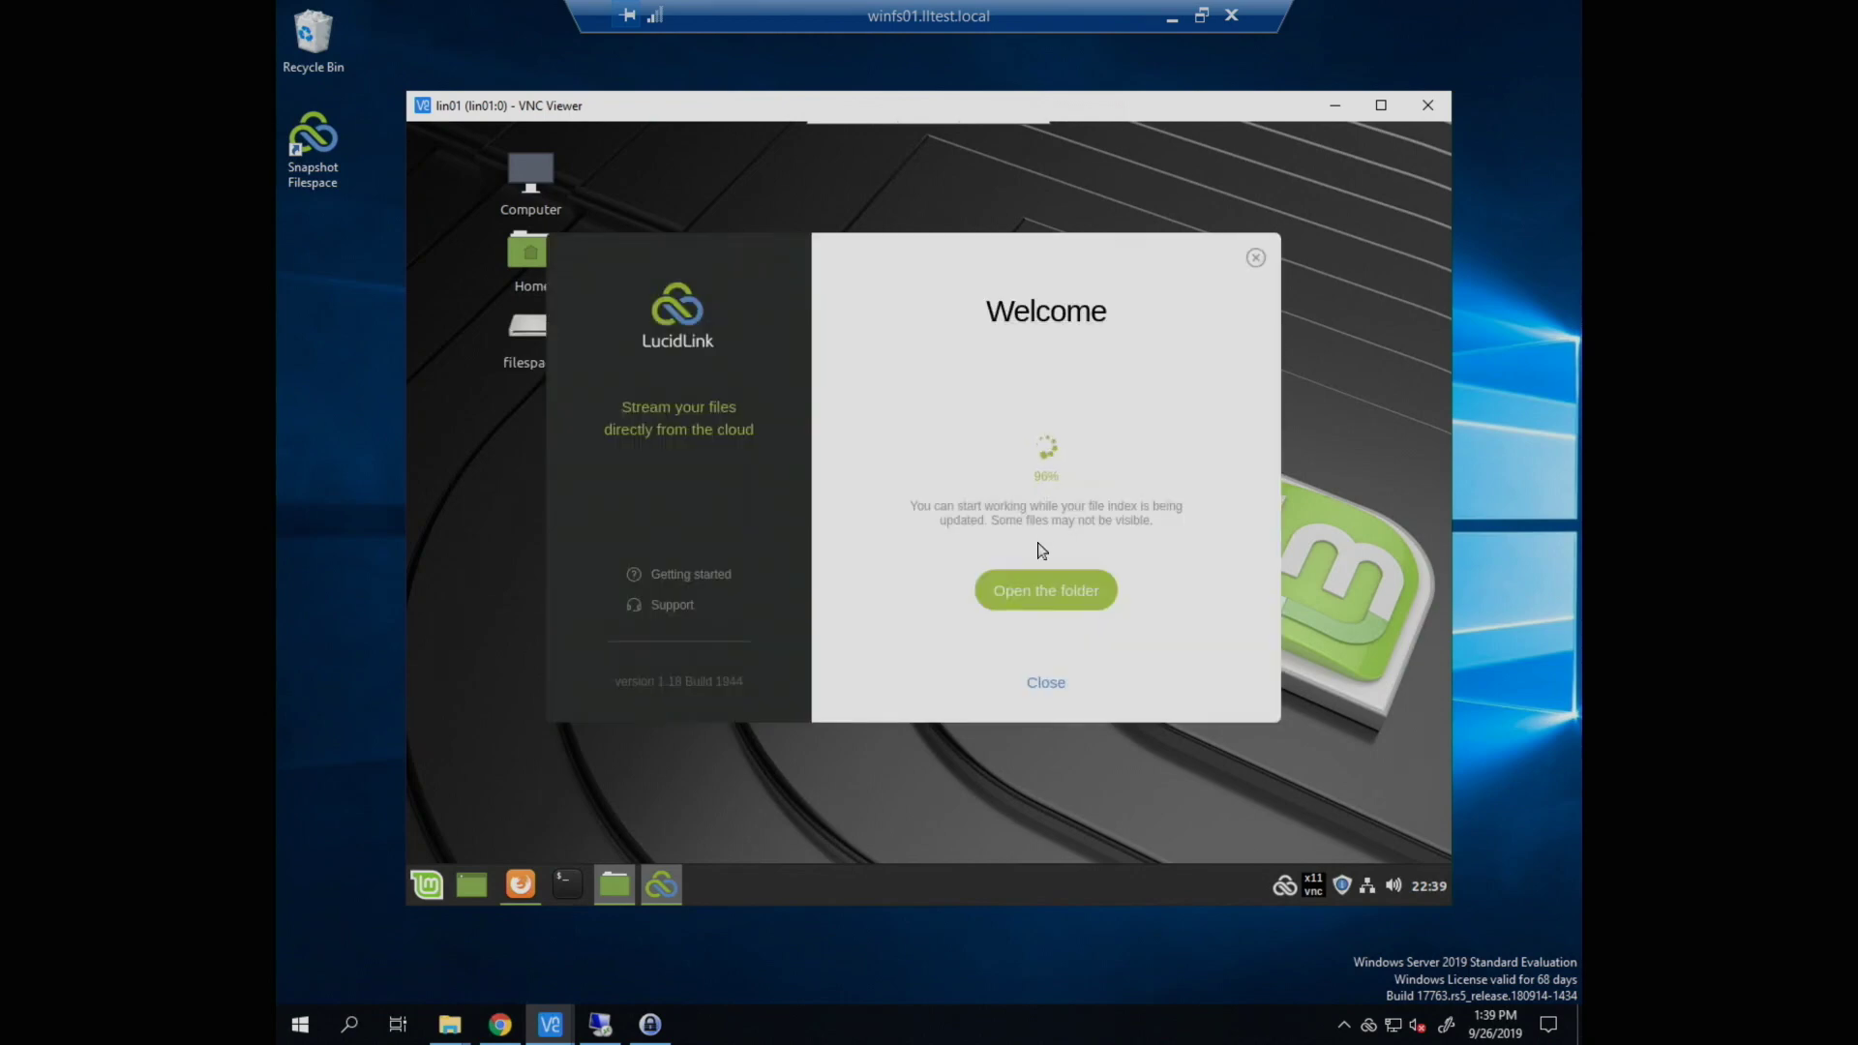
click(1037, 588)
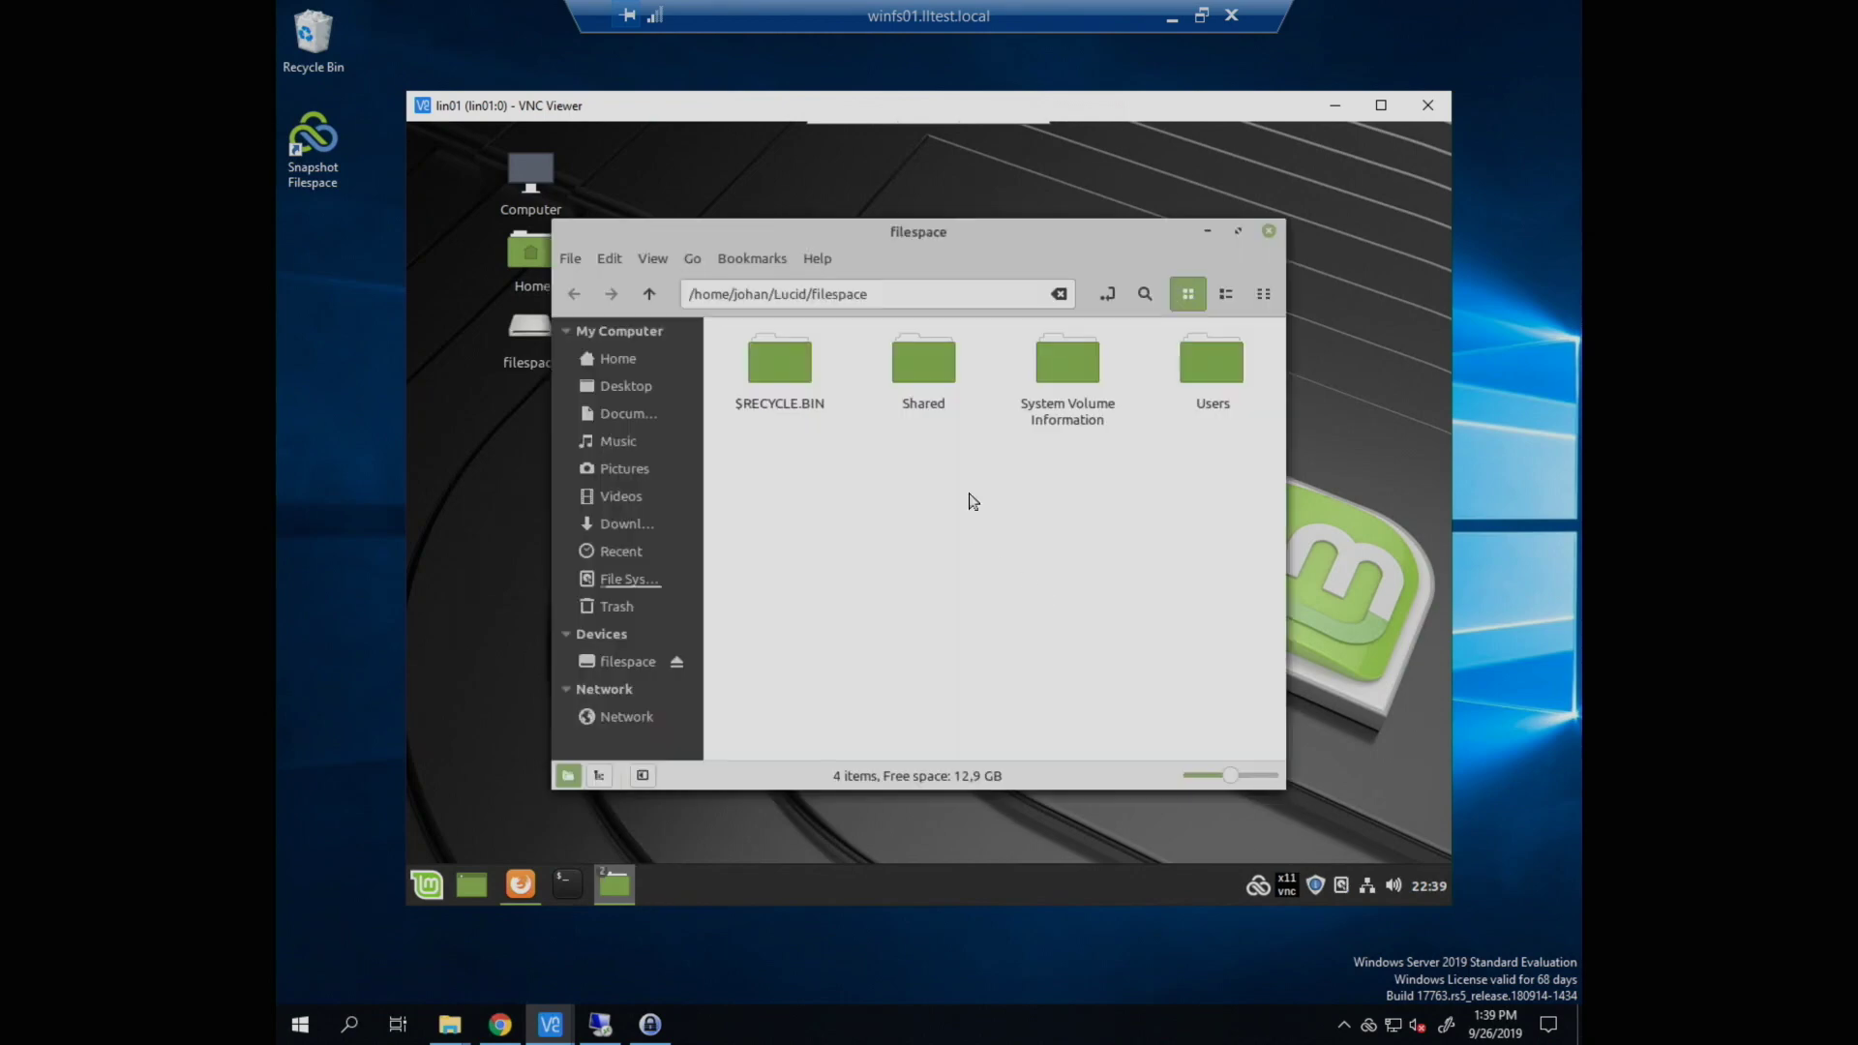
Step: Look inside the Users and Shared folders, then close the file manager
double_click(1198, 392)
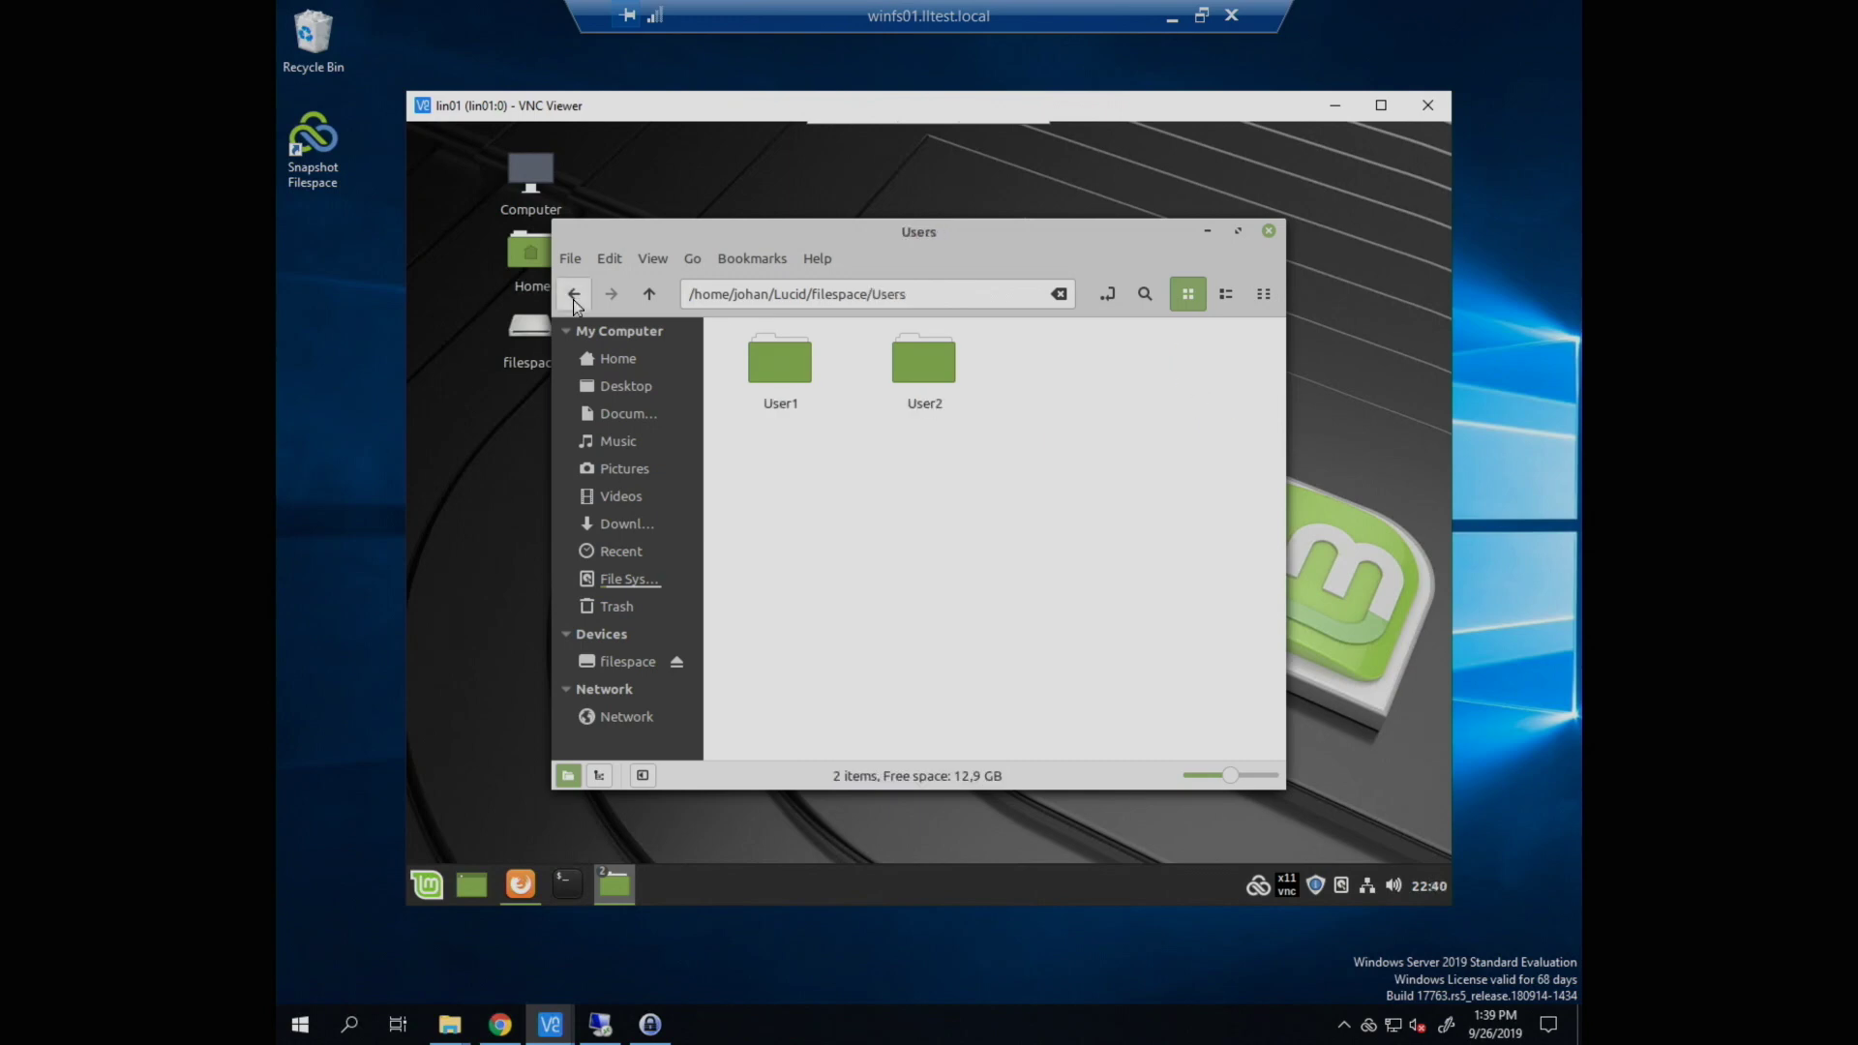
click(574, 295)
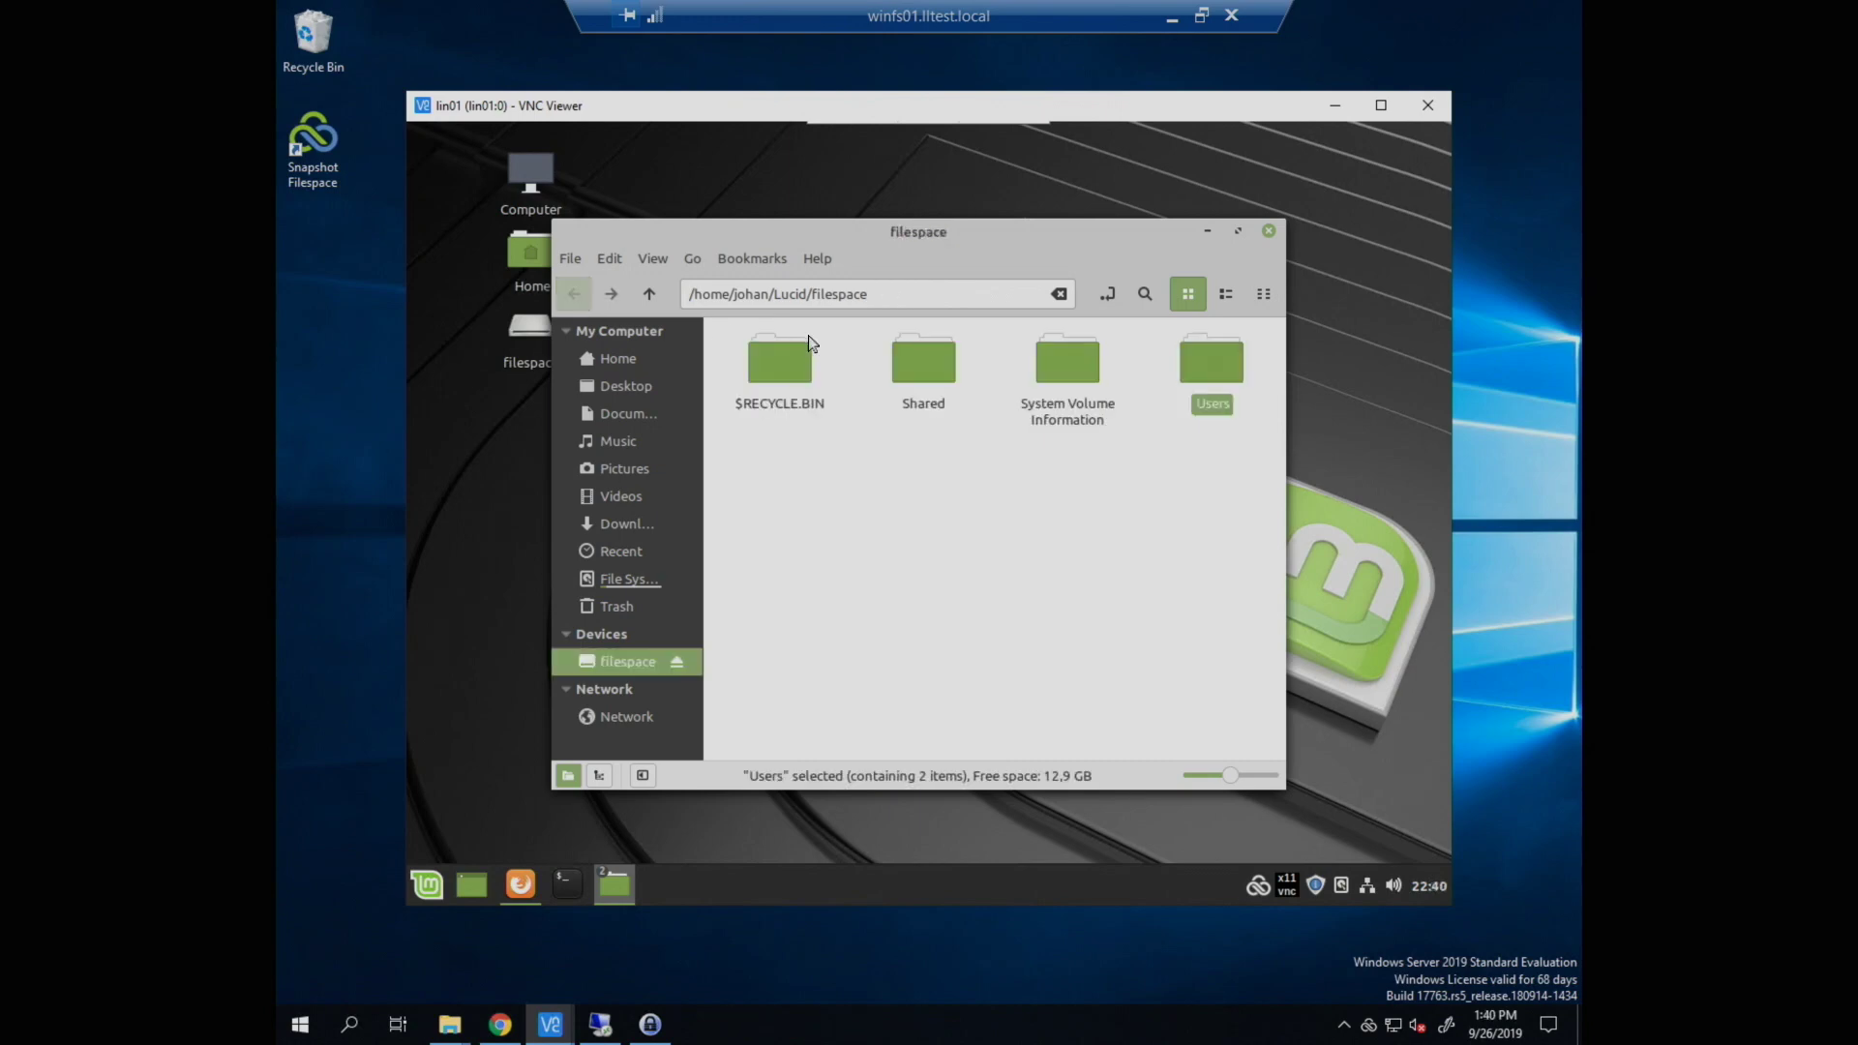
double_click(890, 369)
click(575, 297)
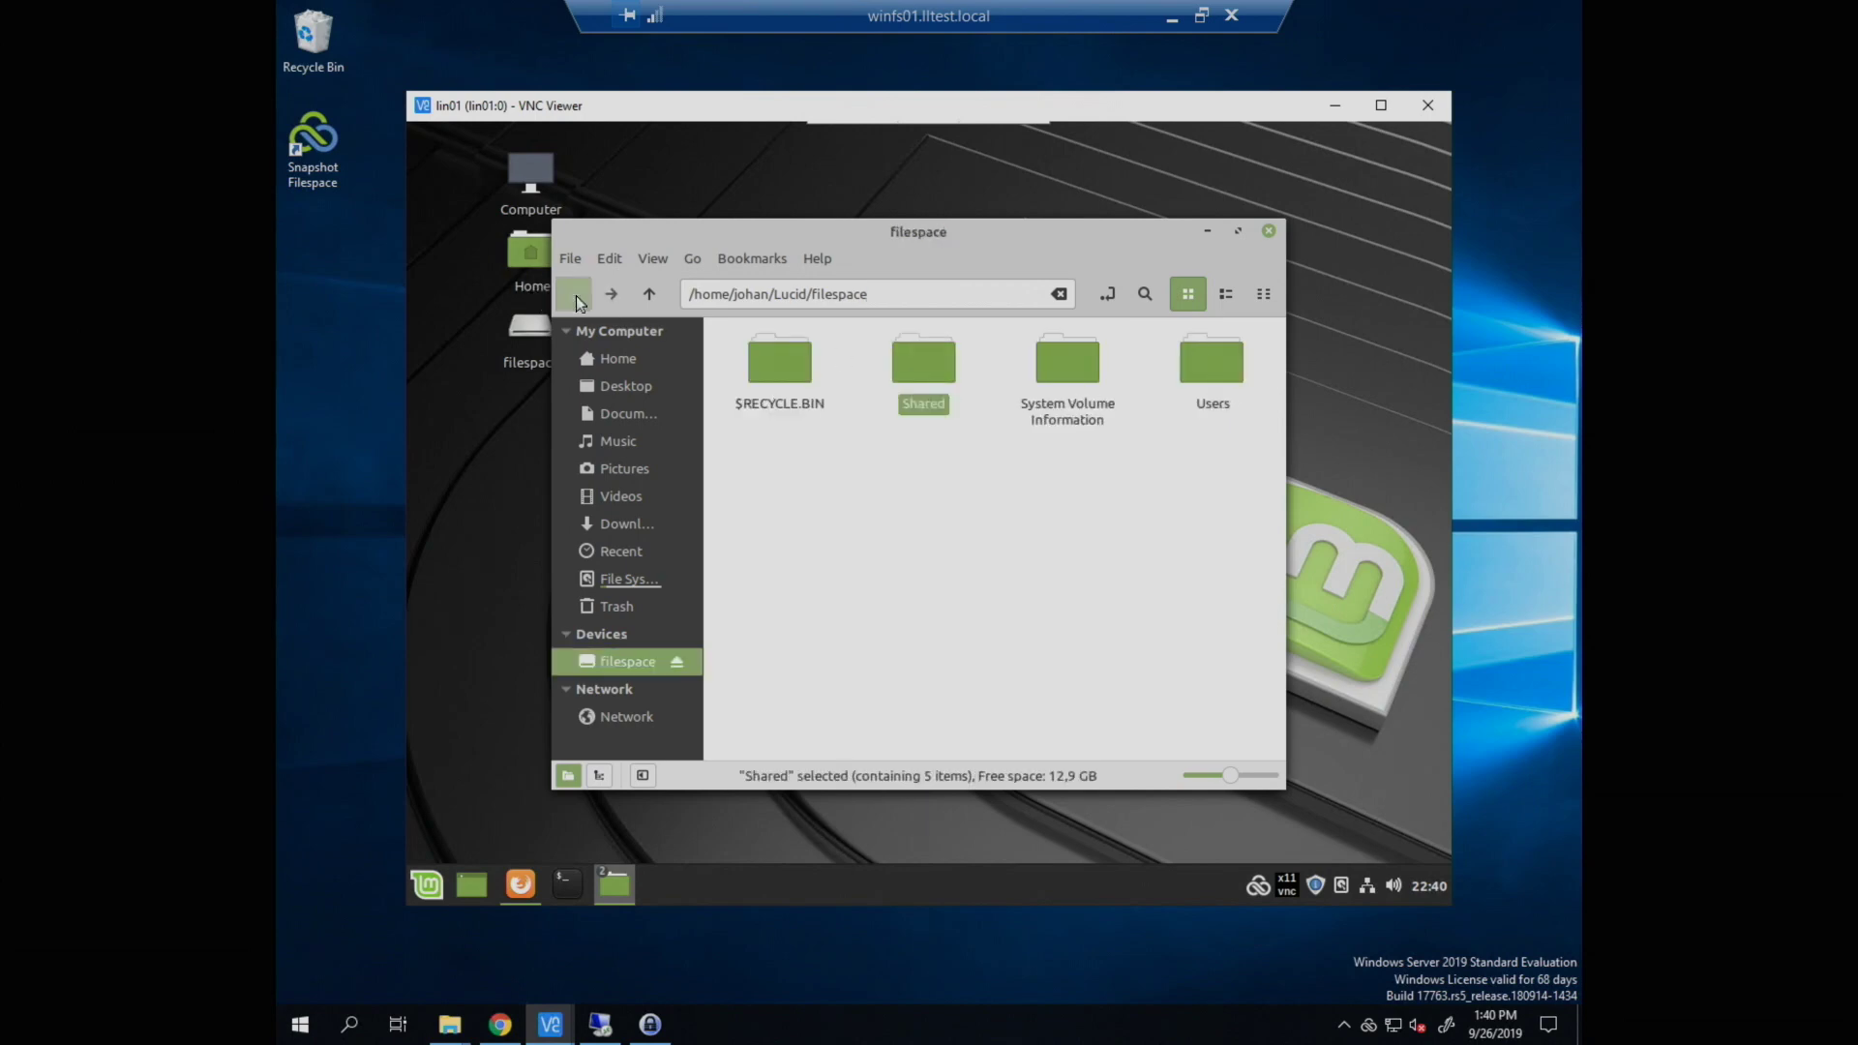
click(1267, 233)
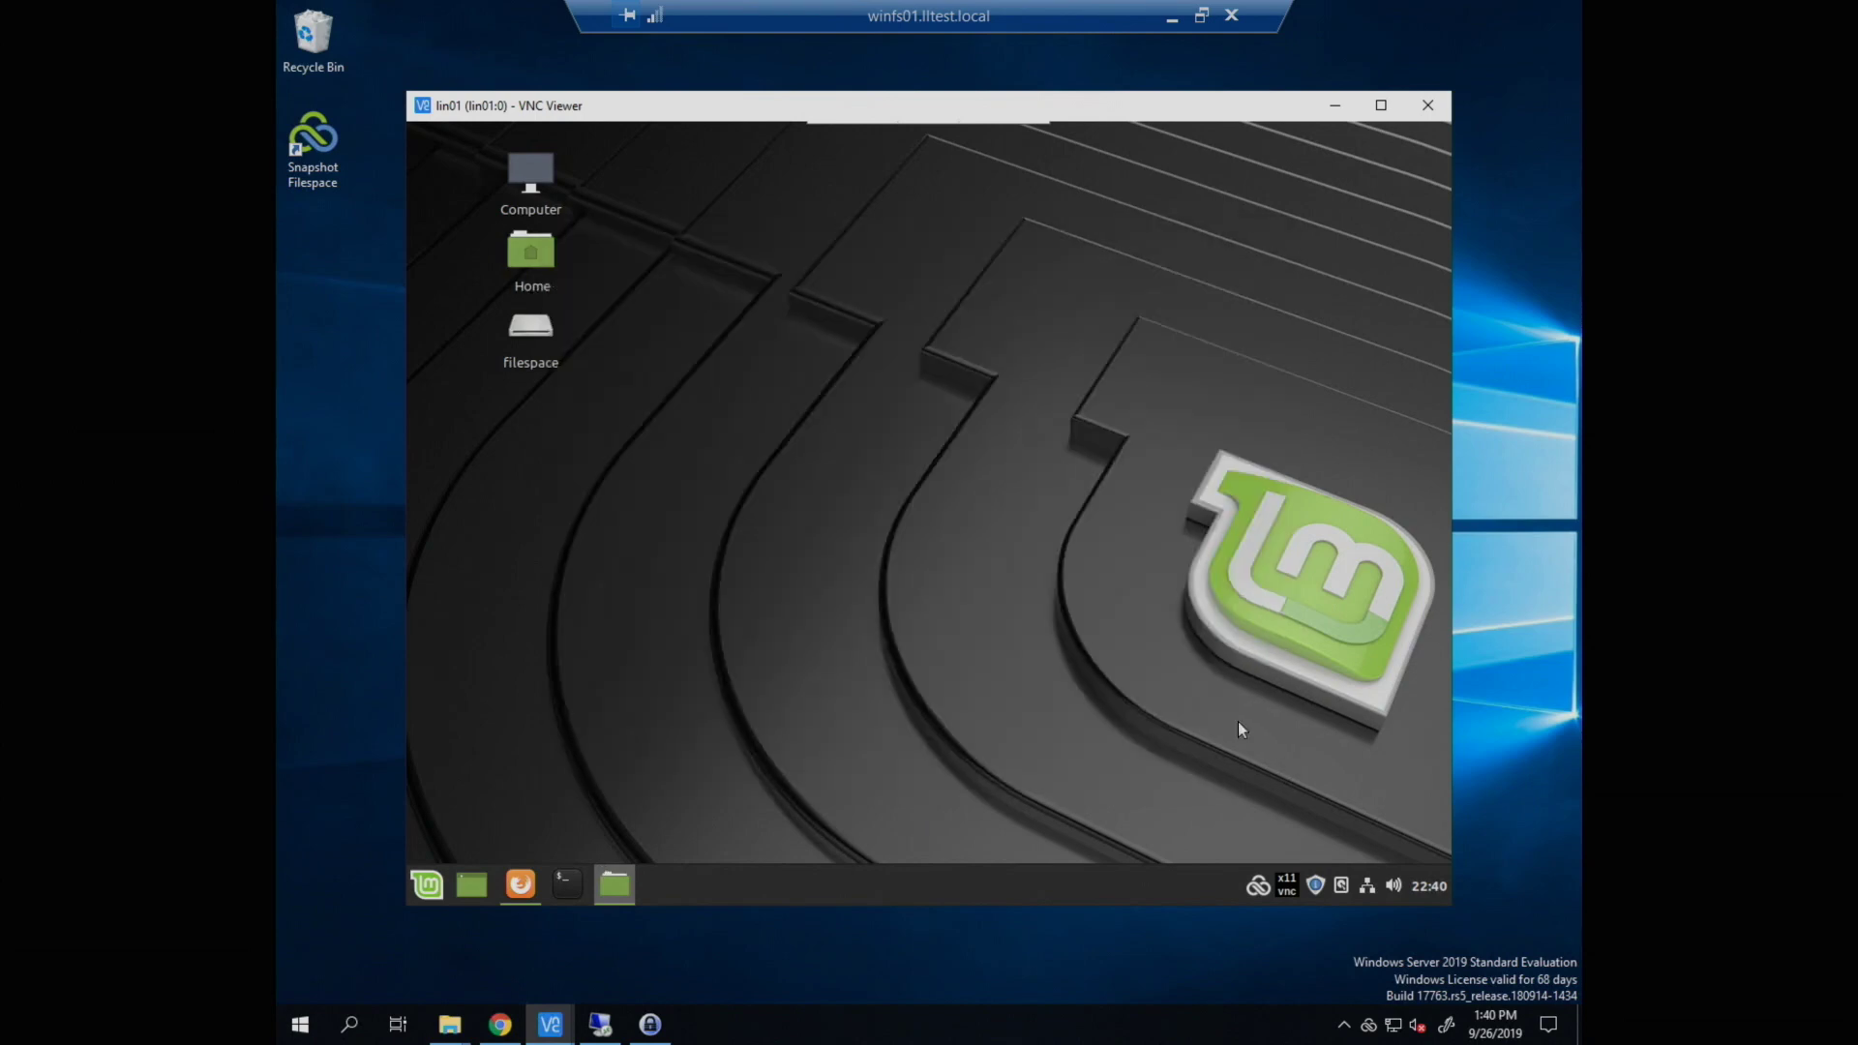
Step: Open LucidLink's Manage users and shares page and focus the filespace password field
click(1256, 887)
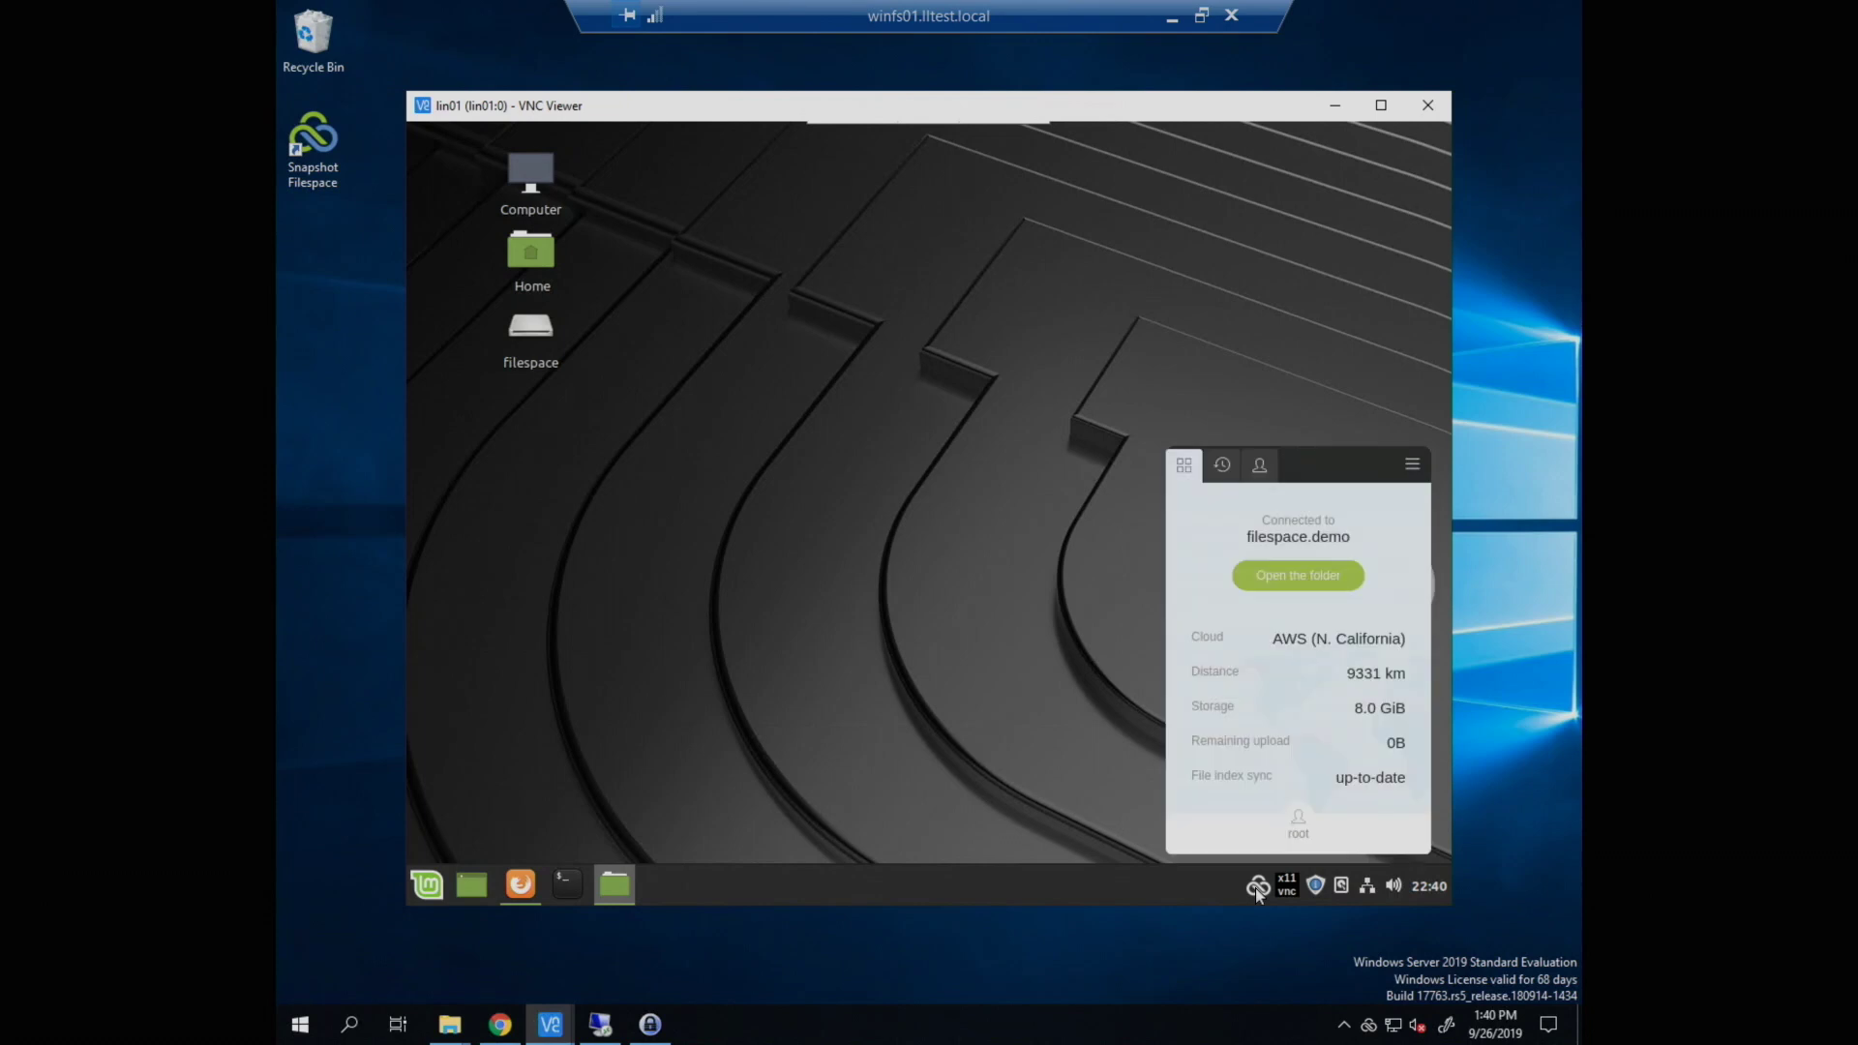
click(1412, 465)
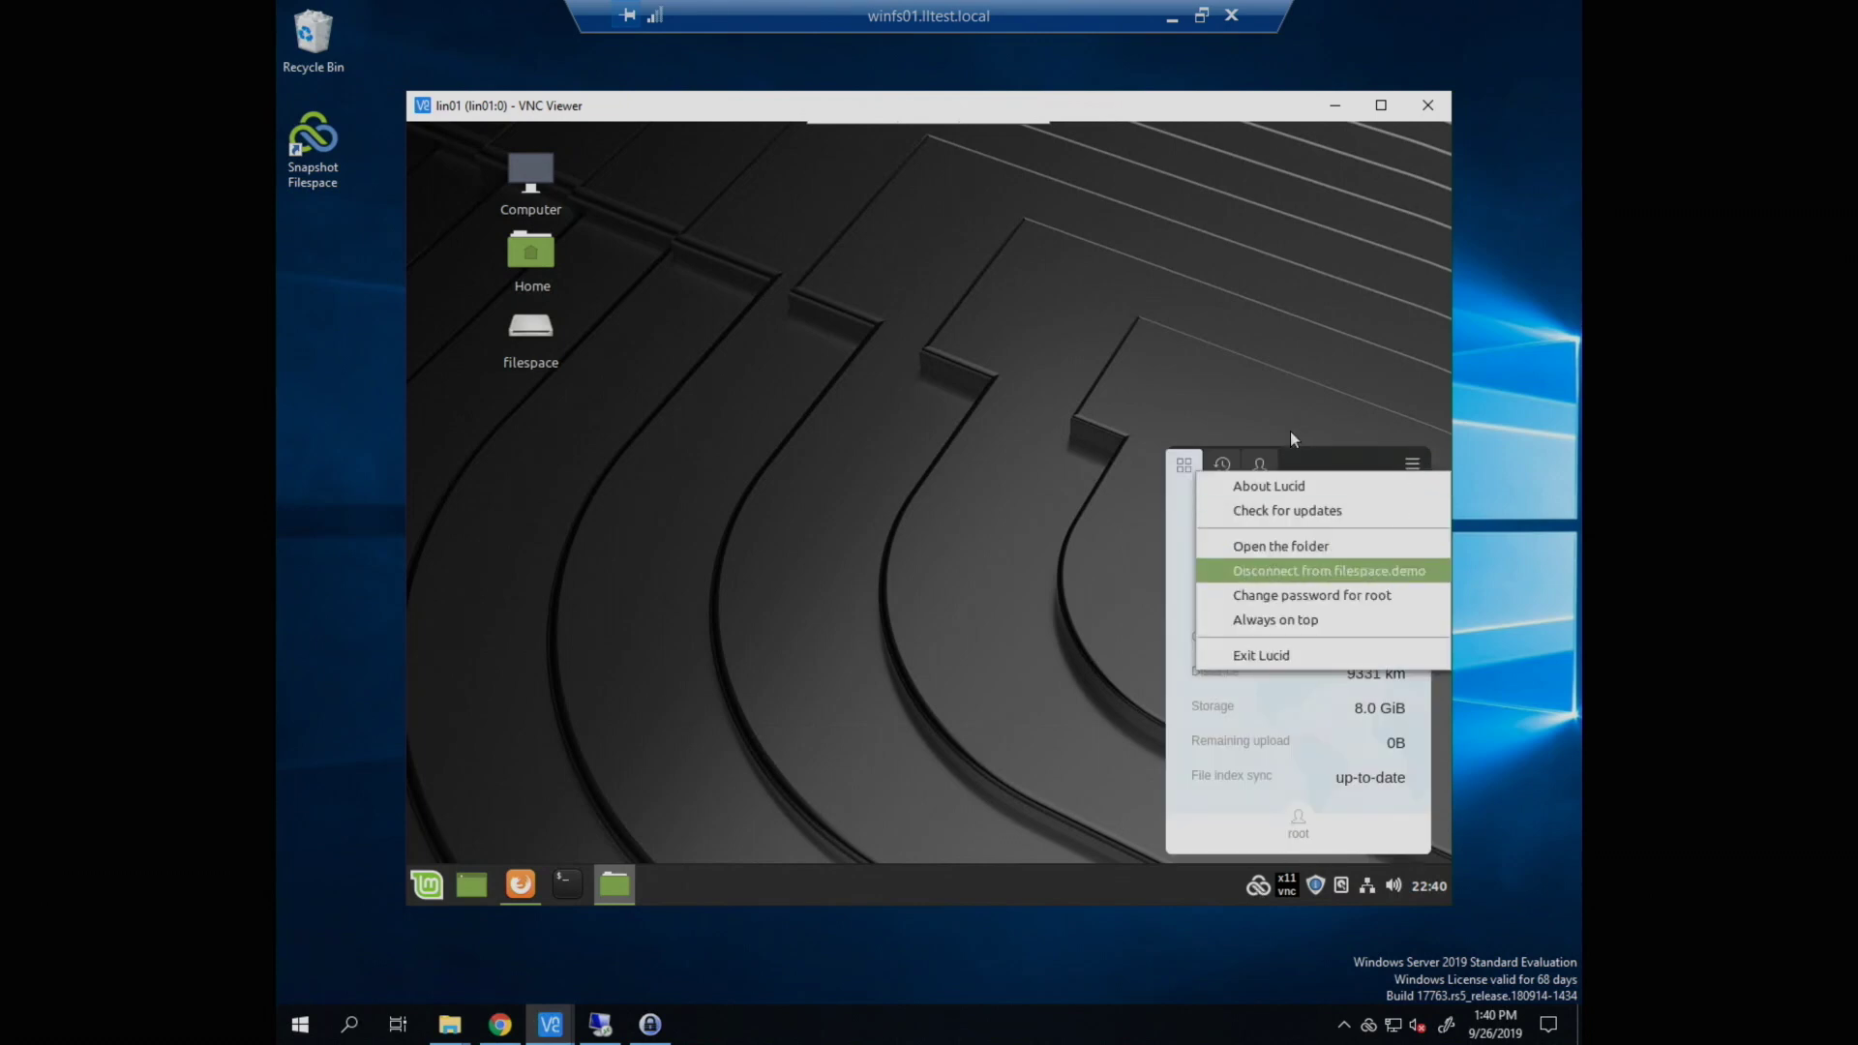
click(1262, 468)
click(1263, 468)
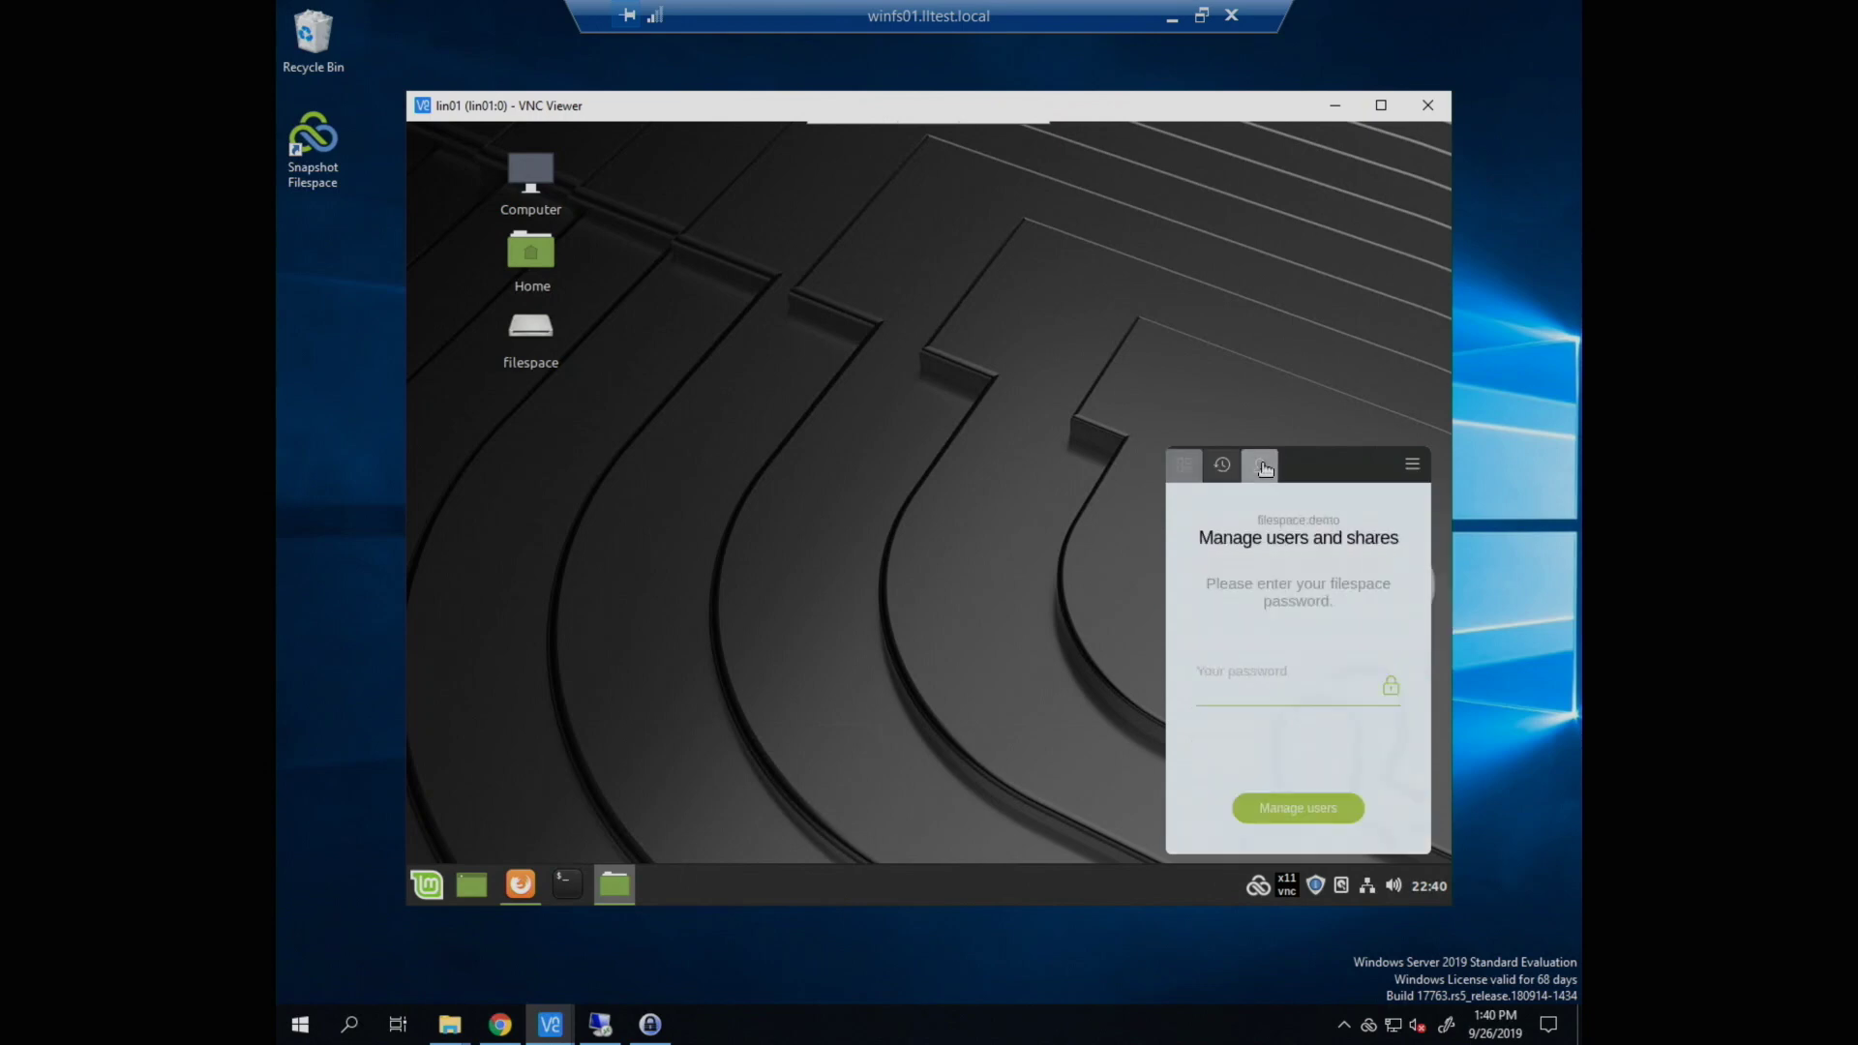
click(1275, 699)
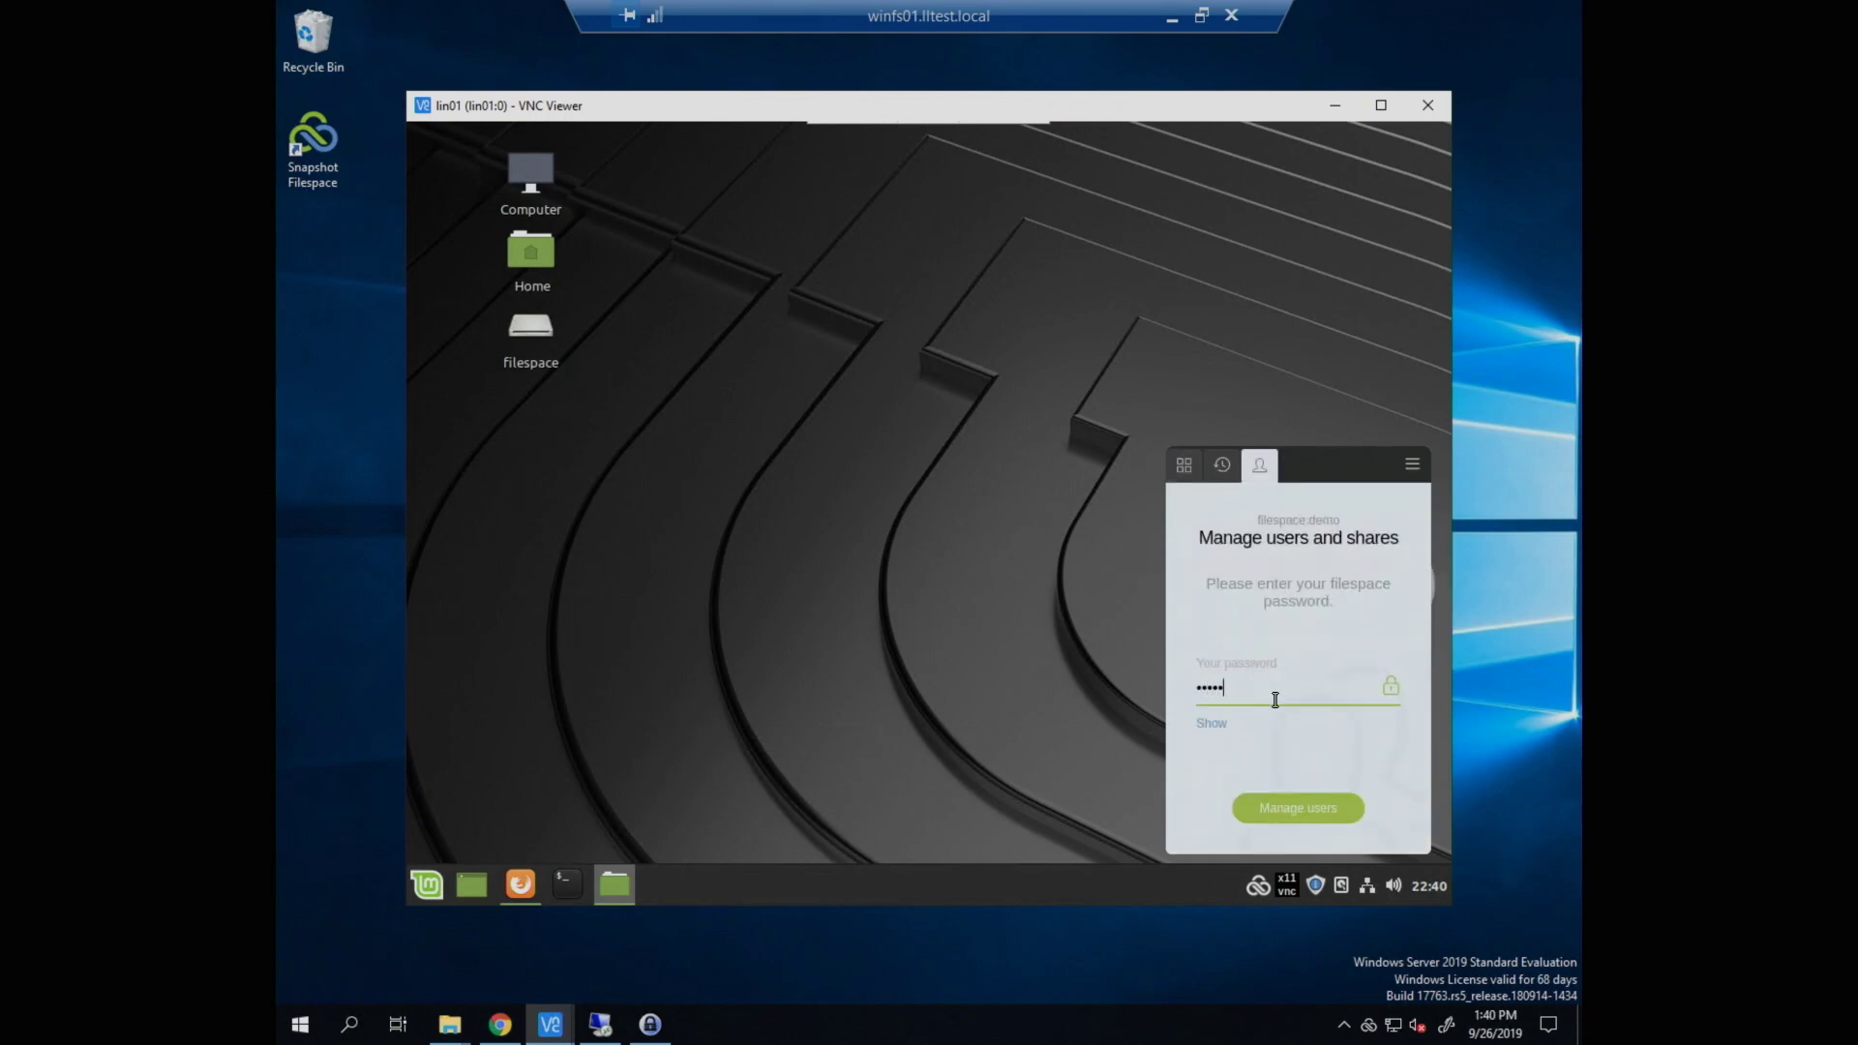
Step: Enter user management and expand user1 to see Shared and Users/User1 as read and write
click(1263, 818)
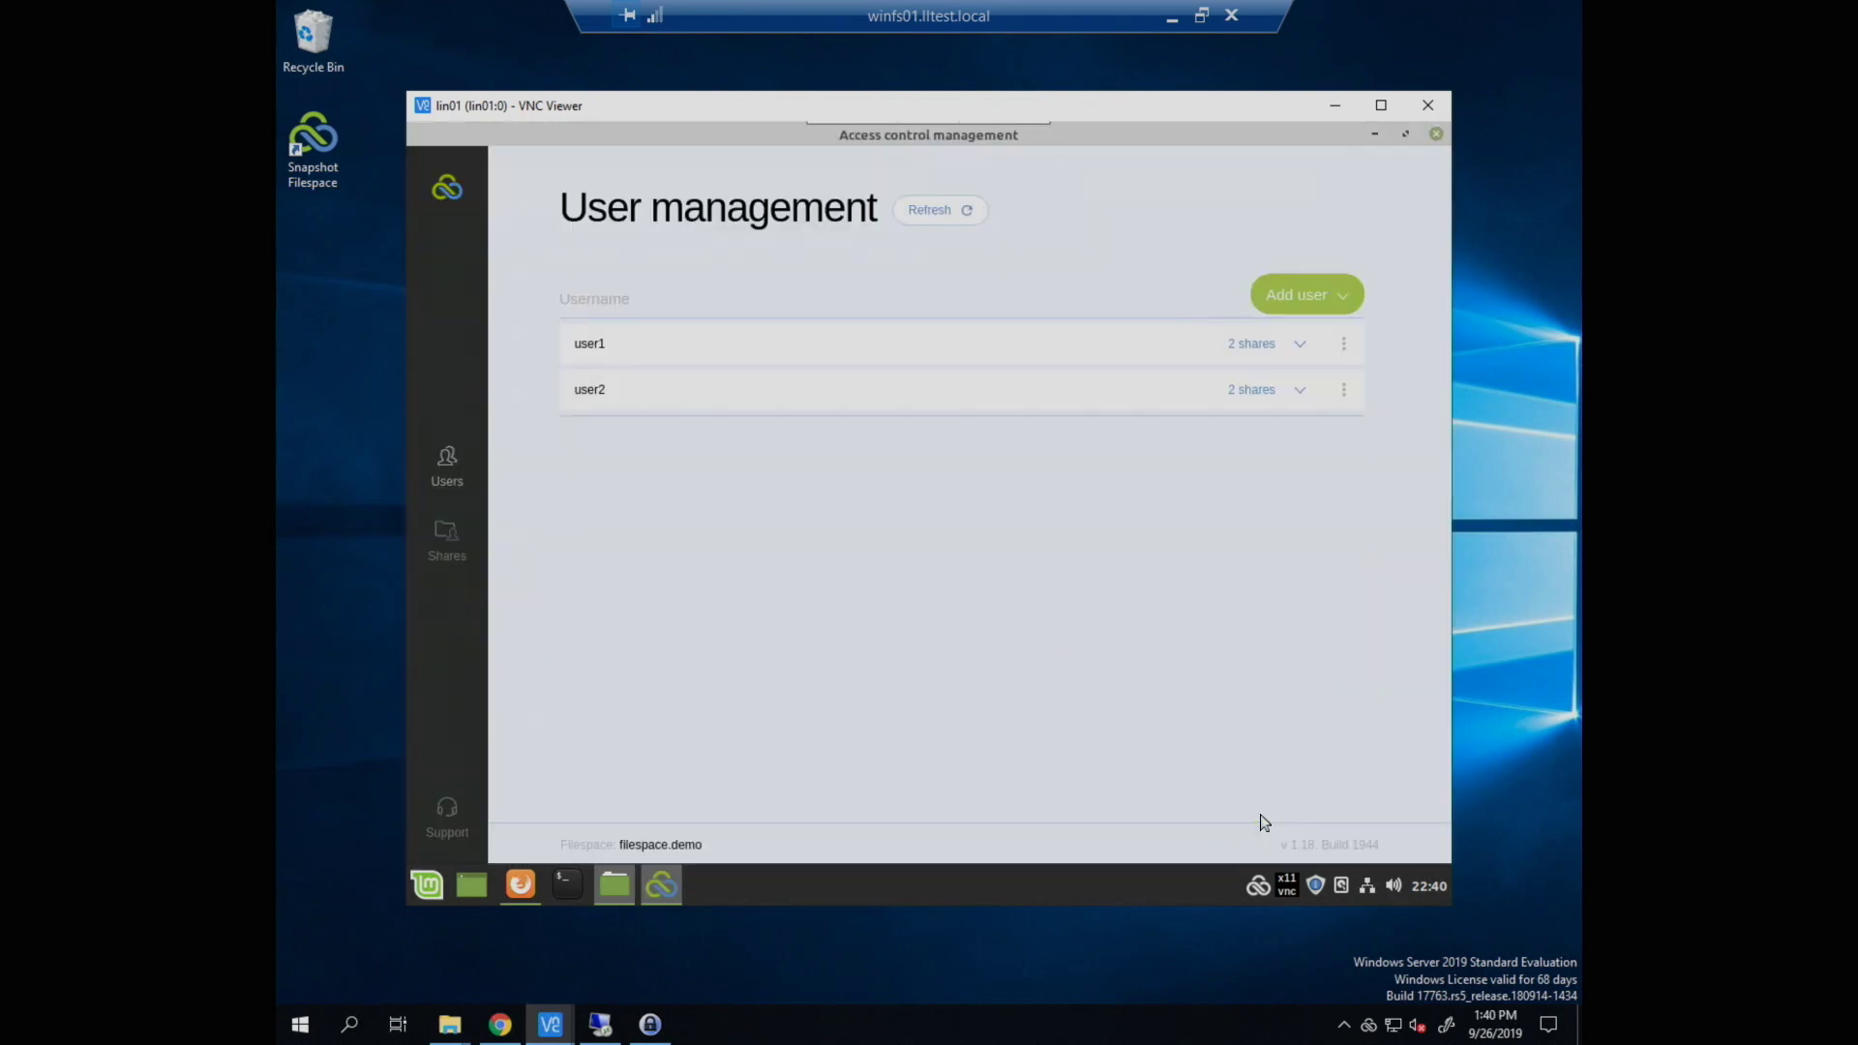
click(1287, 348)
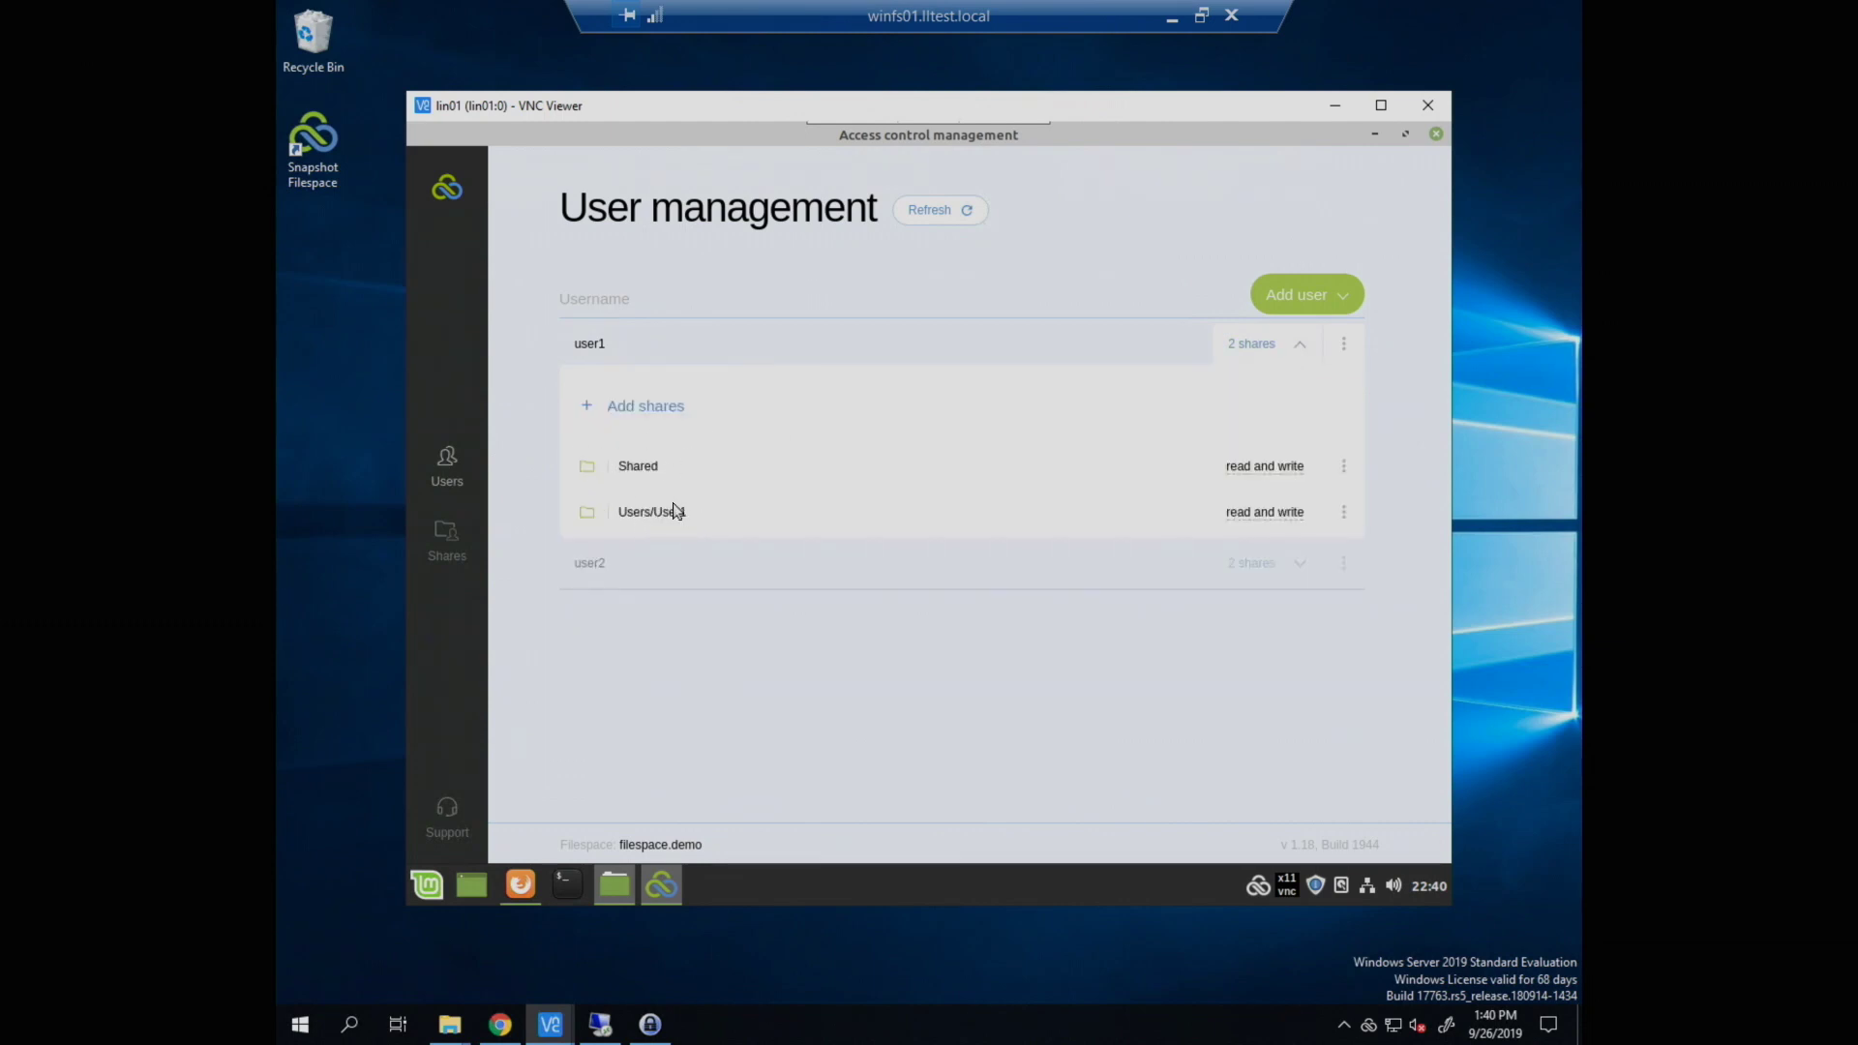
Step: Close user management and disconnect LucidLink from filespace.demo
click(1437, 135)
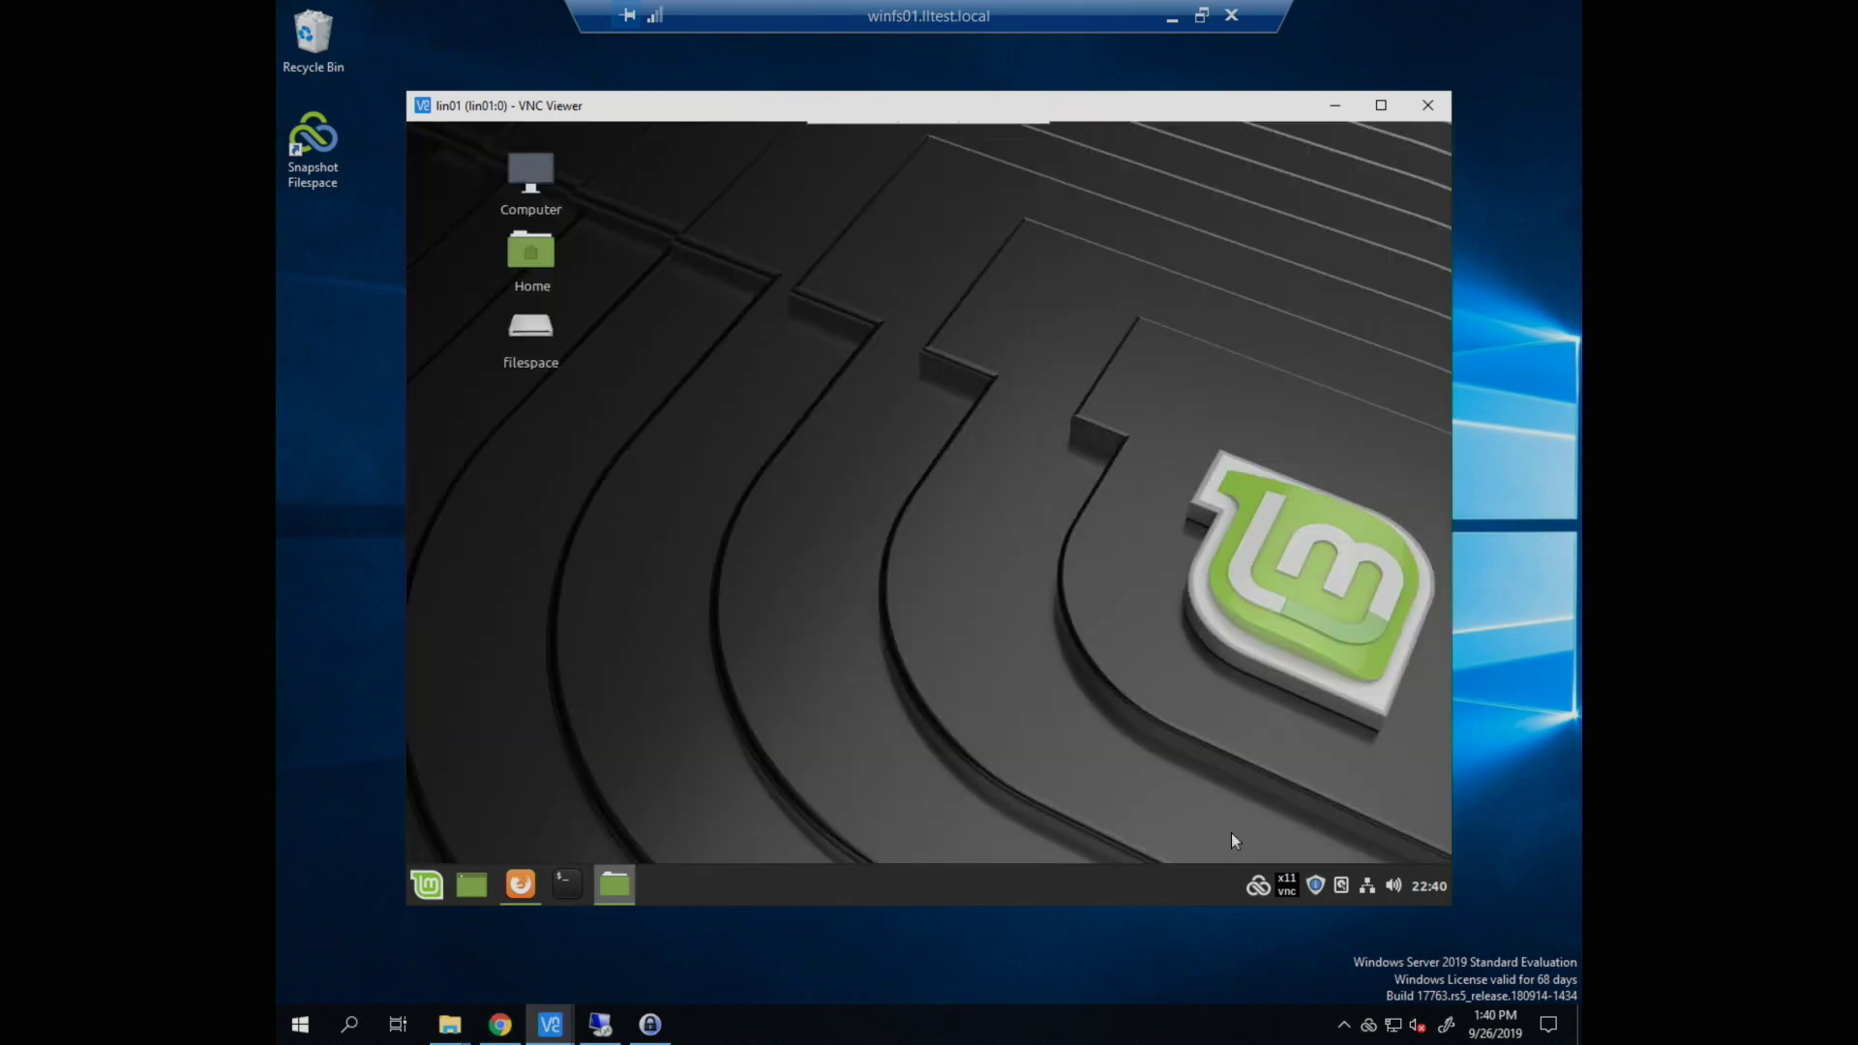
click(1256, 886)
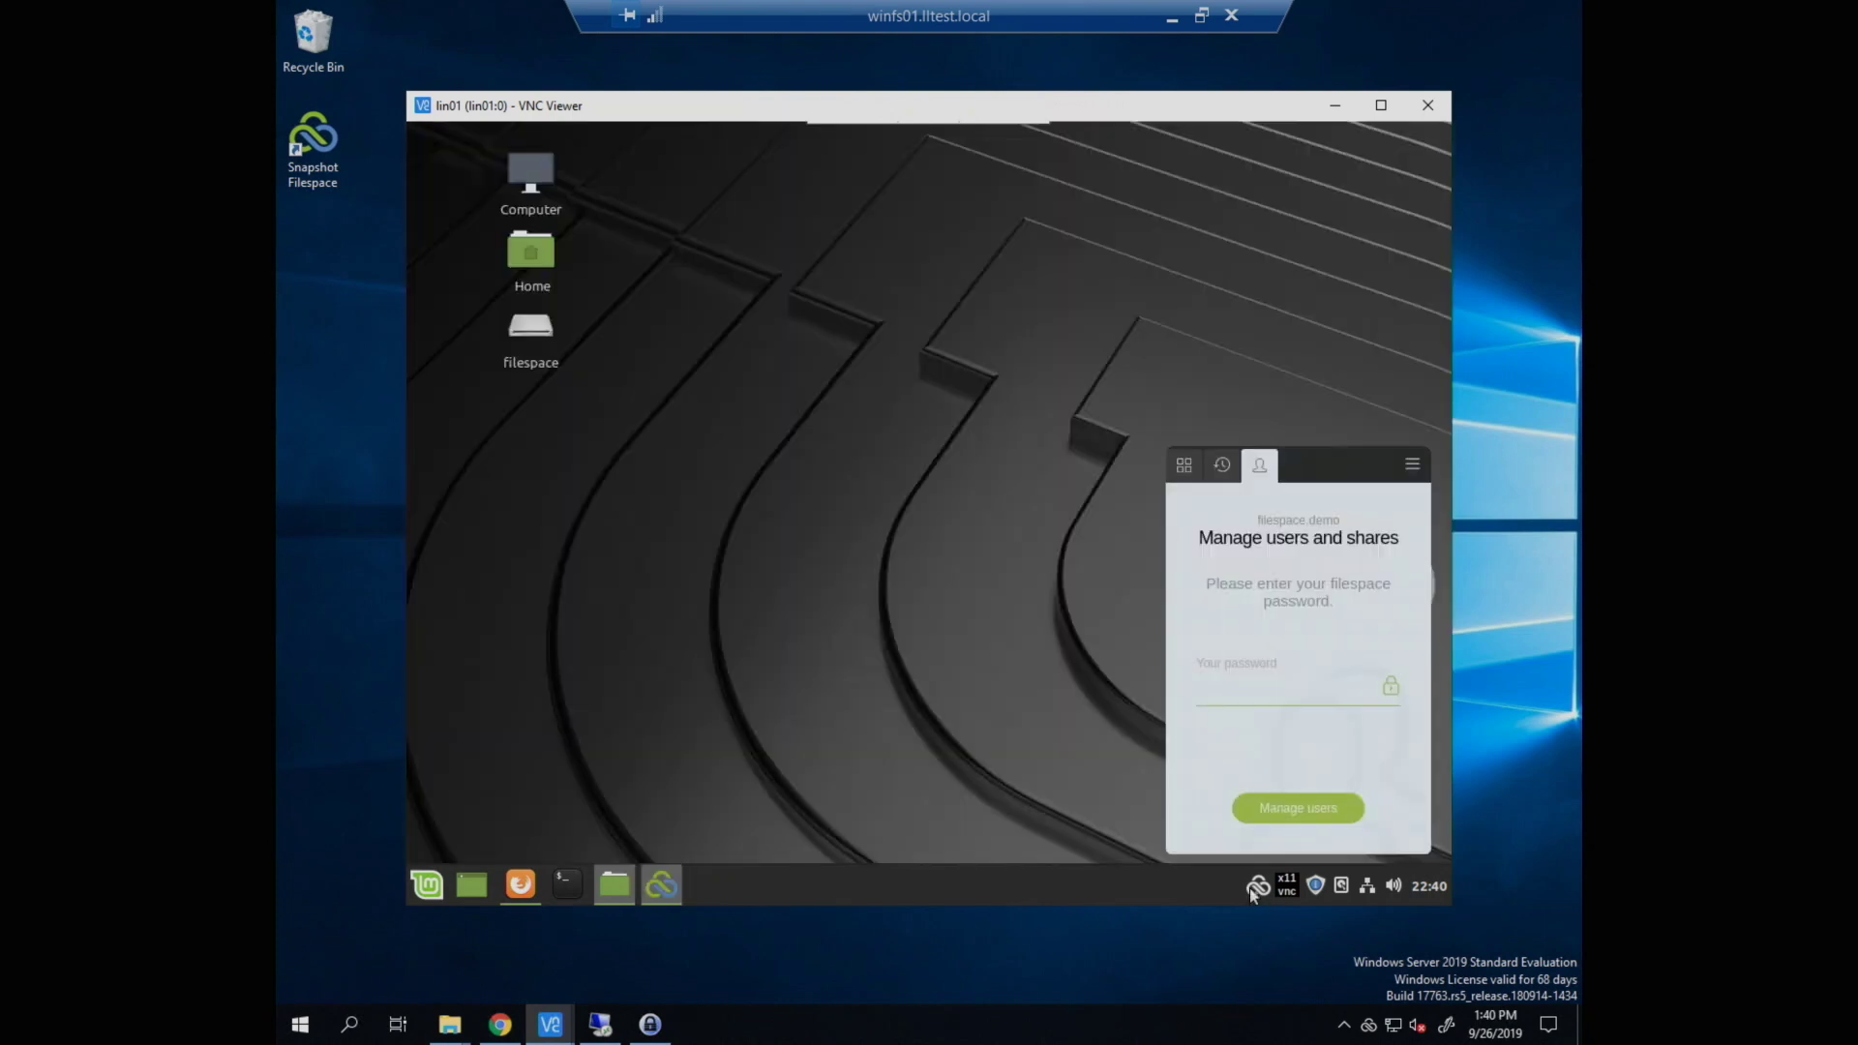
click(1421, 466)
click(1339, 560)
Step: Reconnect to filespace.demo signed in as user1
text(f)
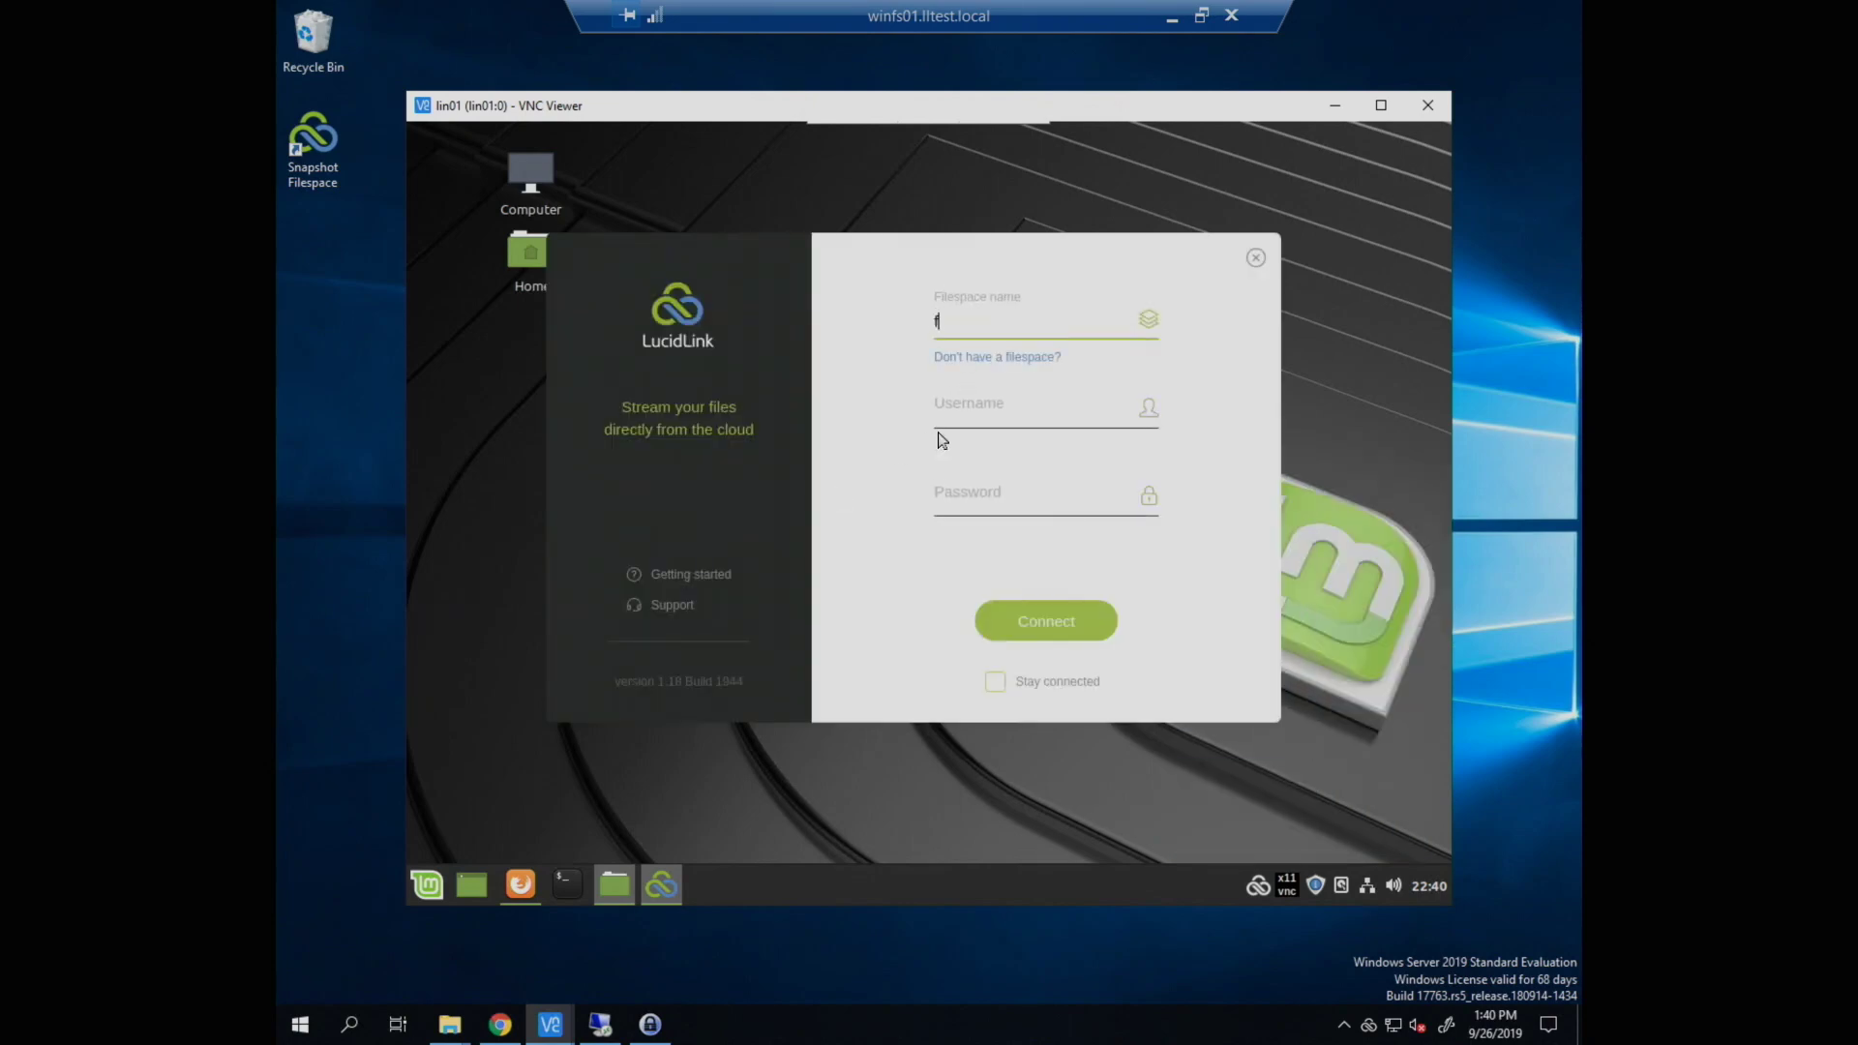
text(ilespace.demo)
key(Tab)
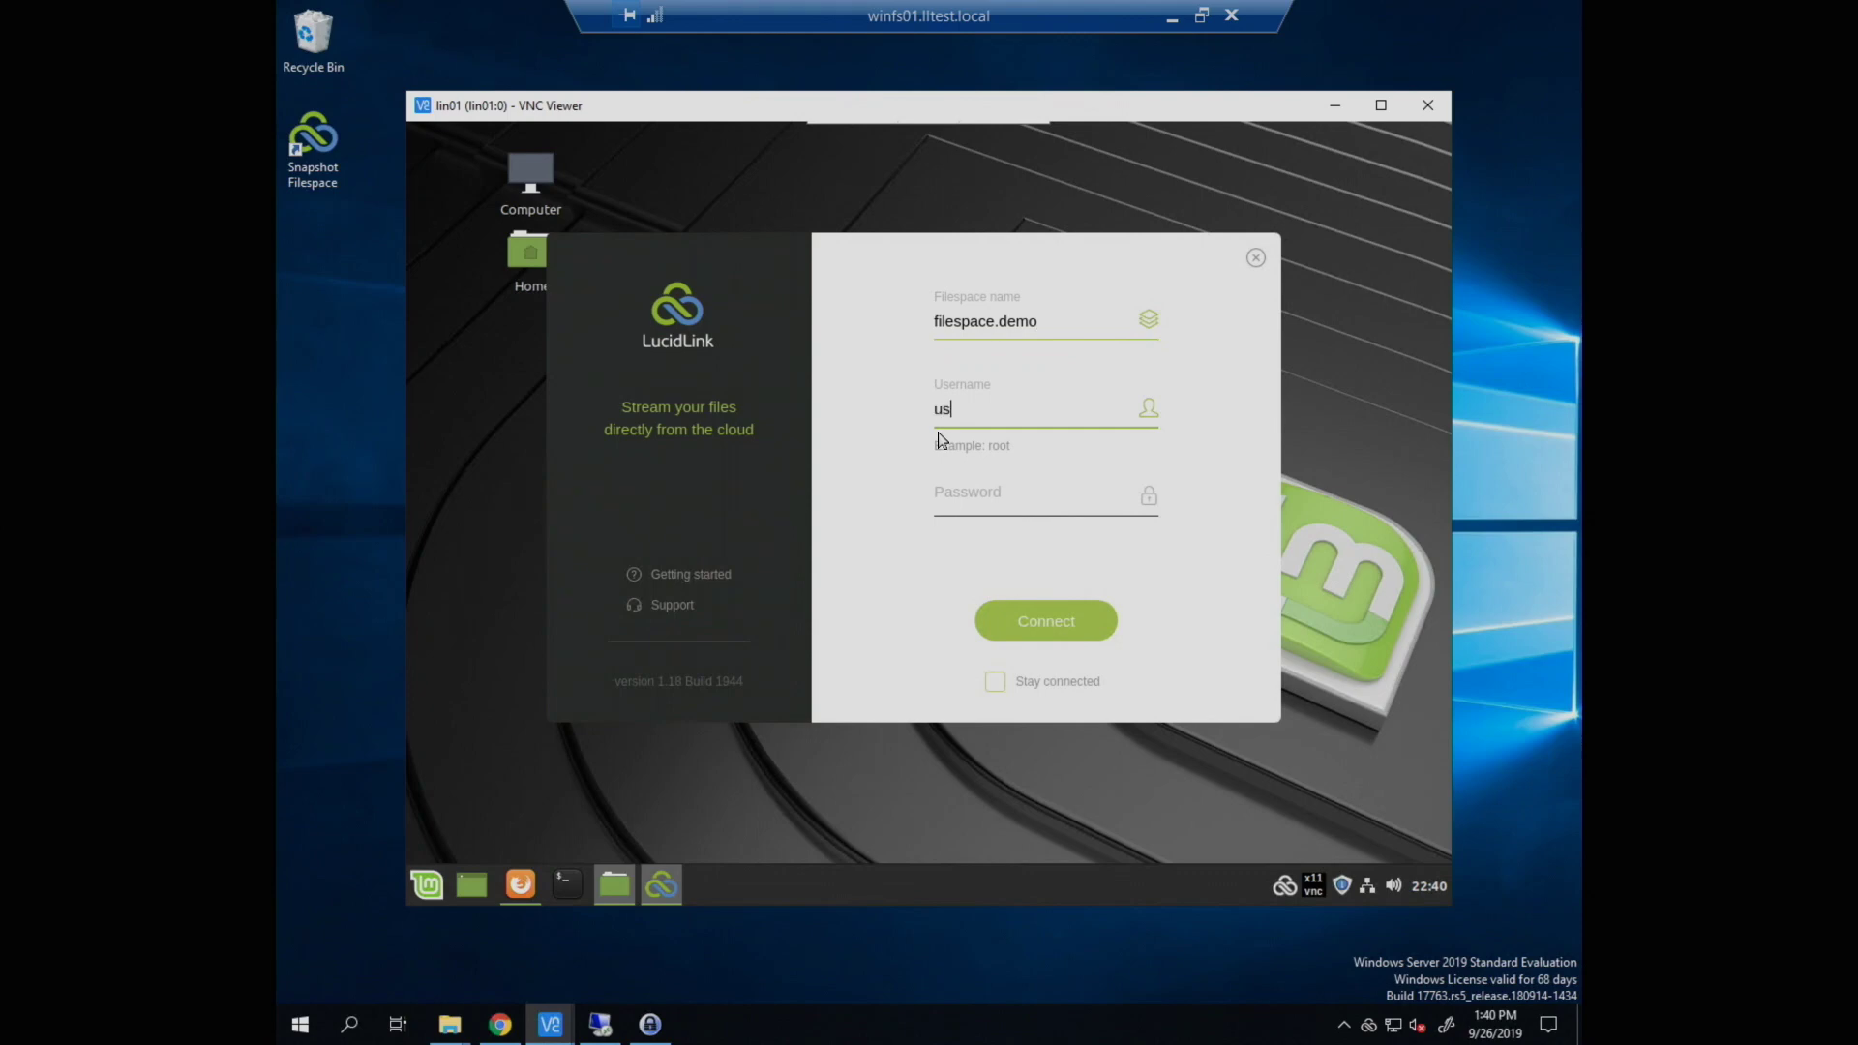
key(Tab)
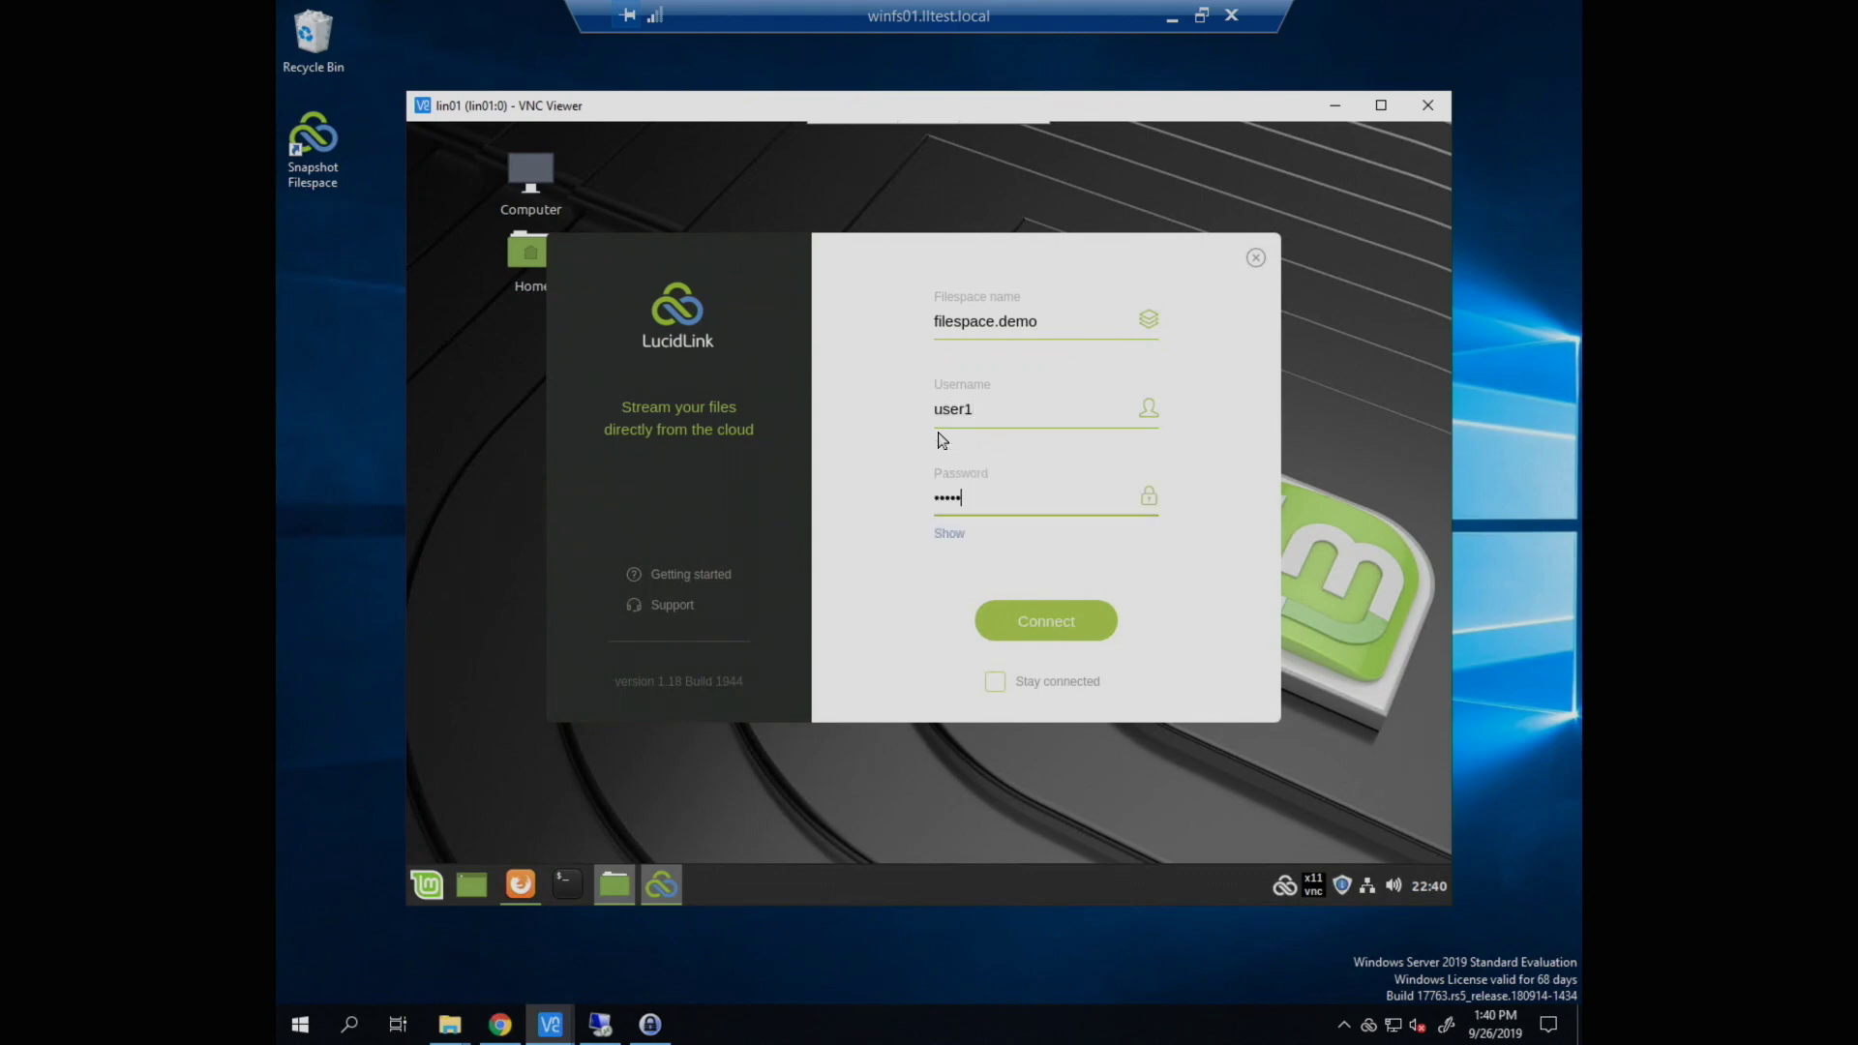
key(Return)
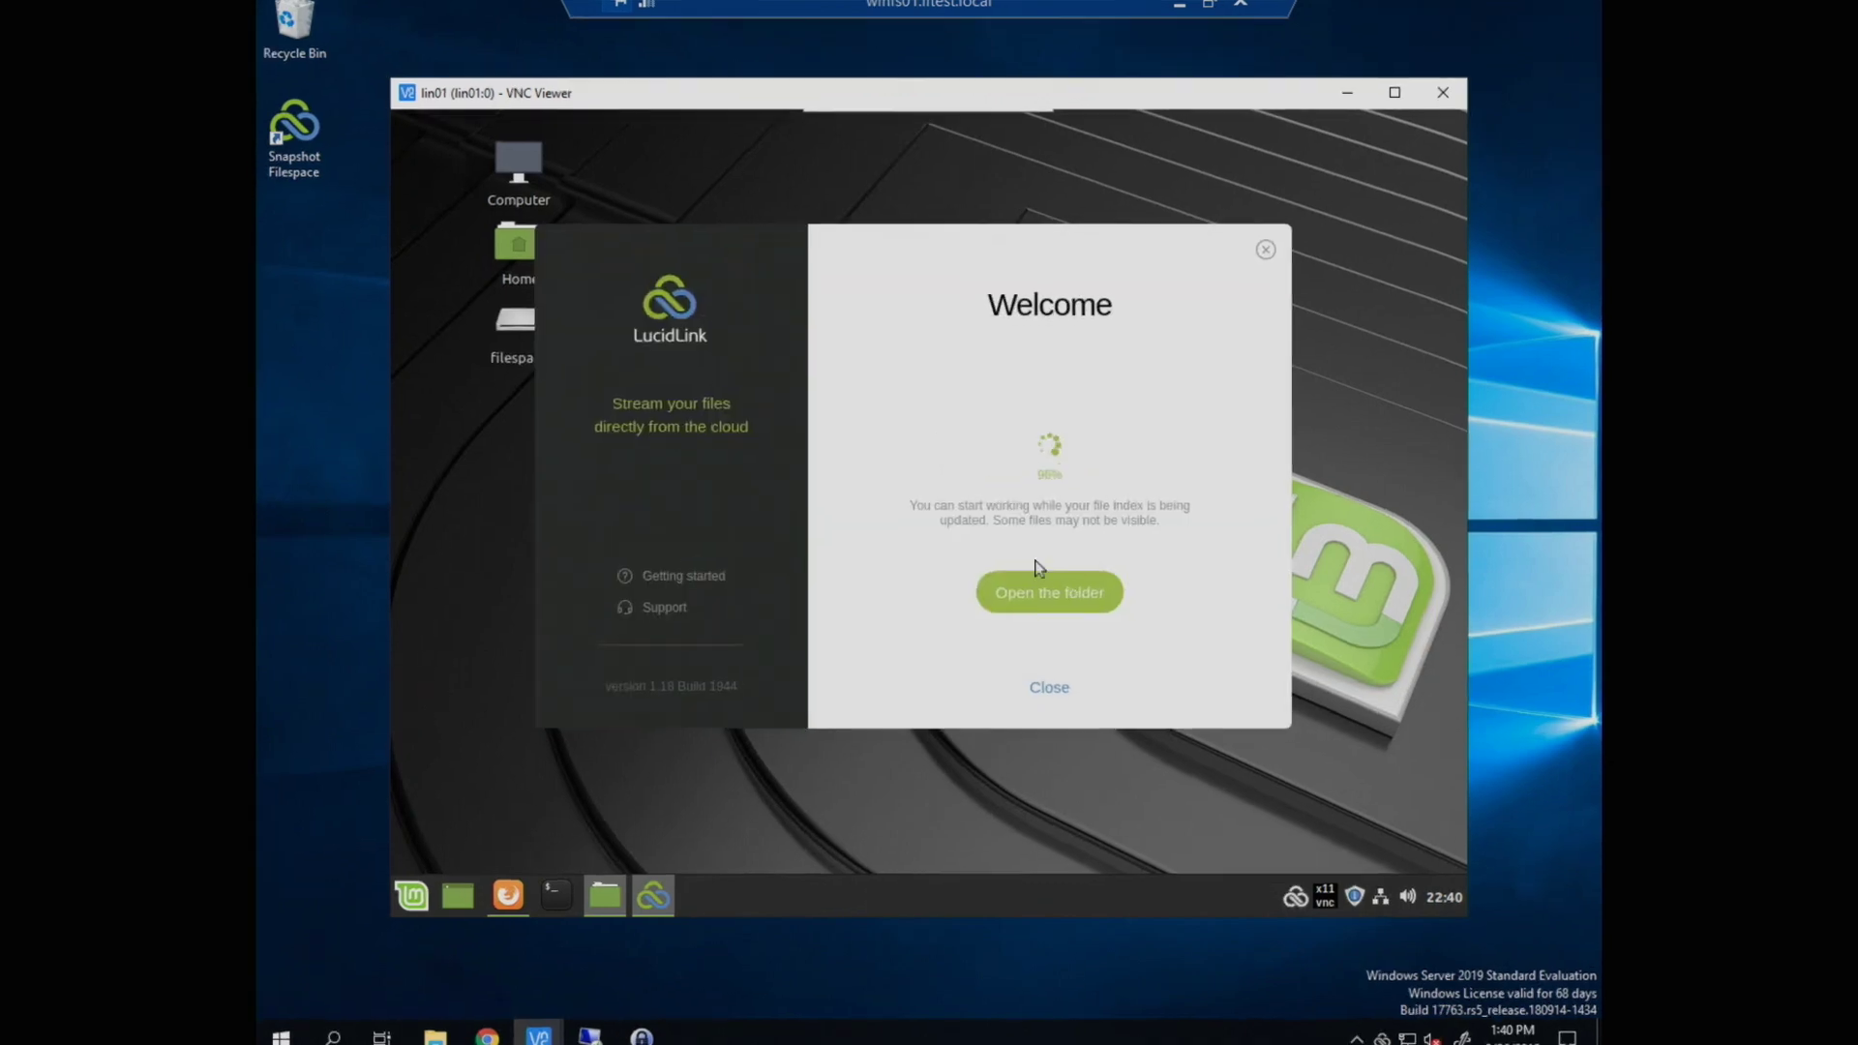
Step: Open Shared/Documents/somenewdocument.rtf from the filespace in LibreOffice Writer
click(1103, 604)
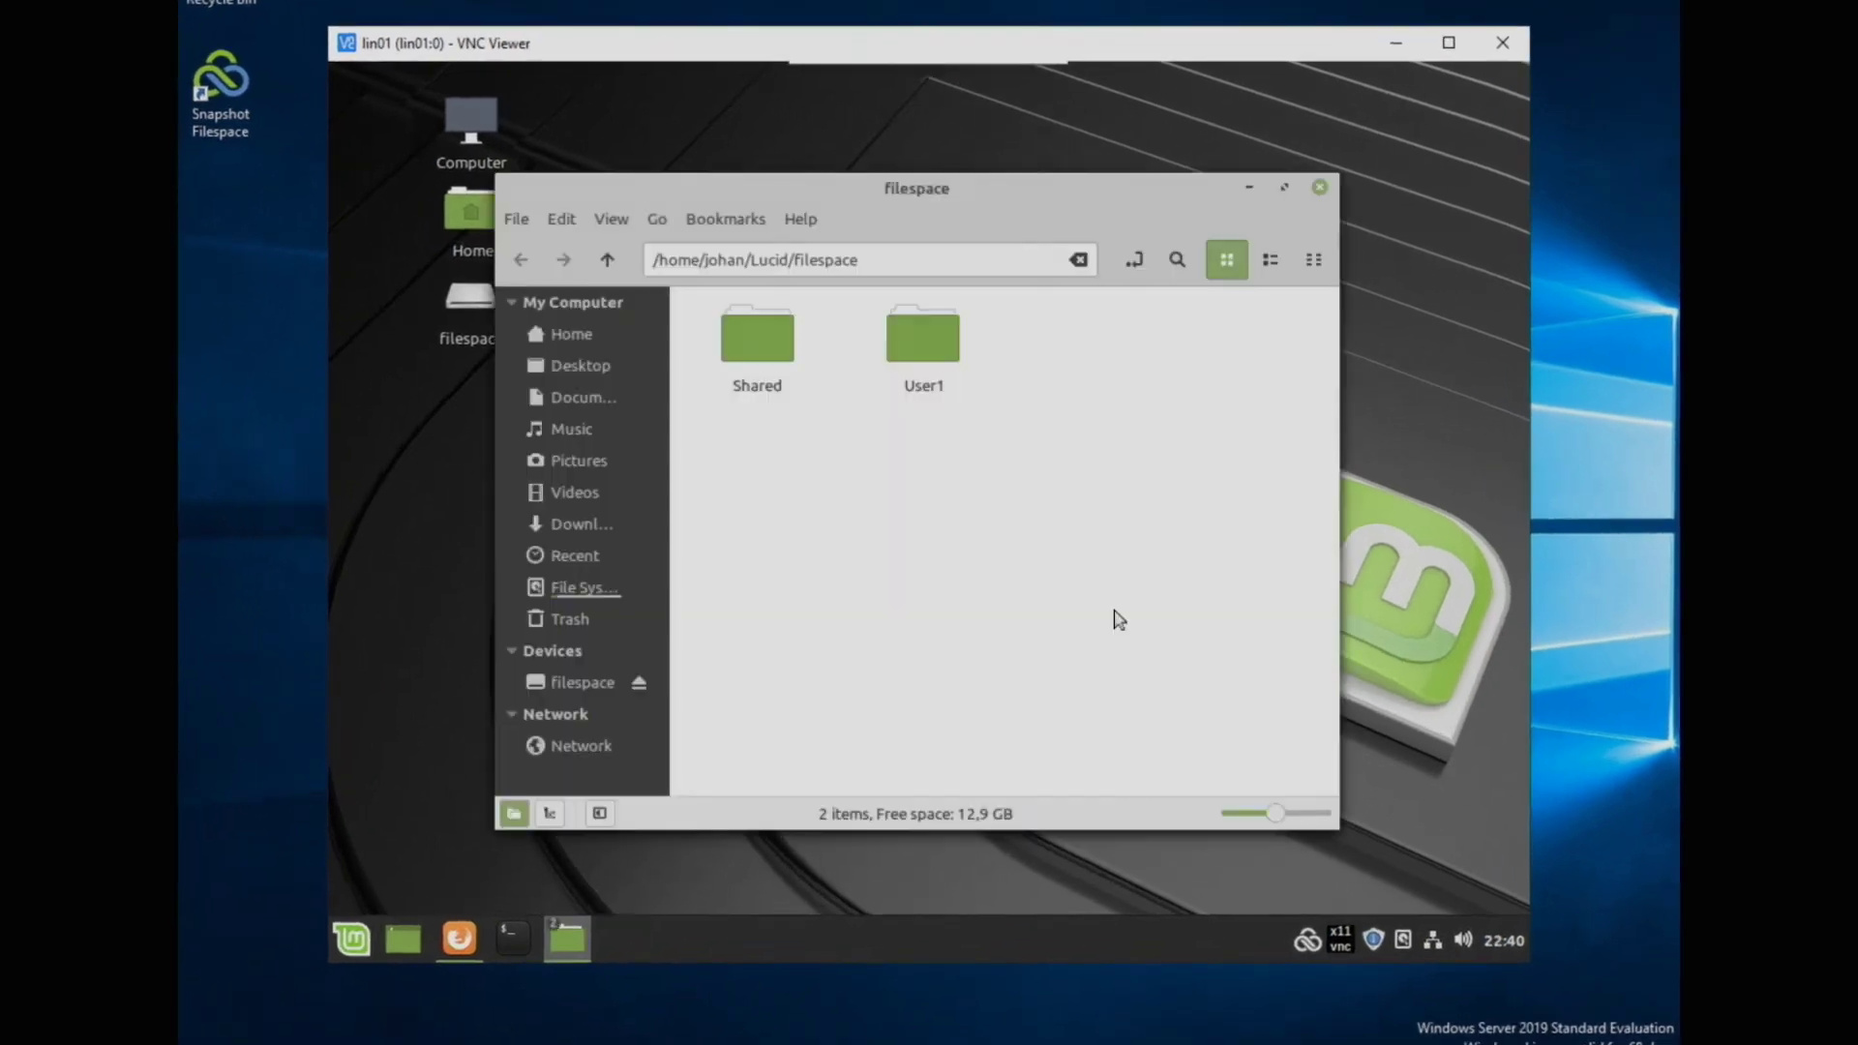
click(934, 344)
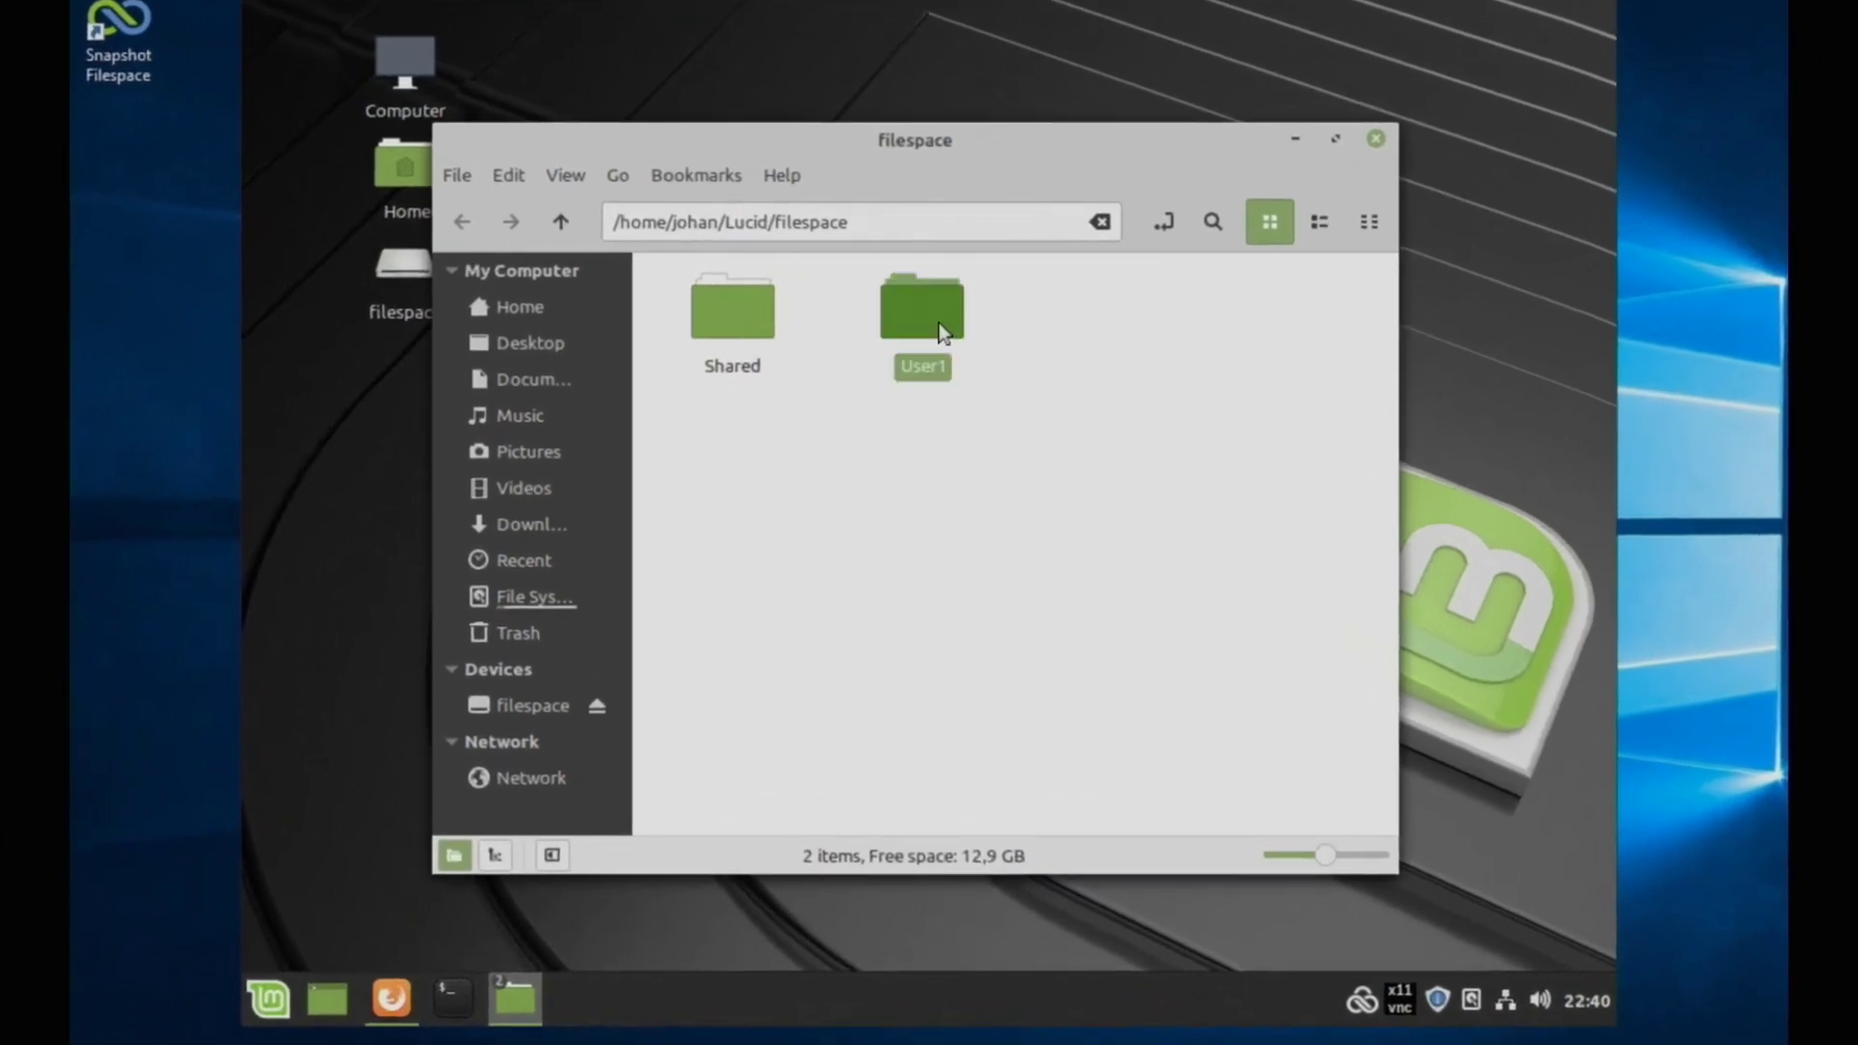
double_click(738, 327)
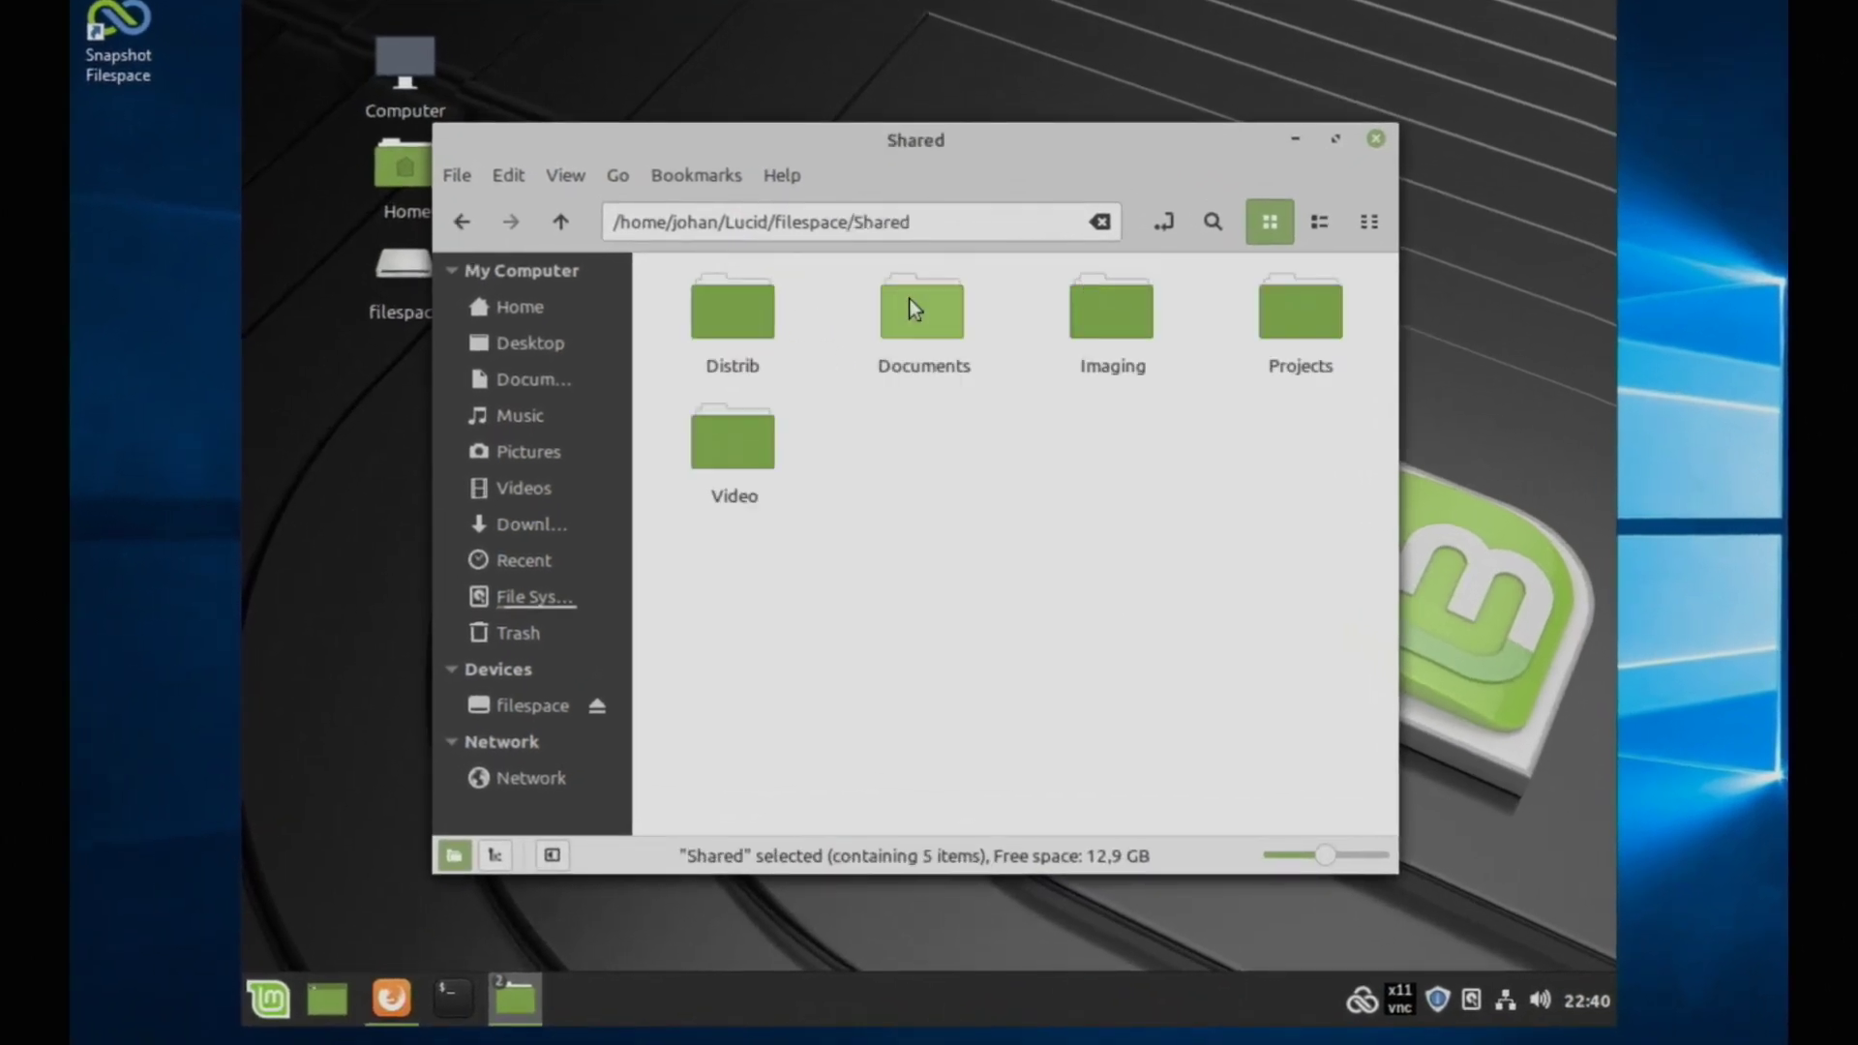
double_click(912, 303)
double_click(724, 479)
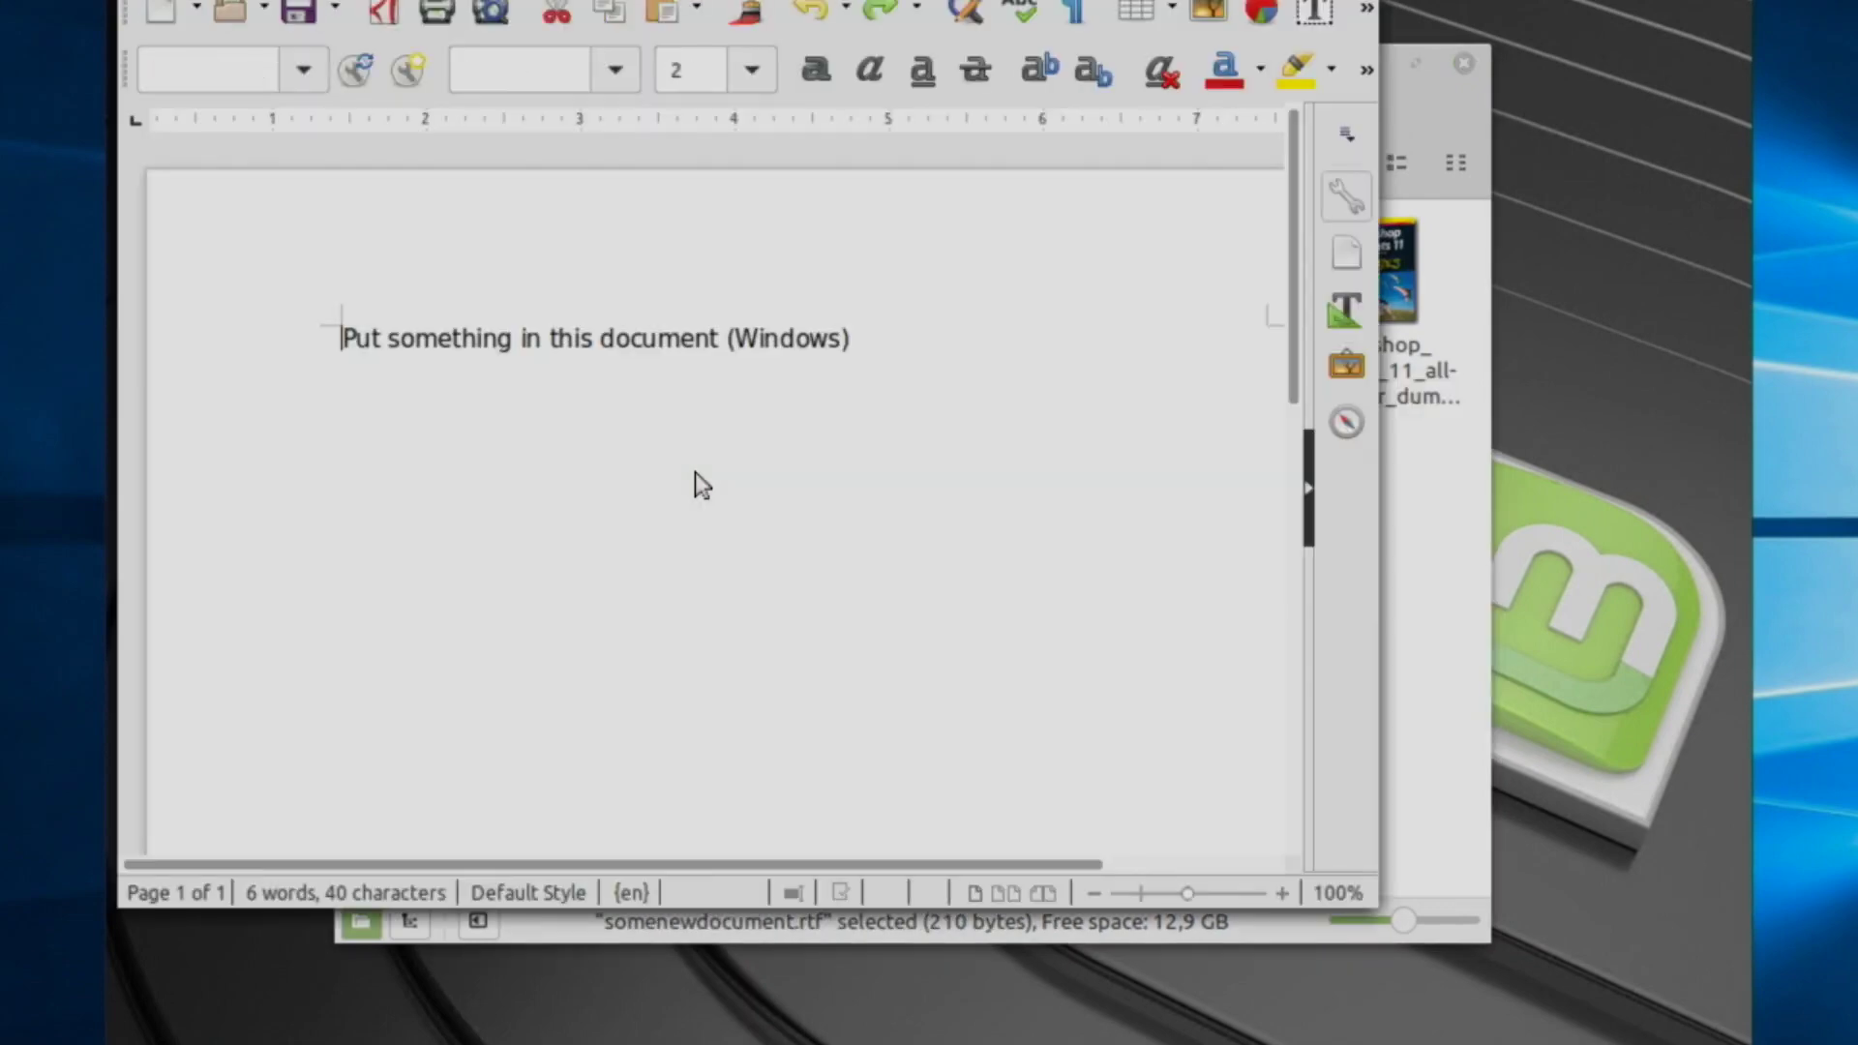
Step: Add a second line 'Put something more in this document (Linux)'
click(987, 432)
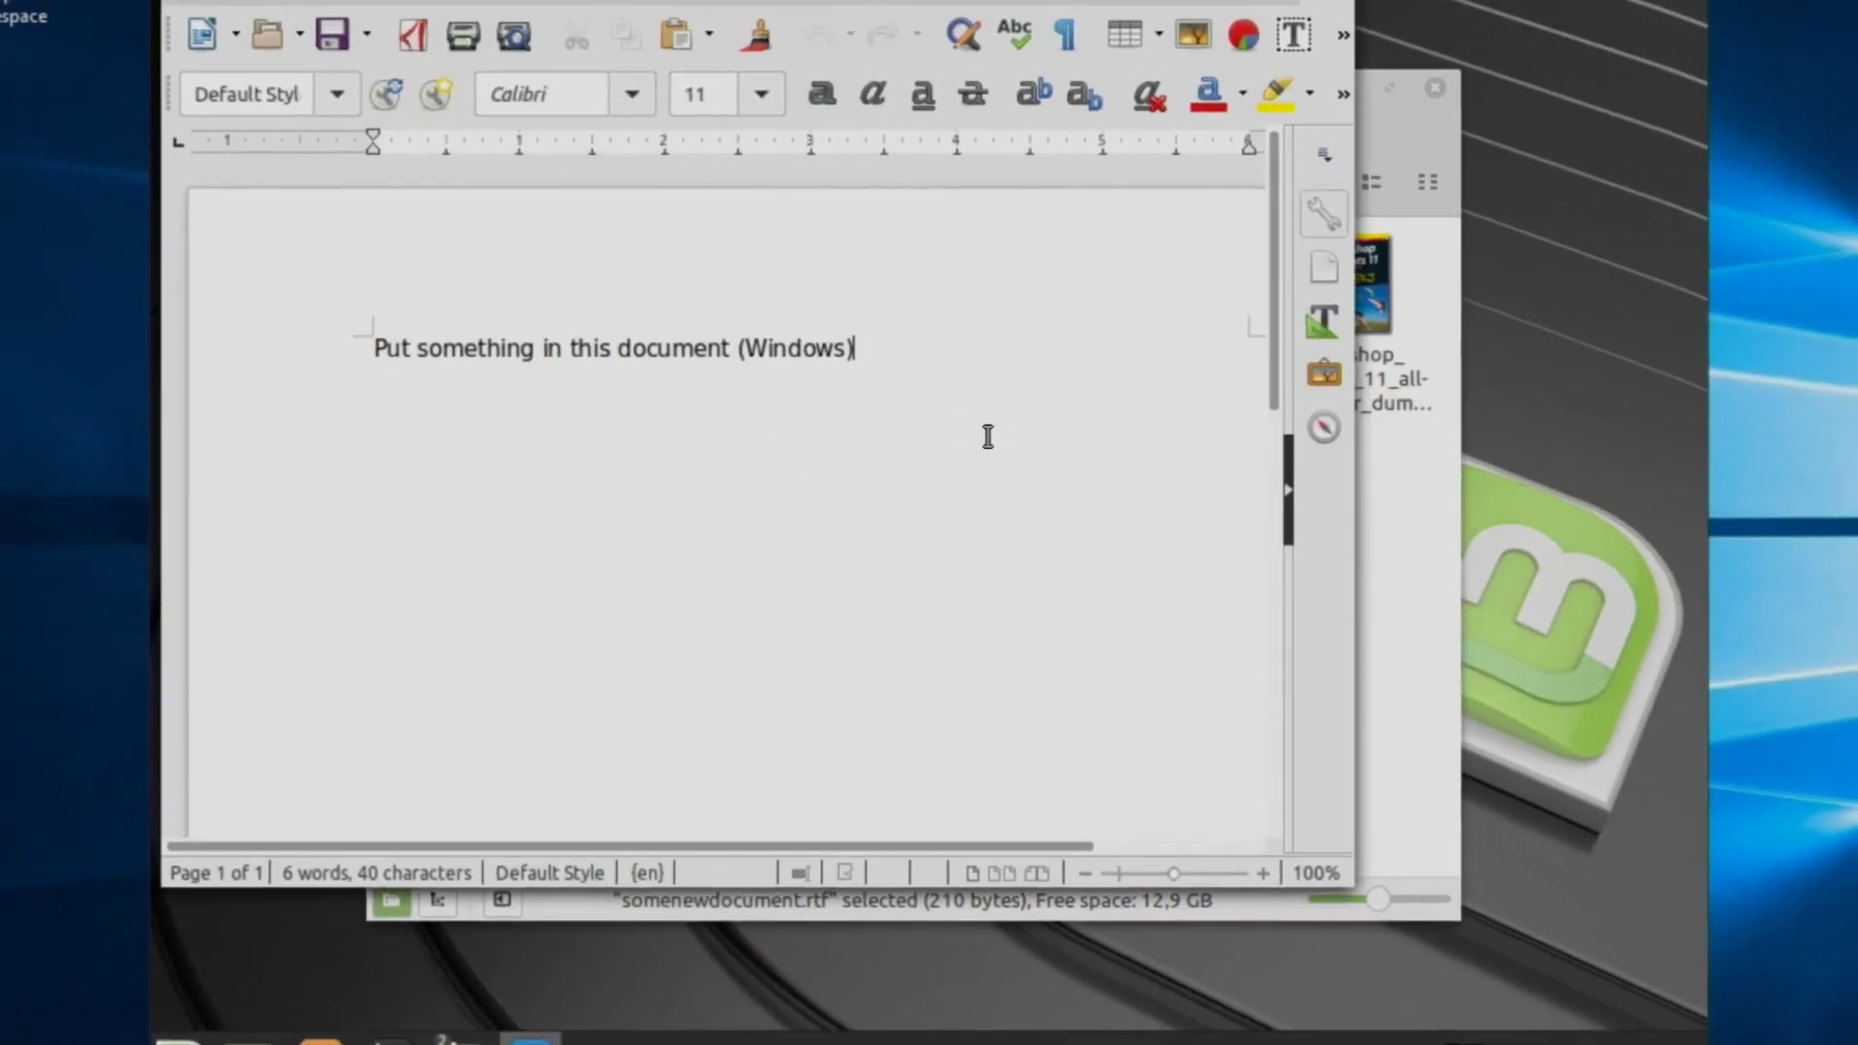
key(Return)
text(Put someth)
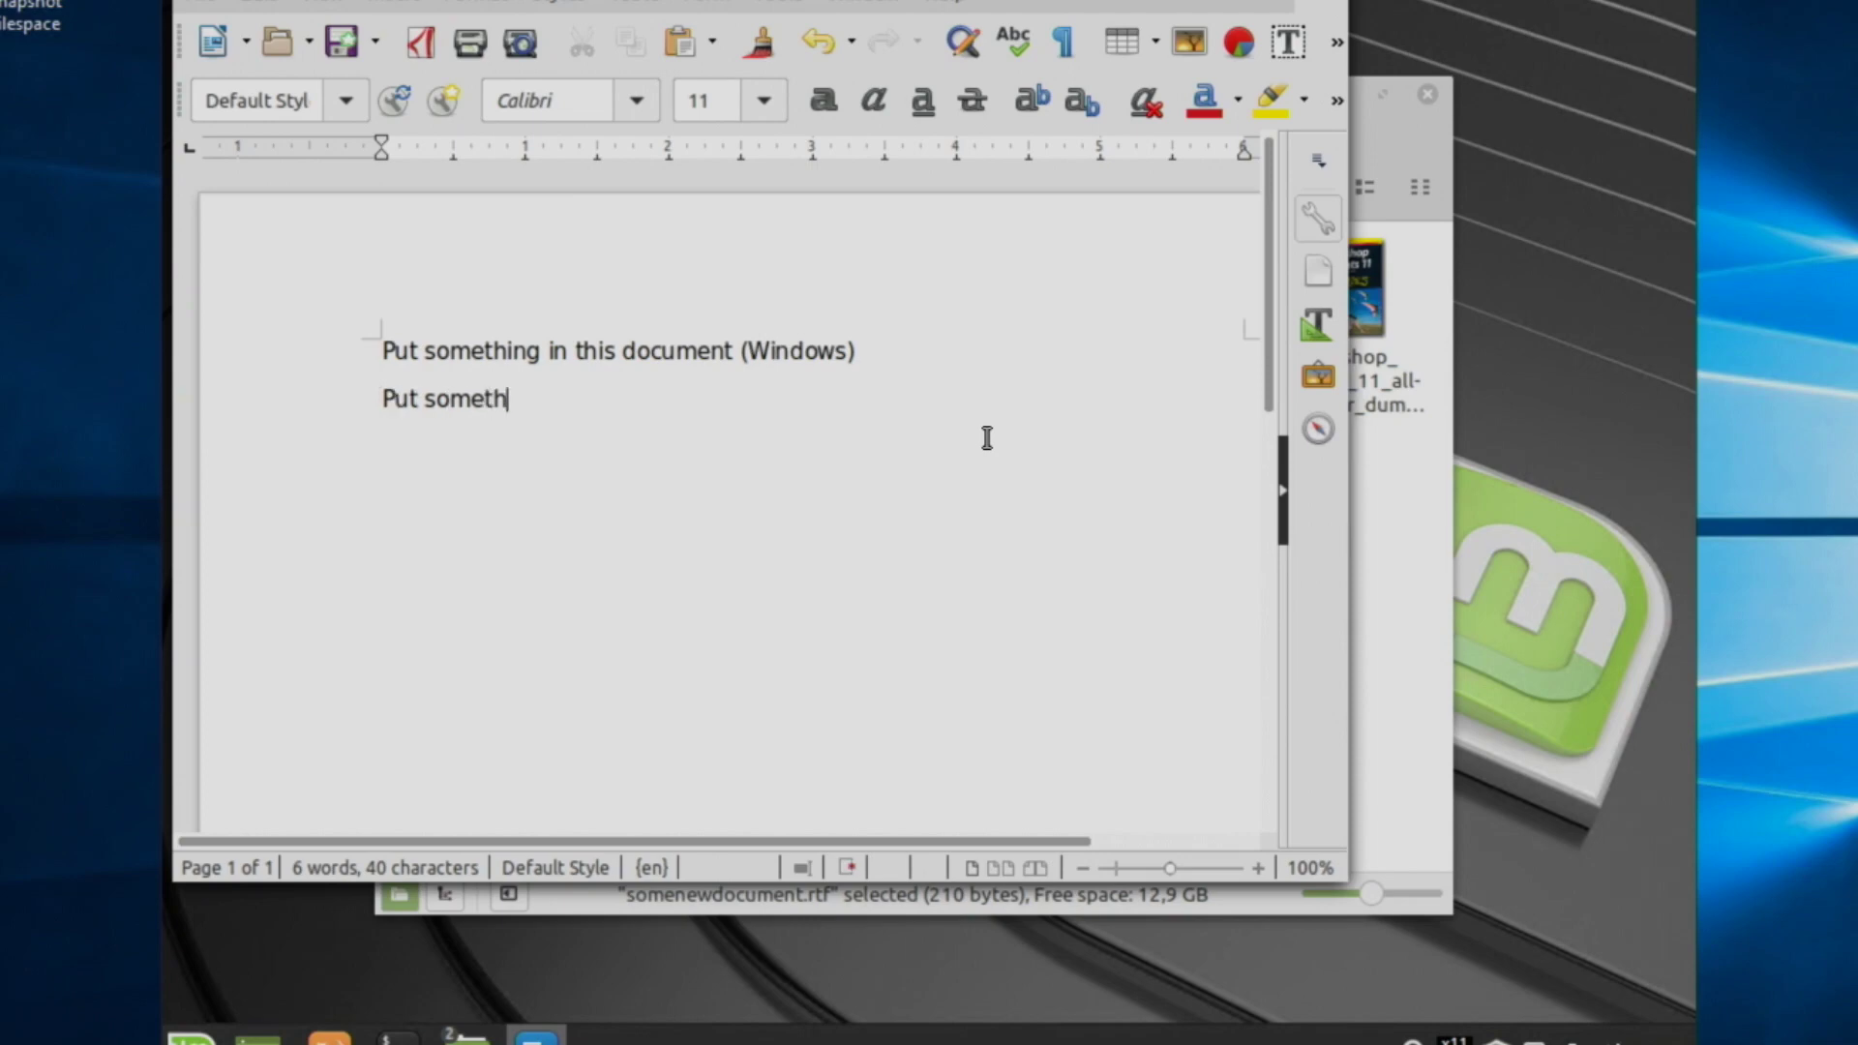
text(ing more in this docume)
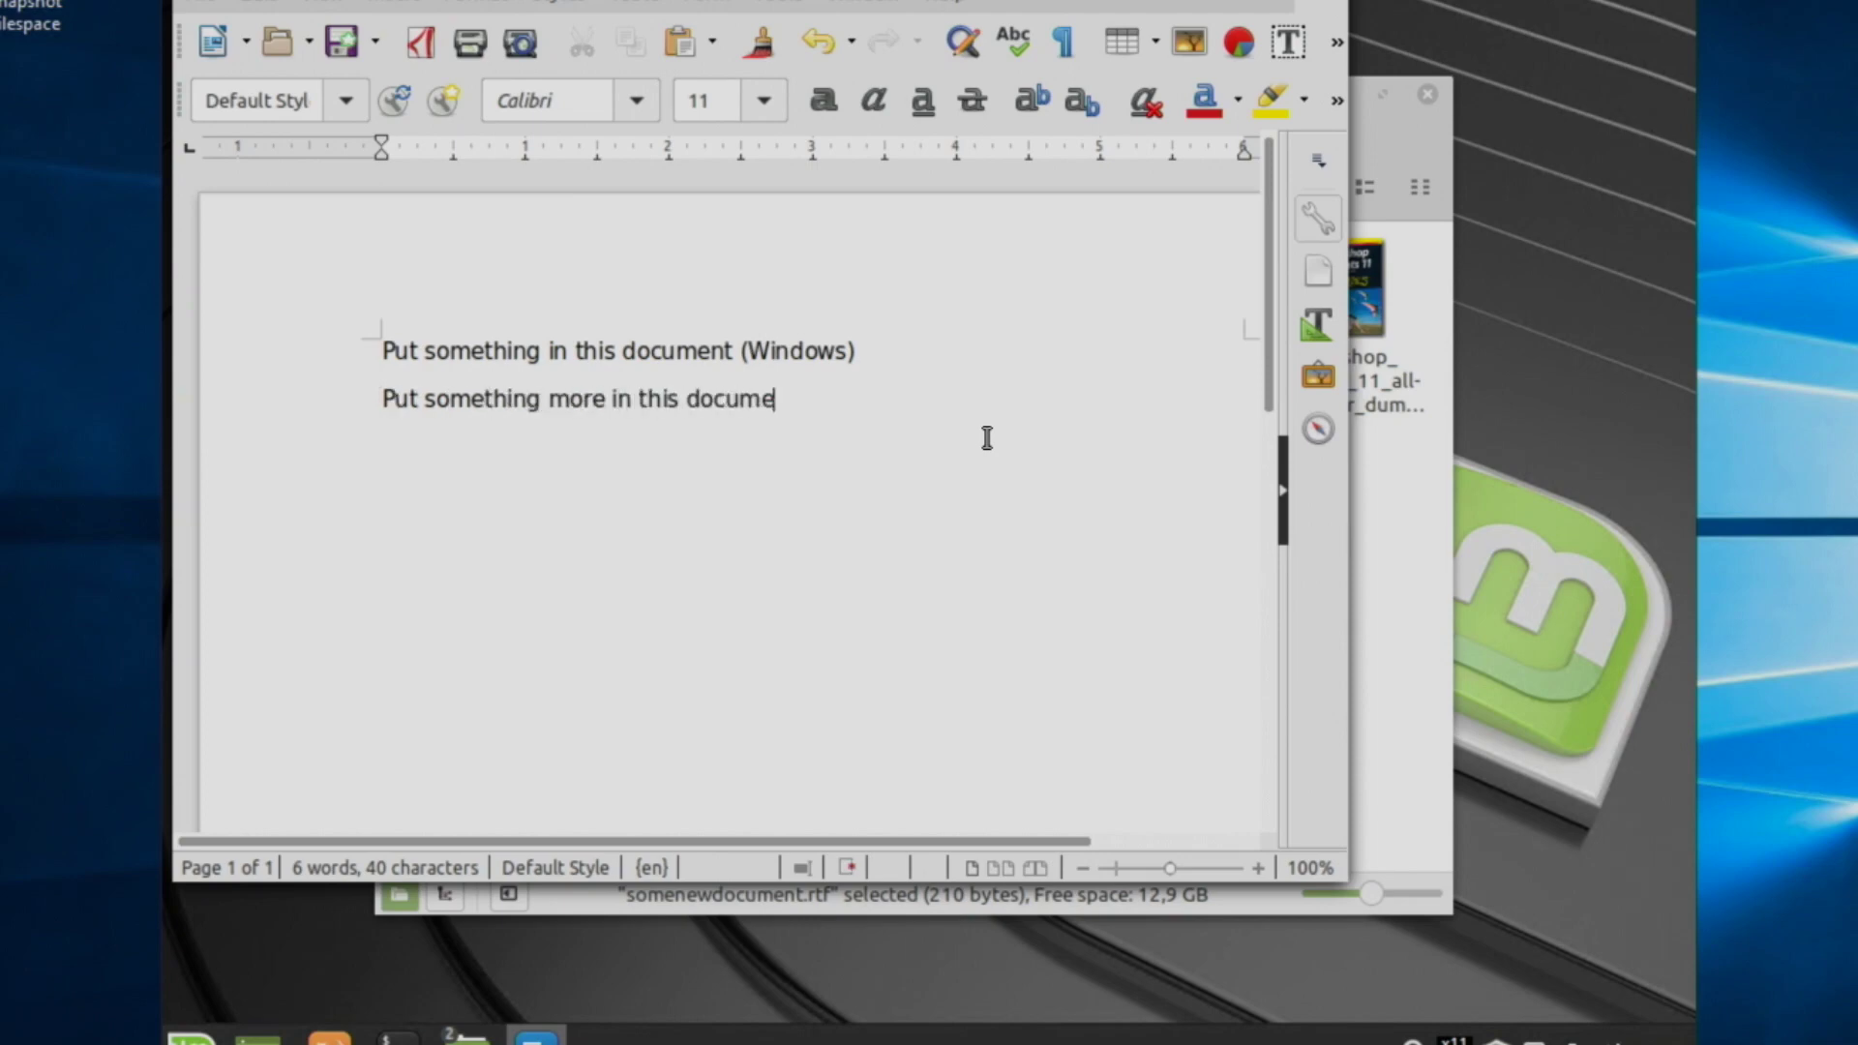
text(nt (macOS))
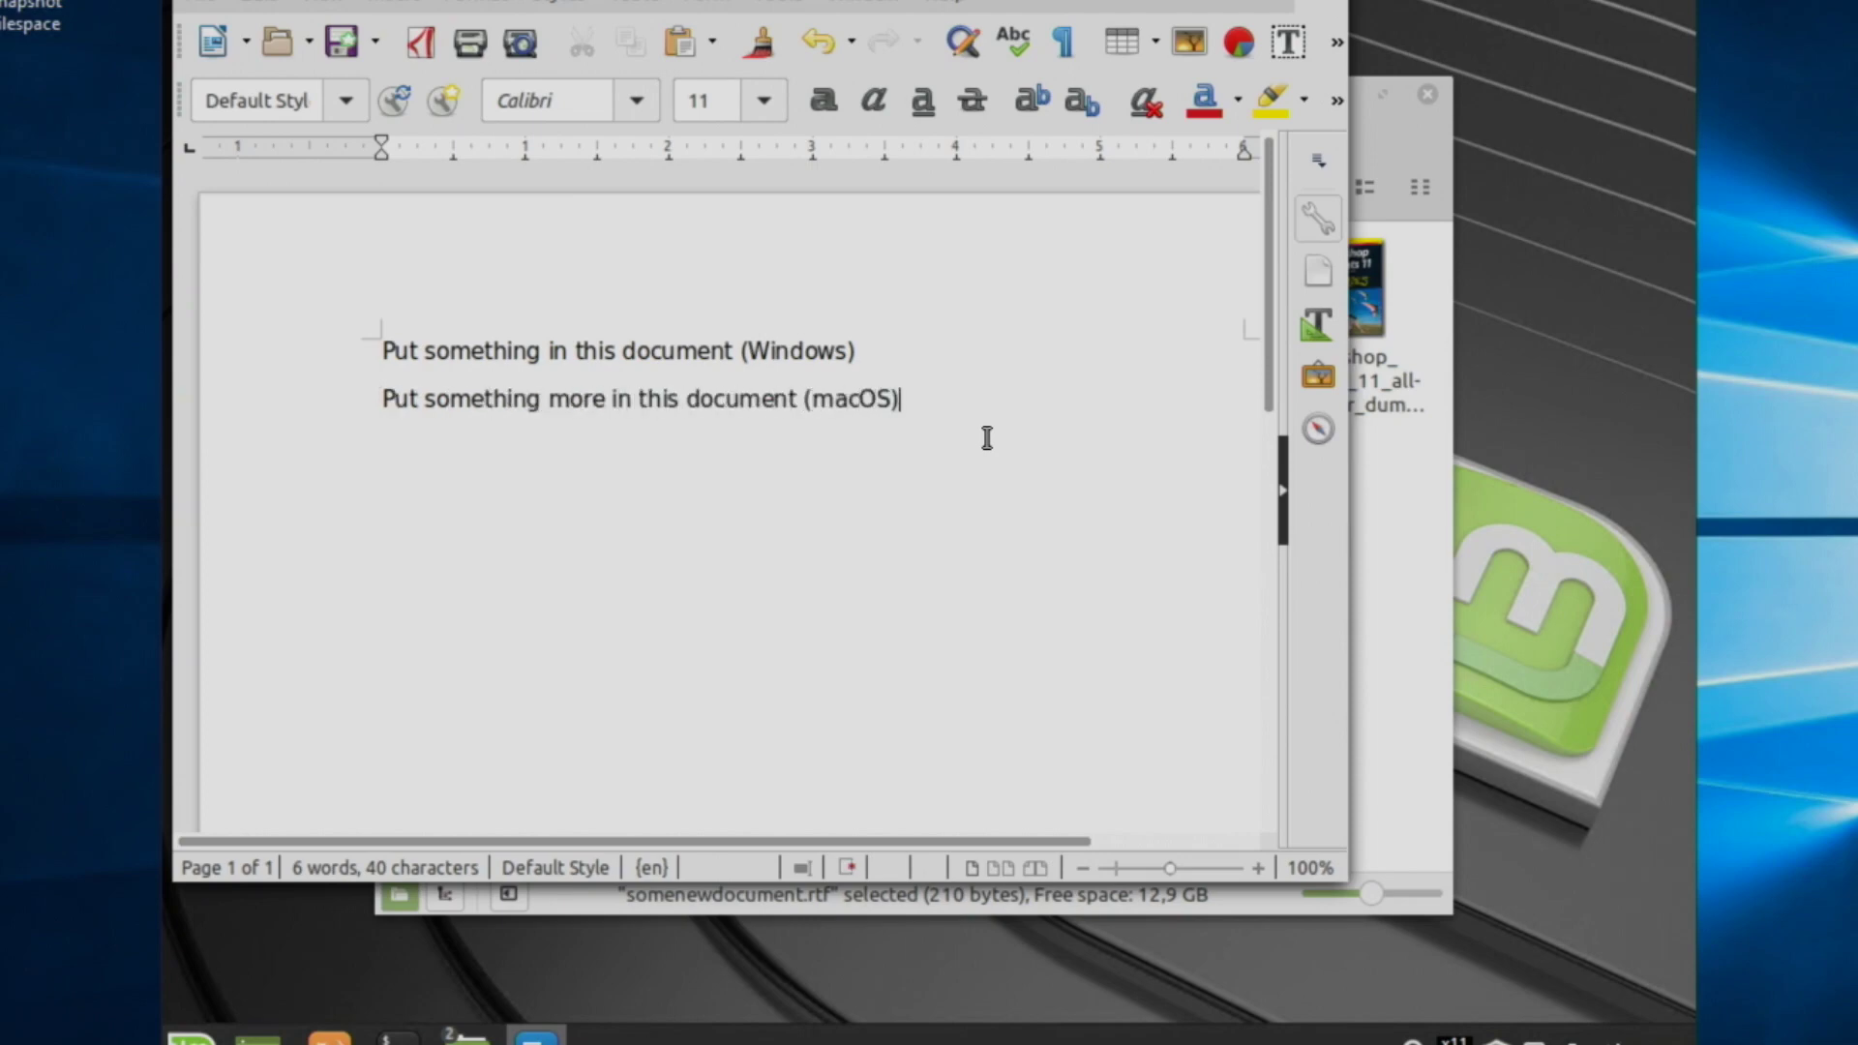
click(207, 4)
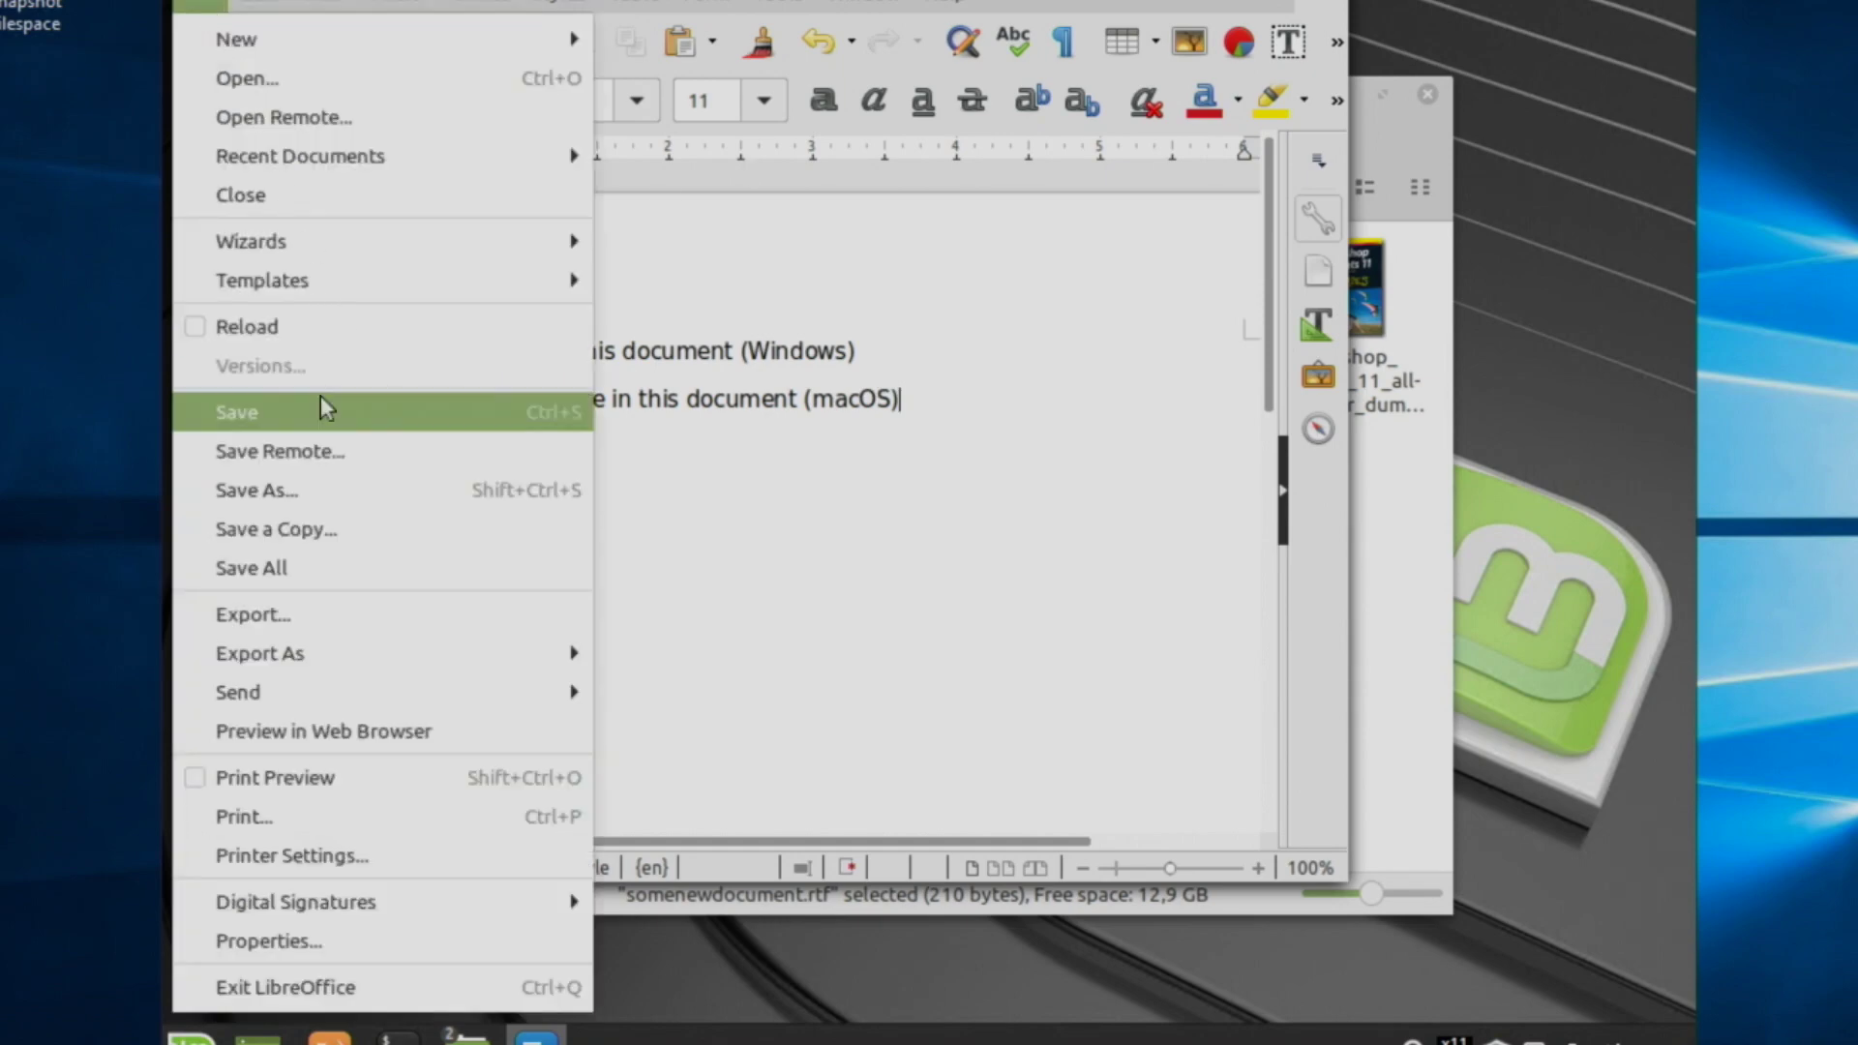
click(862, 398)
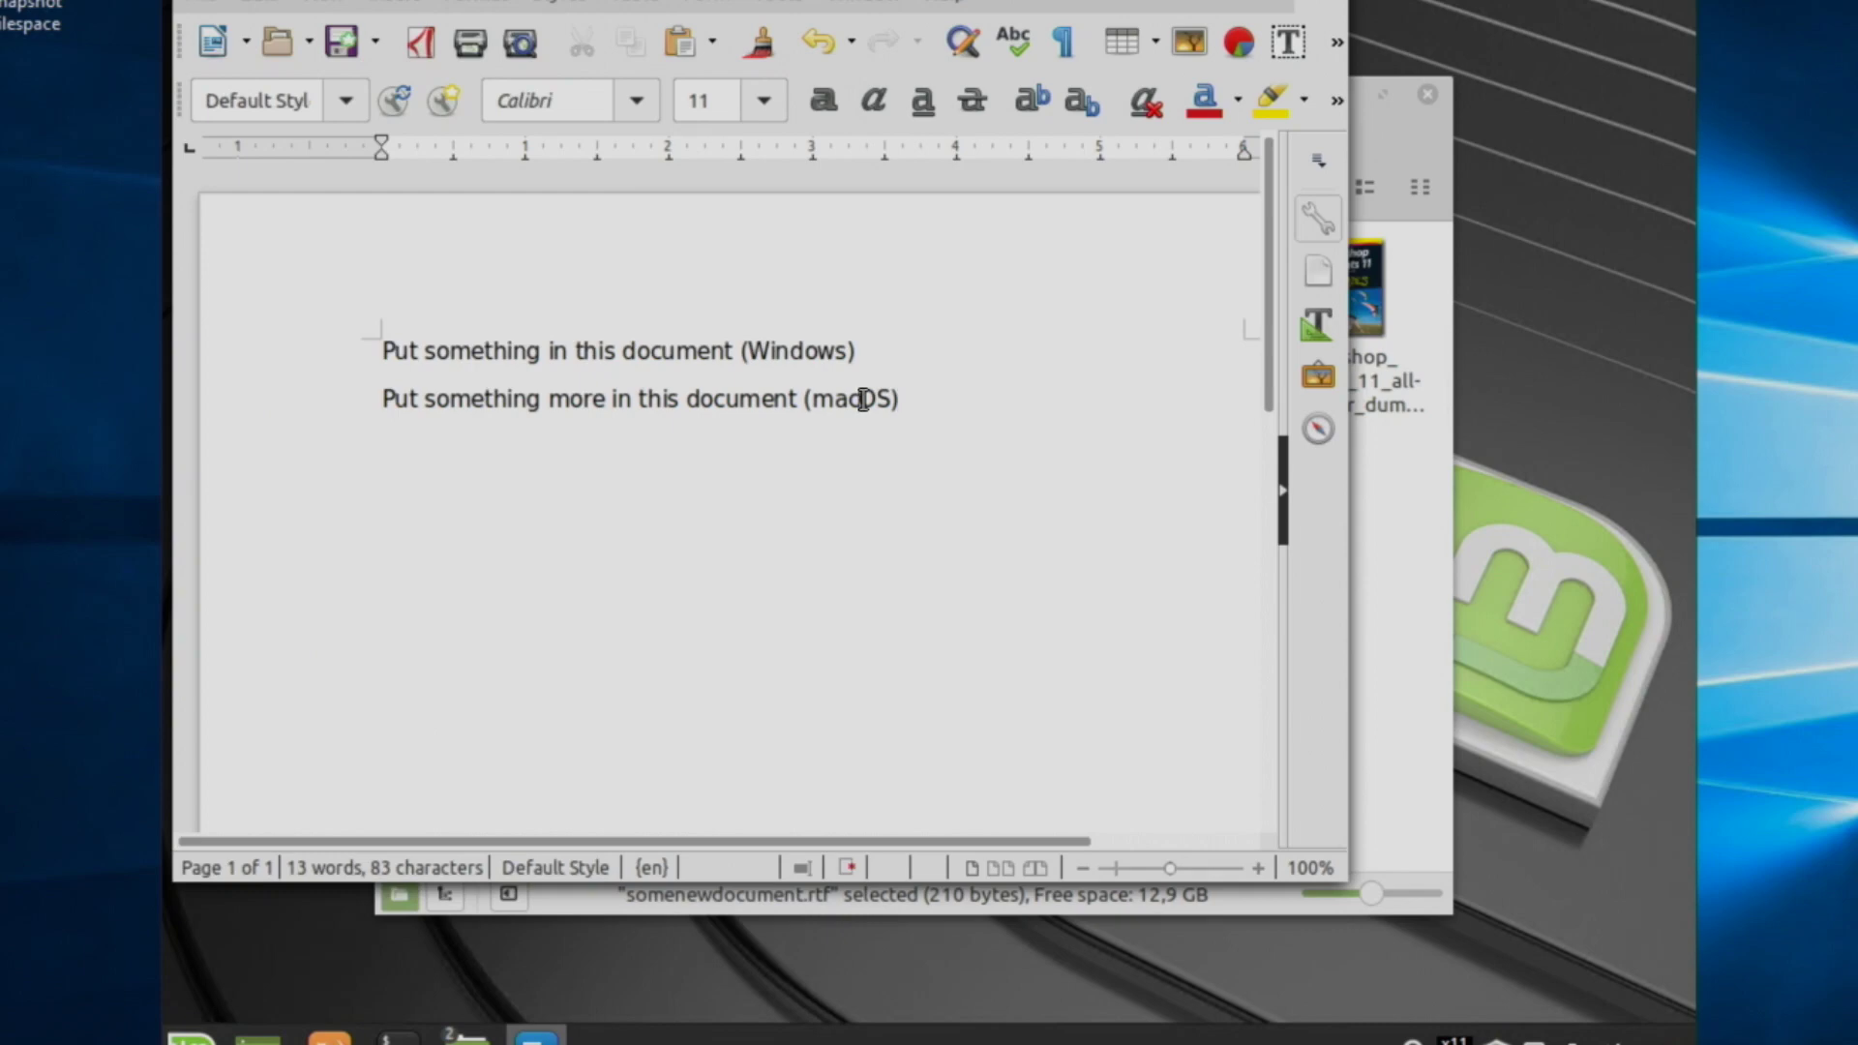
key(Delete)
key(Delete)
key(BackSpace)
key(BackSpace)
key(BackSpace)
key(BackSpace)
text(L)inux)
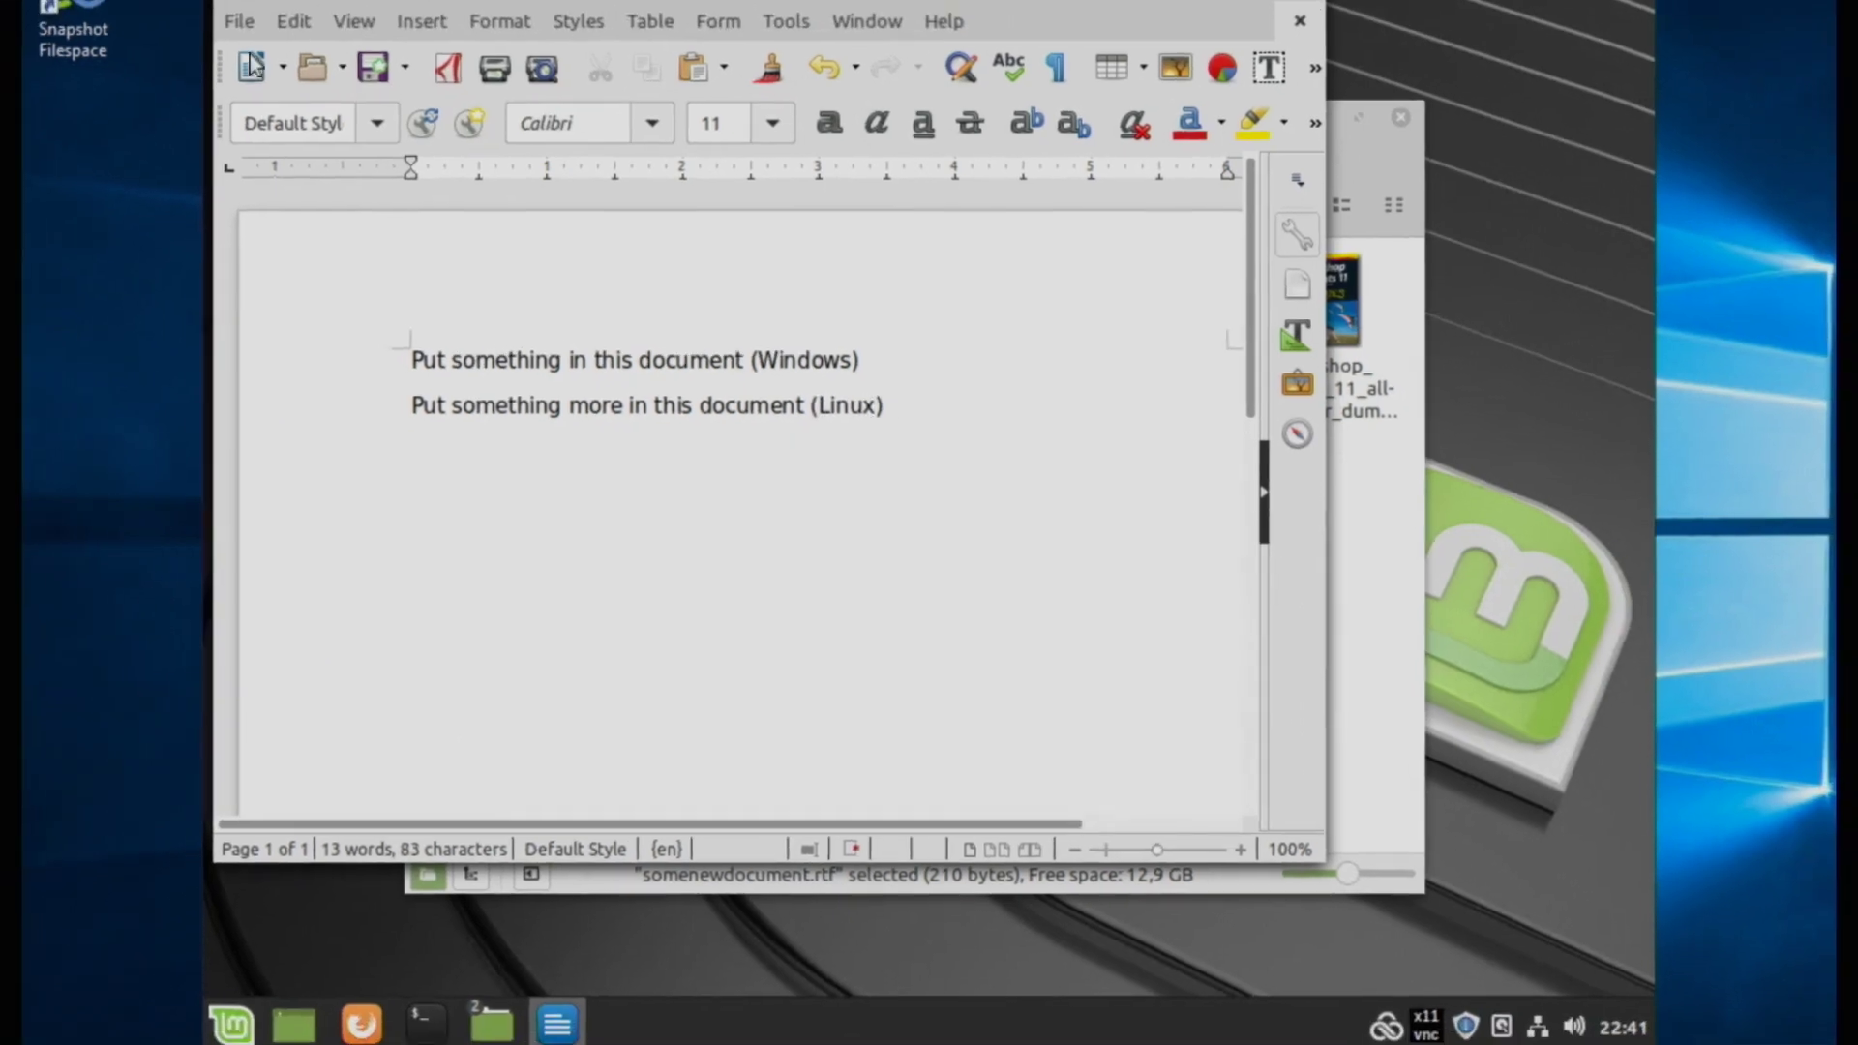
Step: Save the document, keeping Rich Text Format
click(195, 1)
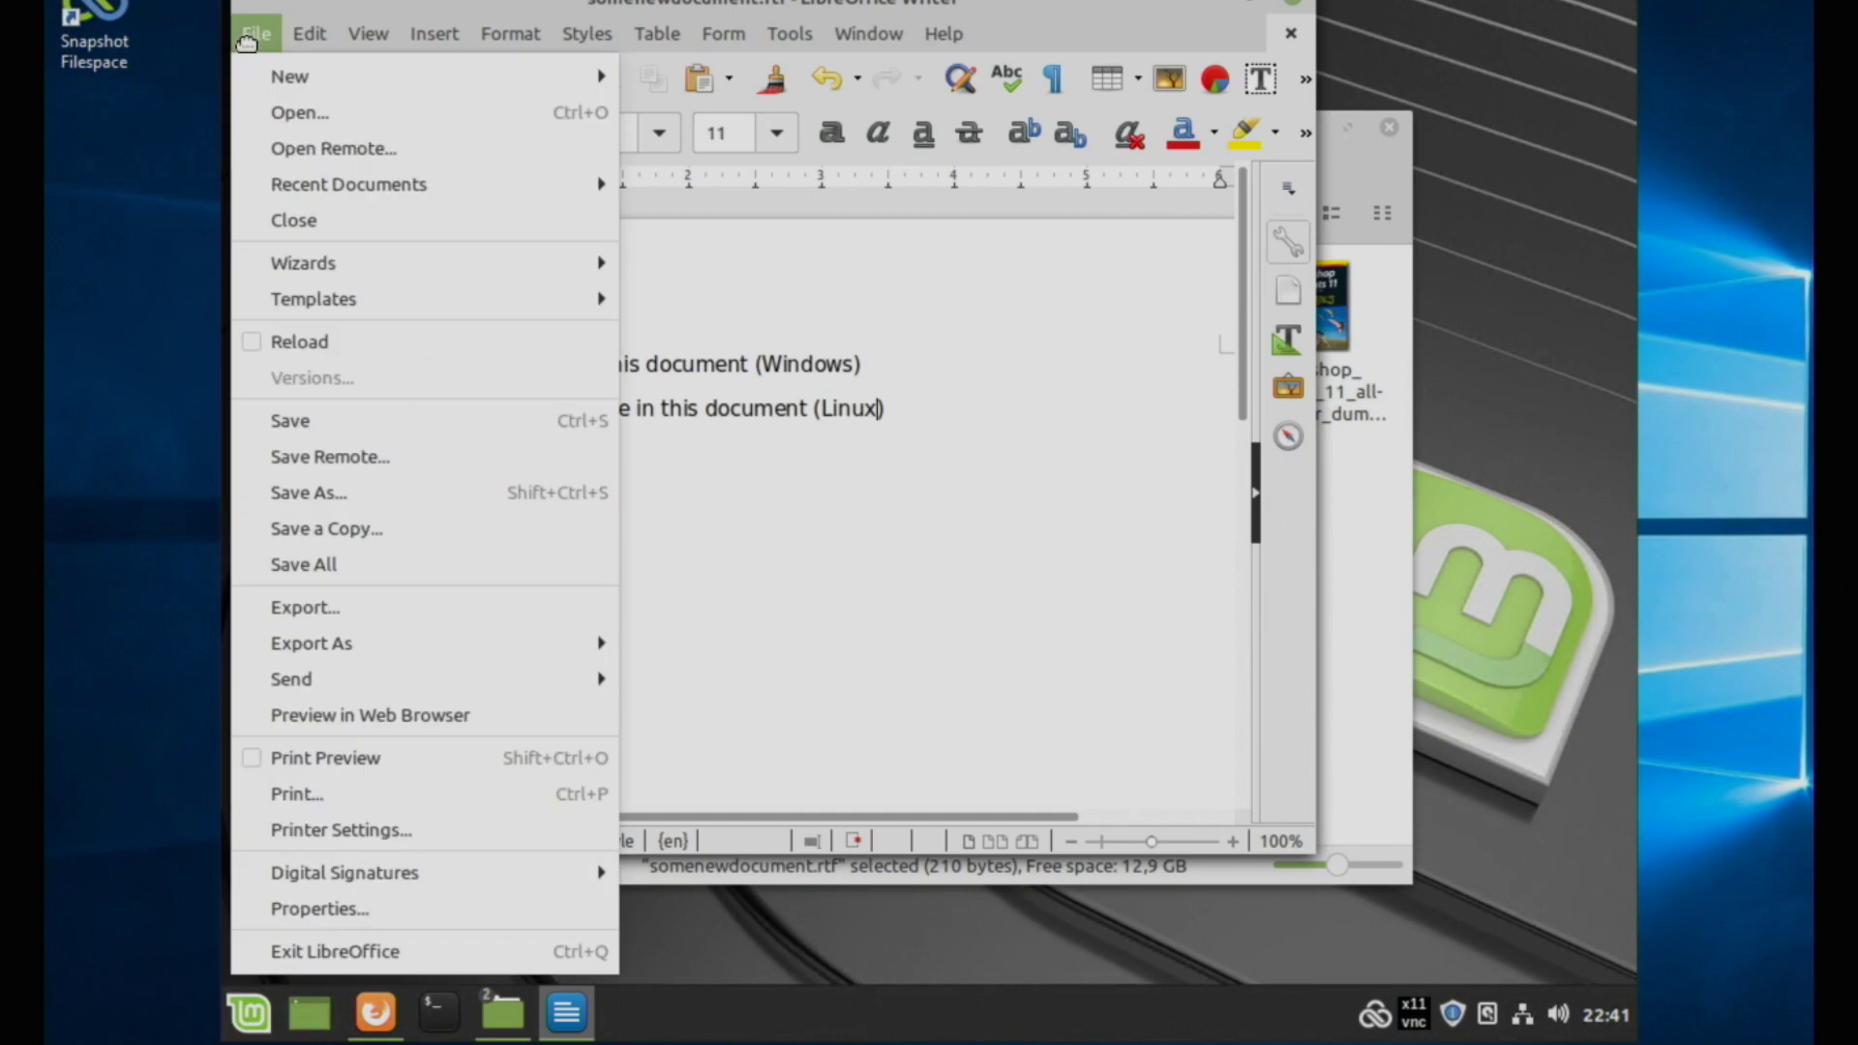
click(377, 420)
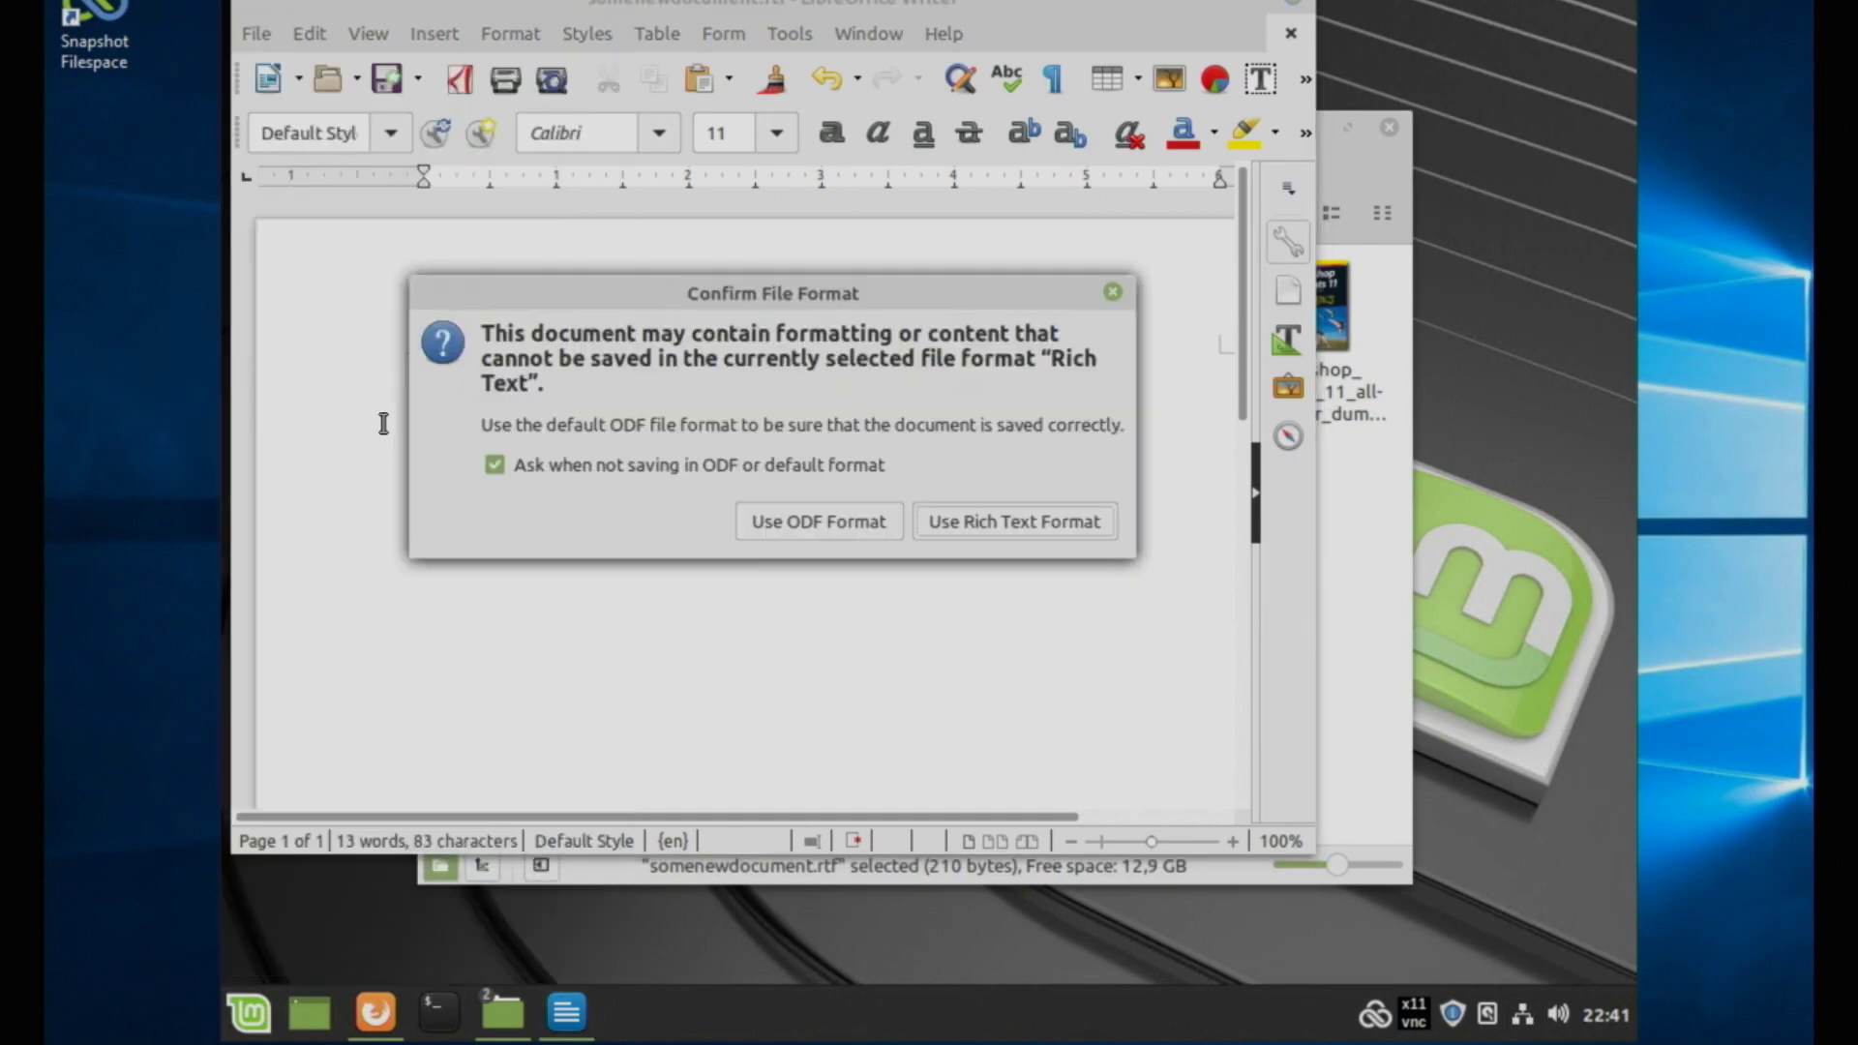
click(1009, 530)
mouse_move(498, 1040)
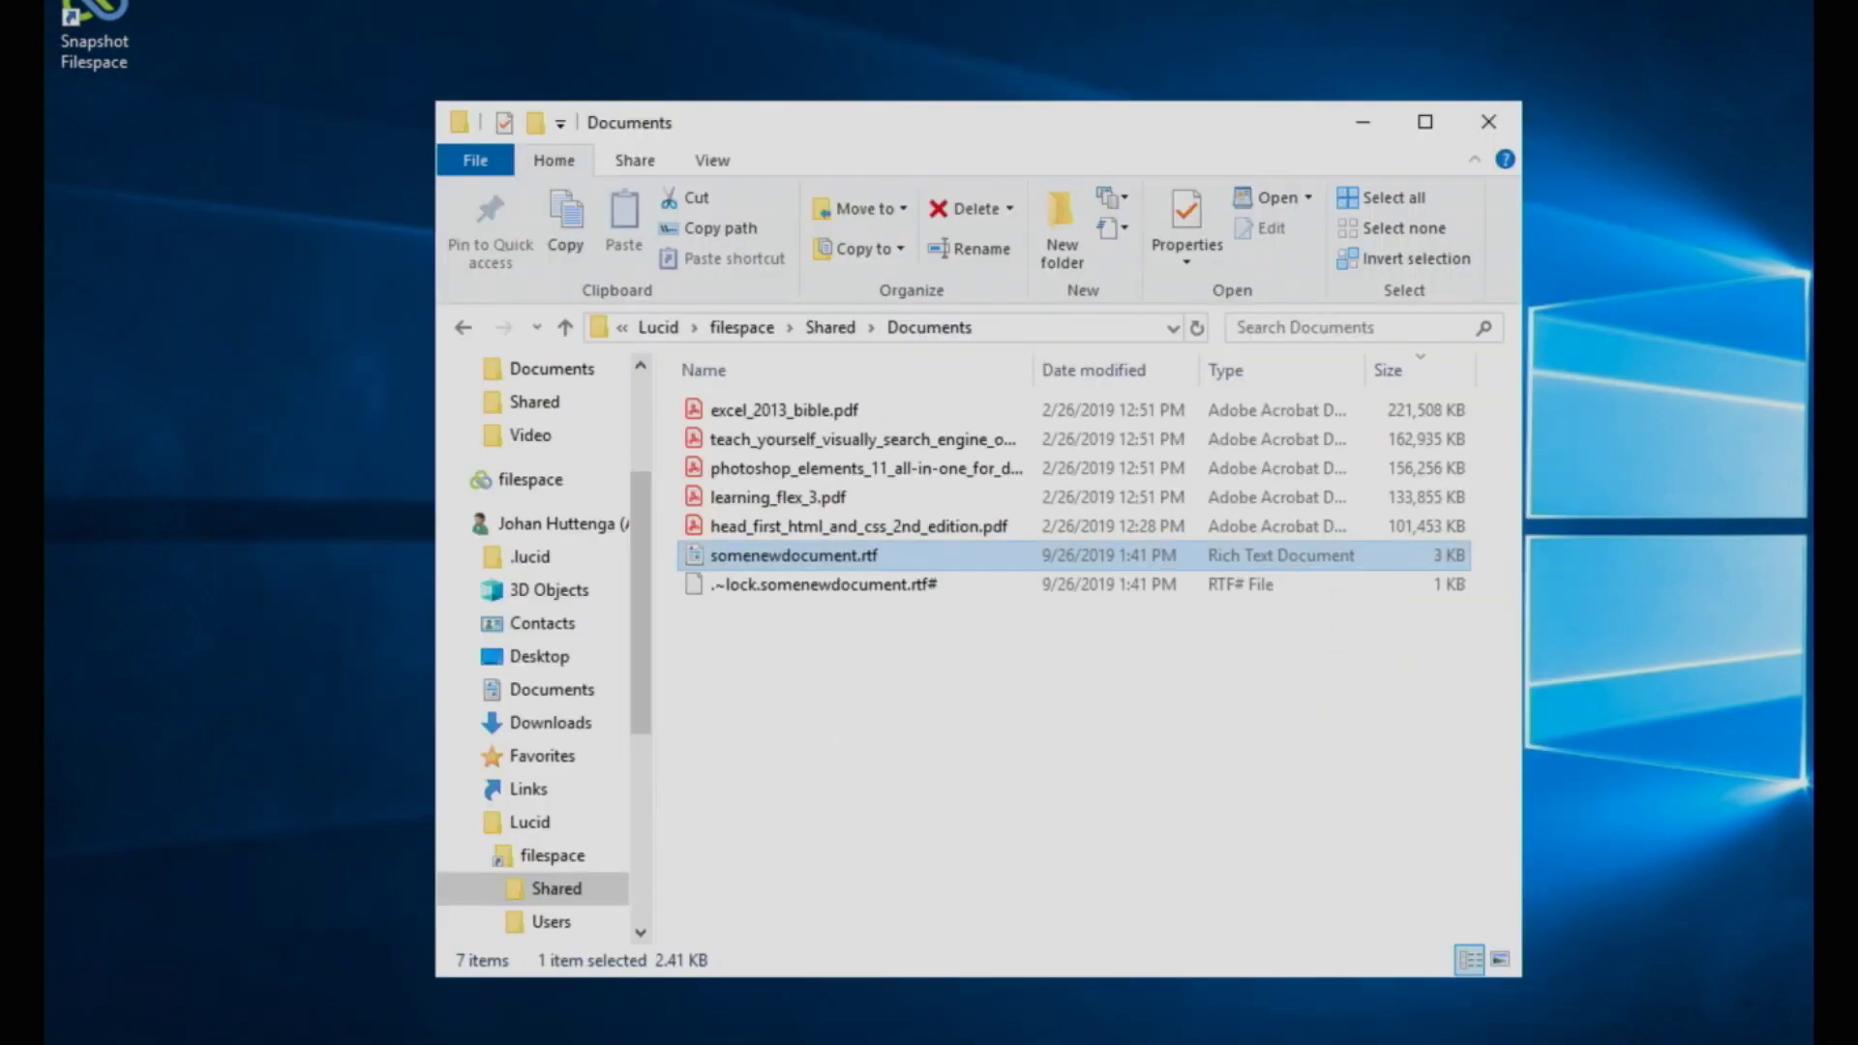
Step: Switch to the osx01 remote Mac session and log in with the Mac password
click(871, 1032)
double_click(83, 60)
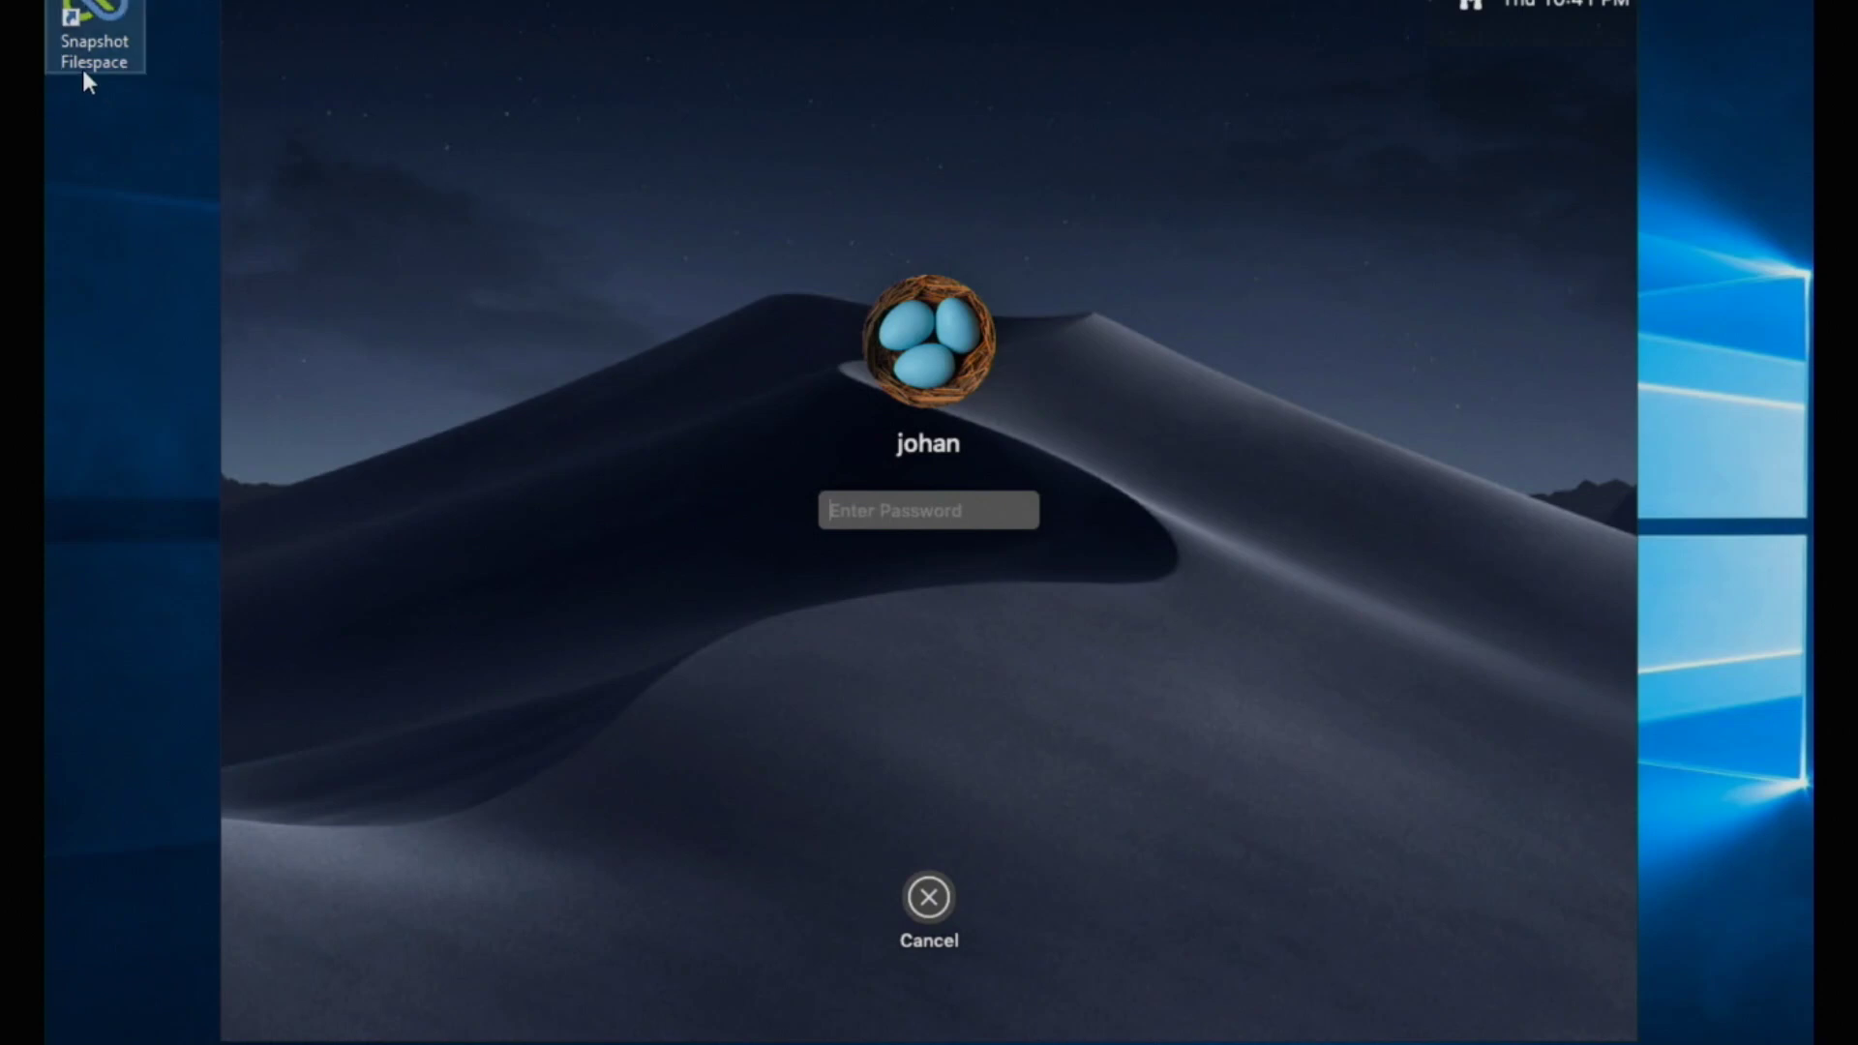
click(995, 444)
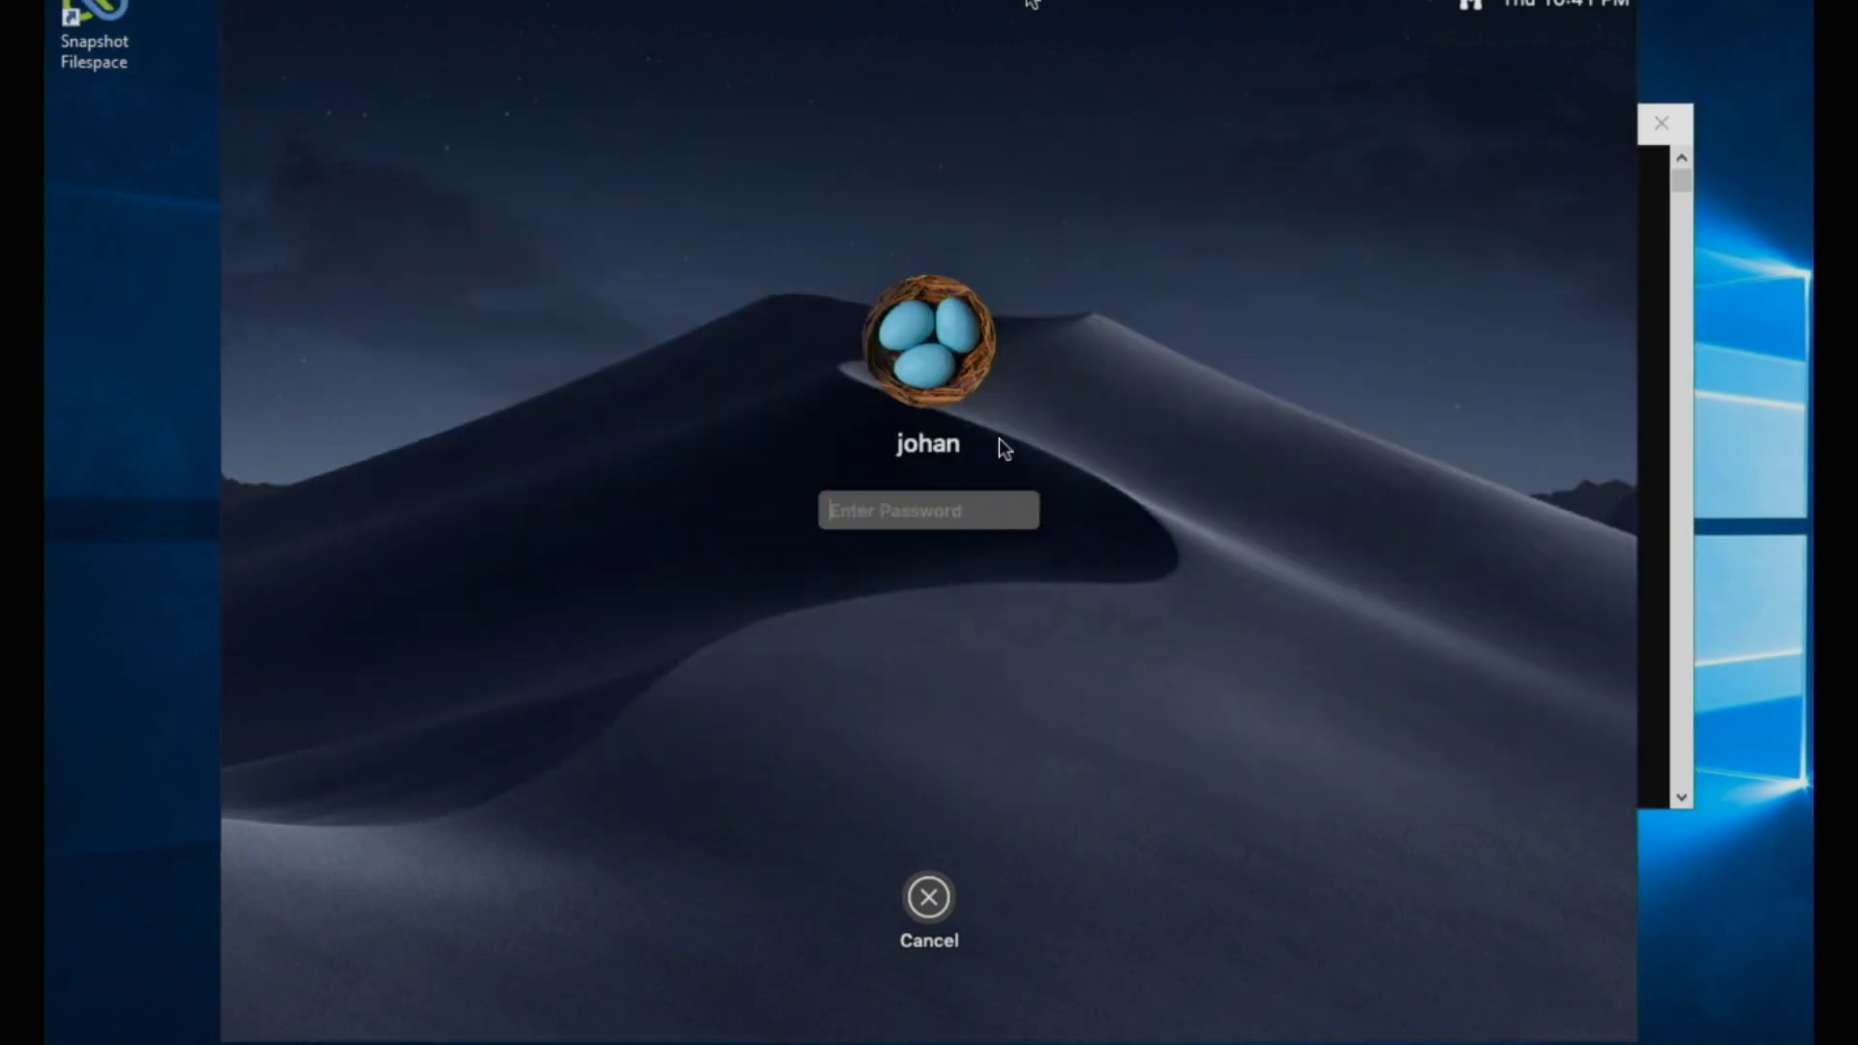
text(•••••)
key(Return)
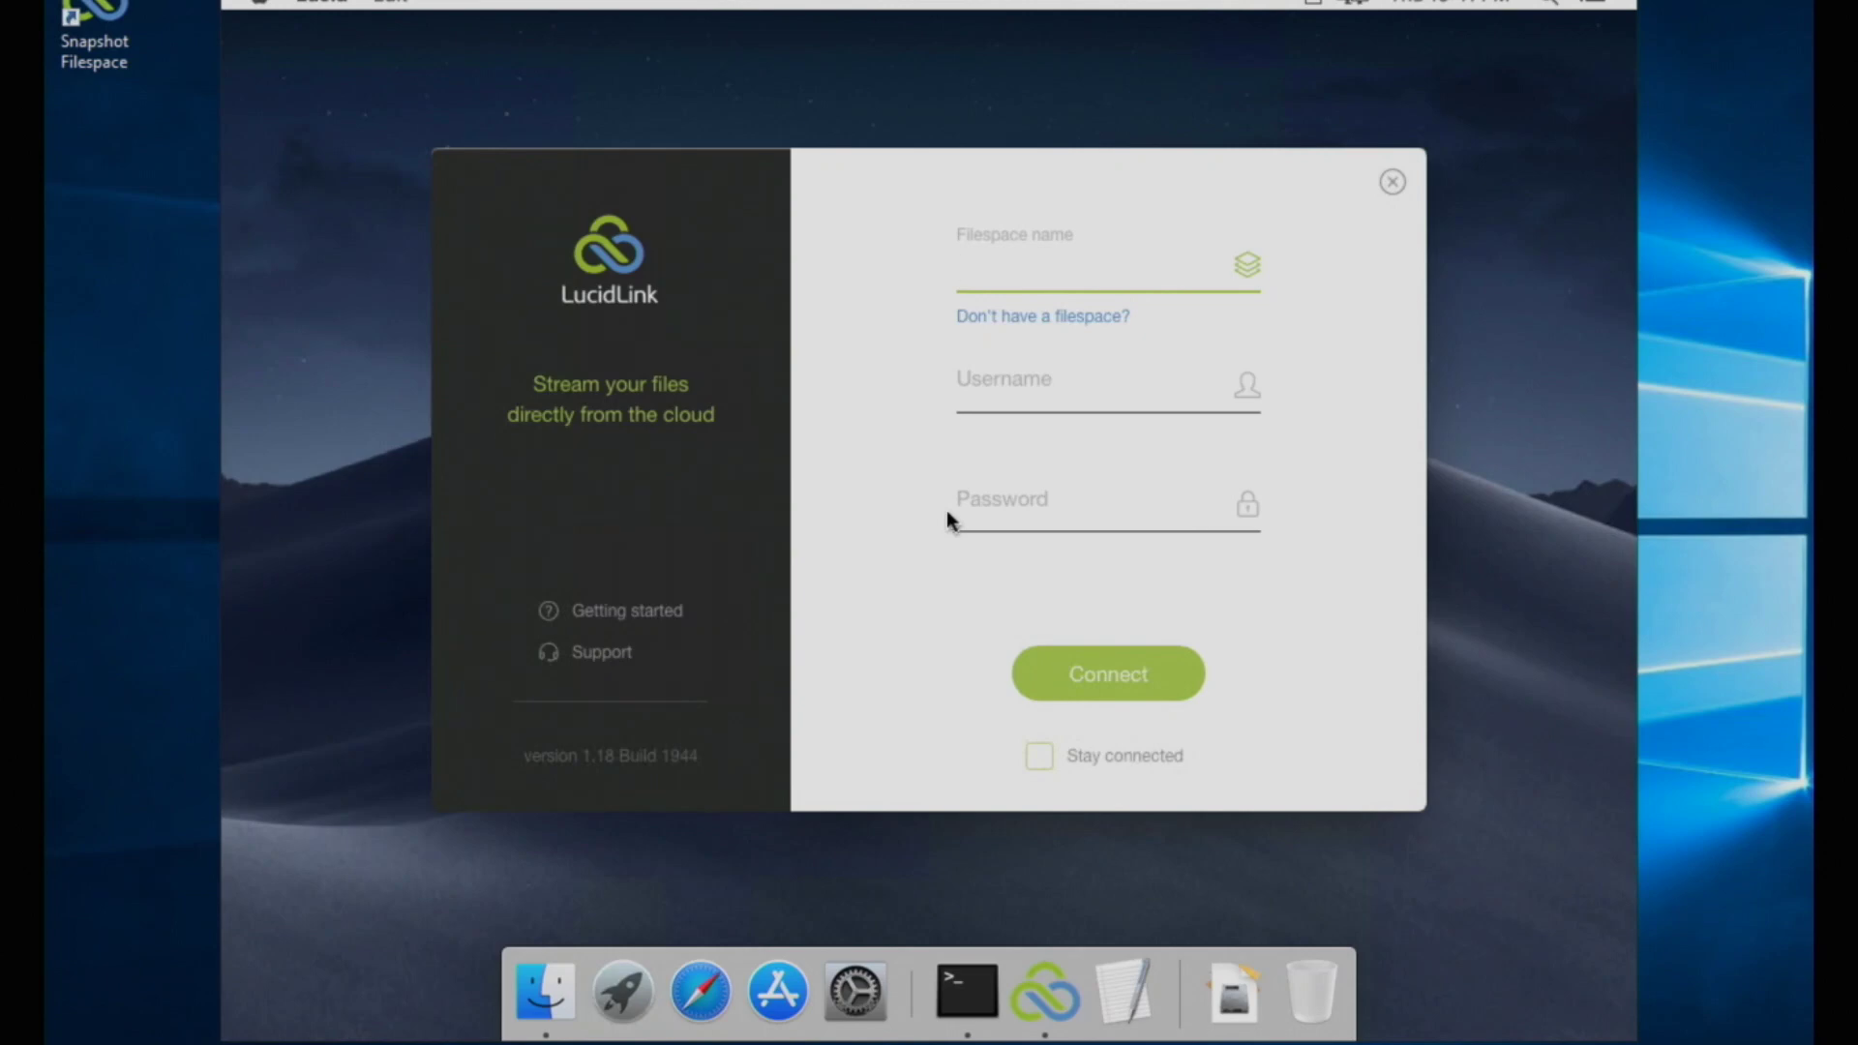
Step: Connect the Mac's LucidLink to filespace.demo using the second user's username and password
text(filespace.demo)
key(Tab)
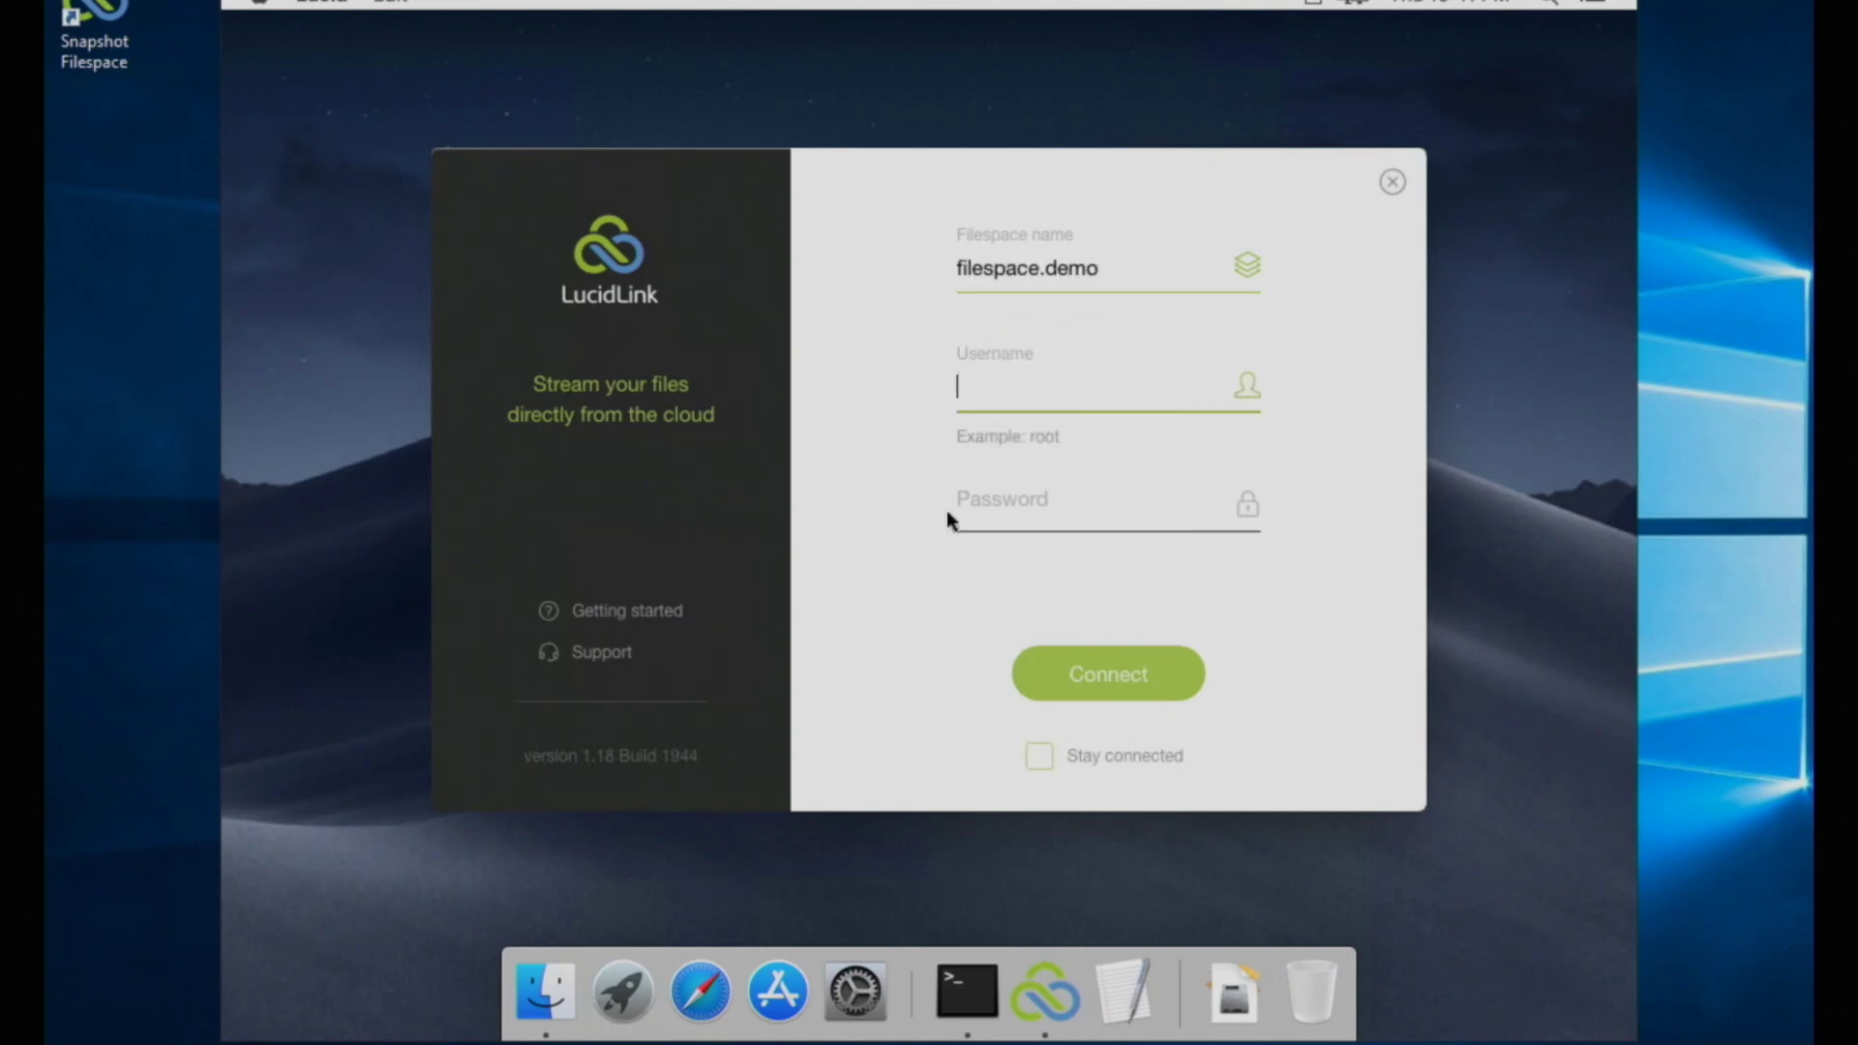
text(user2)
key(Tab)
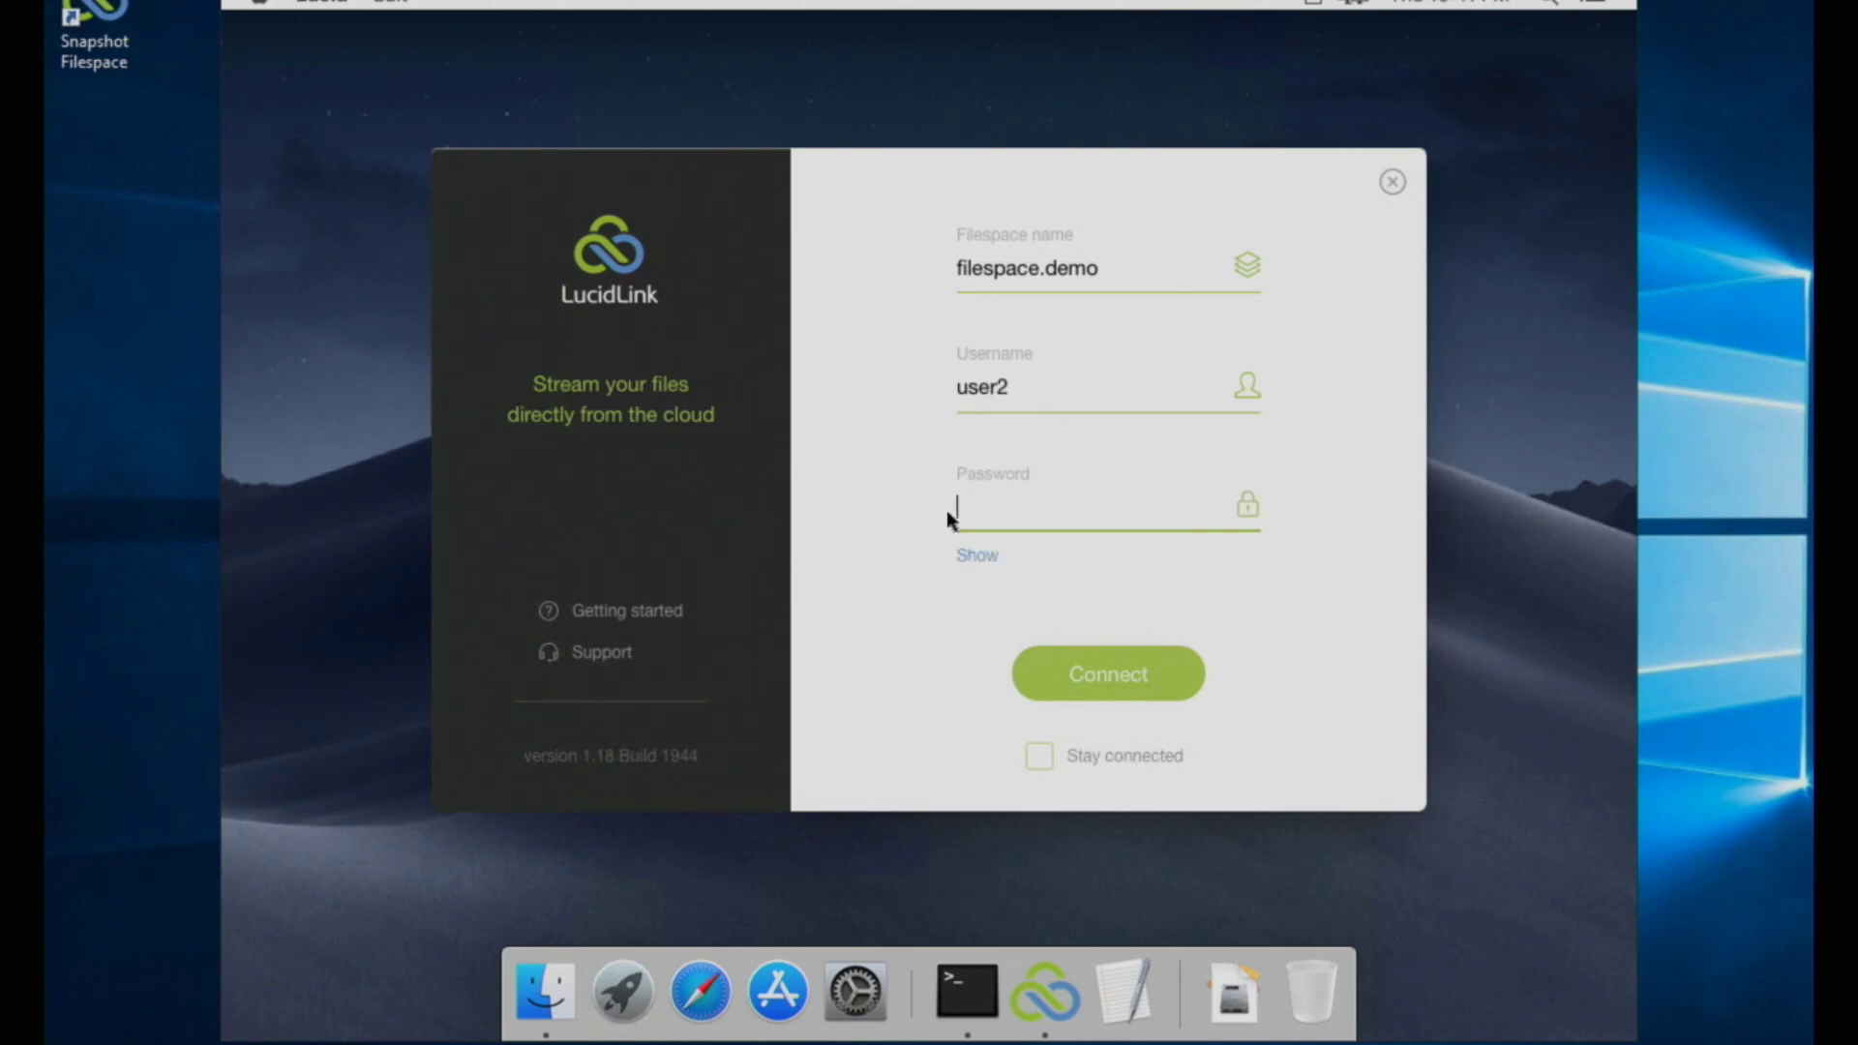
text(user2)
key(Return)
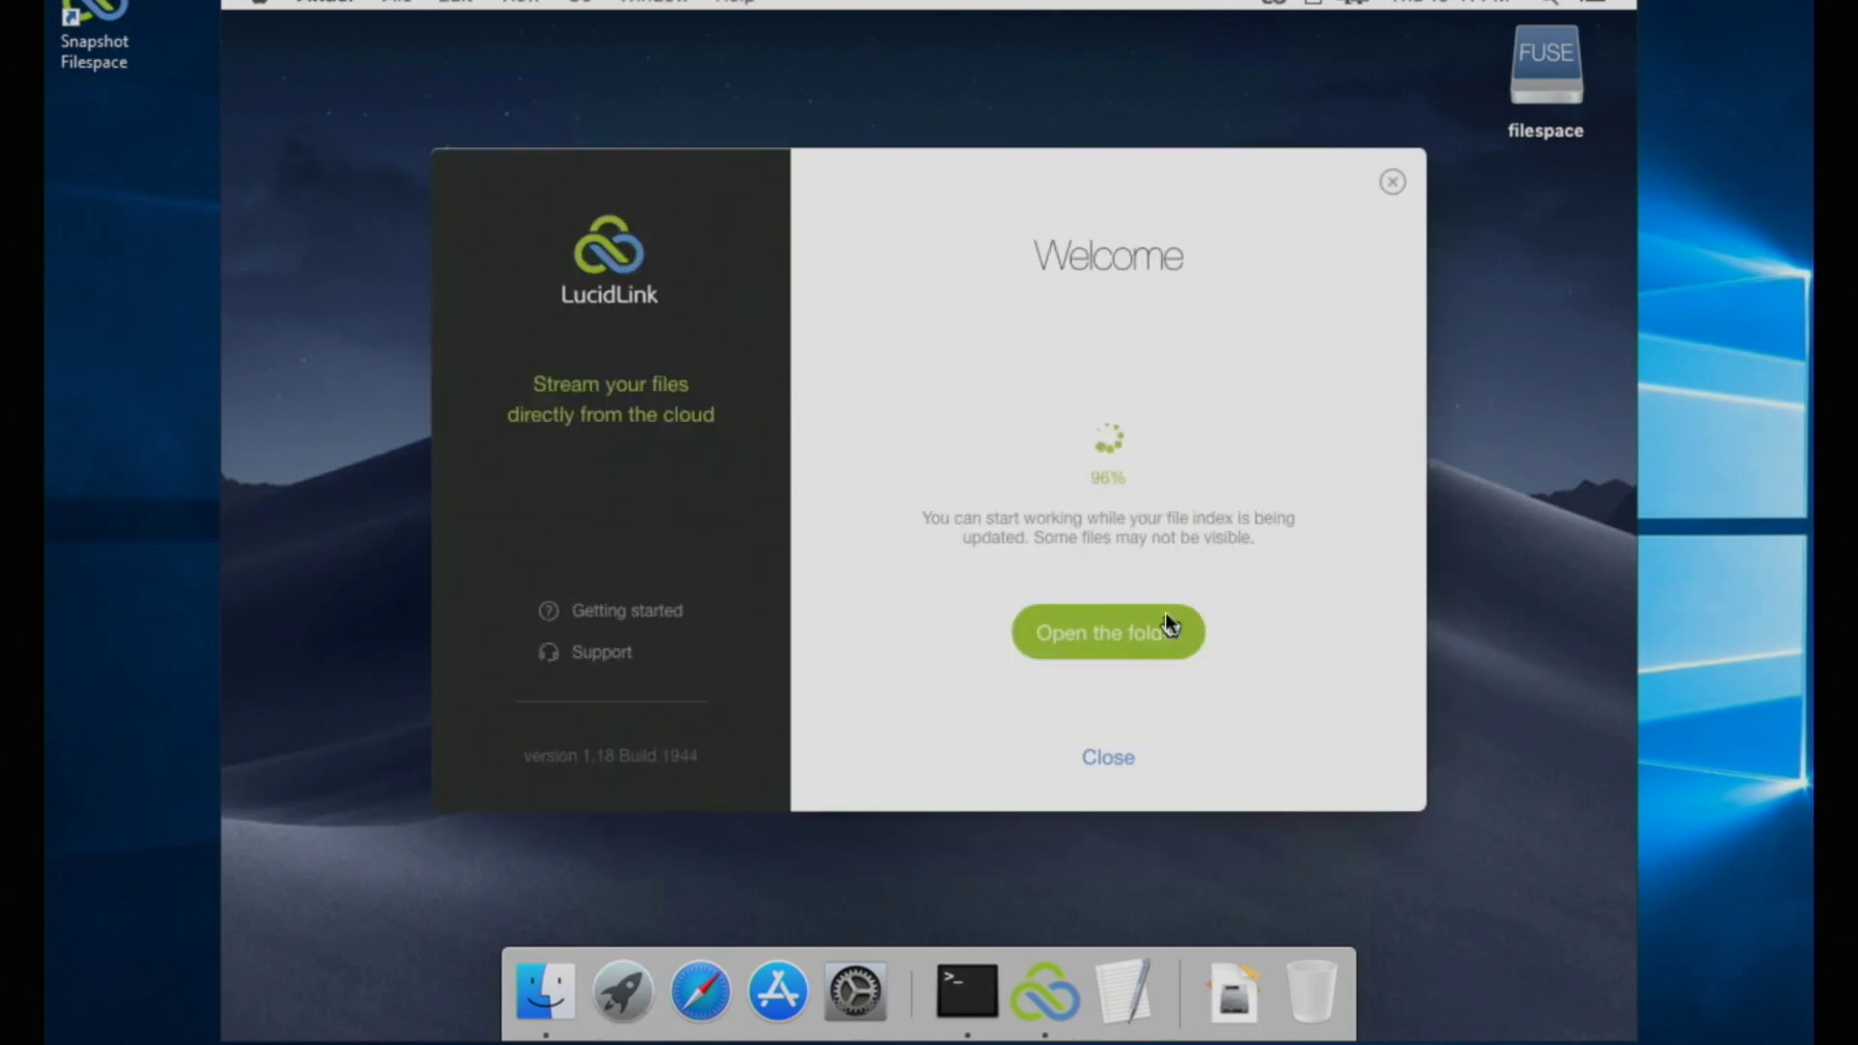
Step: Open somenewdocument.rtf from the mounted filespace's Shared > Documents folder in TextEdit
click(1165, 612)
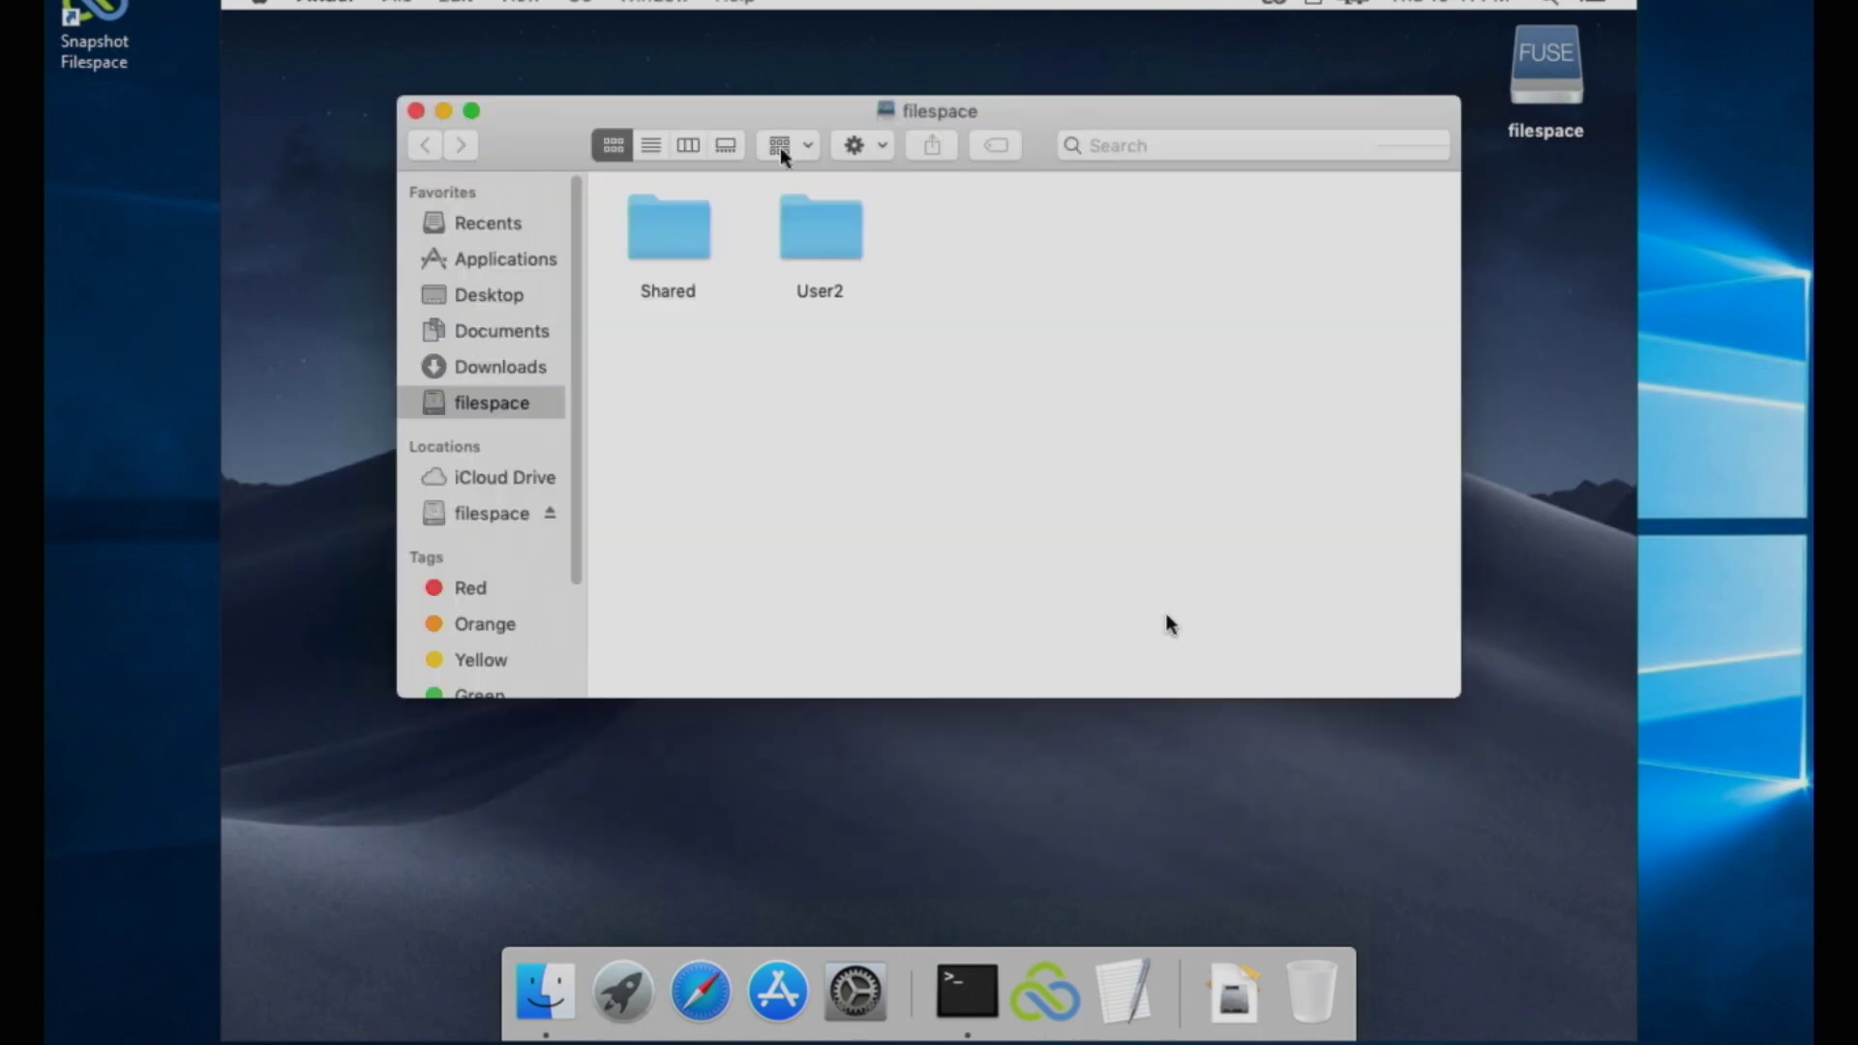
double_click(664, 224)
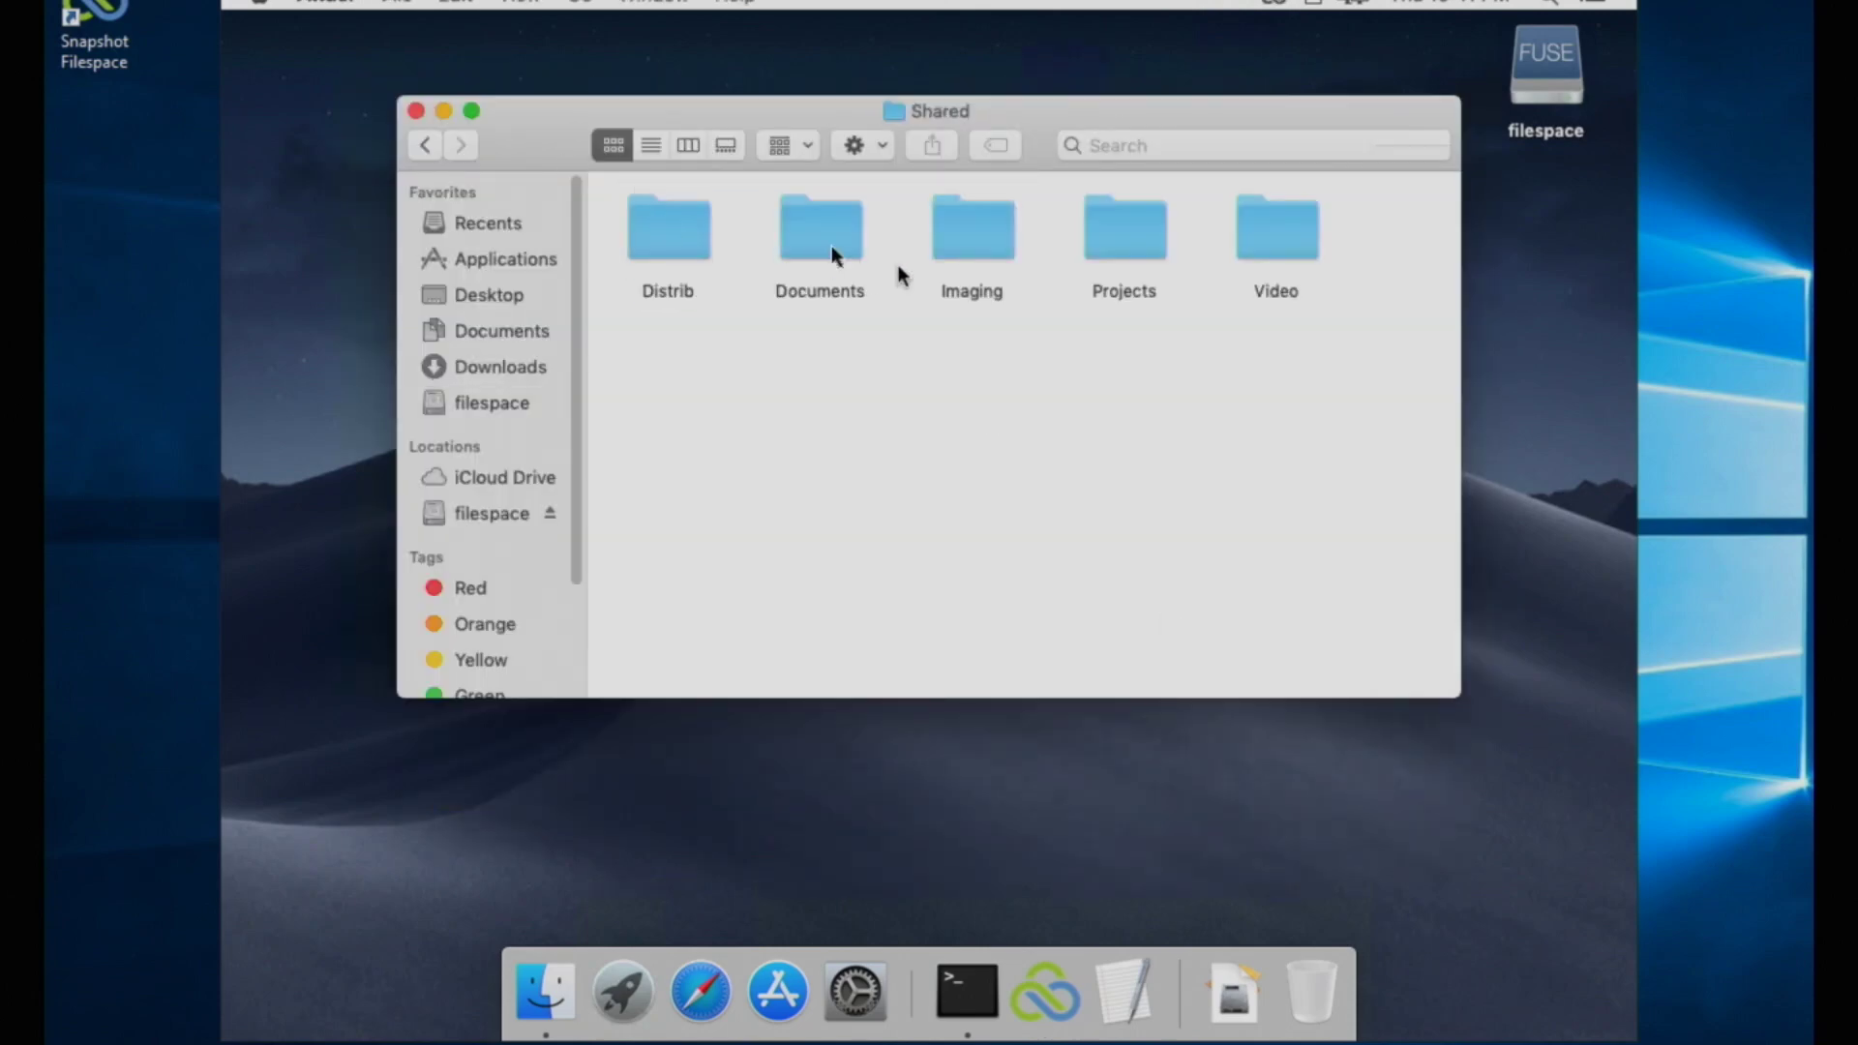
double_click(832, 246)
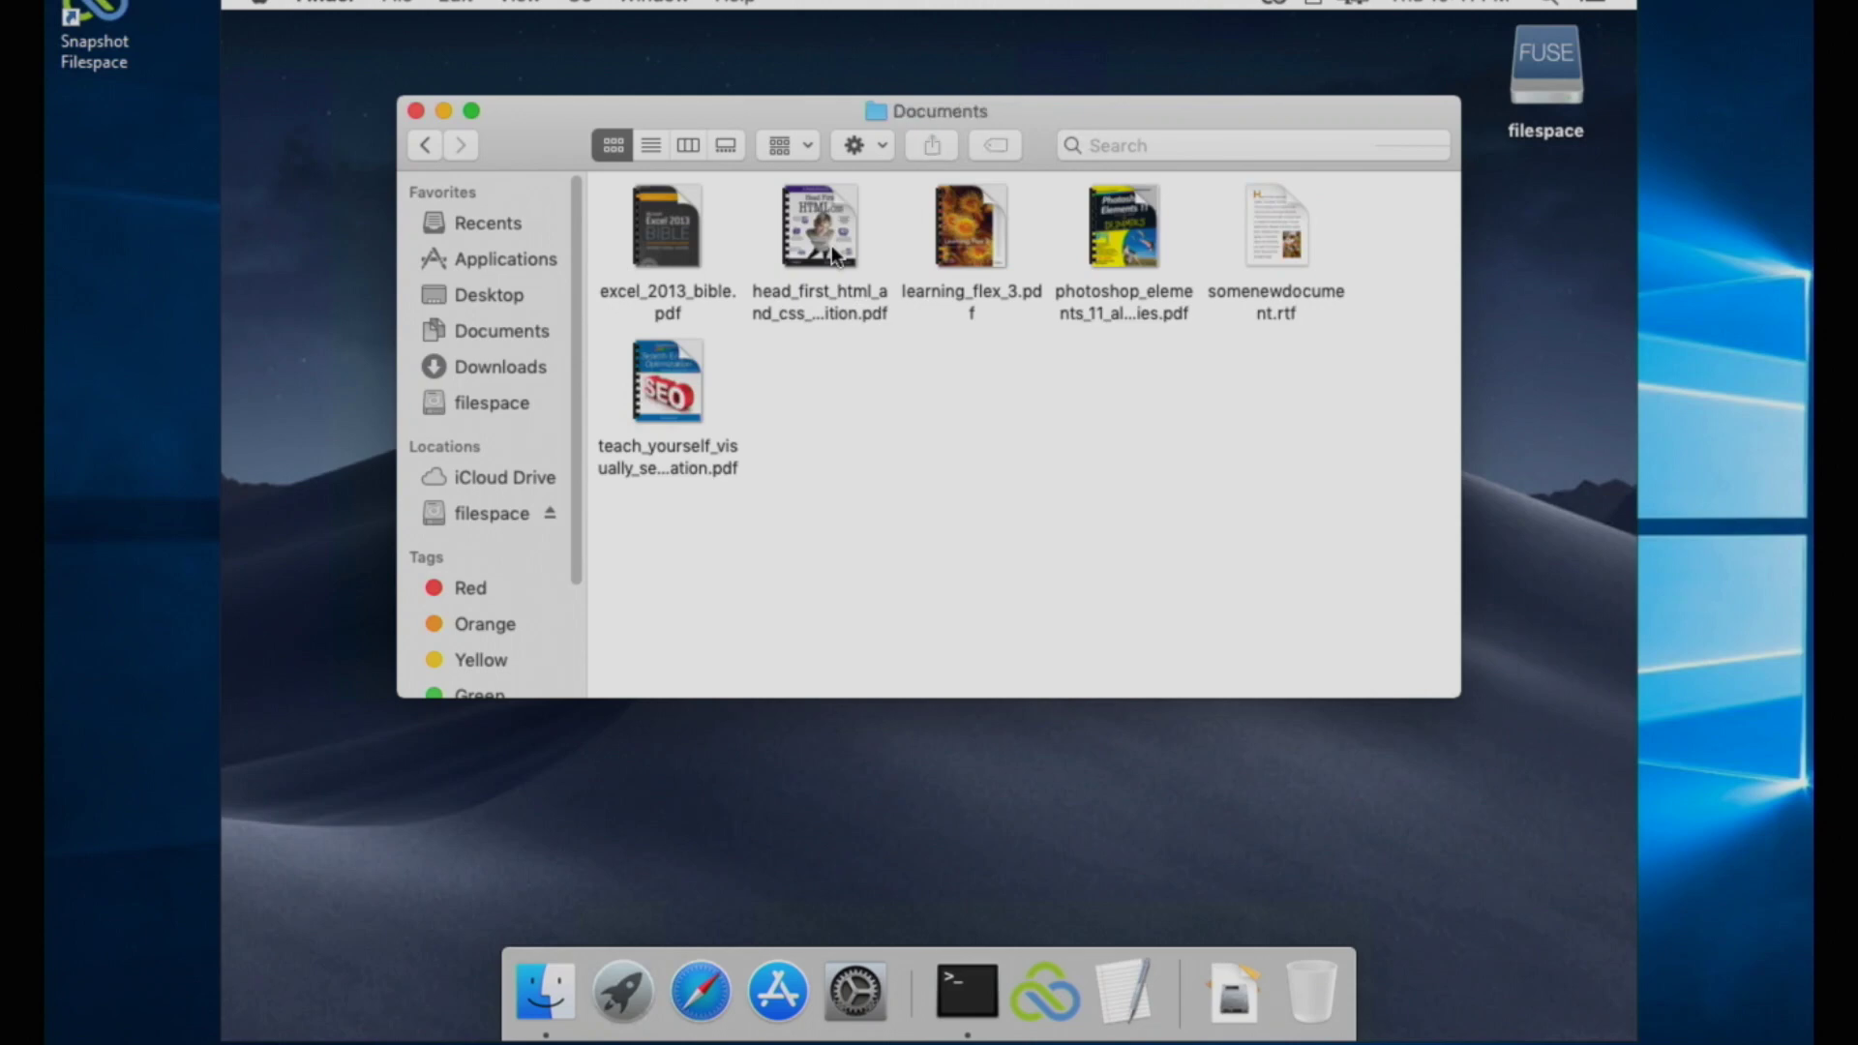
double_click(1297, 255)
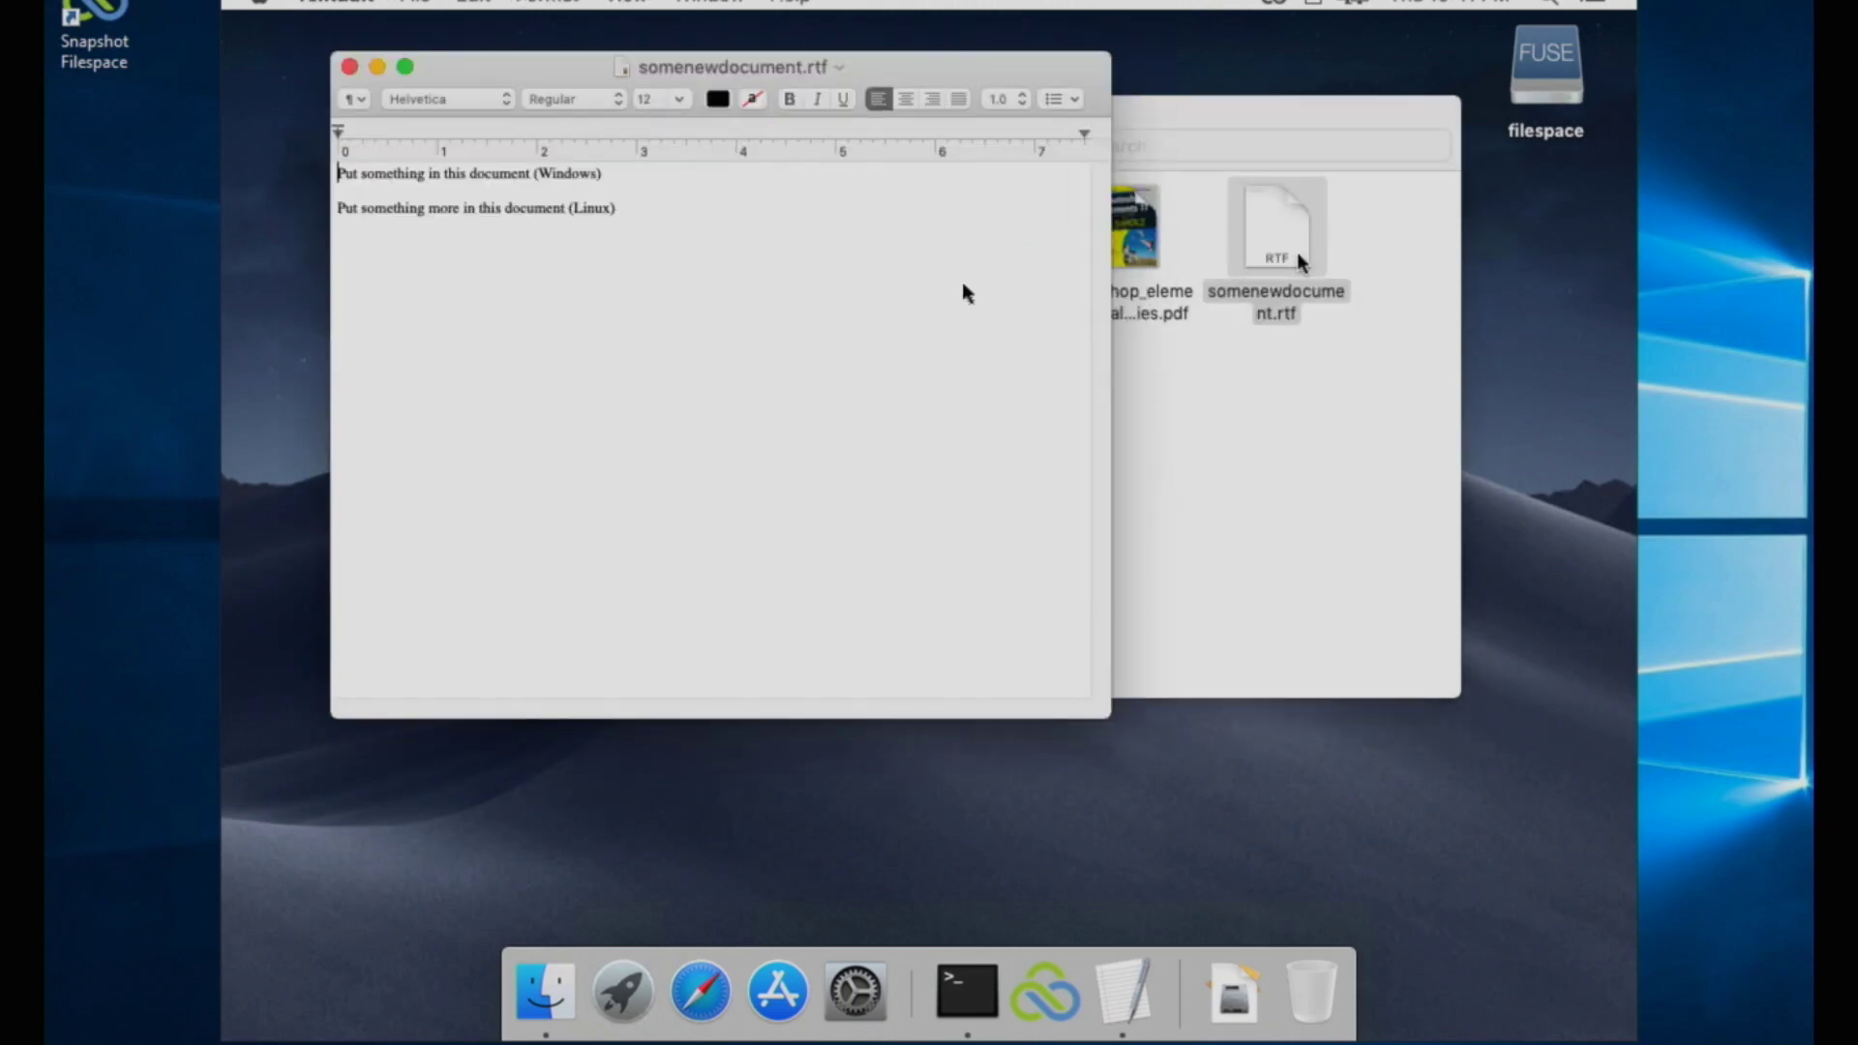
Step: Add the line 'Put something more in this document (macOS)' and save the document
text(P)
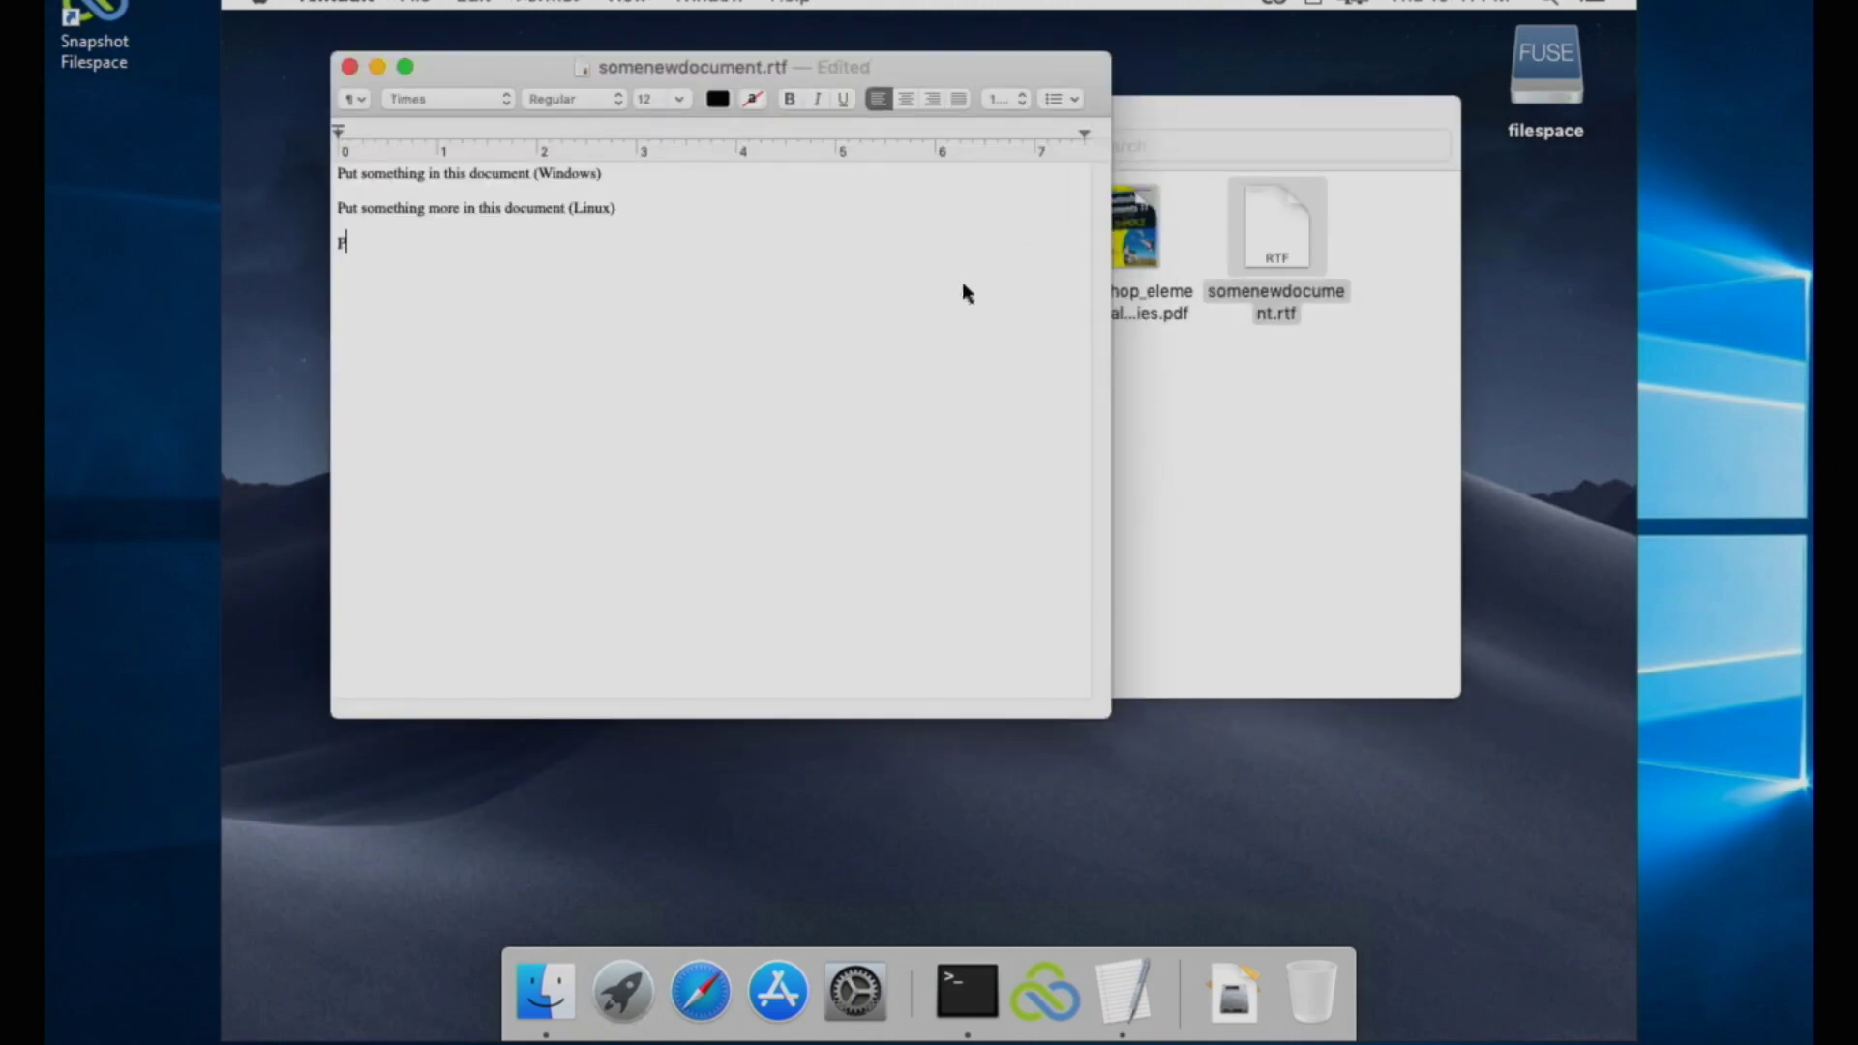
text(uthsomething more in this documen)
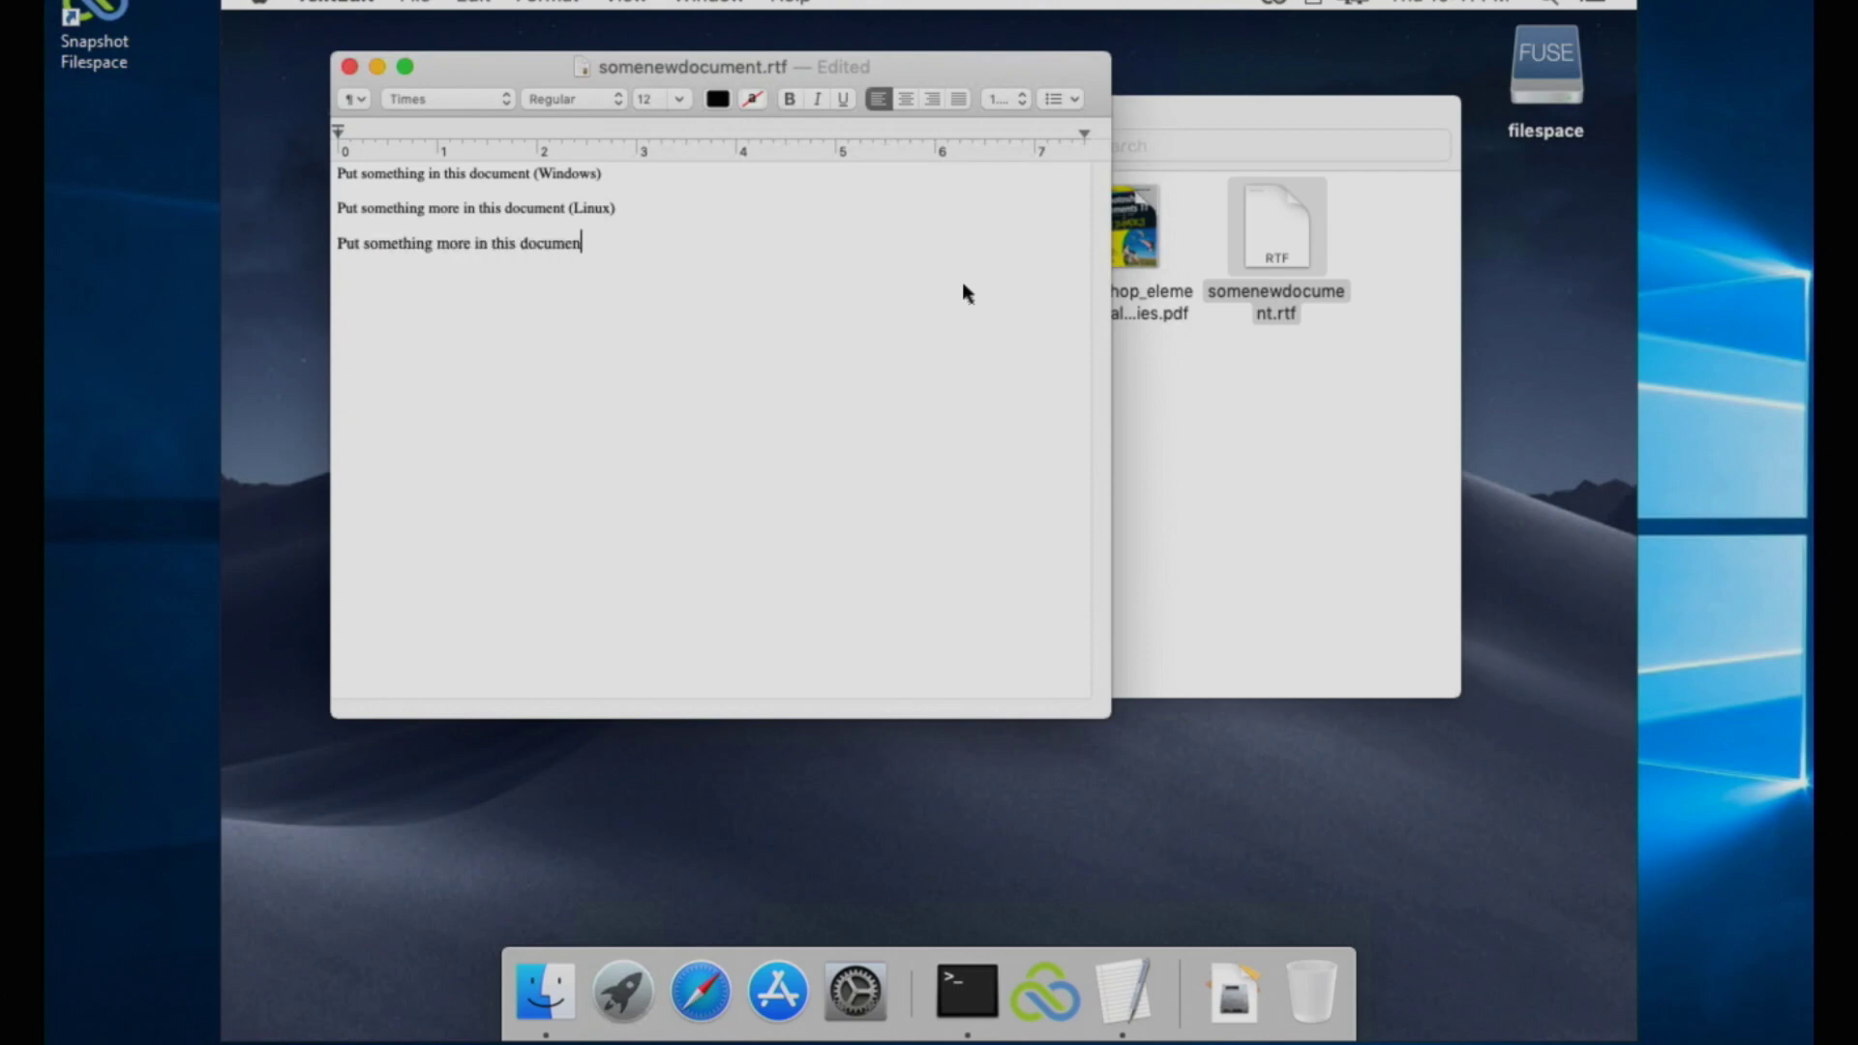
text(t (macOS))
click(373, 2)
click(416, 5)
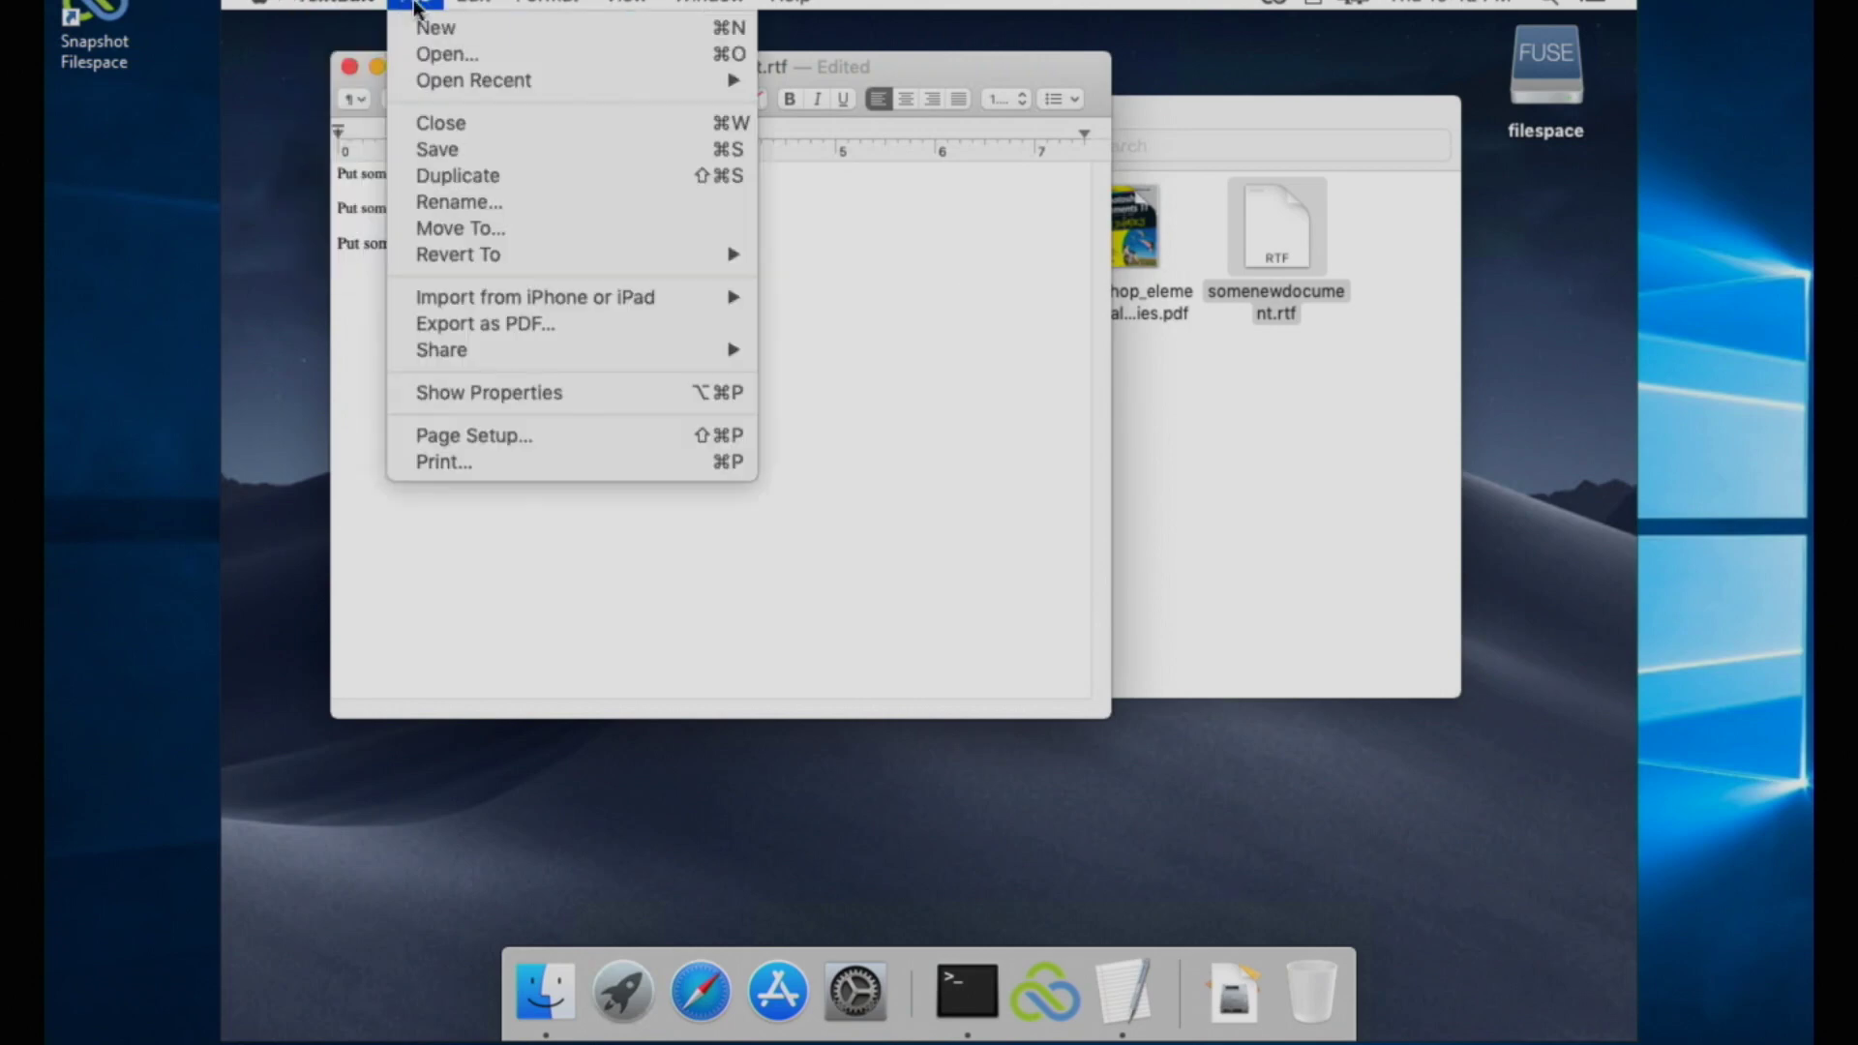
click(463, 149)
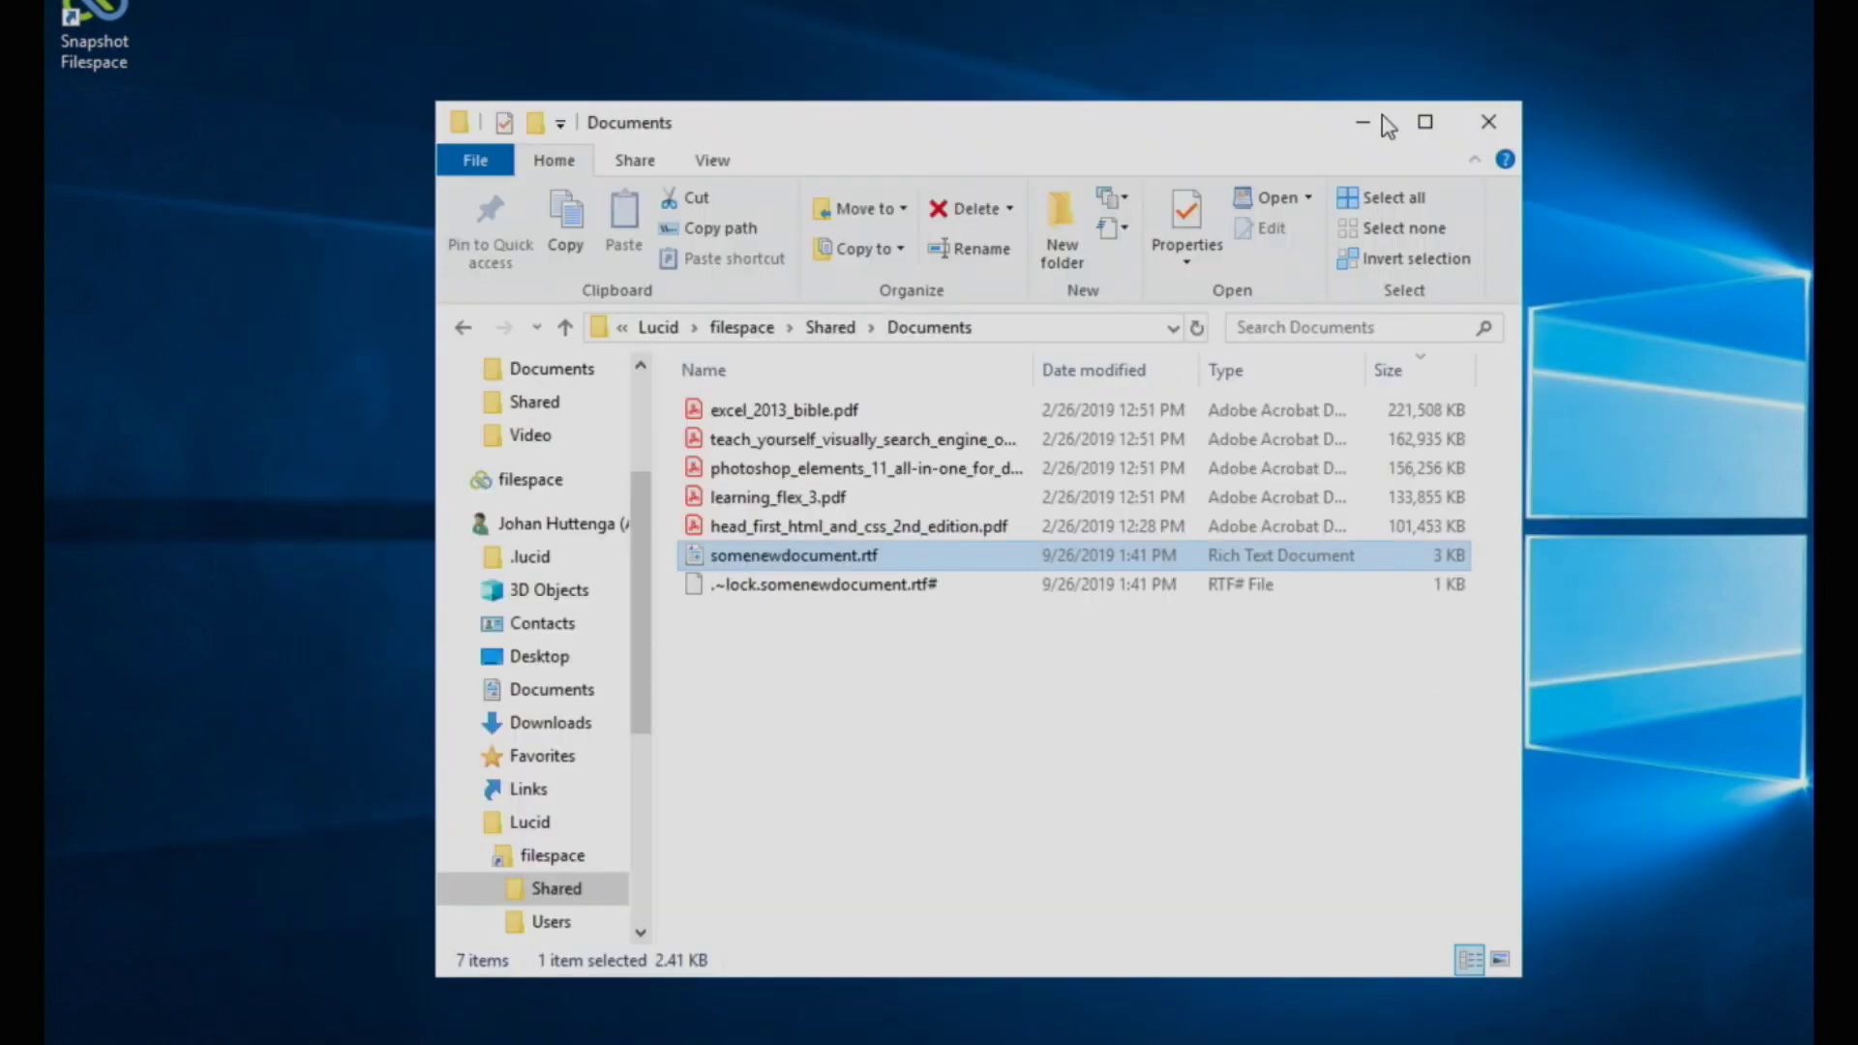
Step: Back on Windows, launch the Snapshot Filespace console and open the filespace drive in Explorer
click(1374, 121)
double_click(141, 26)
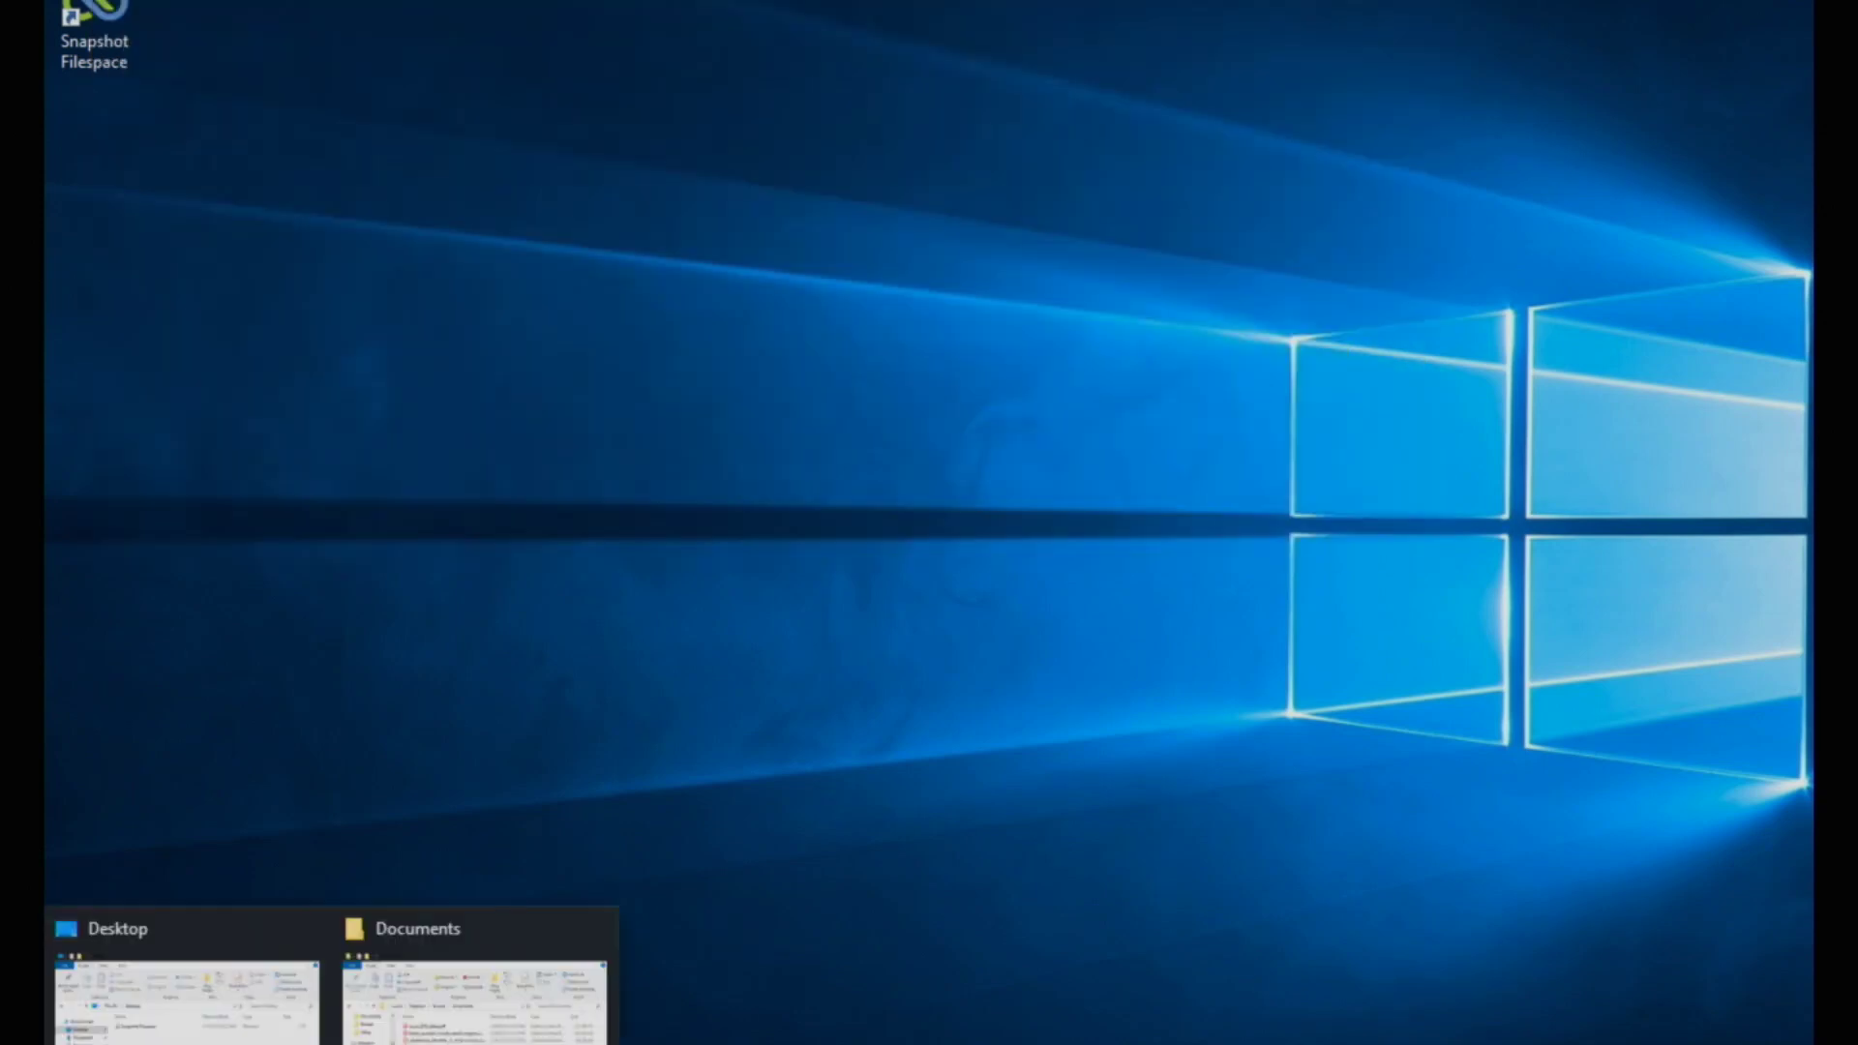
click(184, 996)
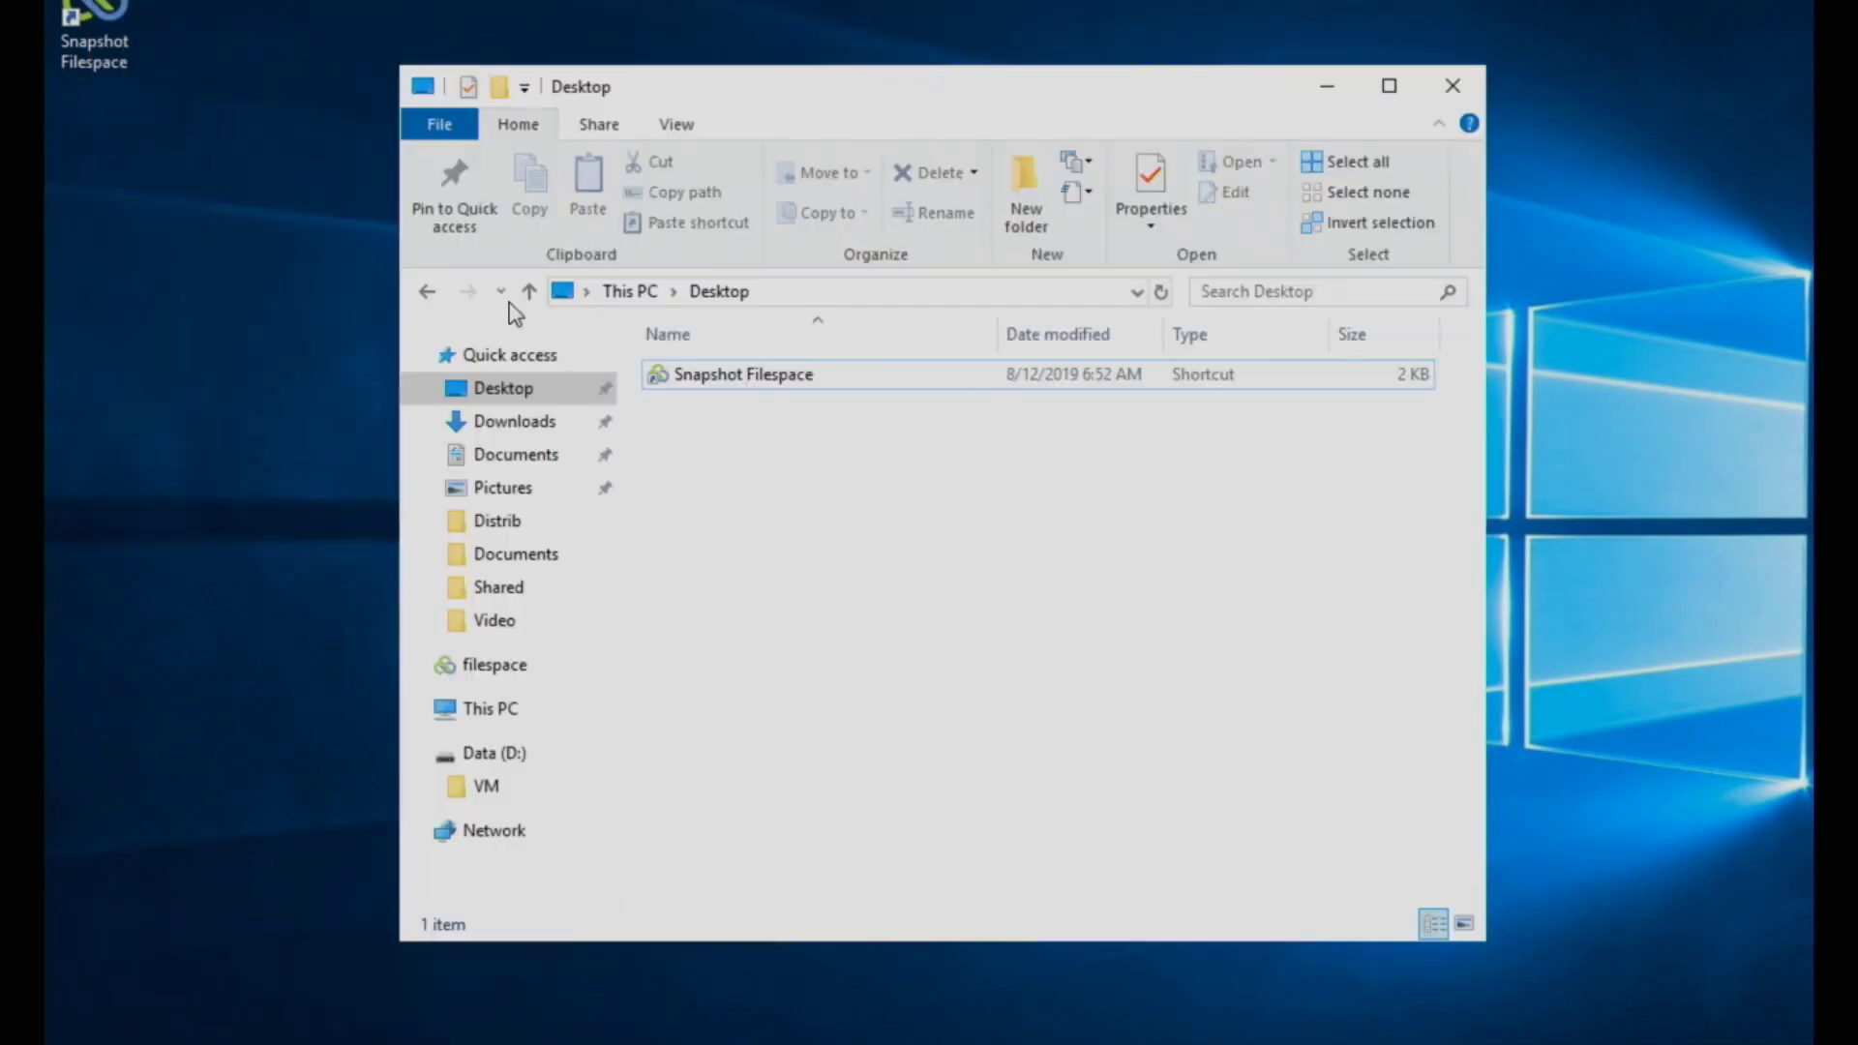
click(550, 474)
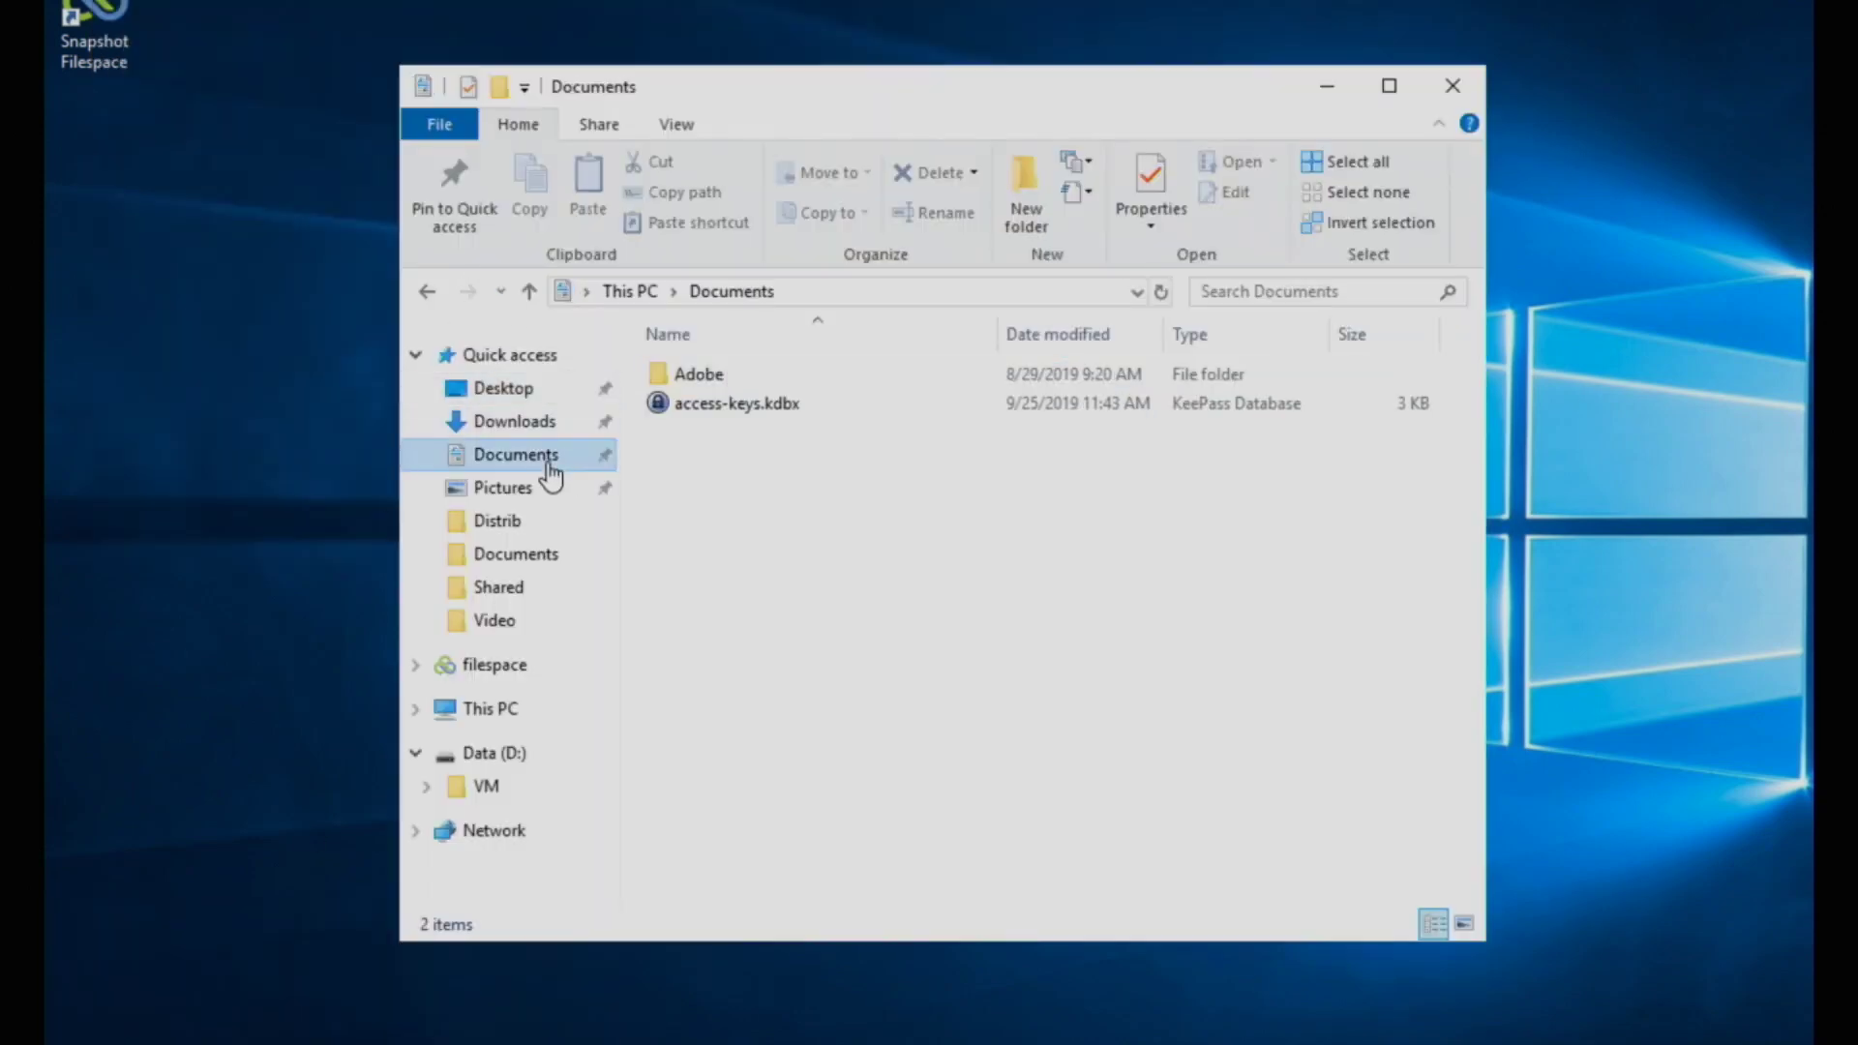
click(516, 666)
Step: Navigate into filespace > Shared > Documents
double_click(733, 403)
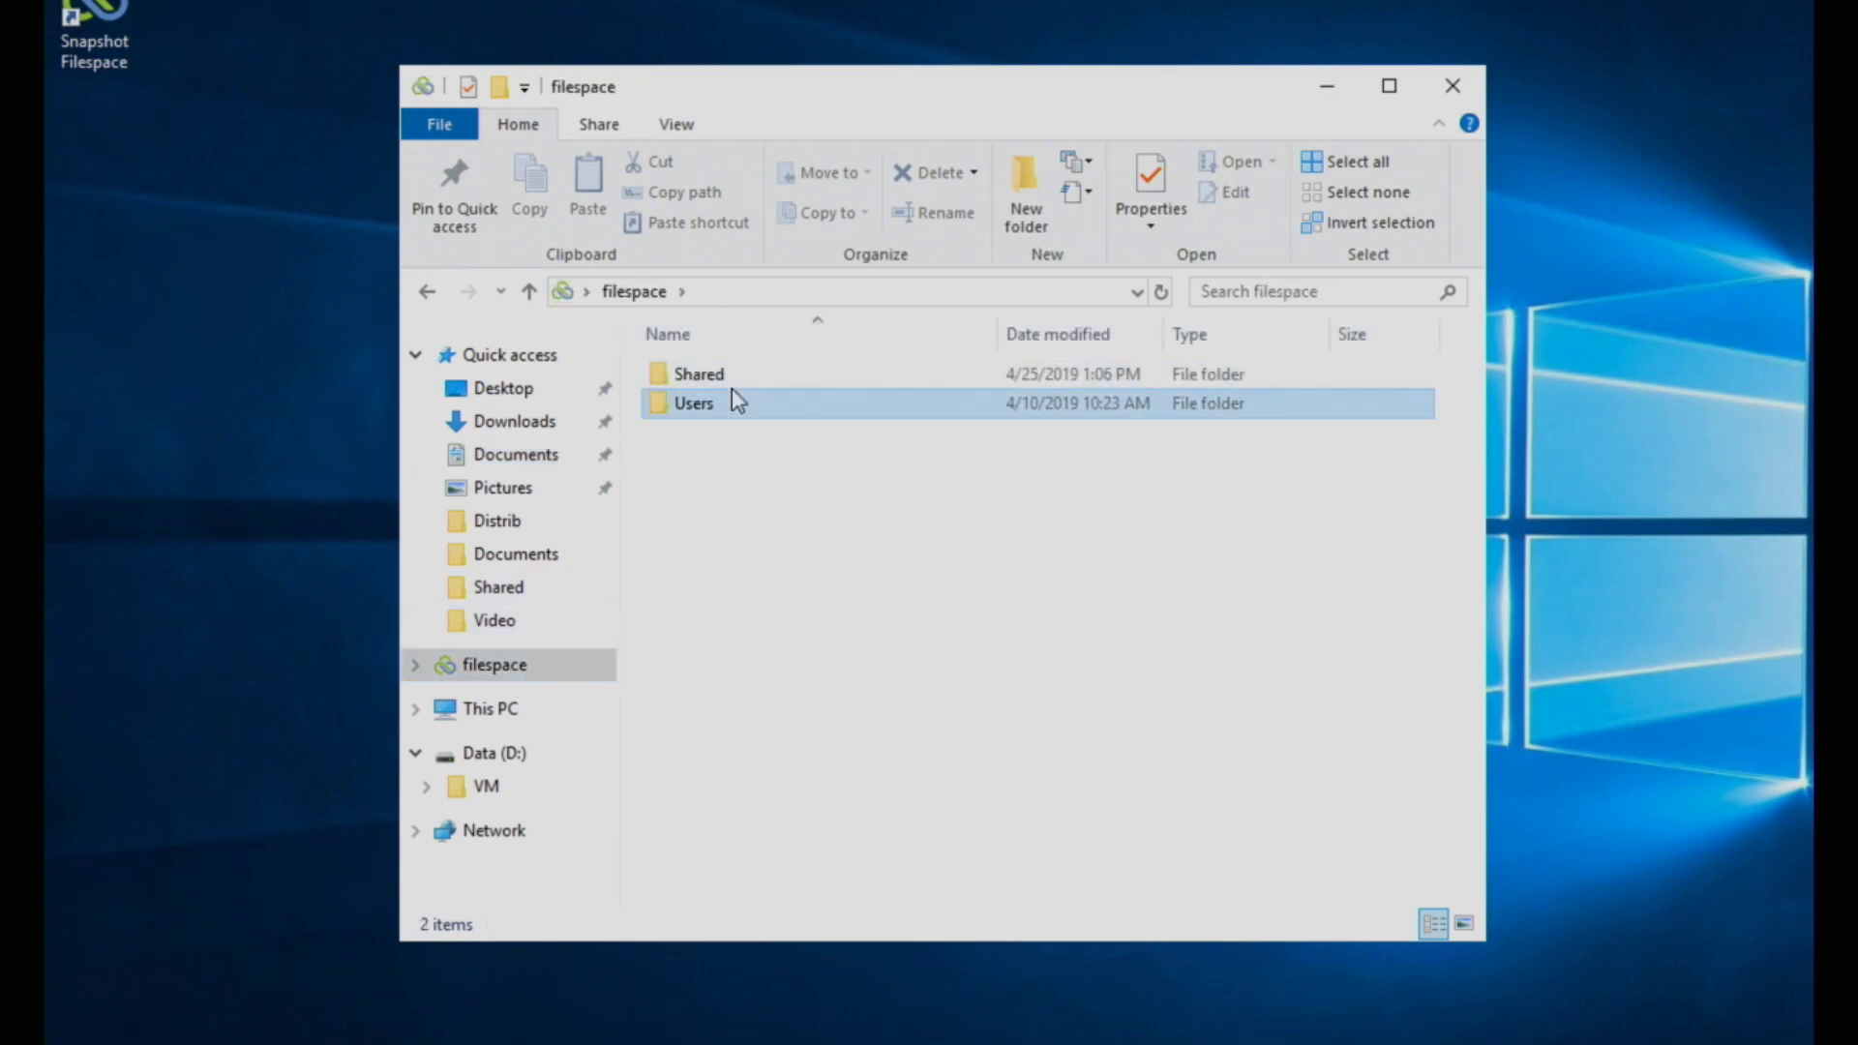
key(alt+Left)
key(Up)
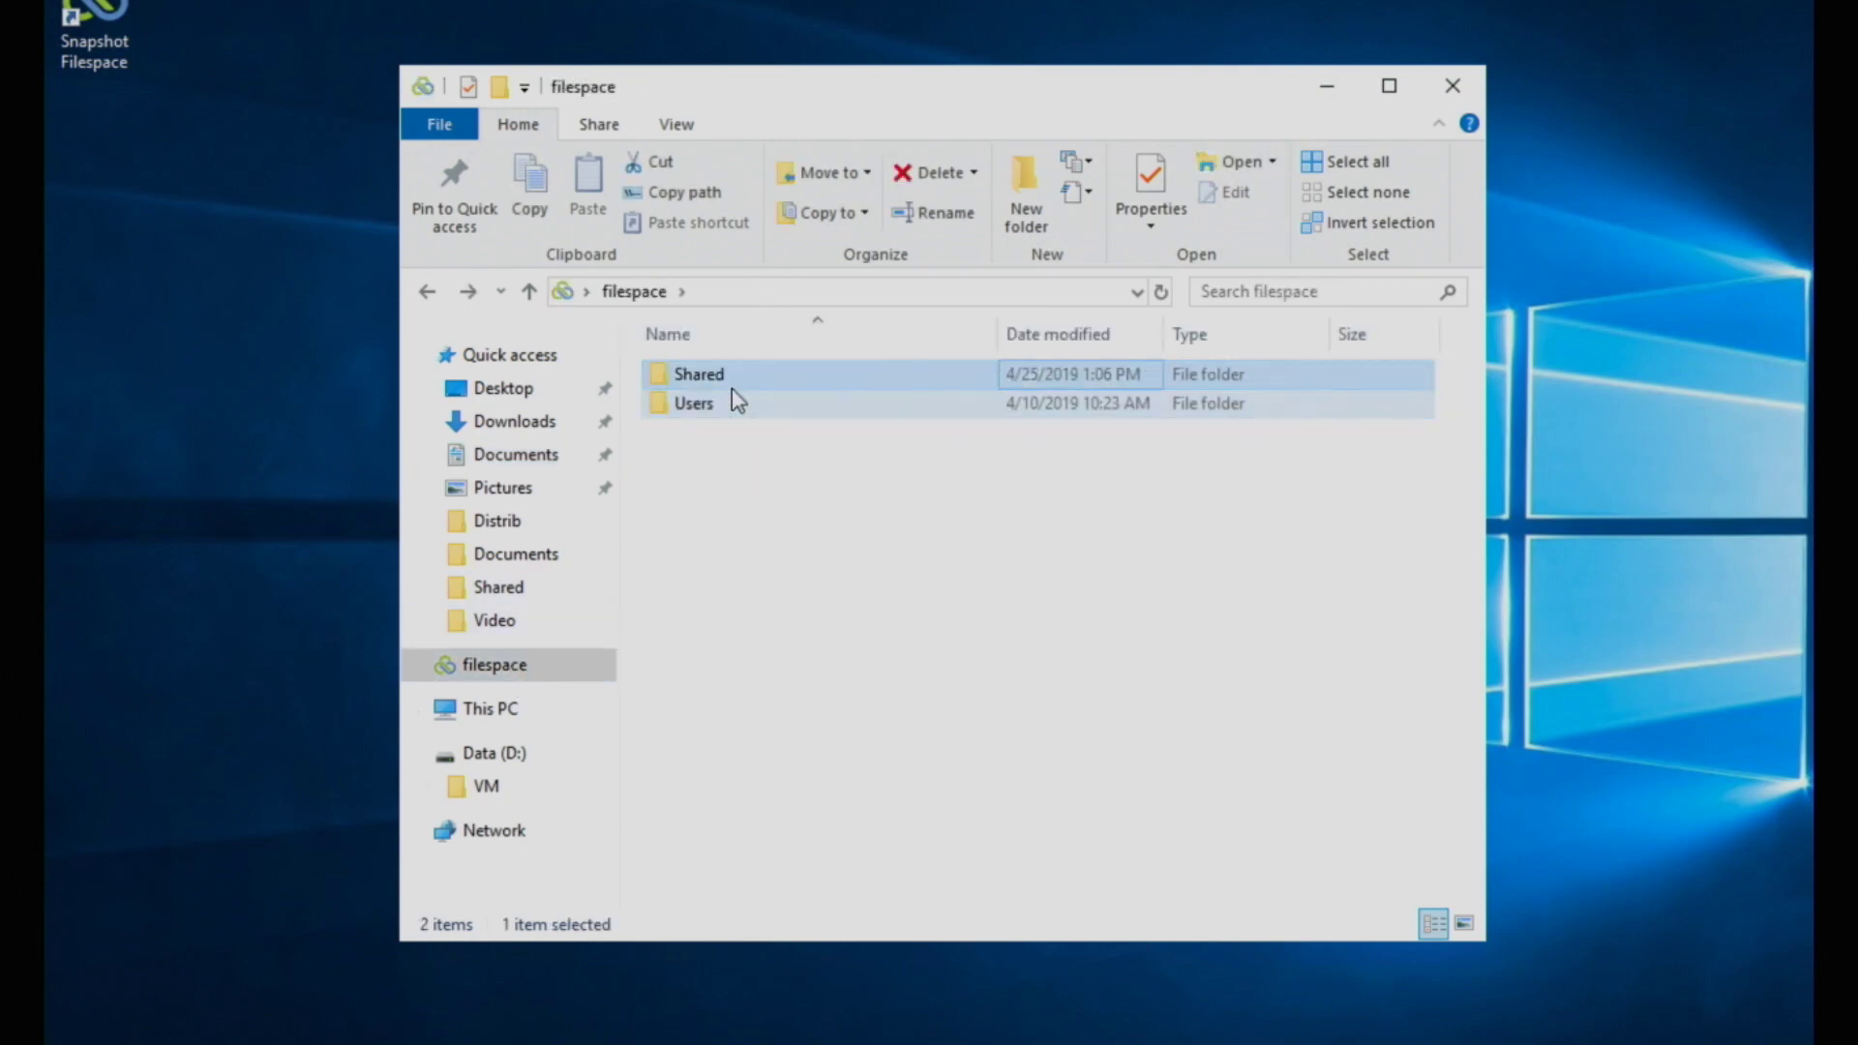
key(Return)
click(732, 402)
mouse_move(732, 391)
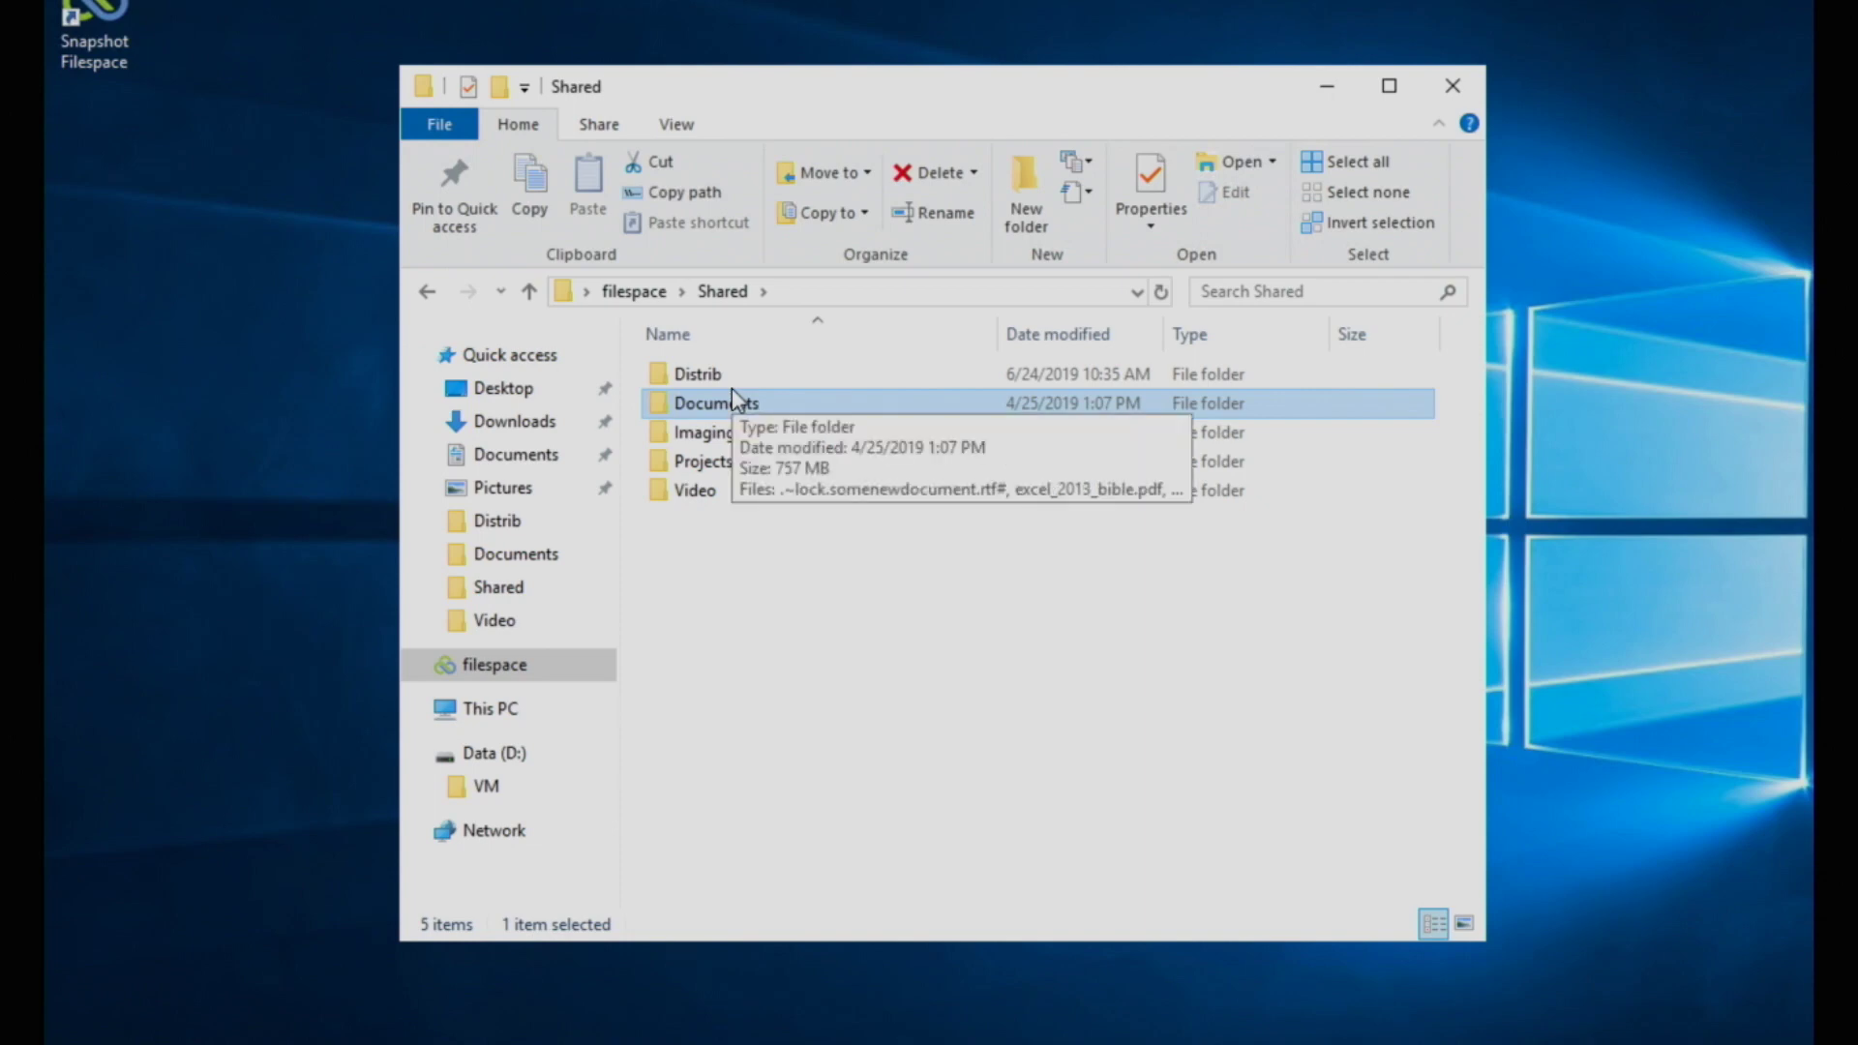
double_click(731, 391)
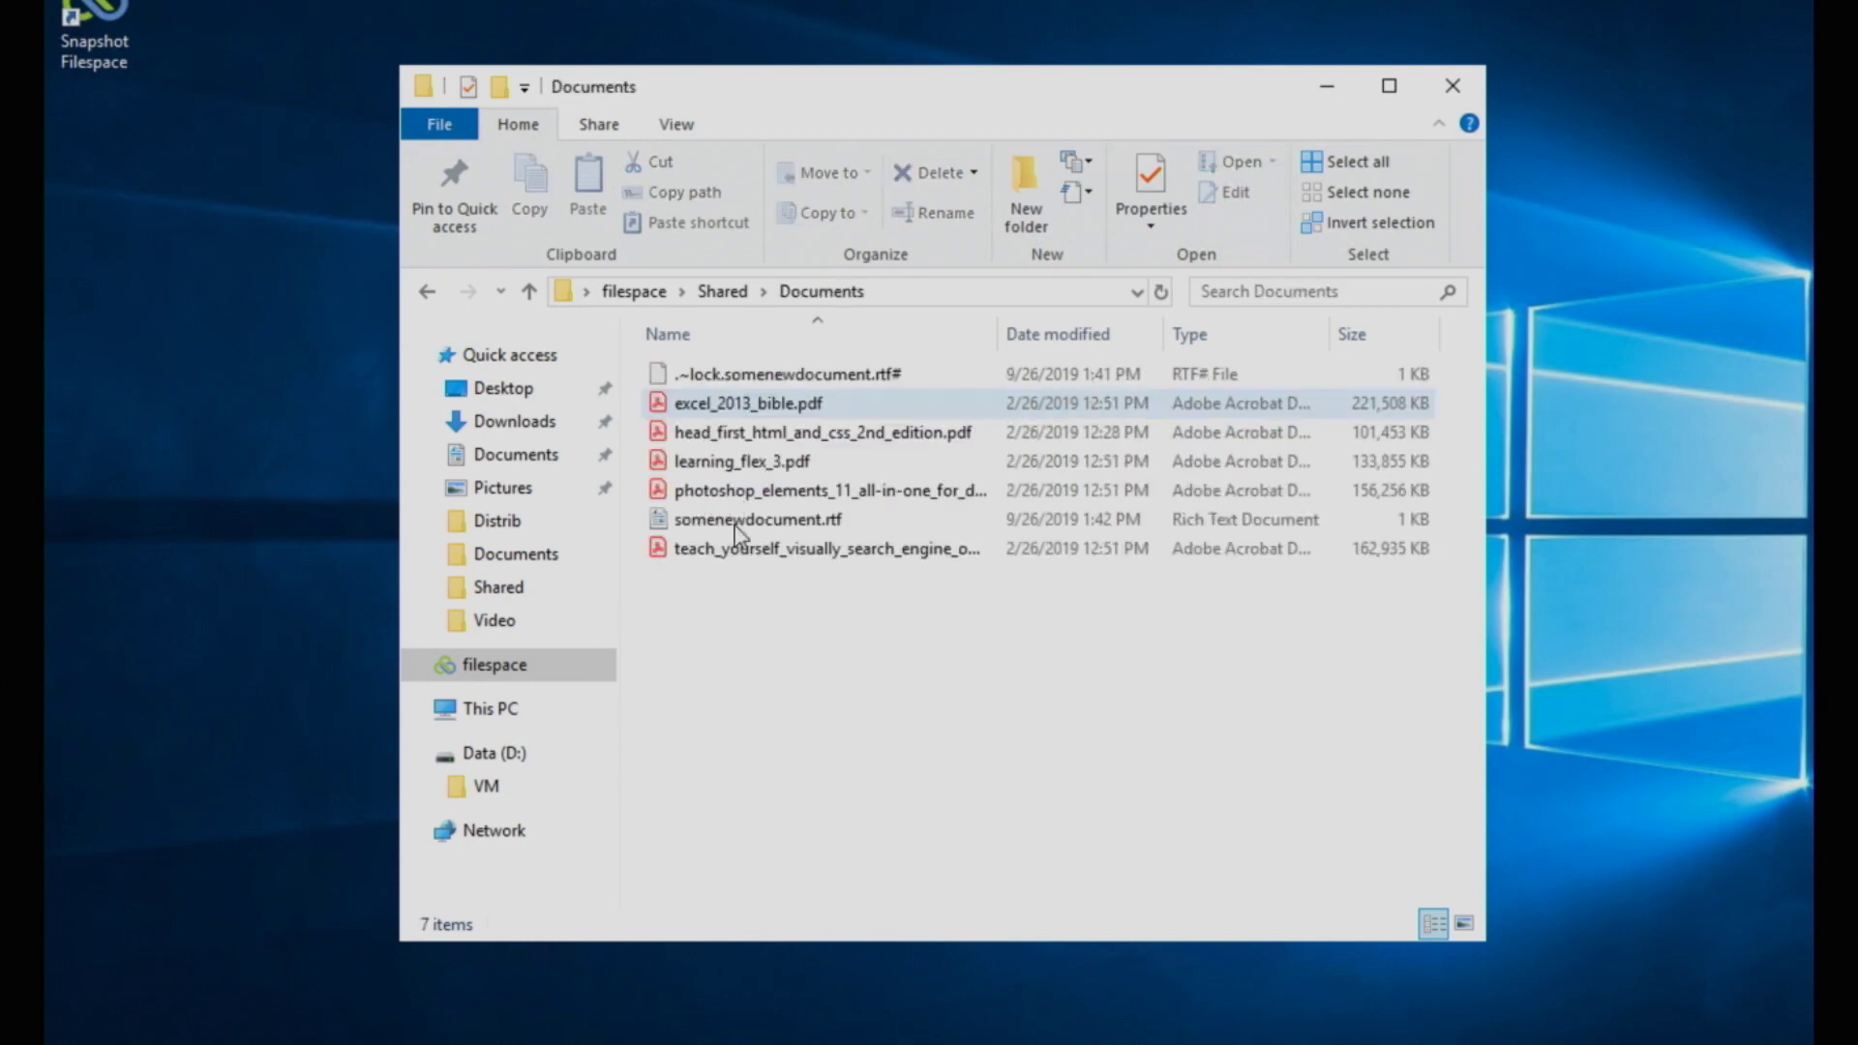
Step: Delete somenewdocument.rtf and confirm the deletion
click(736, 530)
key(Delete)
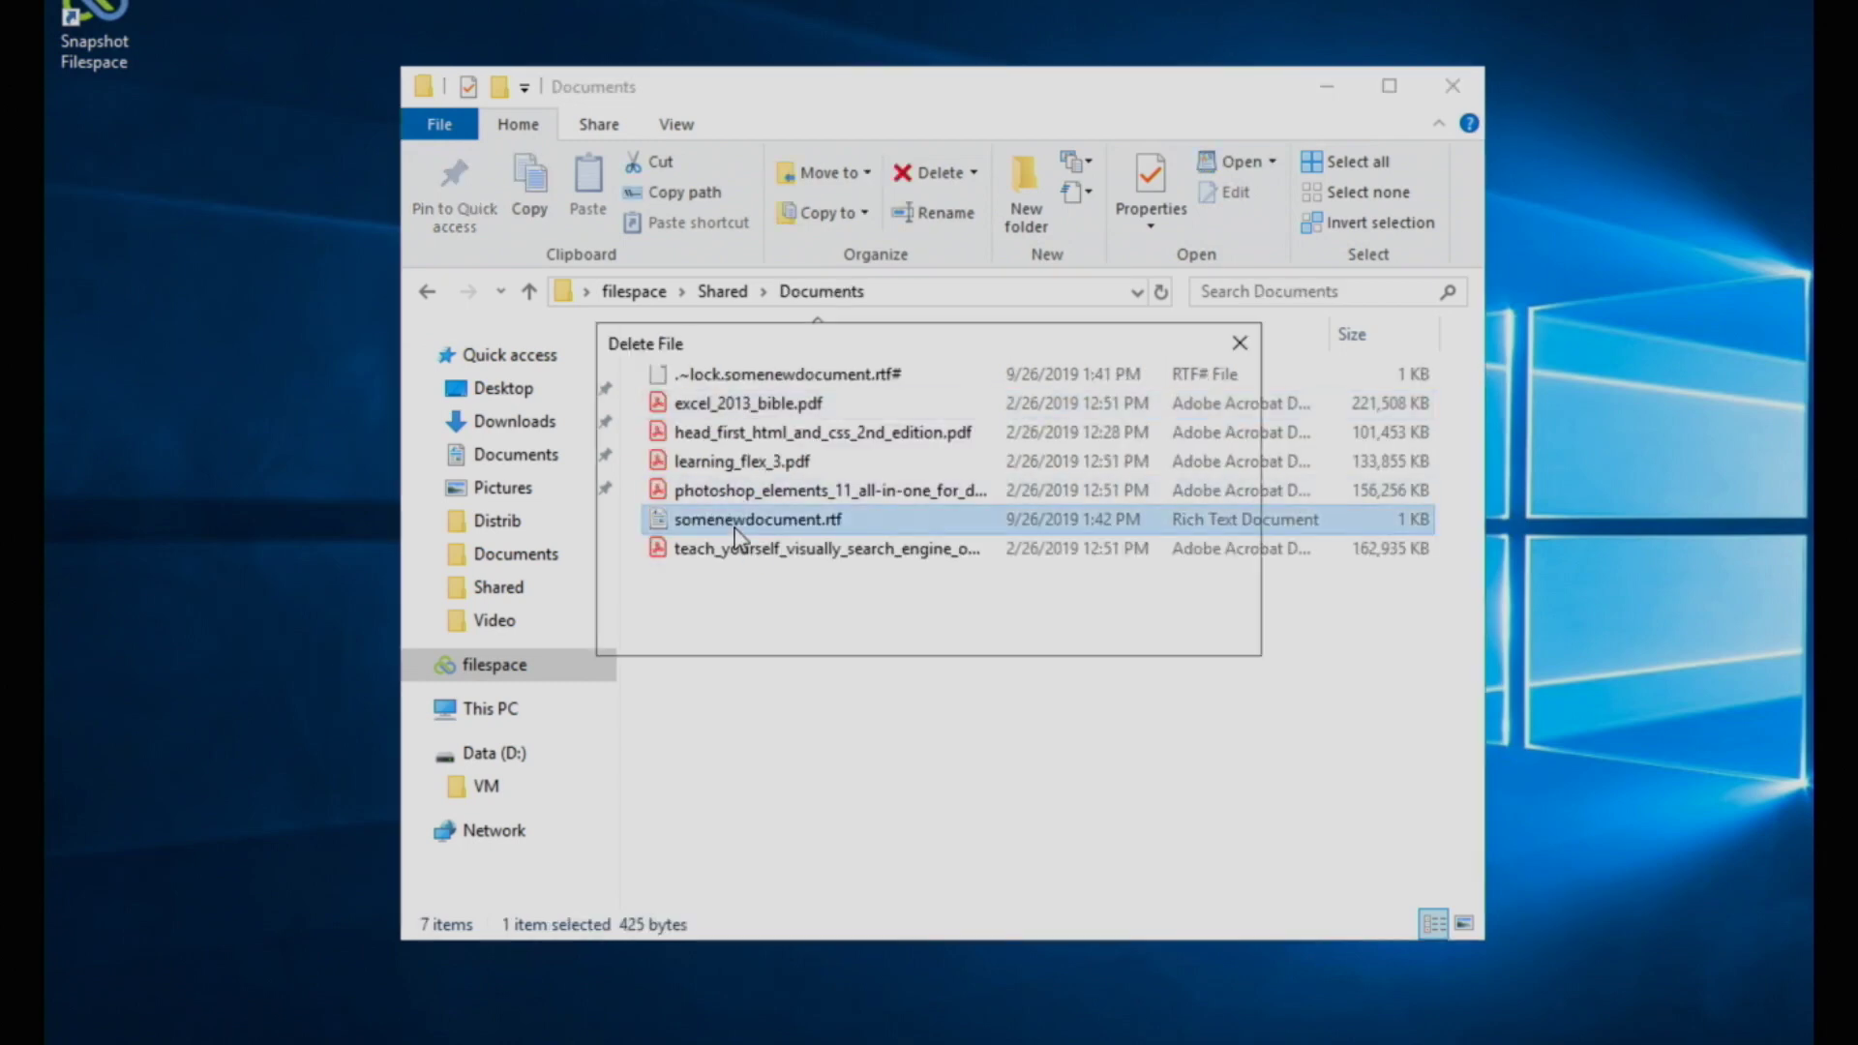
key(Return)
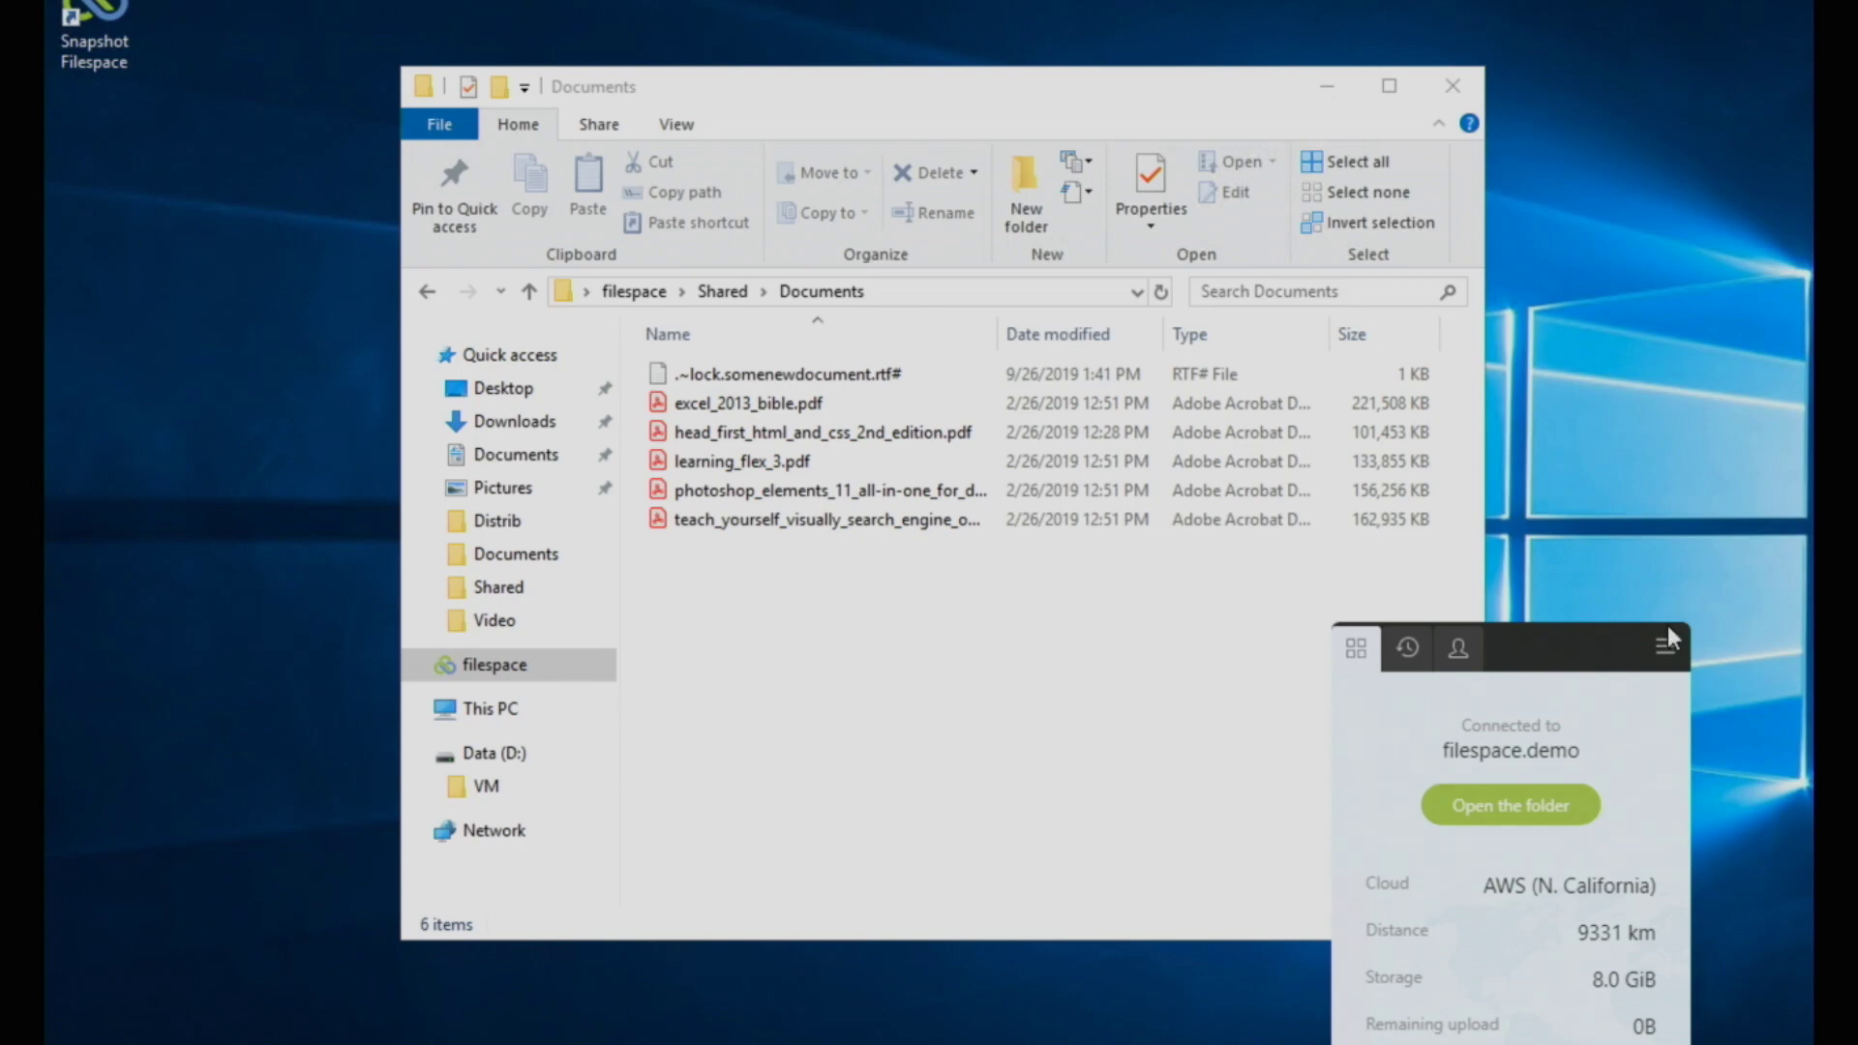
Step: Activate snapshots for filespace.demo in the LucidLink panel by entering the filespace password
click(1458, 647)
click(1493, 953)
text(***)
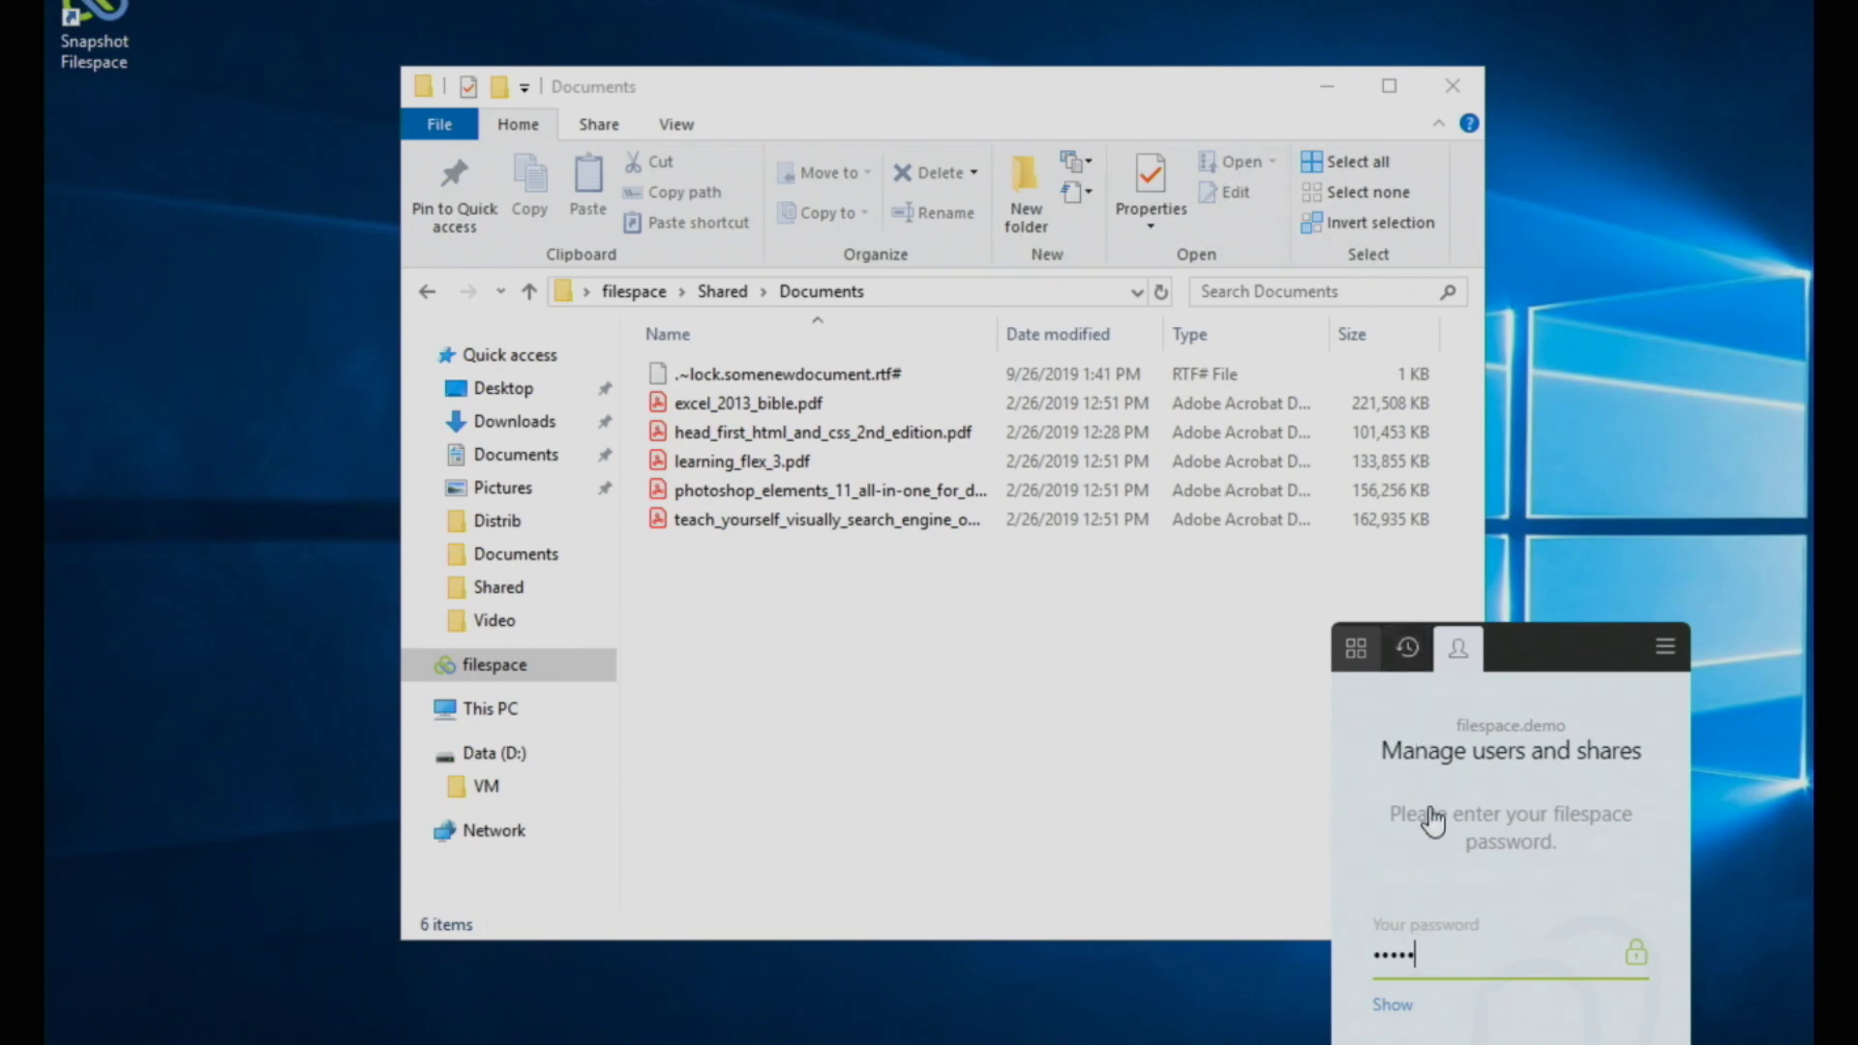
click(1407, 660)
click(1452, 963)
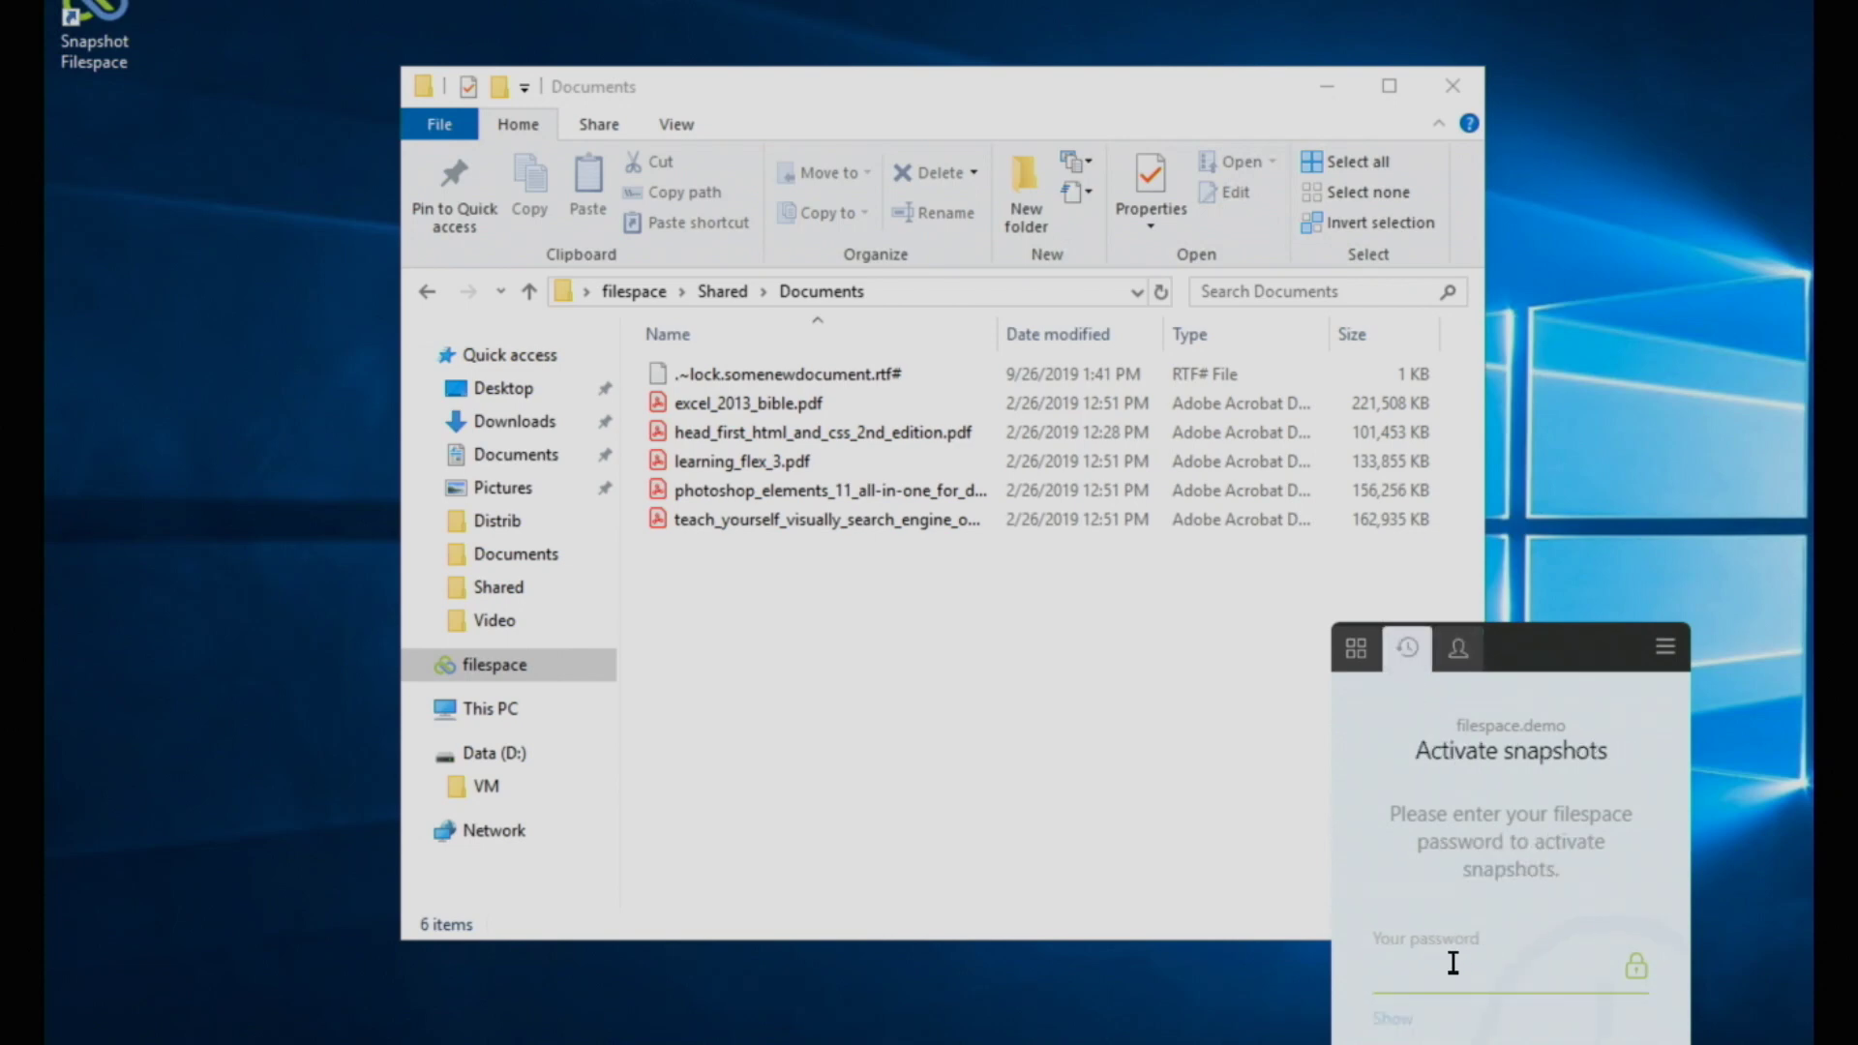
text(***)
key(Return)
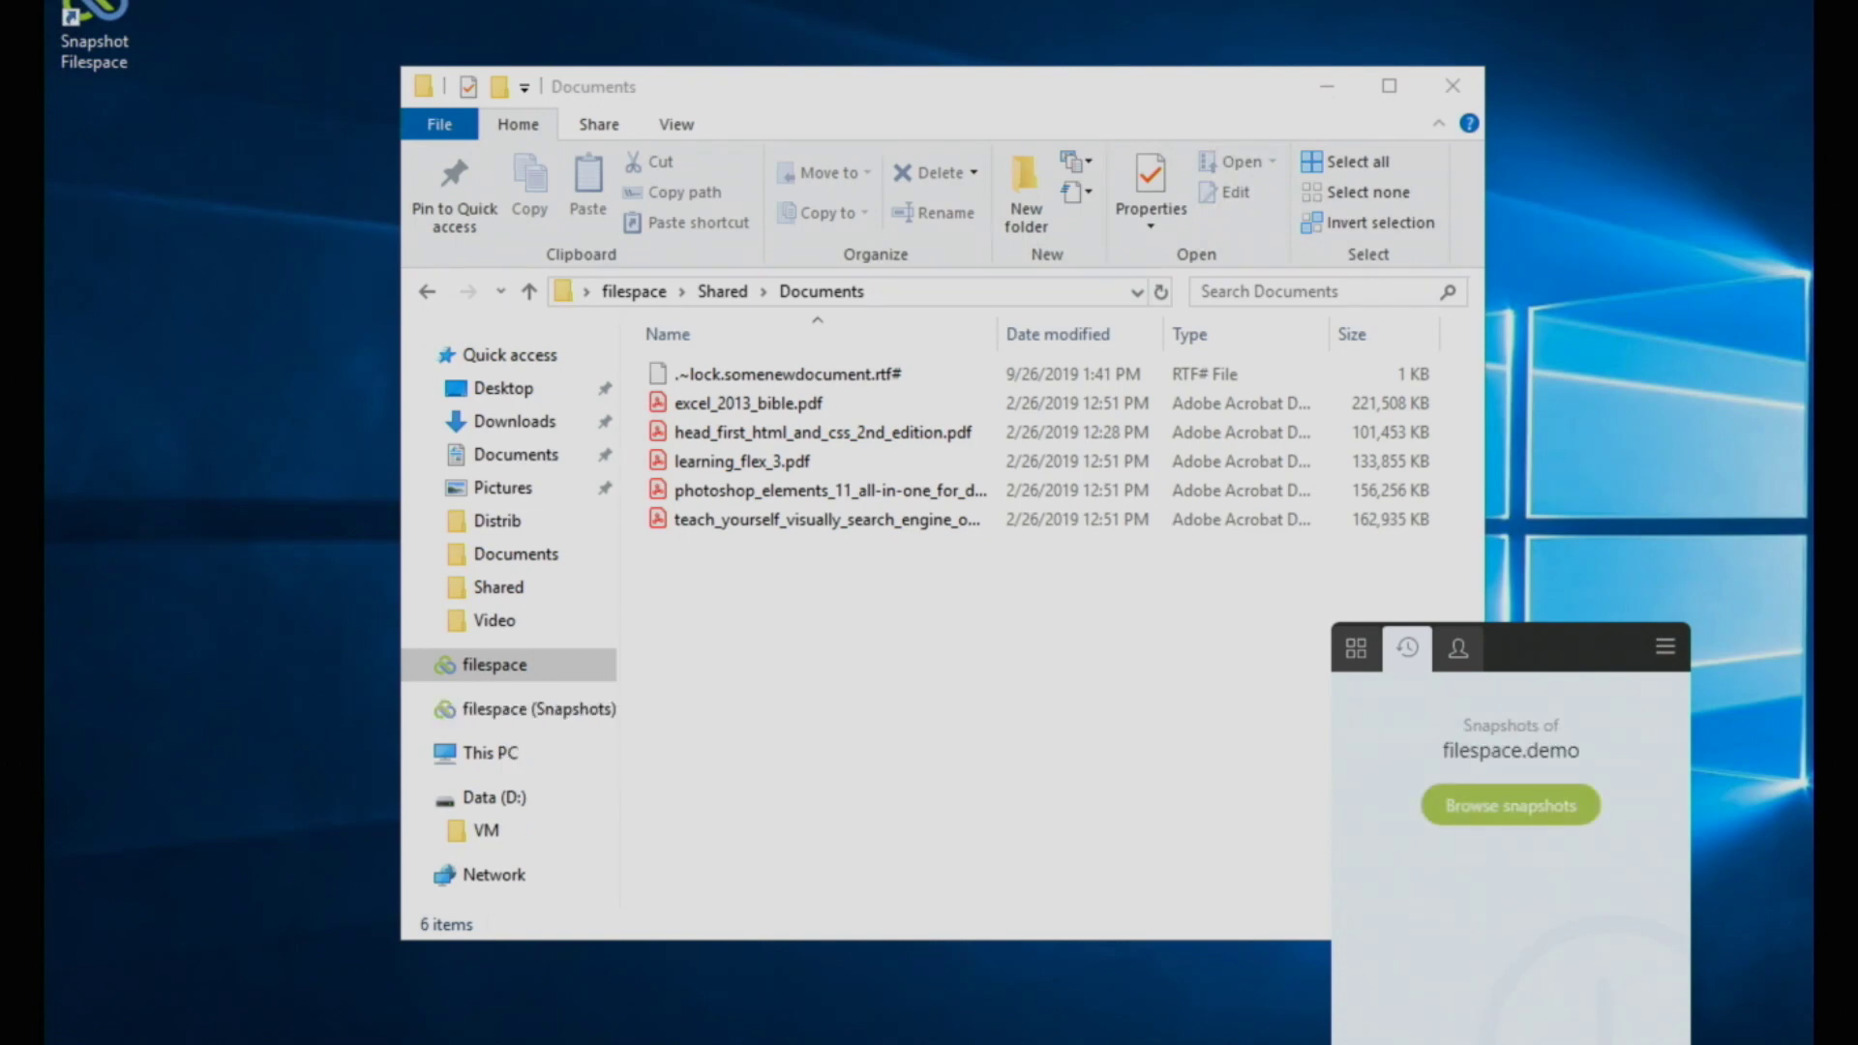
click(507, 732)
Step: Browse filespace (Snapshots) into Snapshot 36 13934 > Shared > Documents
click(505, 714)
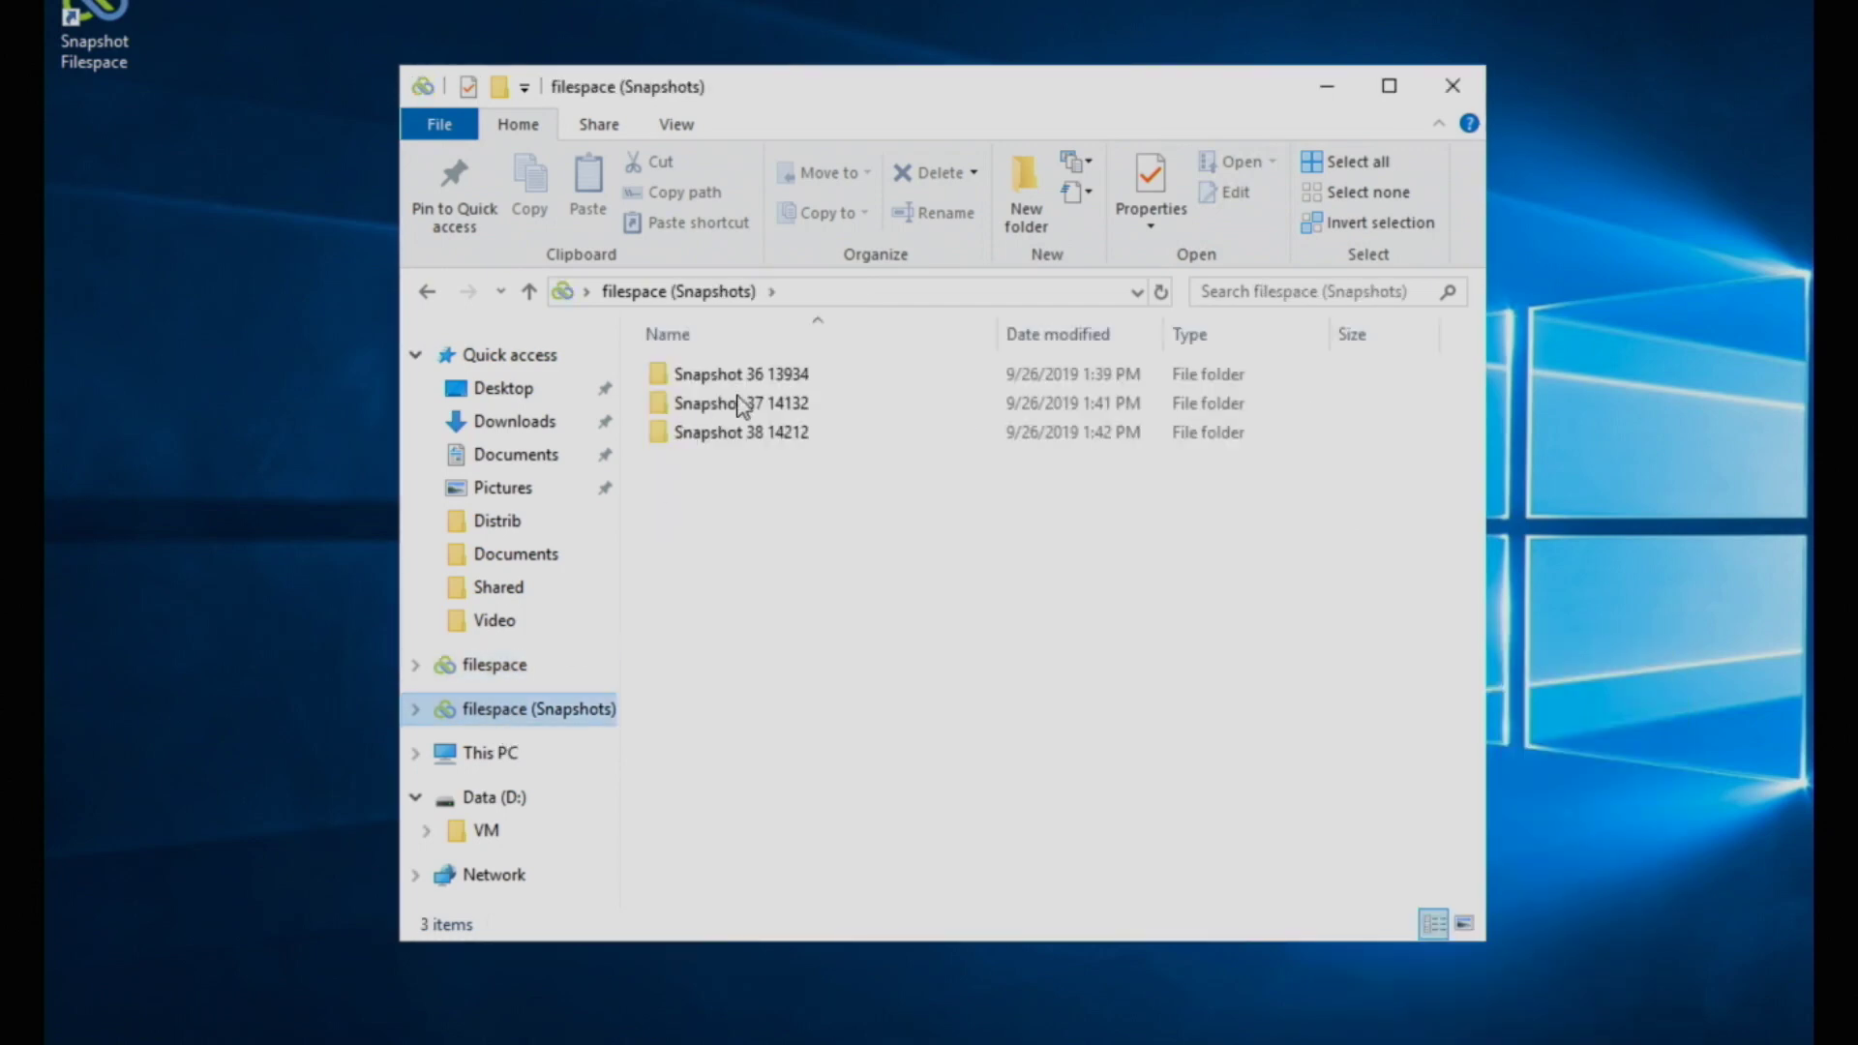
click(772, 399)
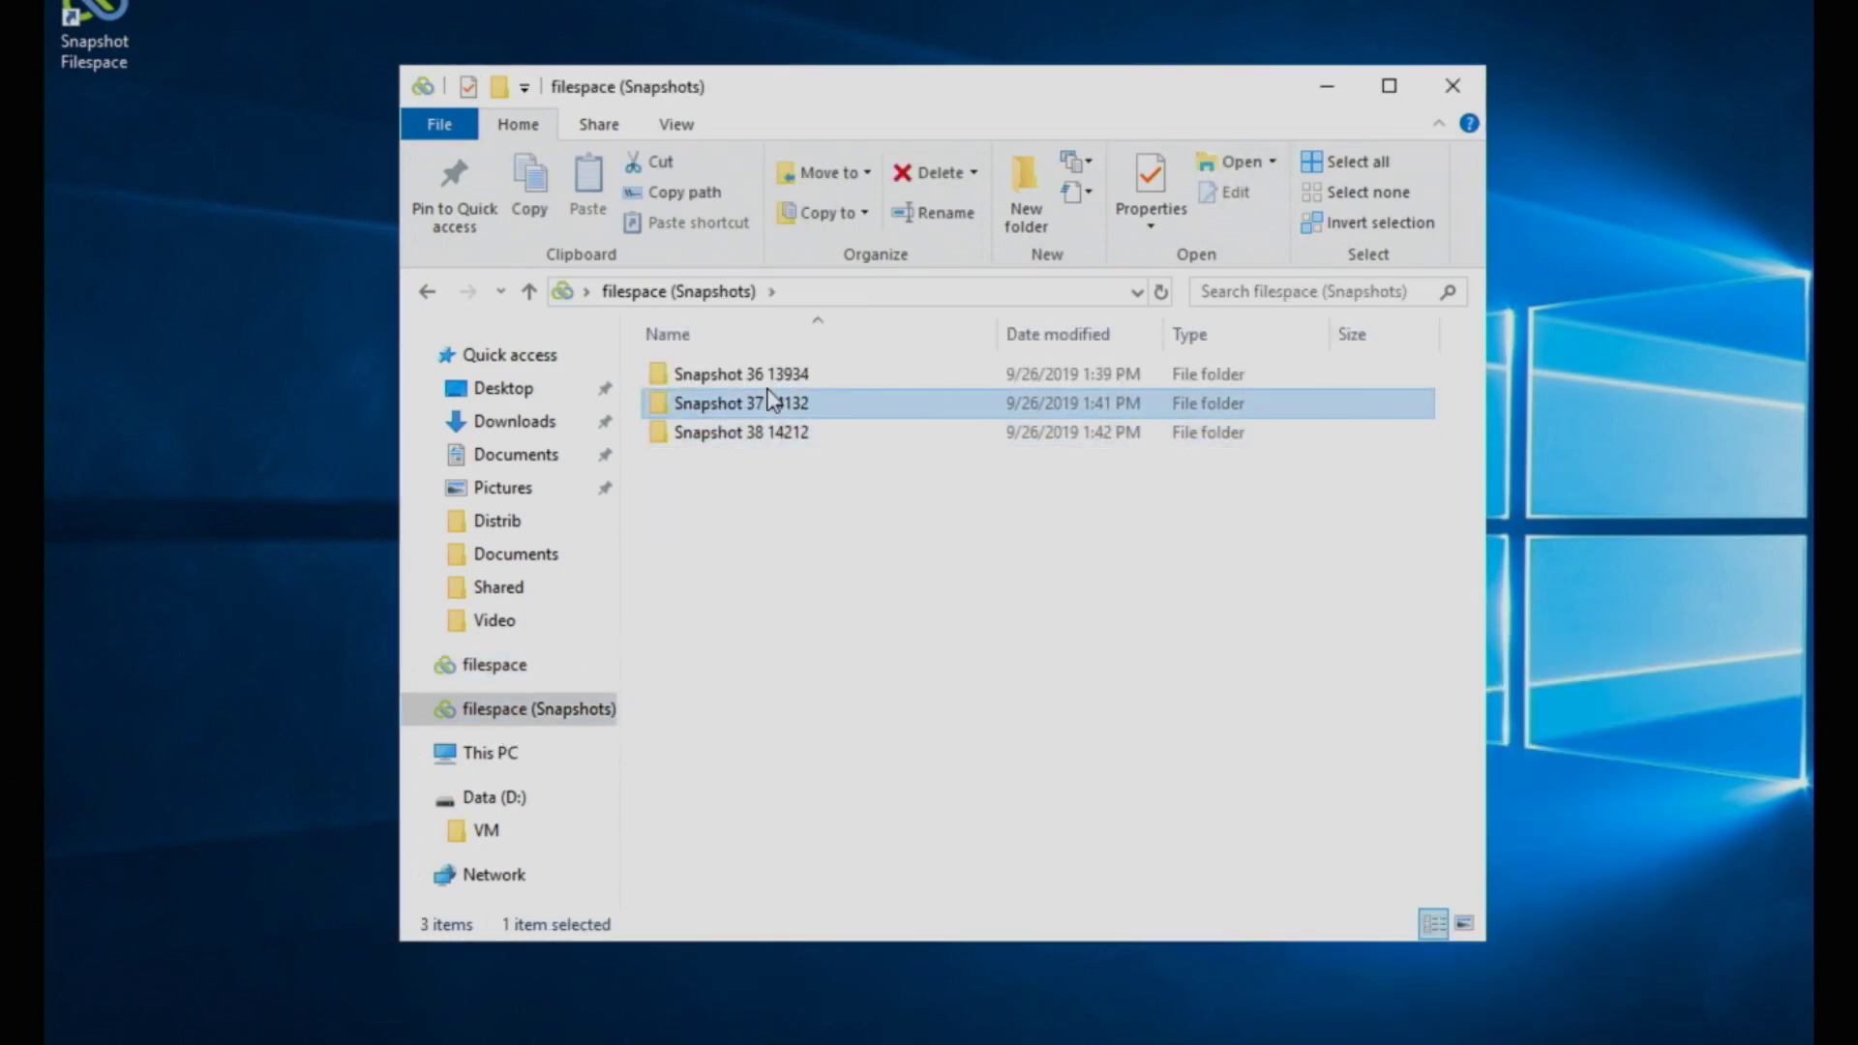
key(Up)
key(Return)
key(Down)
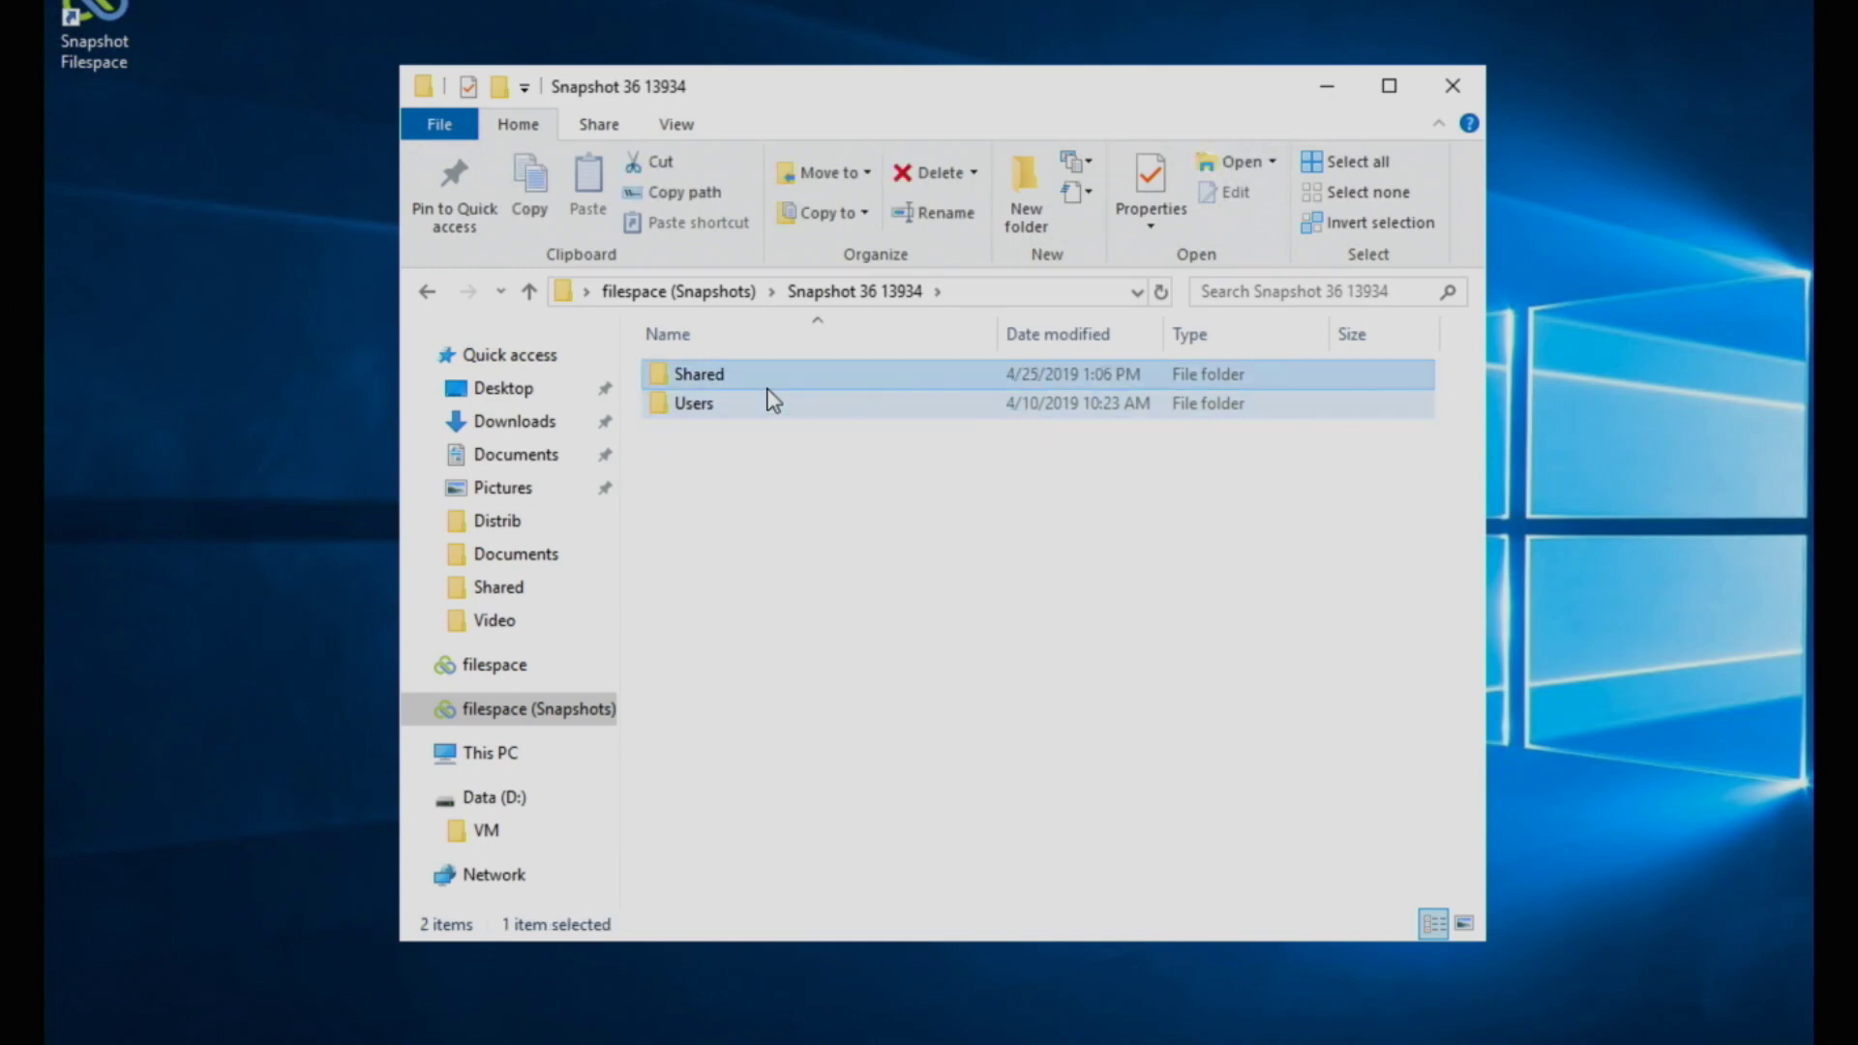
key(Return)
click(773, 402)
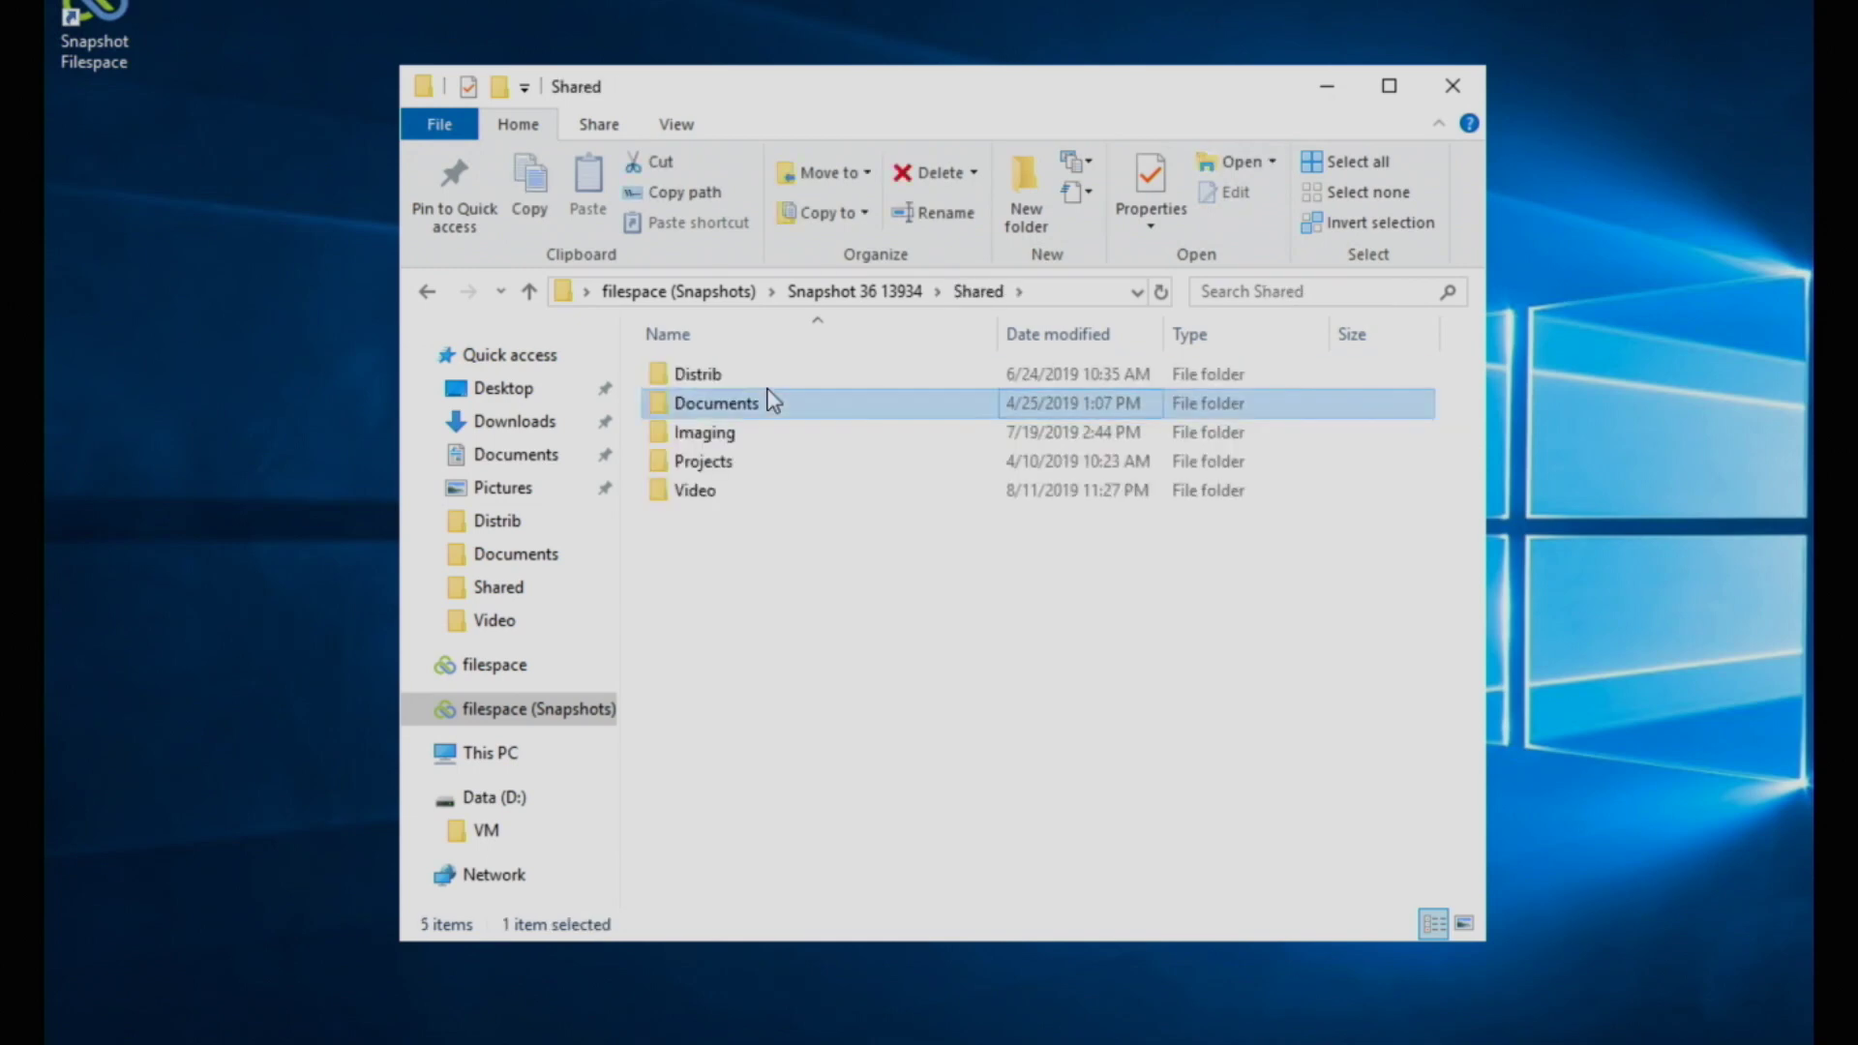
key(Return)
Step: Open the snapshot's somenewdocument.rtf in WordPad to check its text, then close it
key(Down)
key(Down)
key(Down)
key(Down)
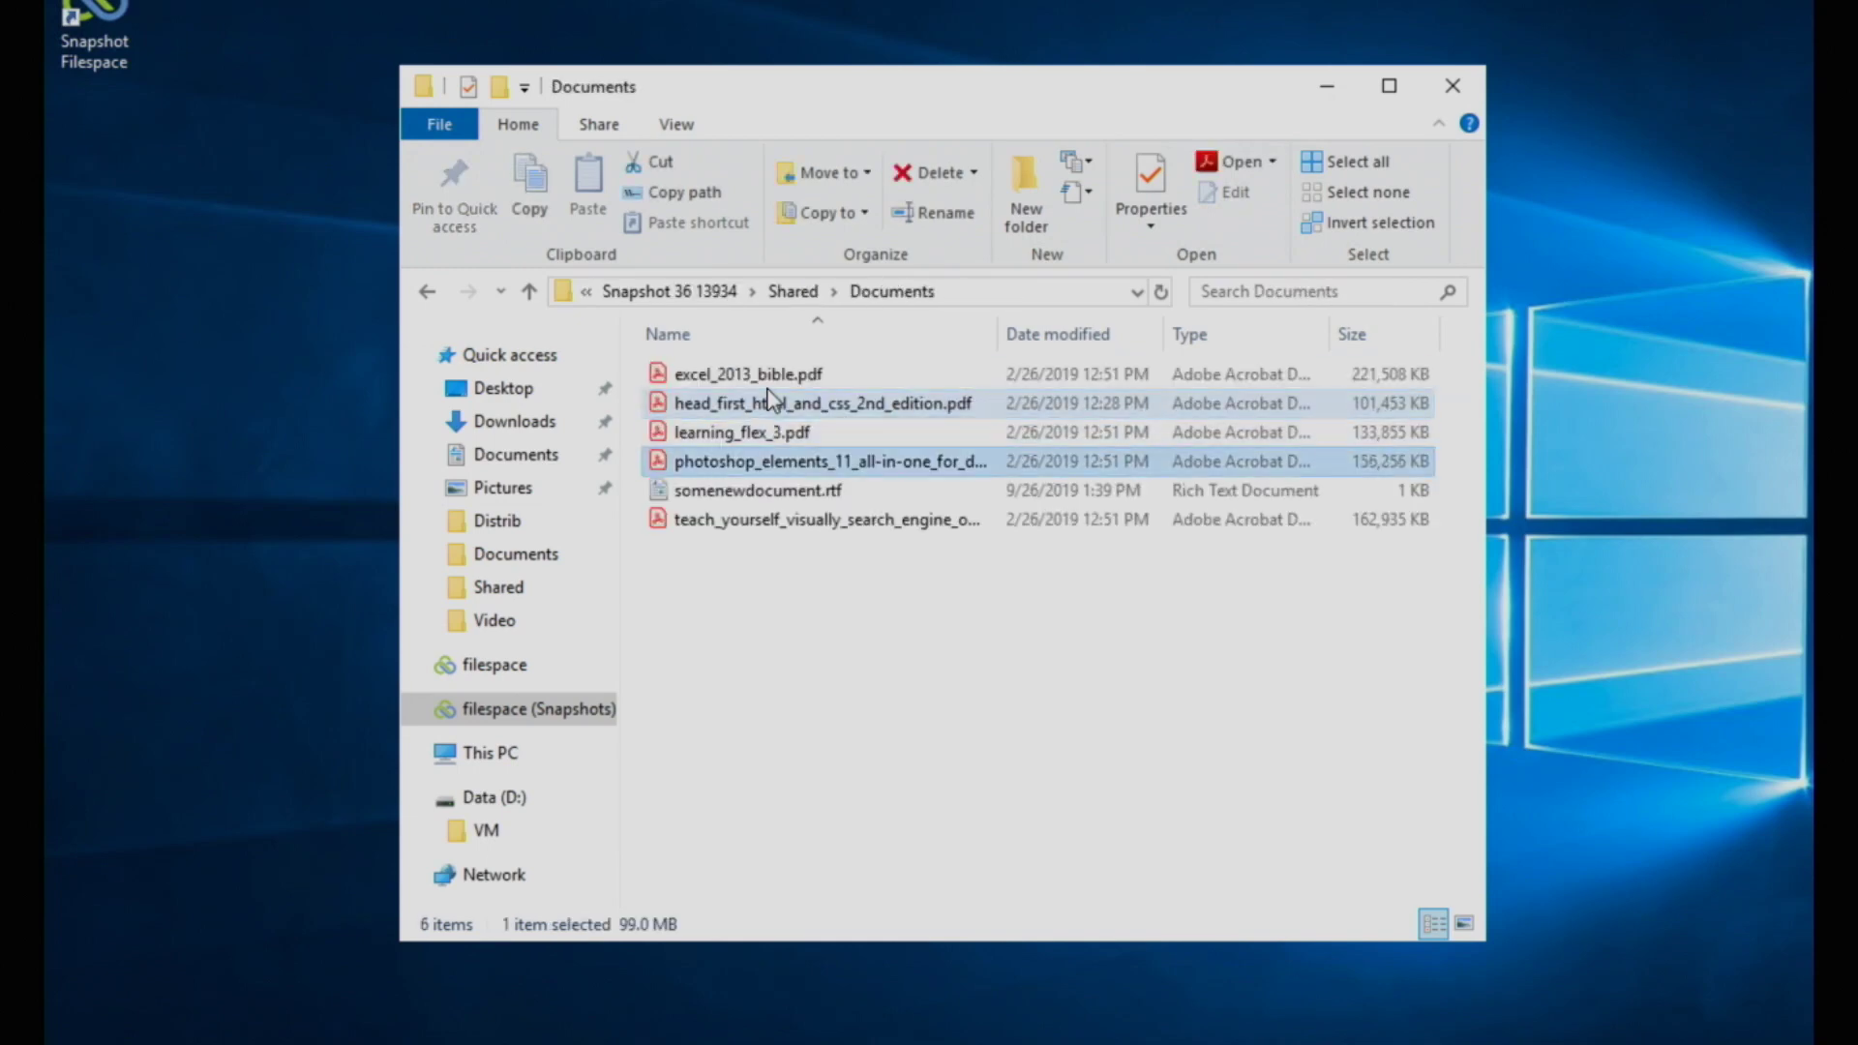
key(Return)
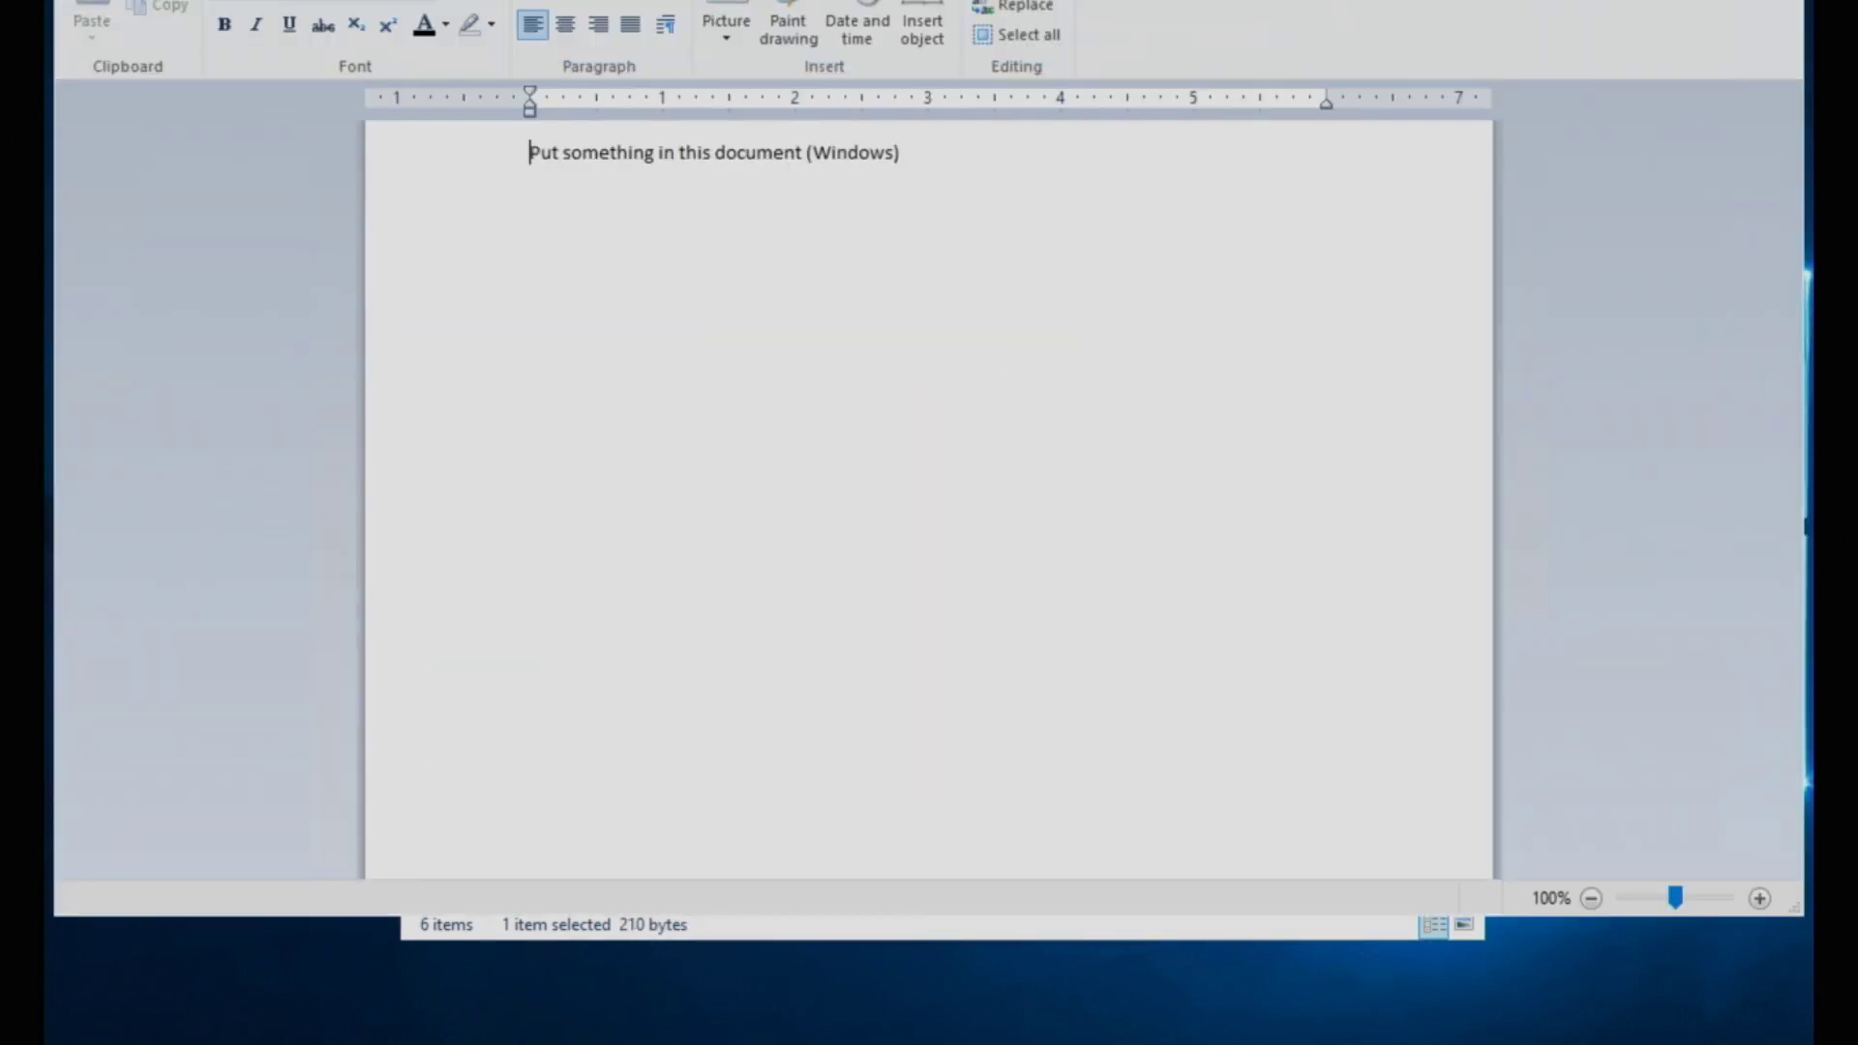
key(alt+F4)
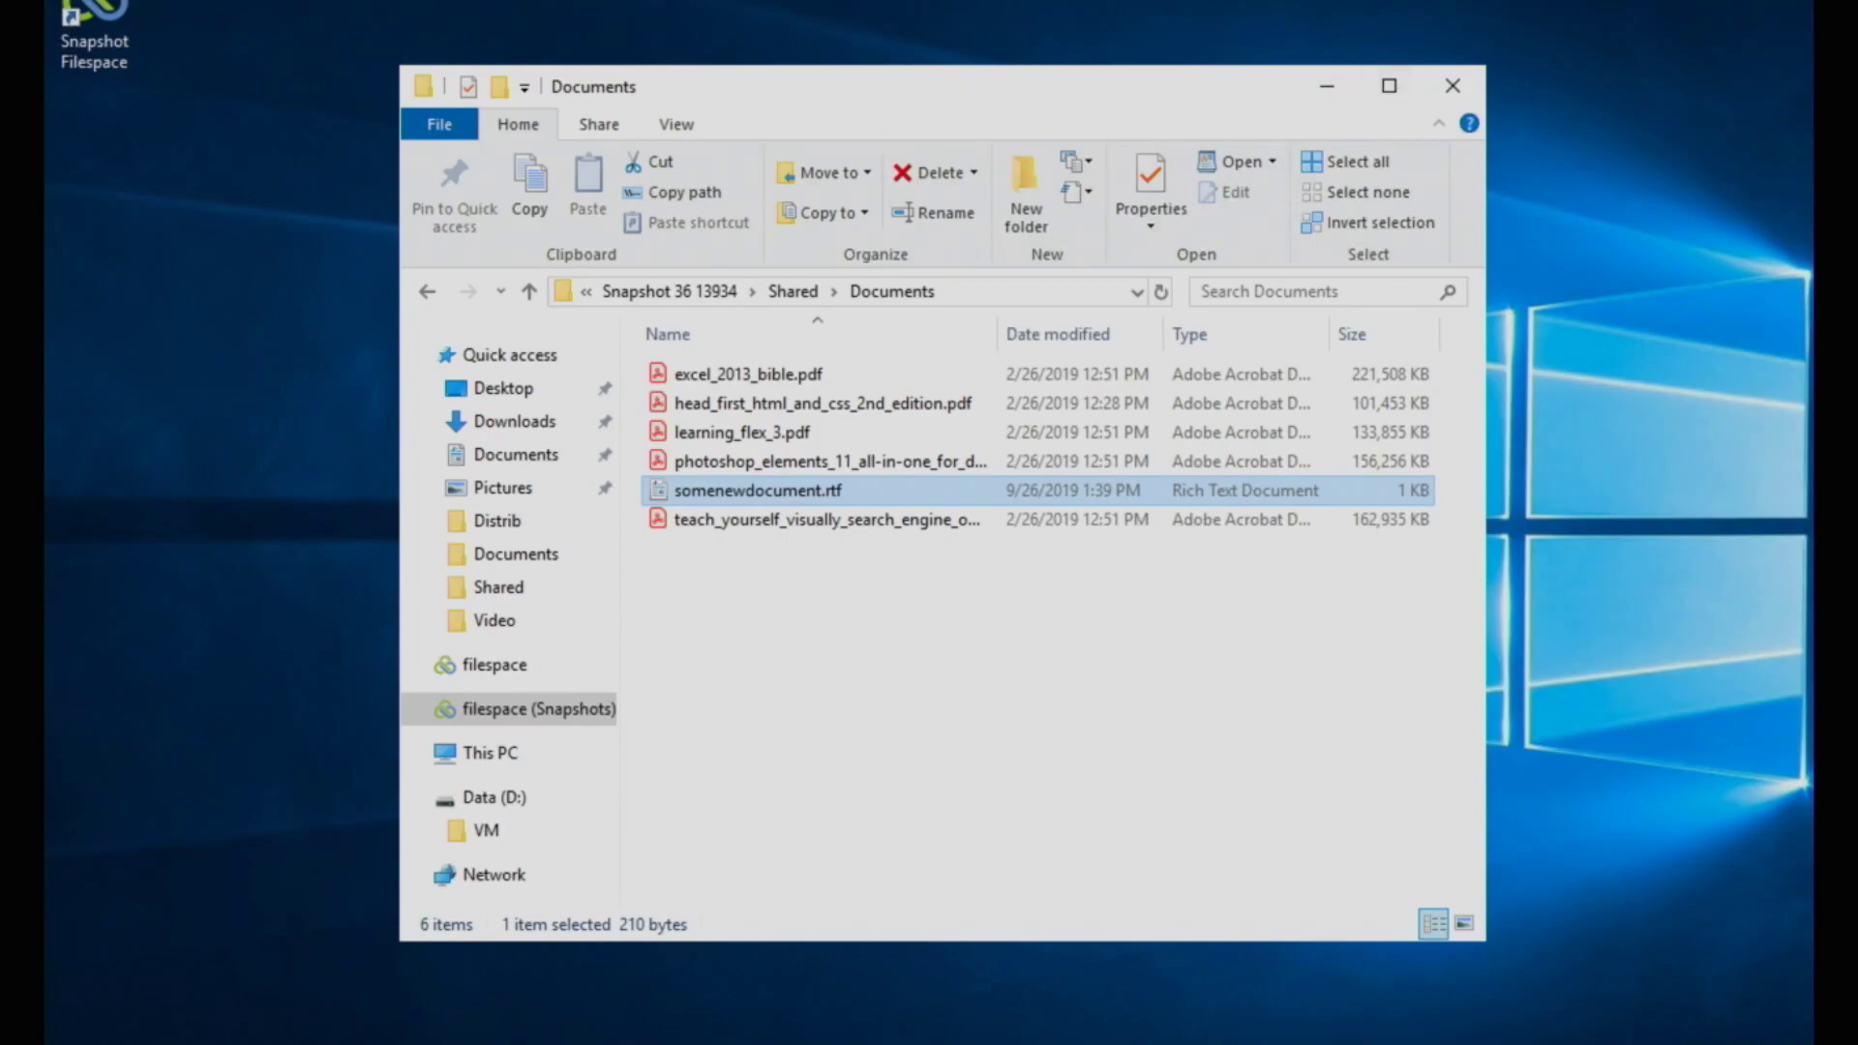
click(484, 920)
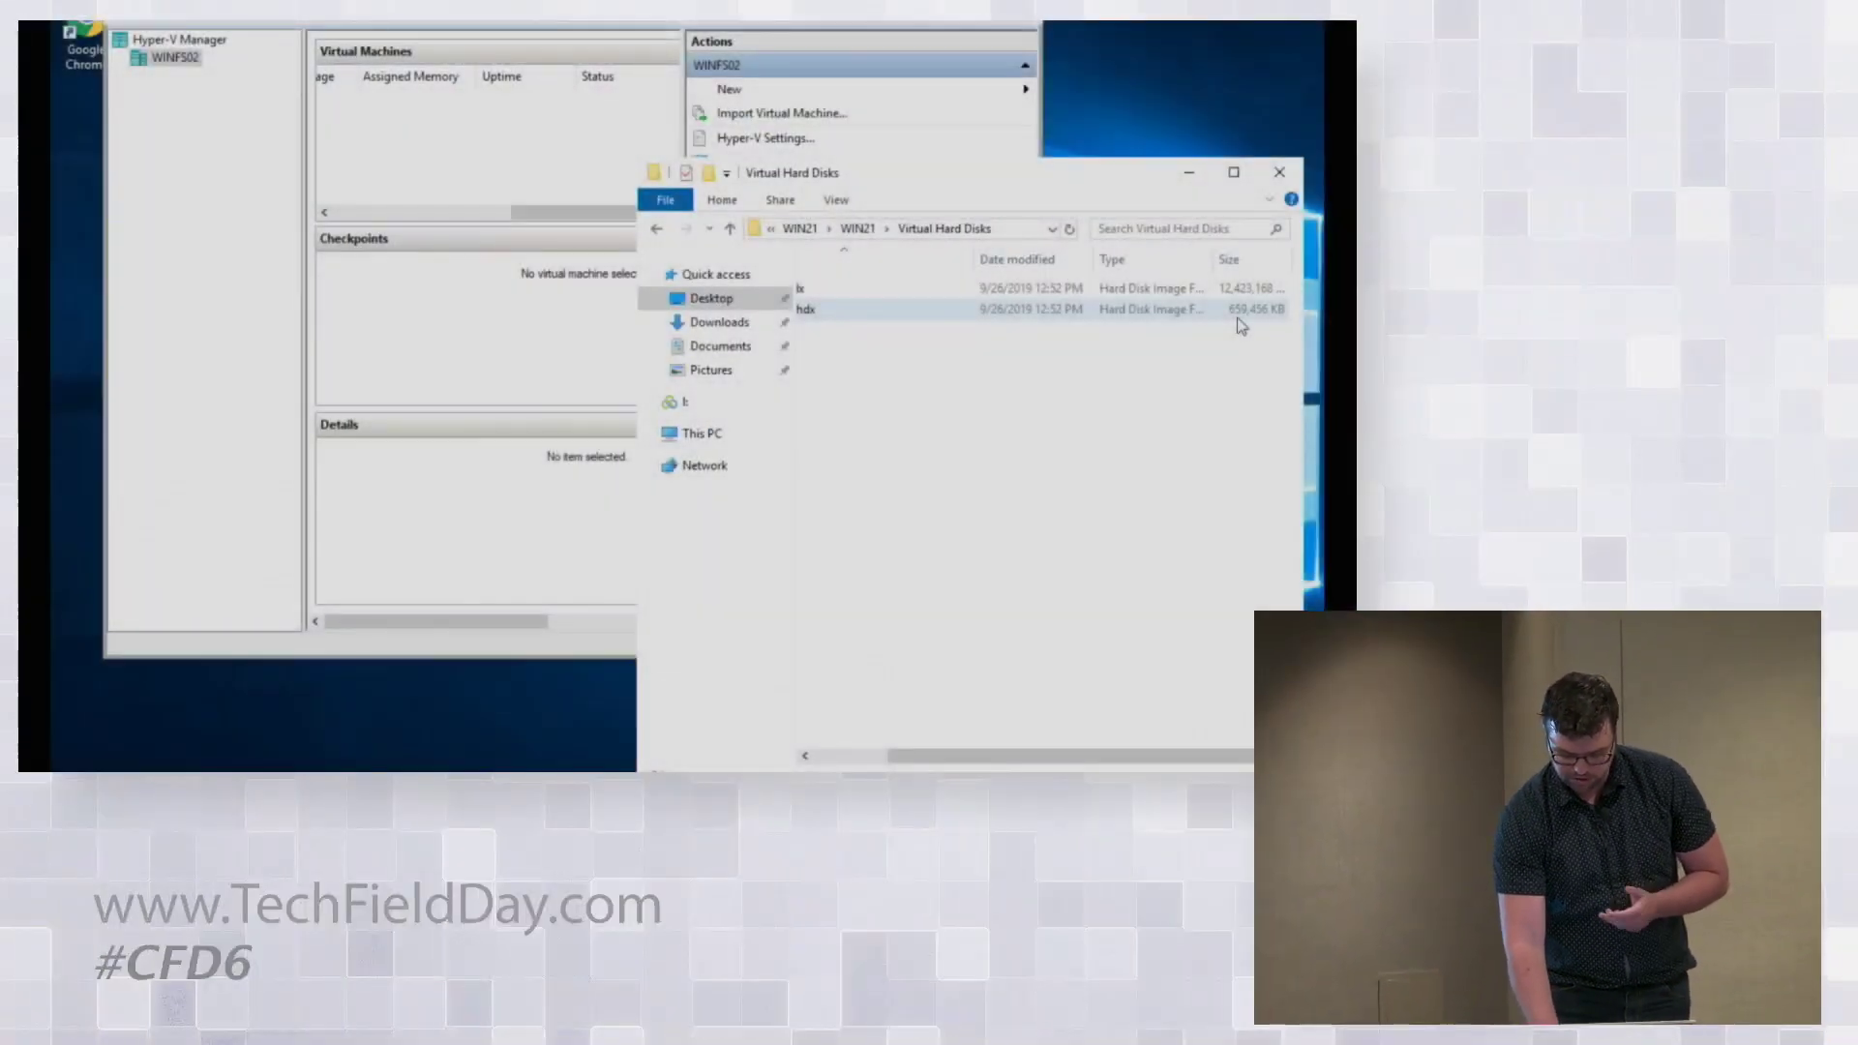
Step: Bring up the remote server's Hyper-V Manager beside the Virtual Hard Disks folder holding WIN21.vhdx and WIN21-2.vhdx
click(827, 753)
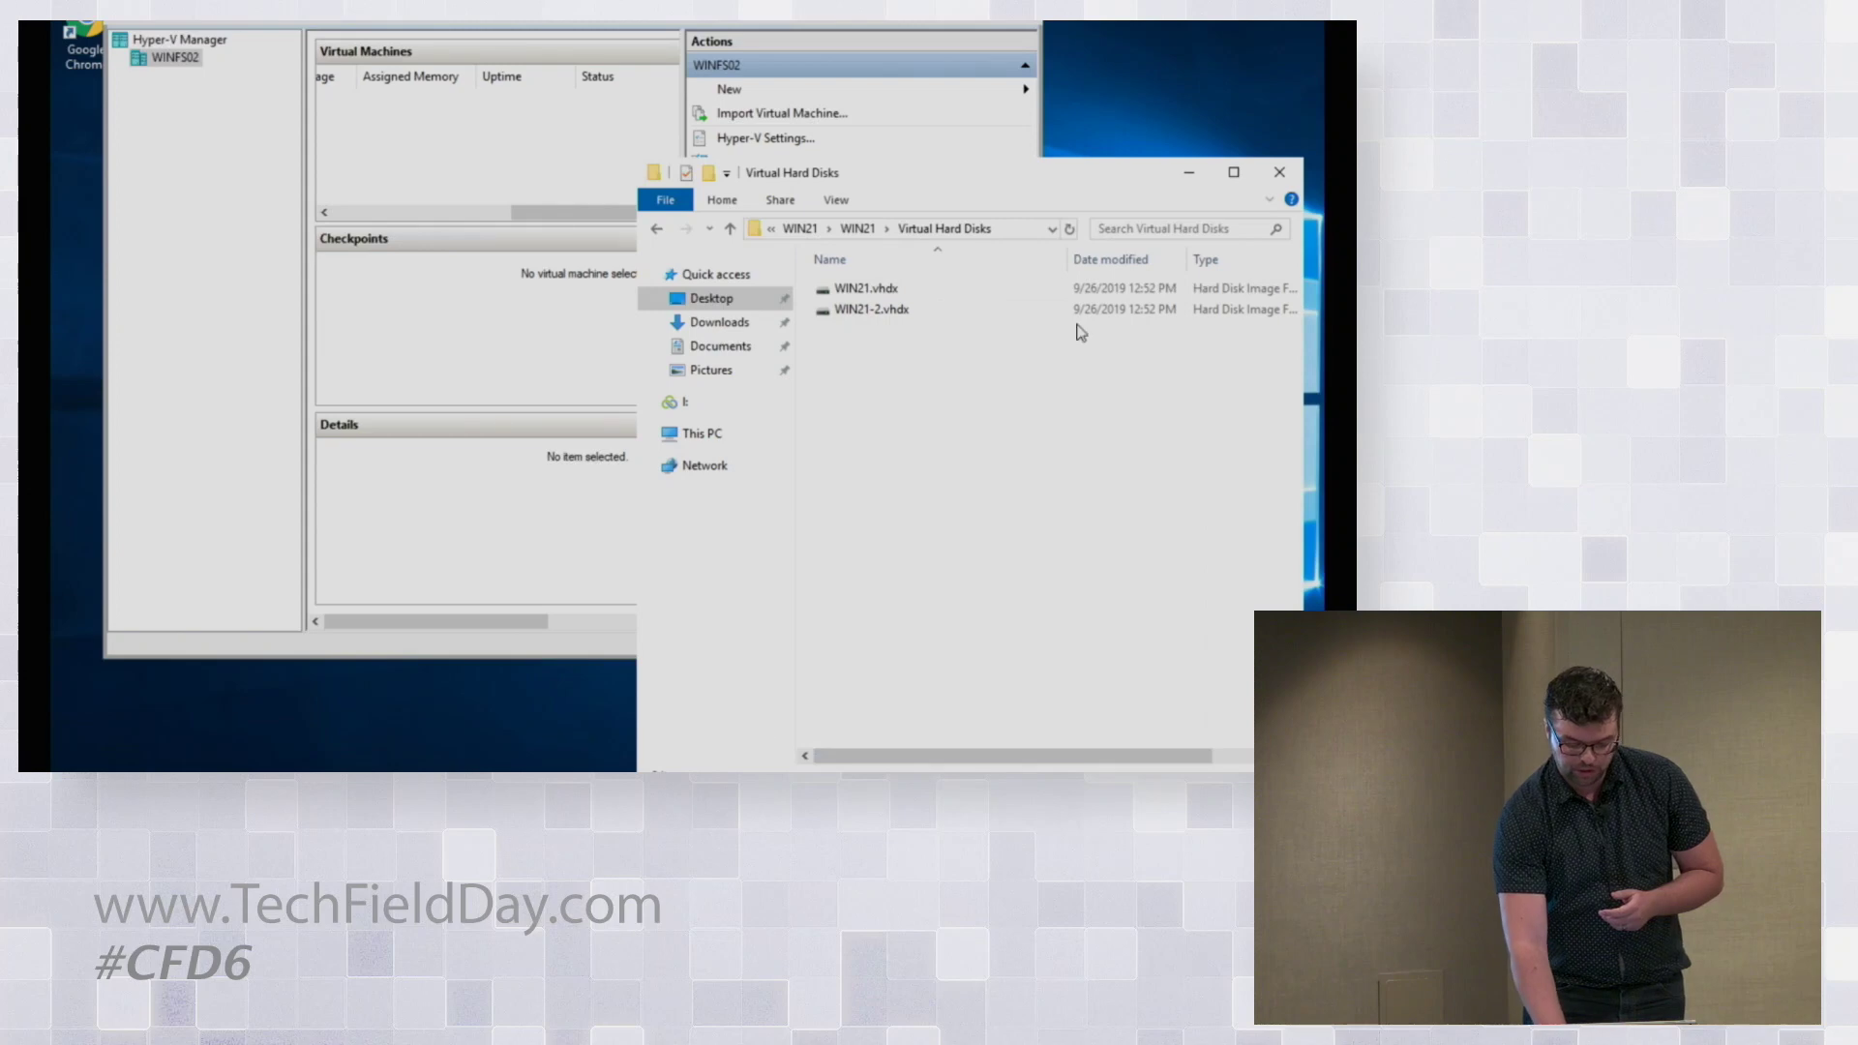
Step: Minimize the Virtual Hard Disks window and open Task Manager to watch network traffic
click(1206, 176)
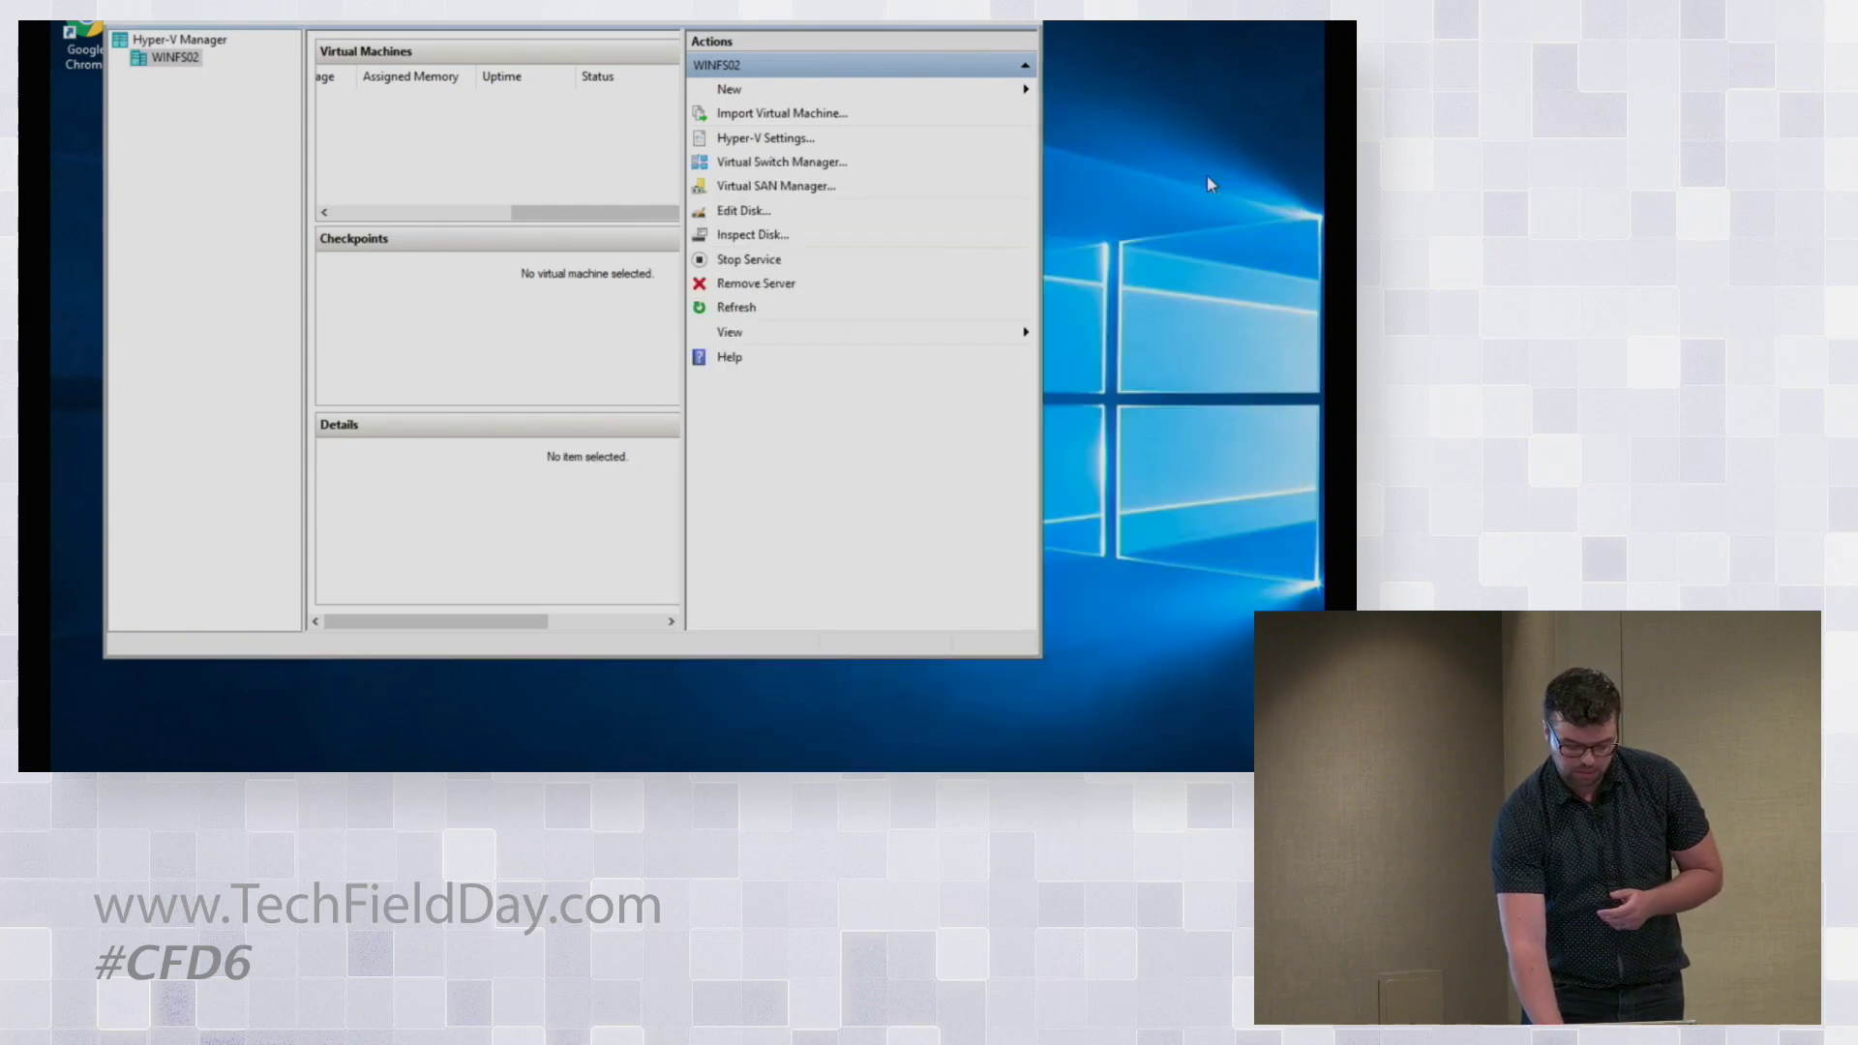
right_click(751, 770)
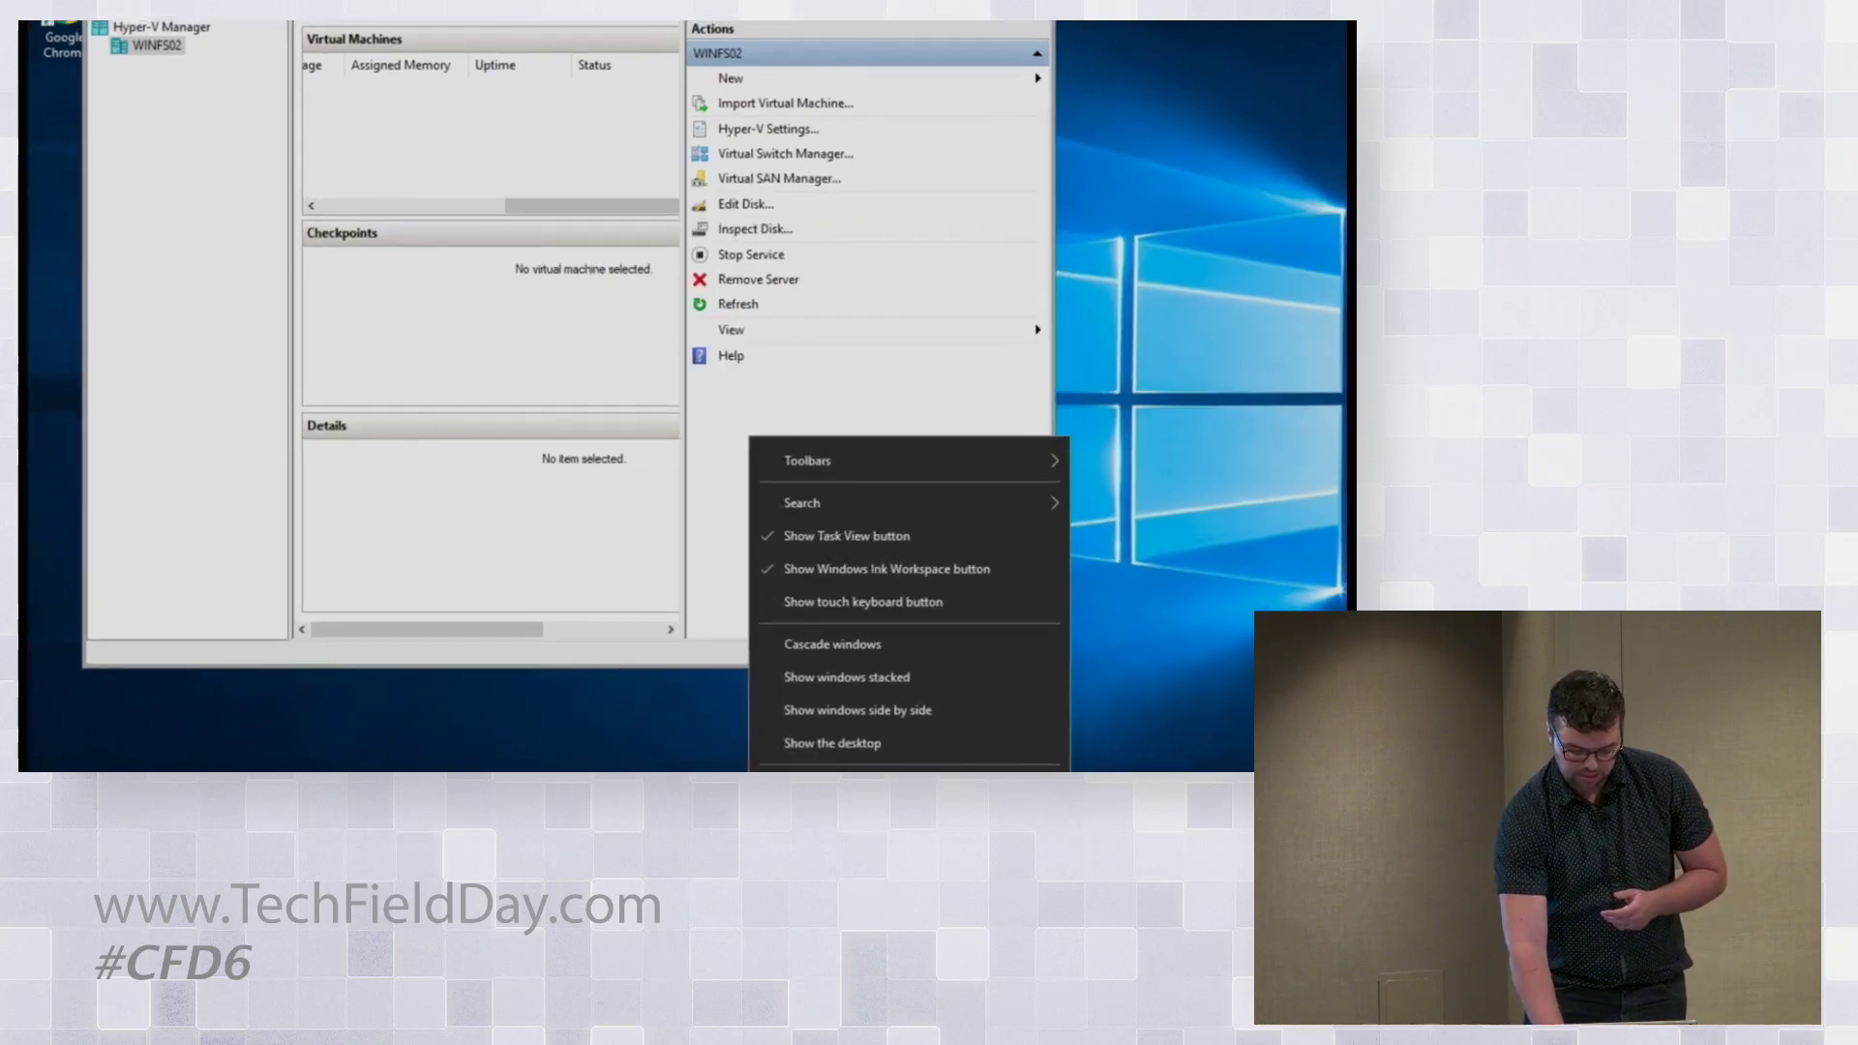
click(831, 784)
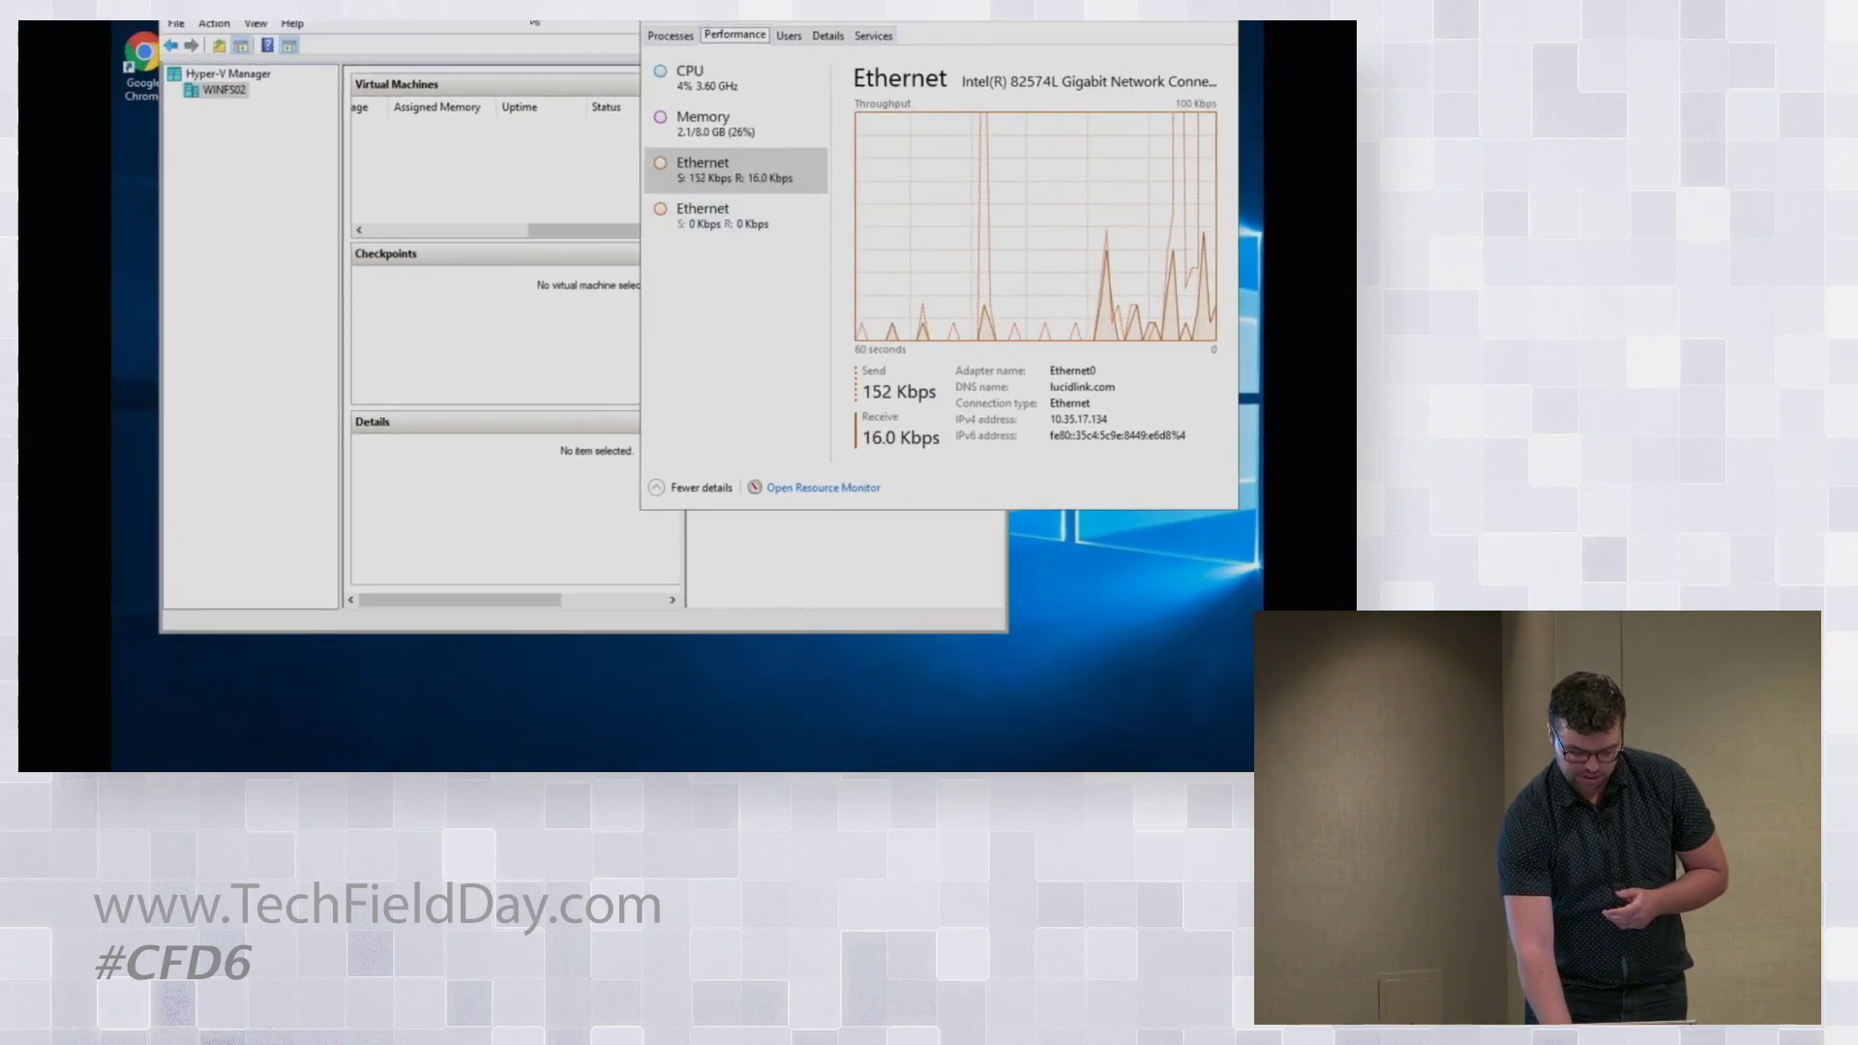
Step: Start the WIN21 virtual machine from Hyper-V Manager while monitoring traffic in Task Manager
click(431, 23)
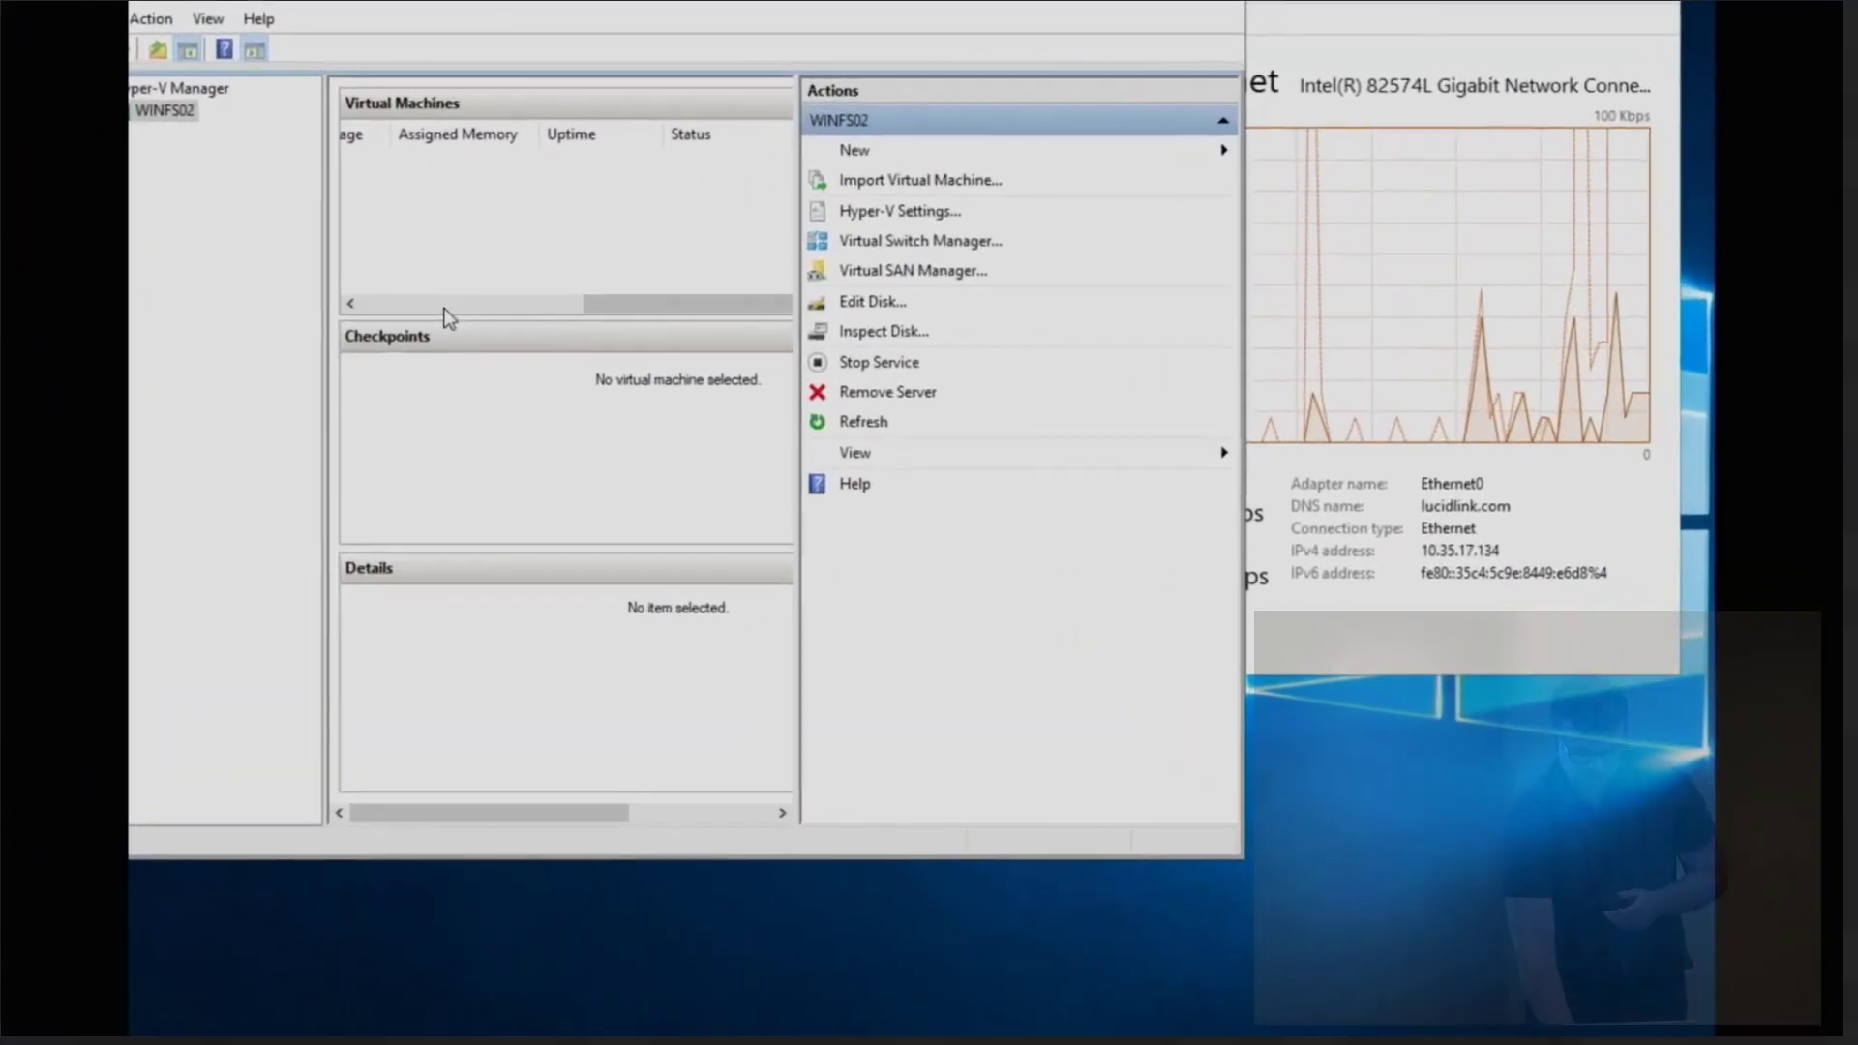
click(392, 162)
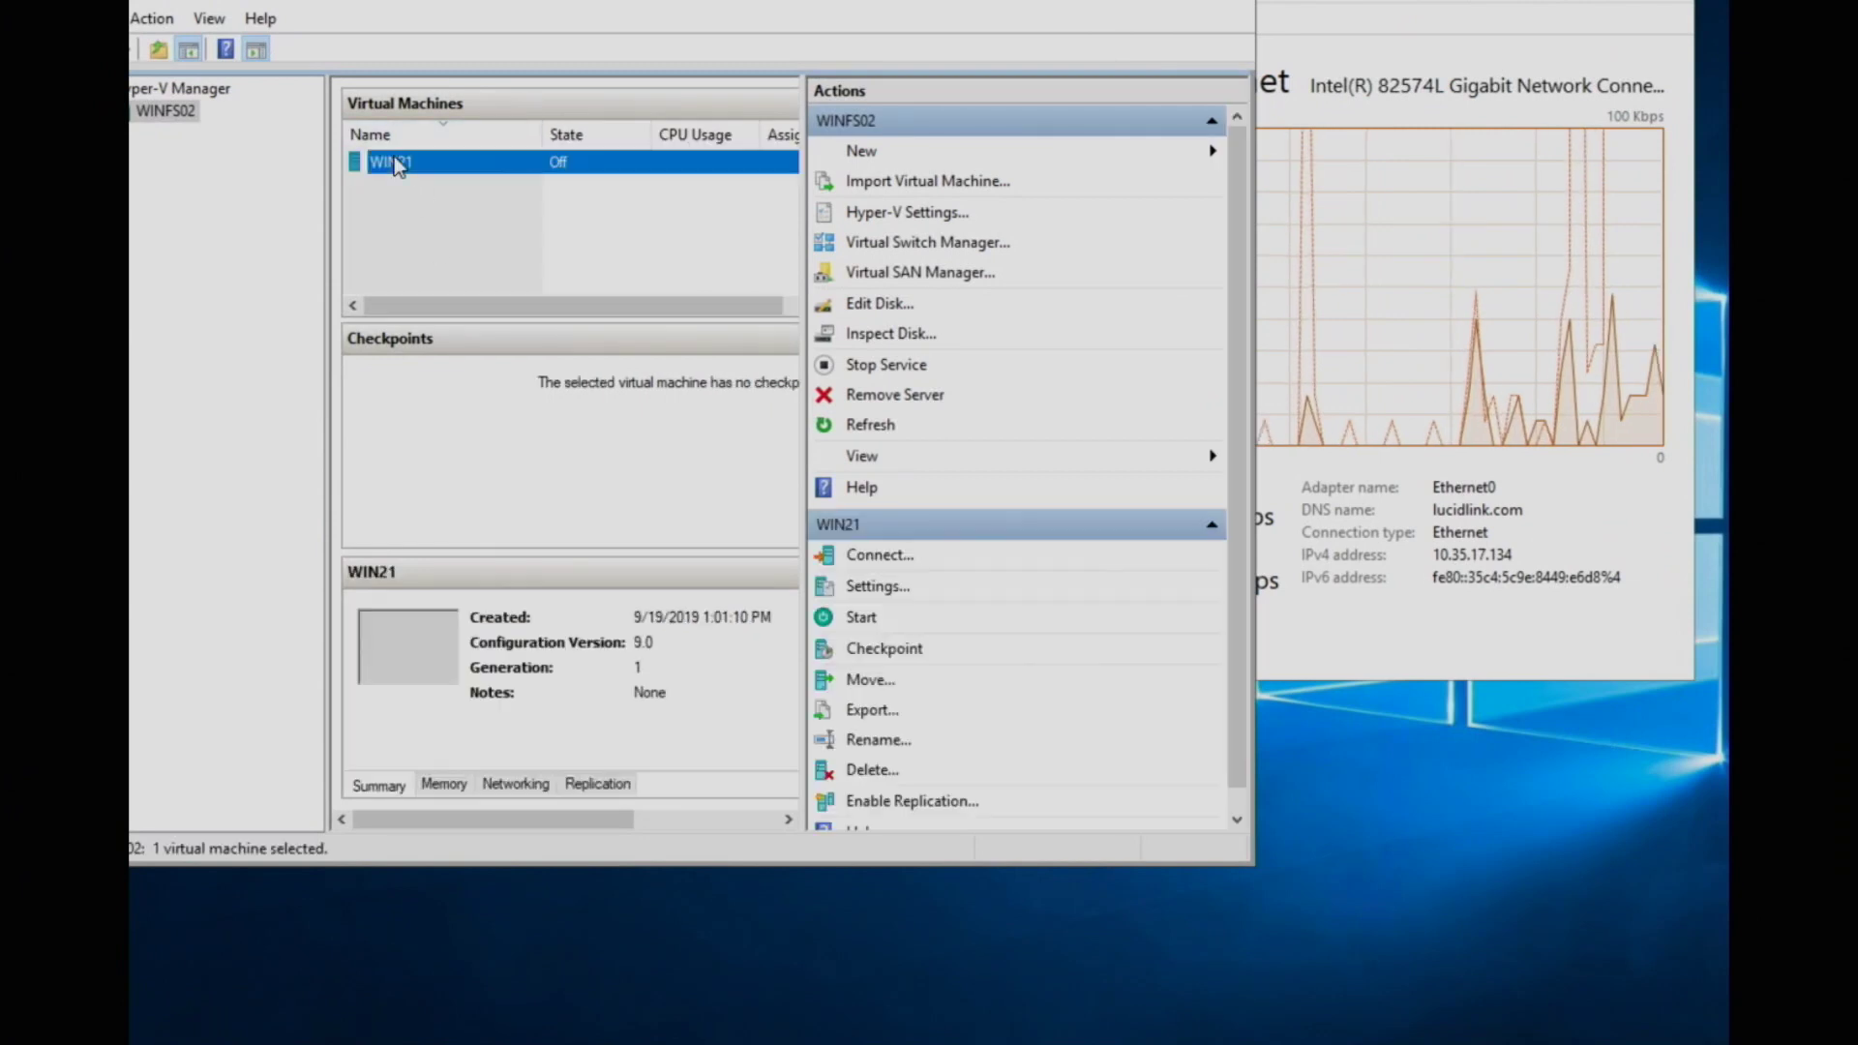
click(397, 160)
double_click(477, 162)
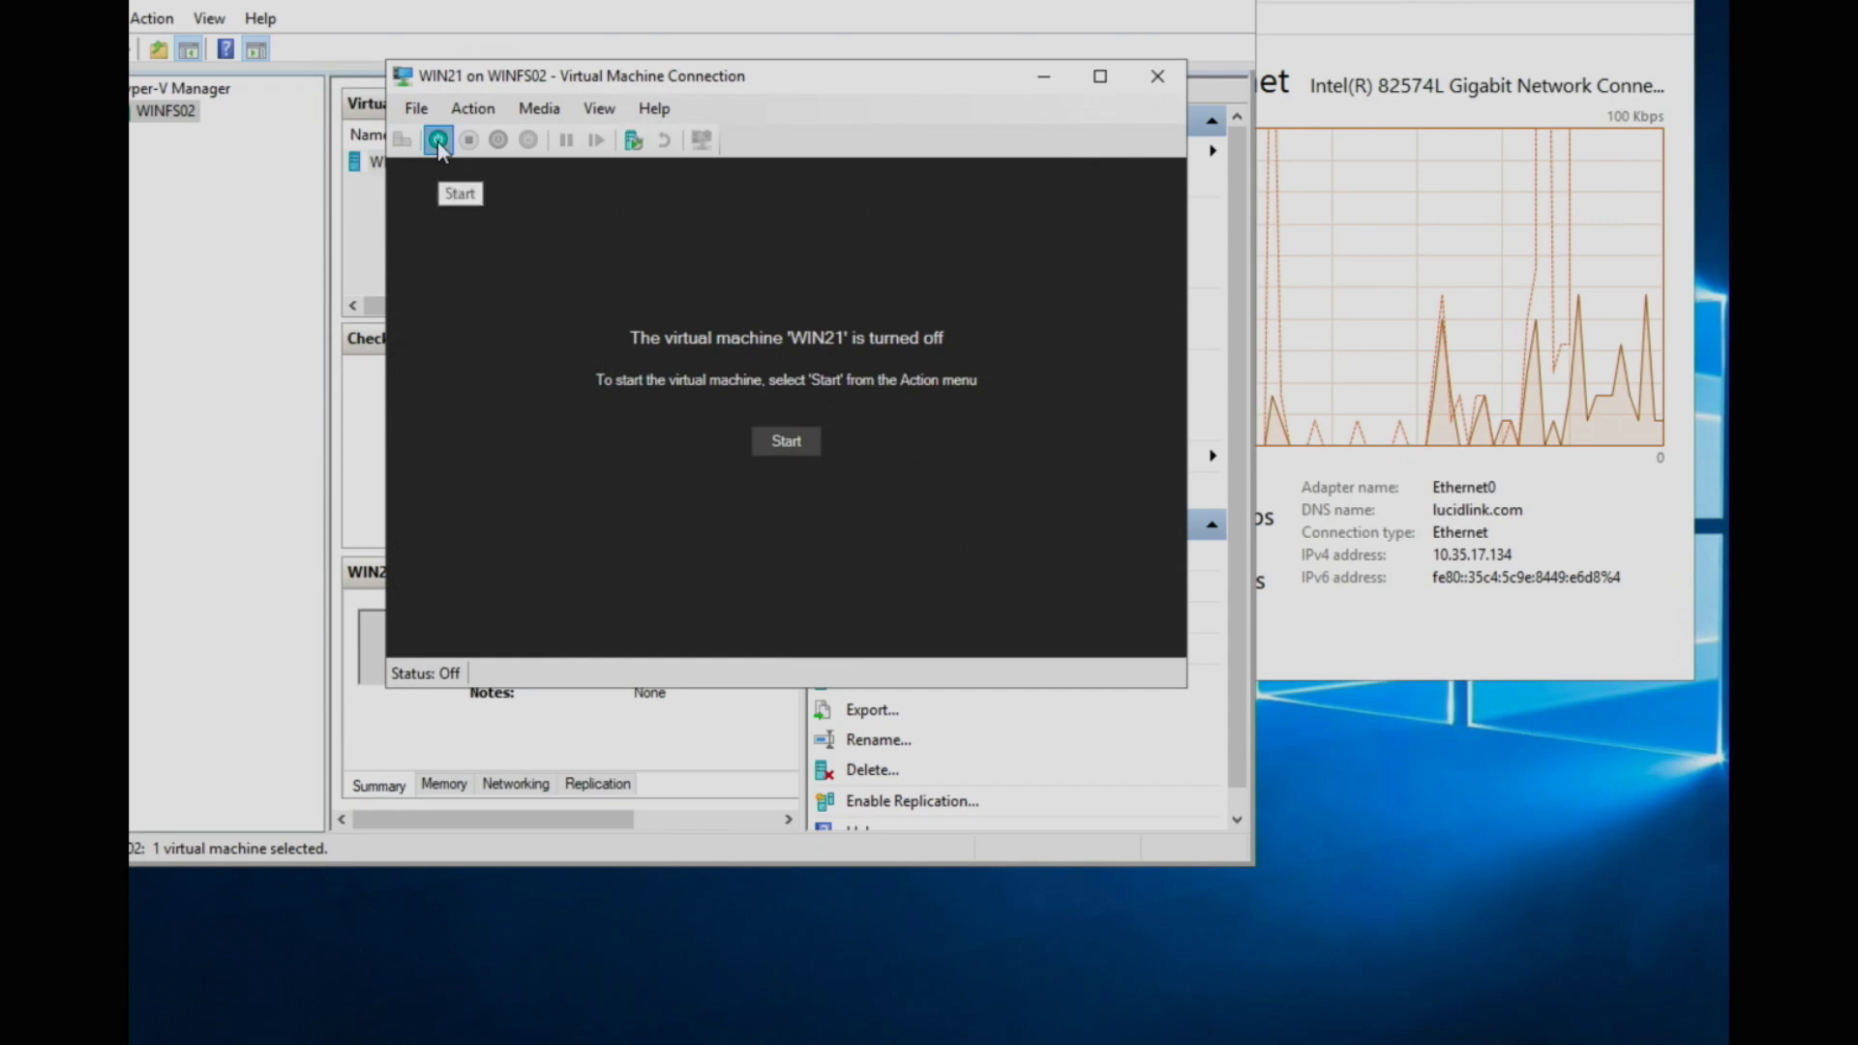
click(438, 139)
click(1603, 488)
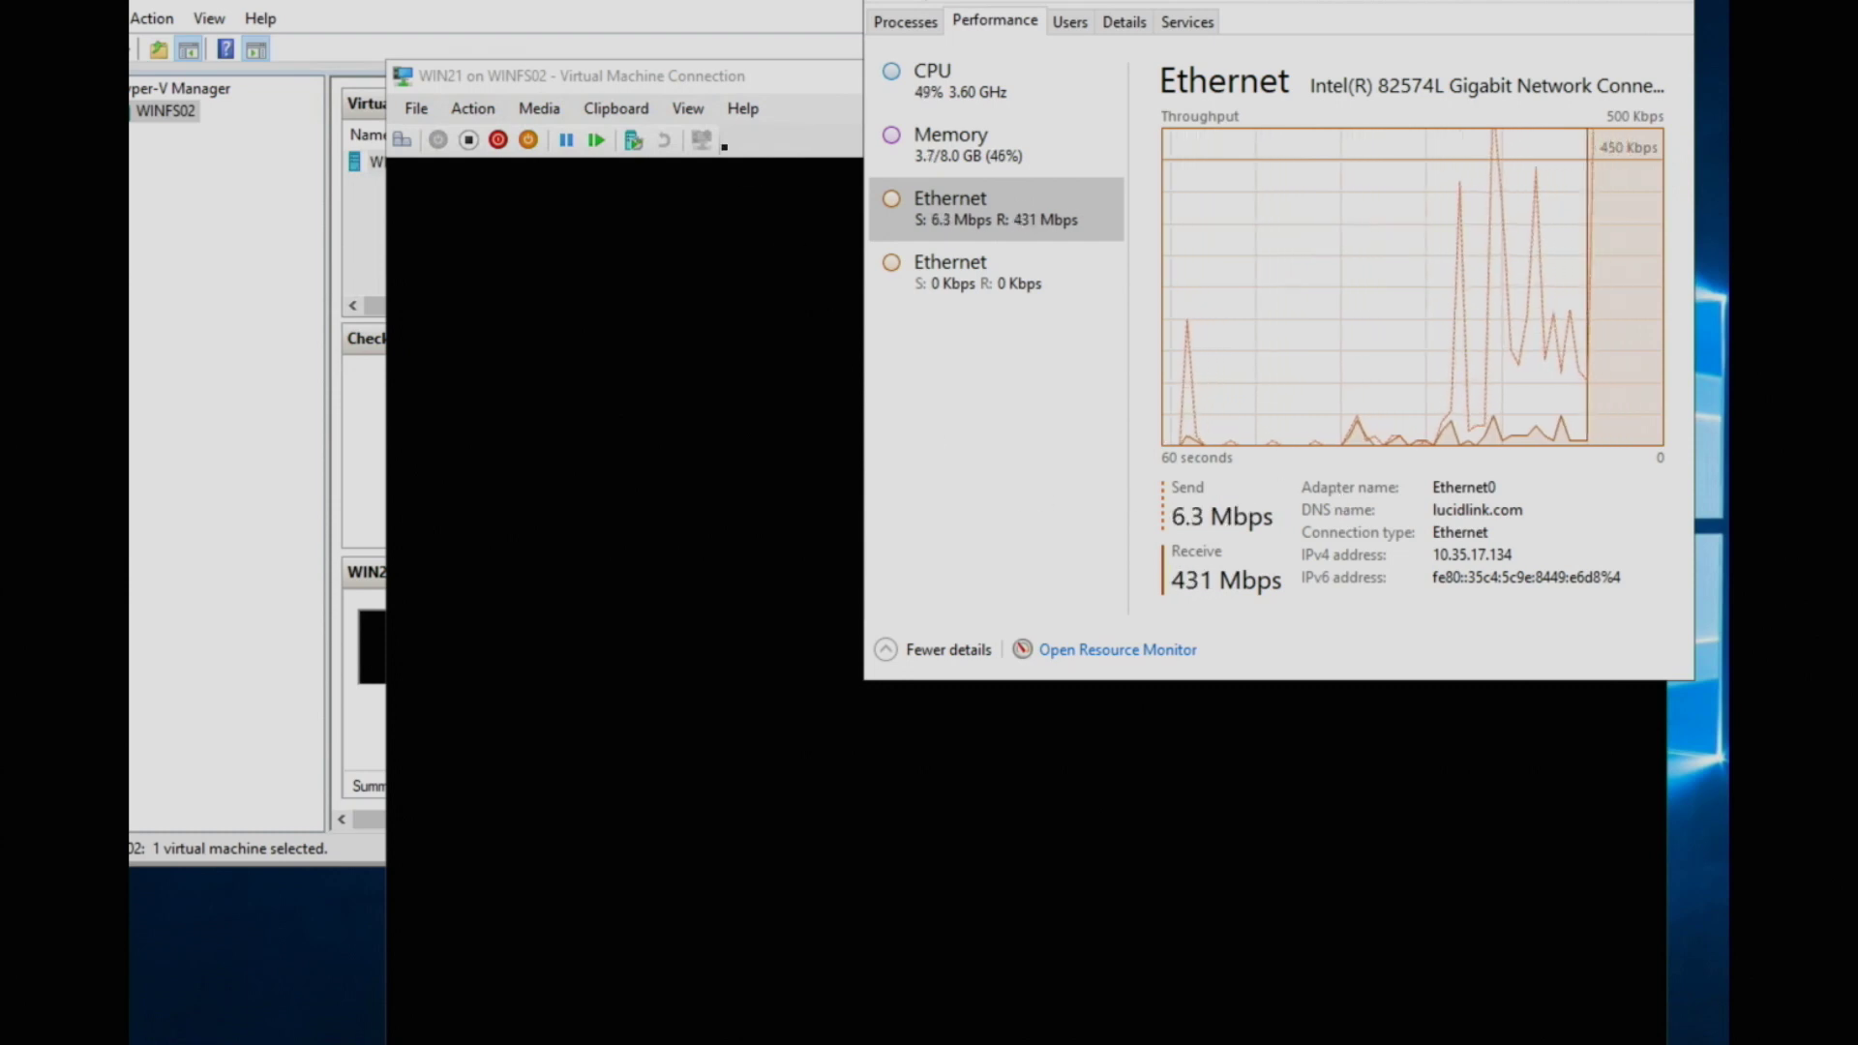
drag(611, 91, 428, 84)
click(1101, 8)
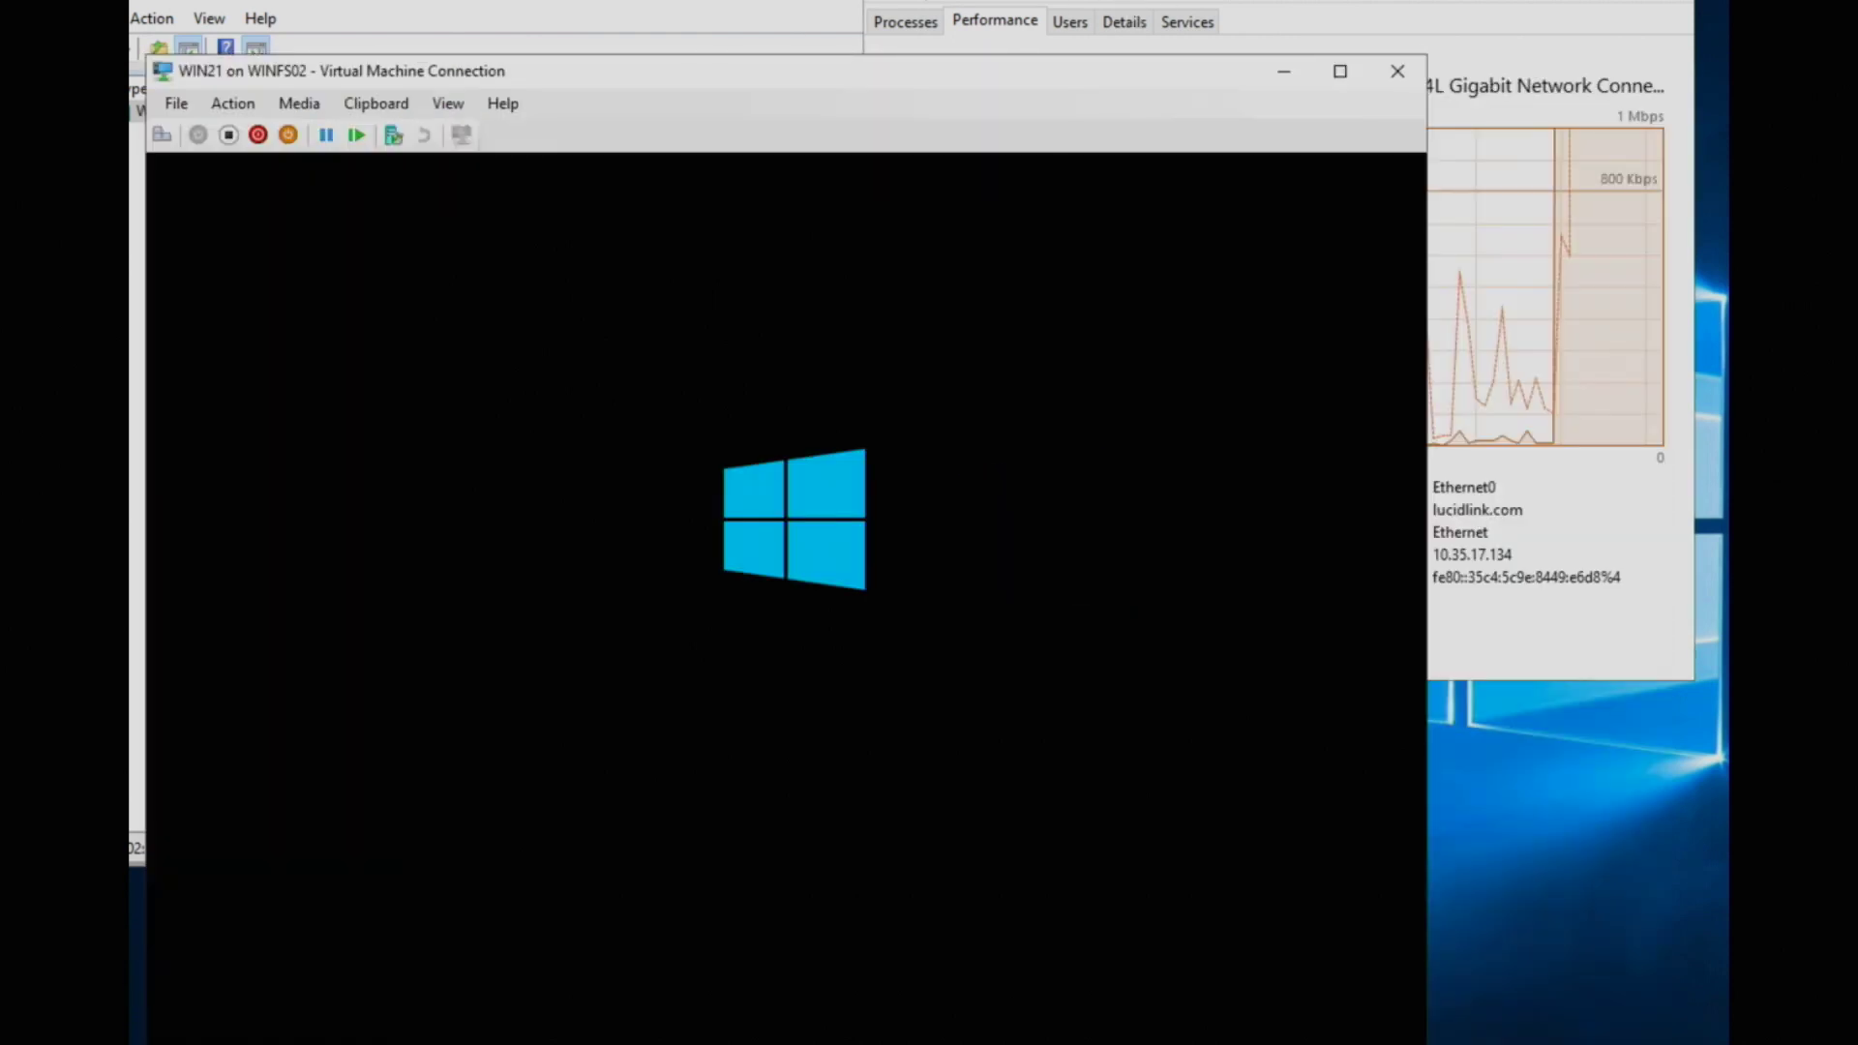